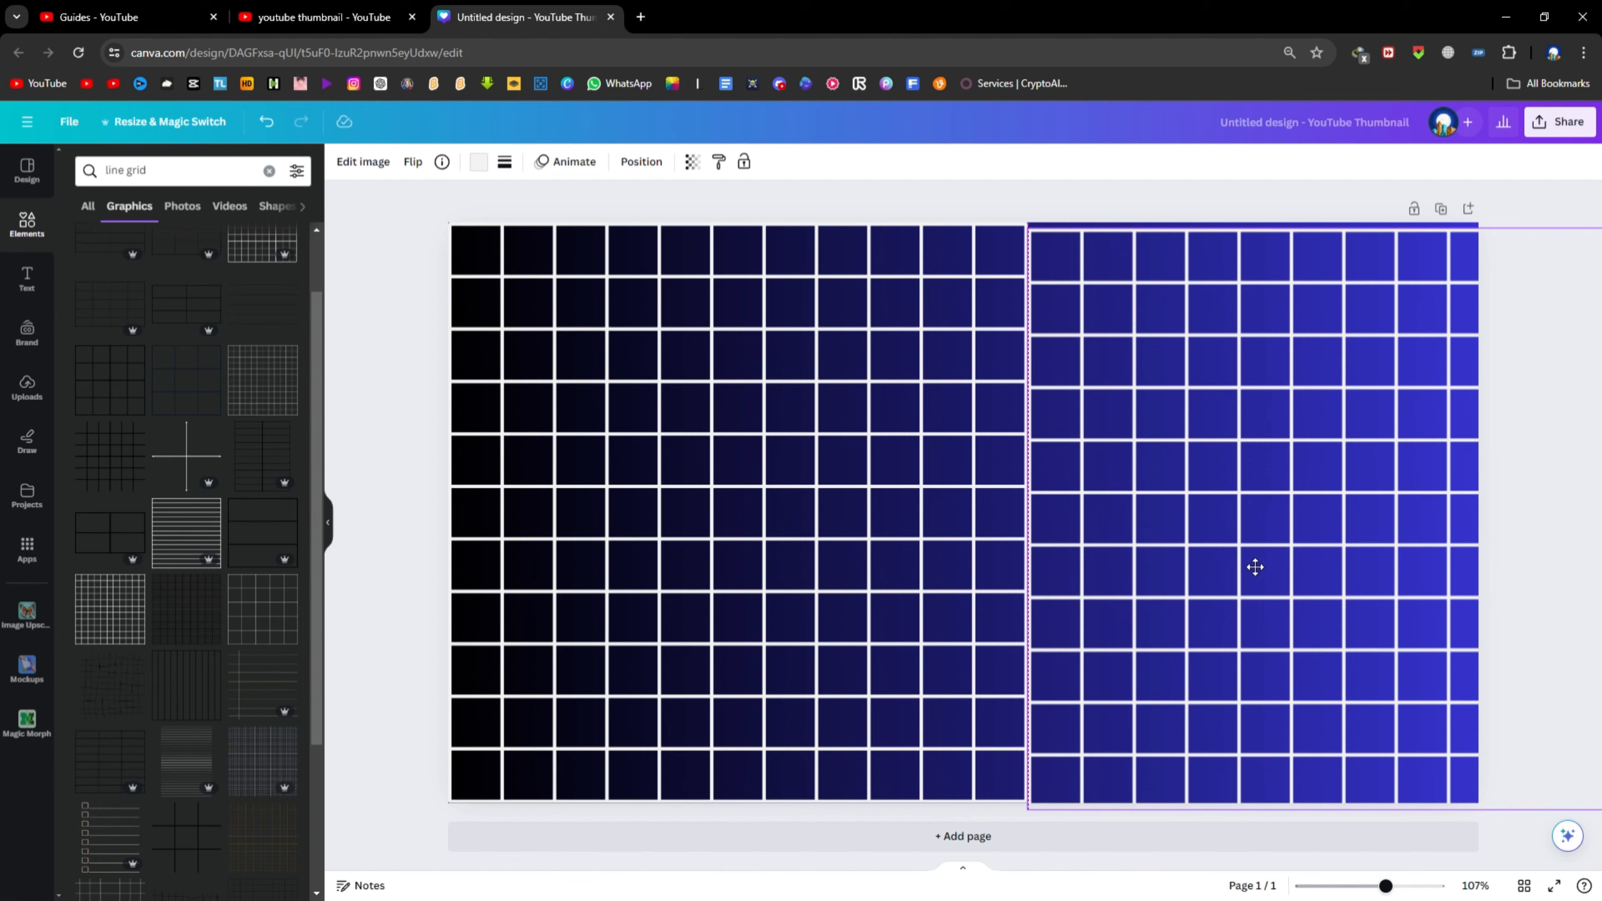
Align the second grid flush with the first to cover the canvas, and set the left grid's transparency to 10
drag(1255, 567, 1246, 555)
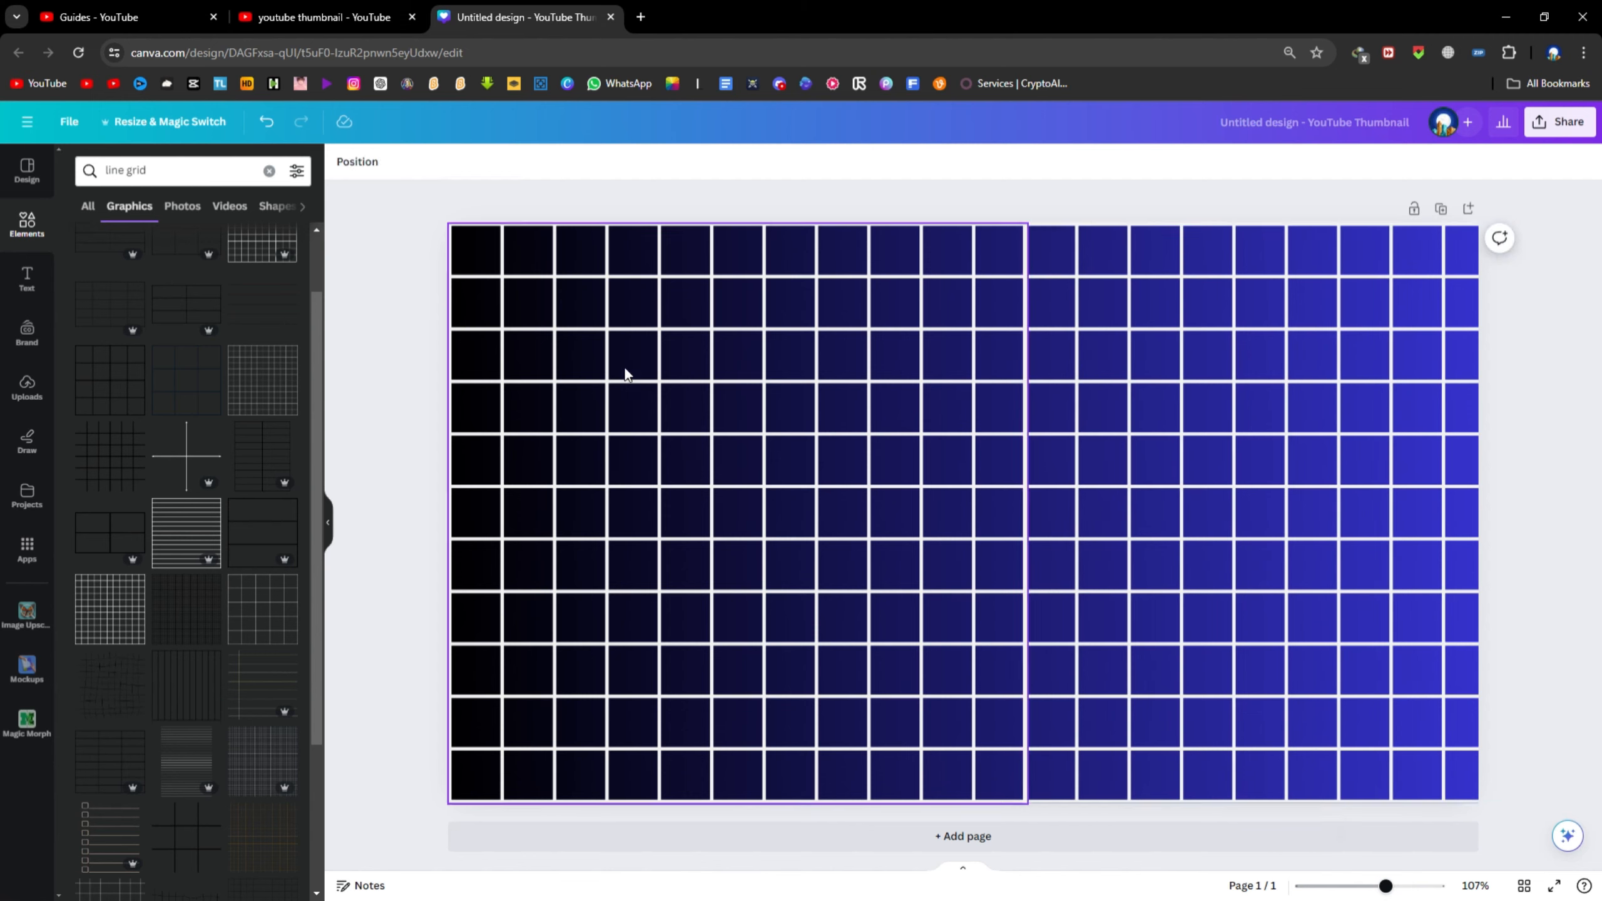
click(580, 373)
click(479, 161)
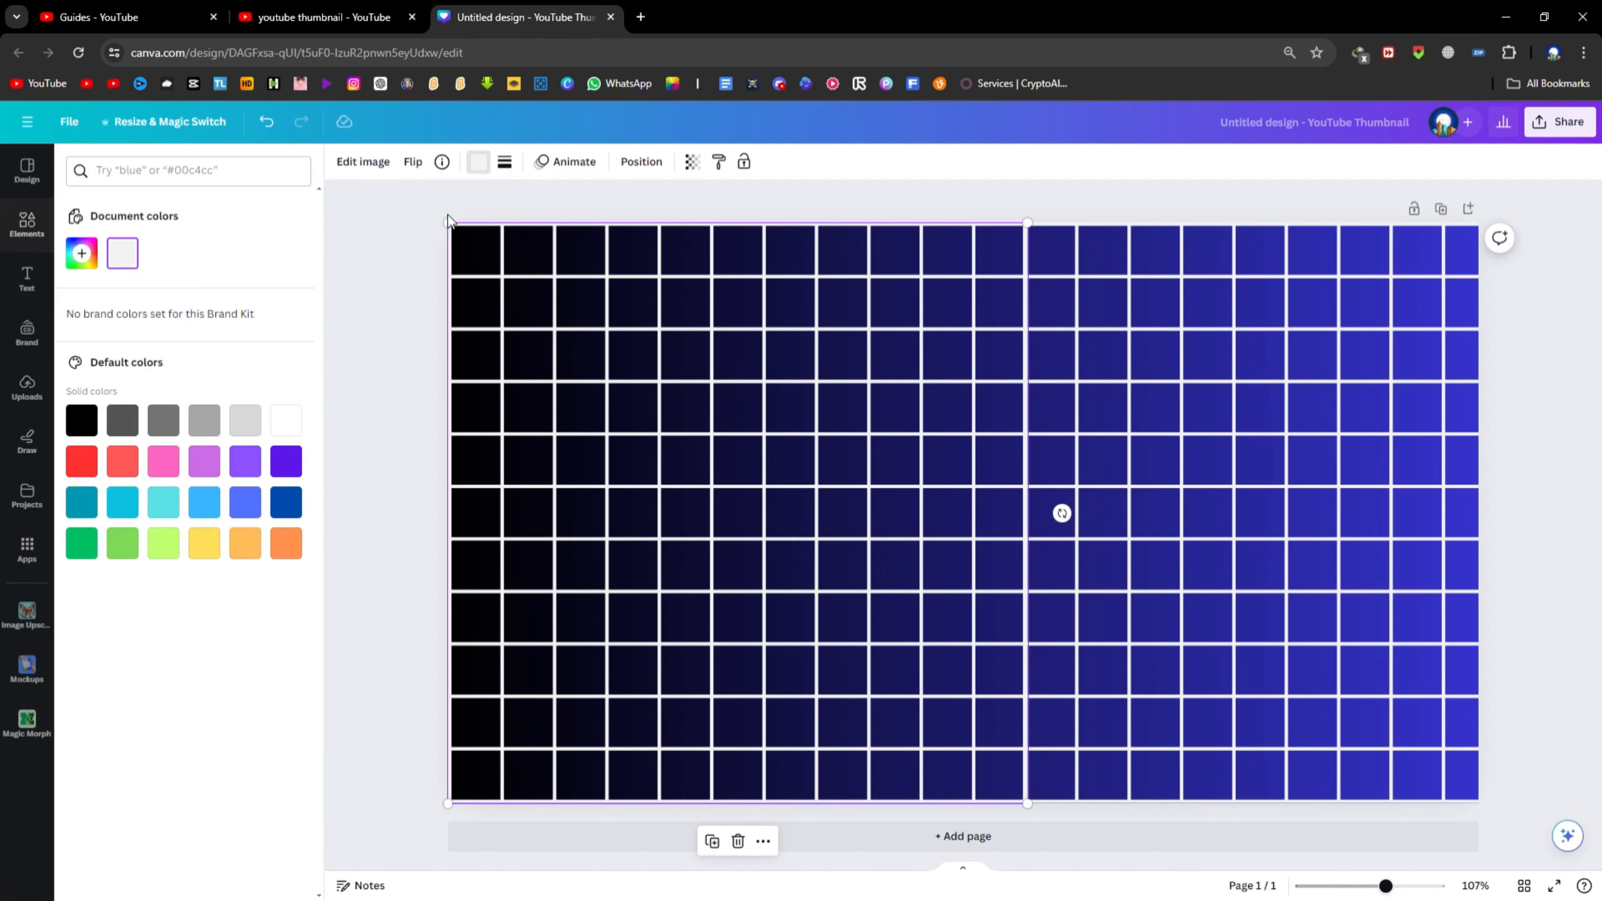
key(Escape)
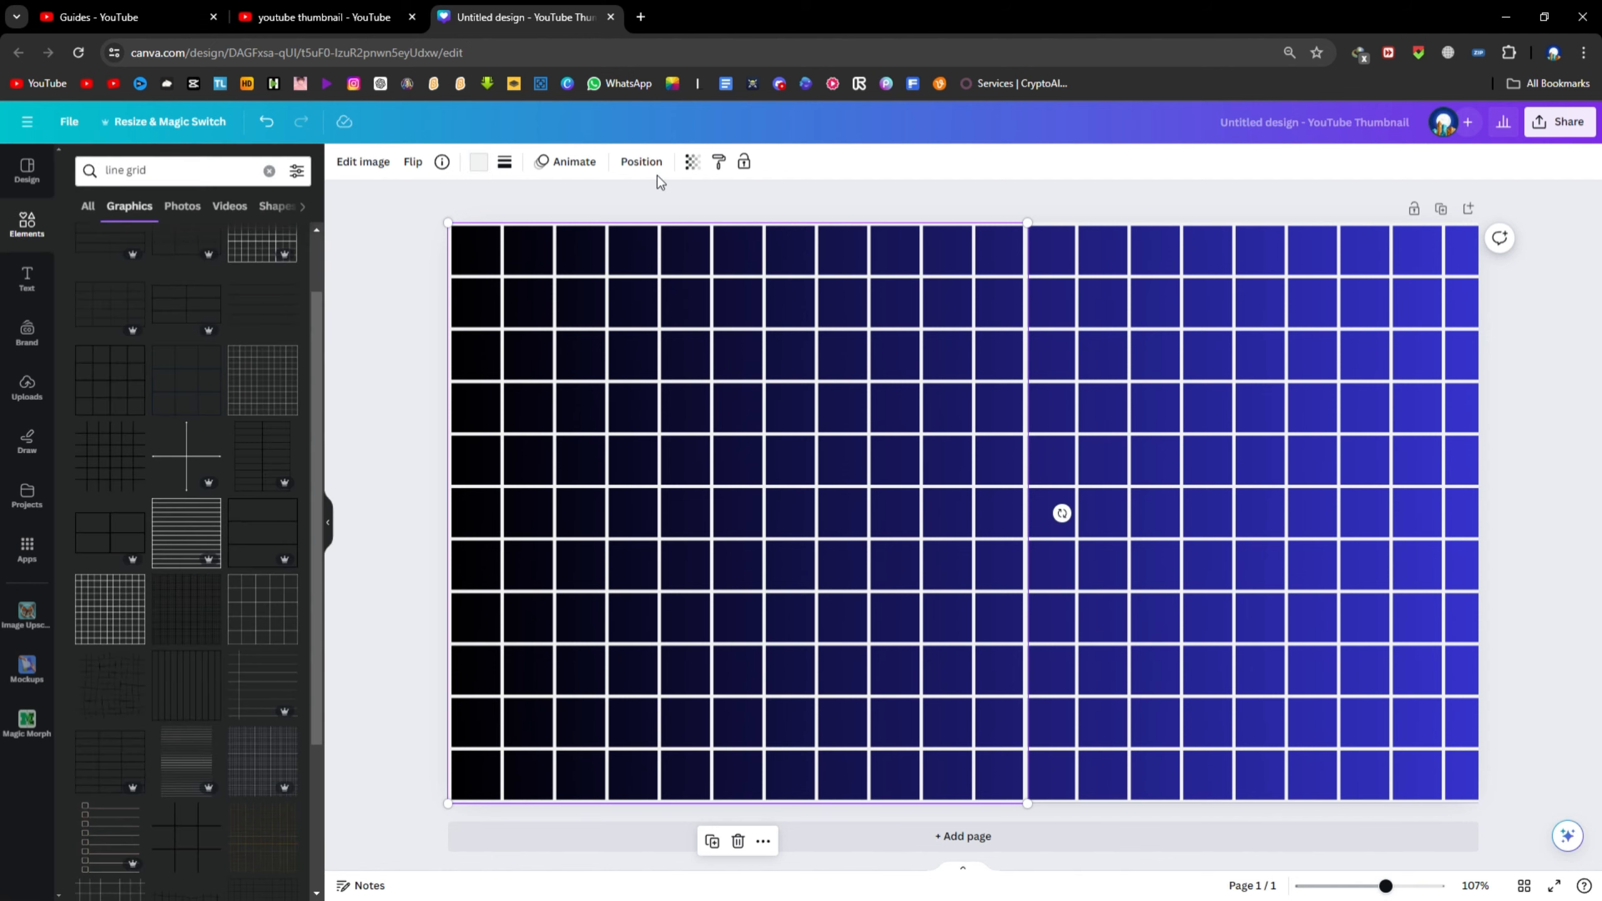
click(694, 161)
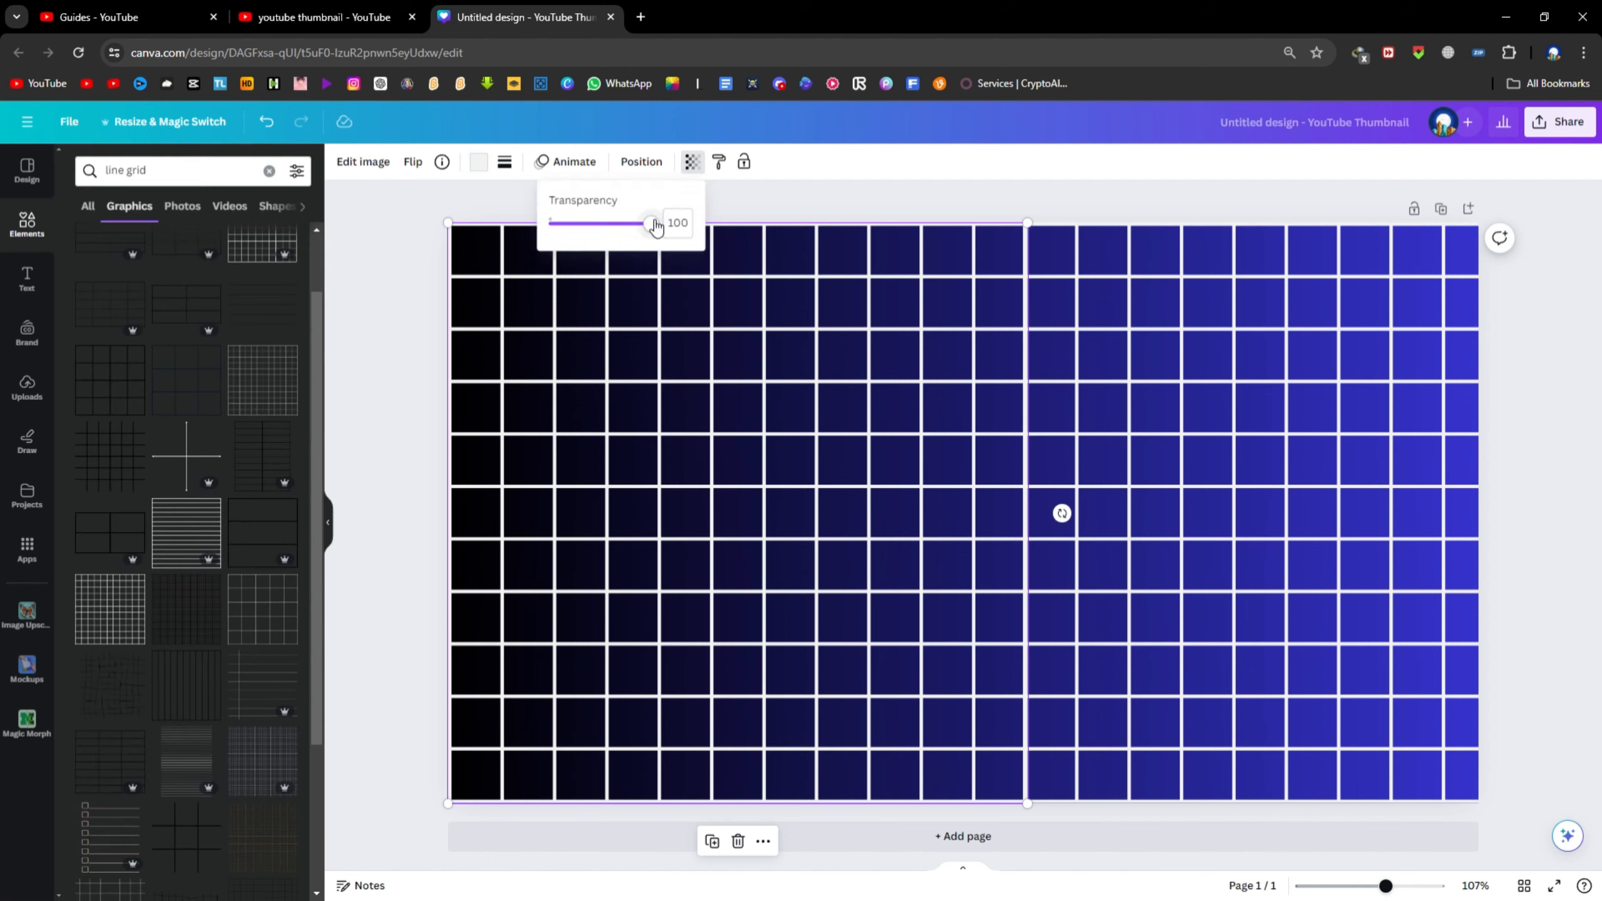
drag(654, 223, 589, 224)
click(678, 225)
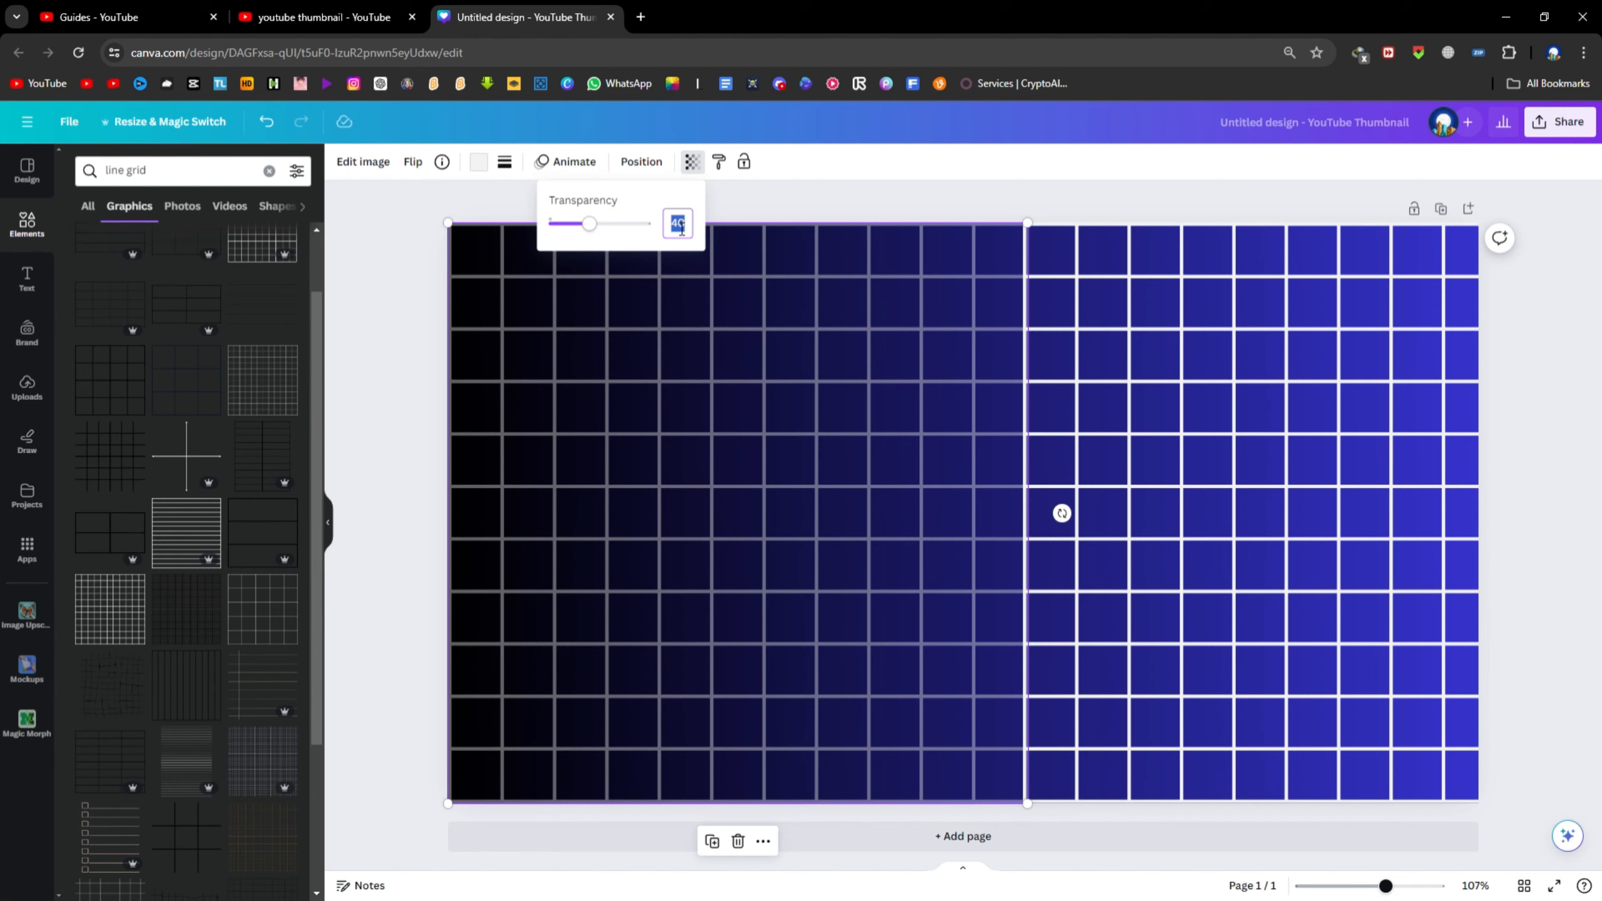
text(10)
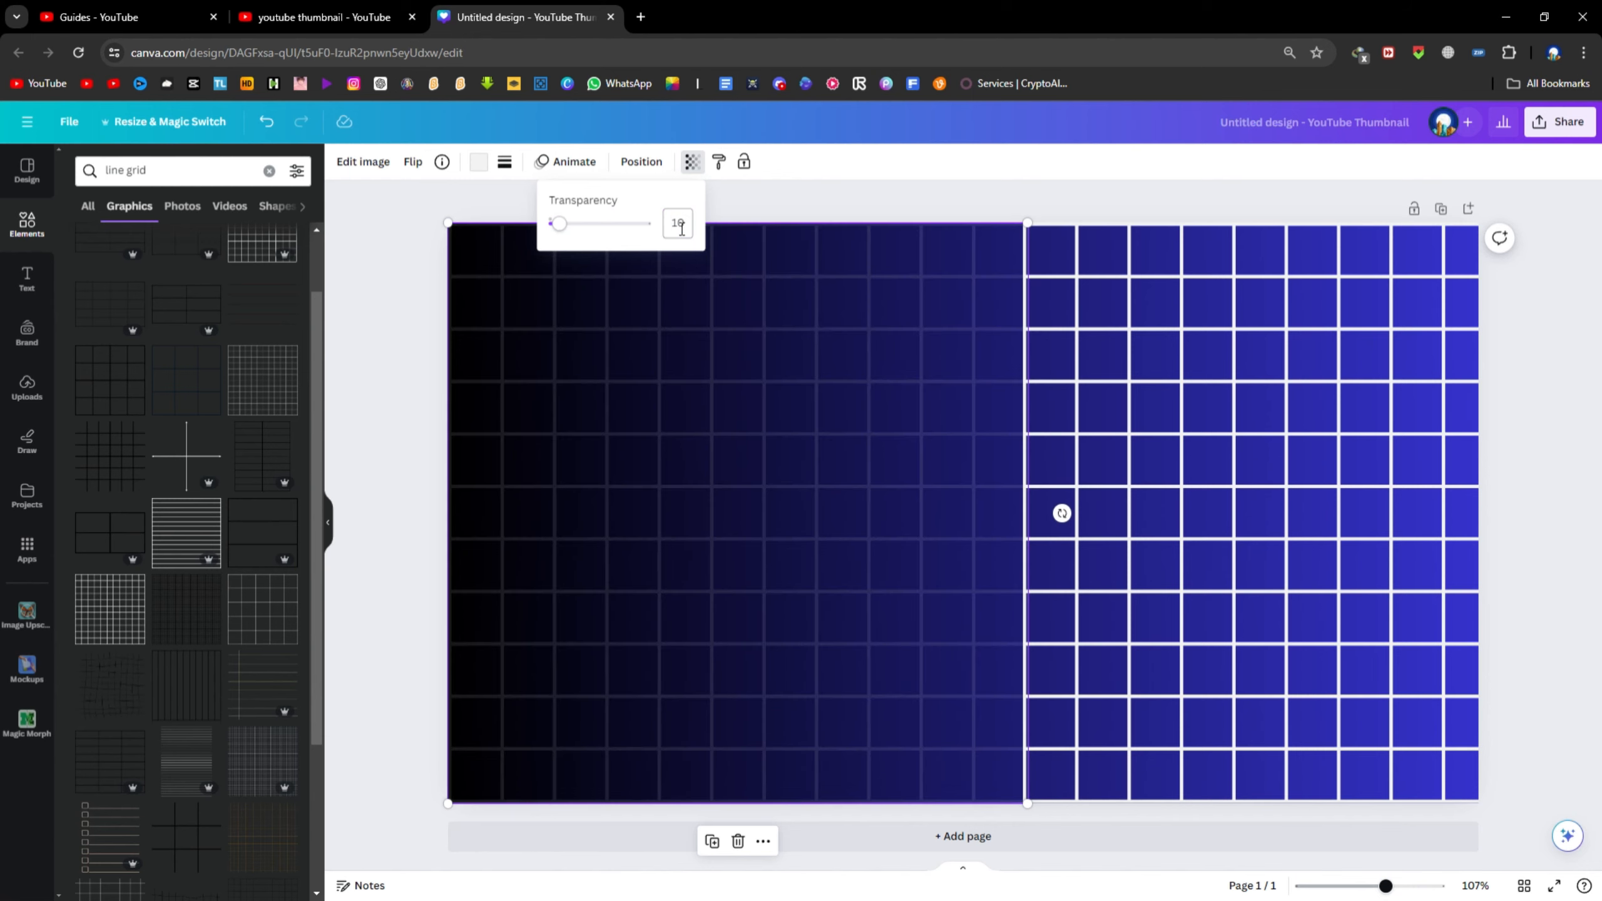
Set the right grid's transparency to 10 and deselect it
click(1272, 387)
click(693, 162)
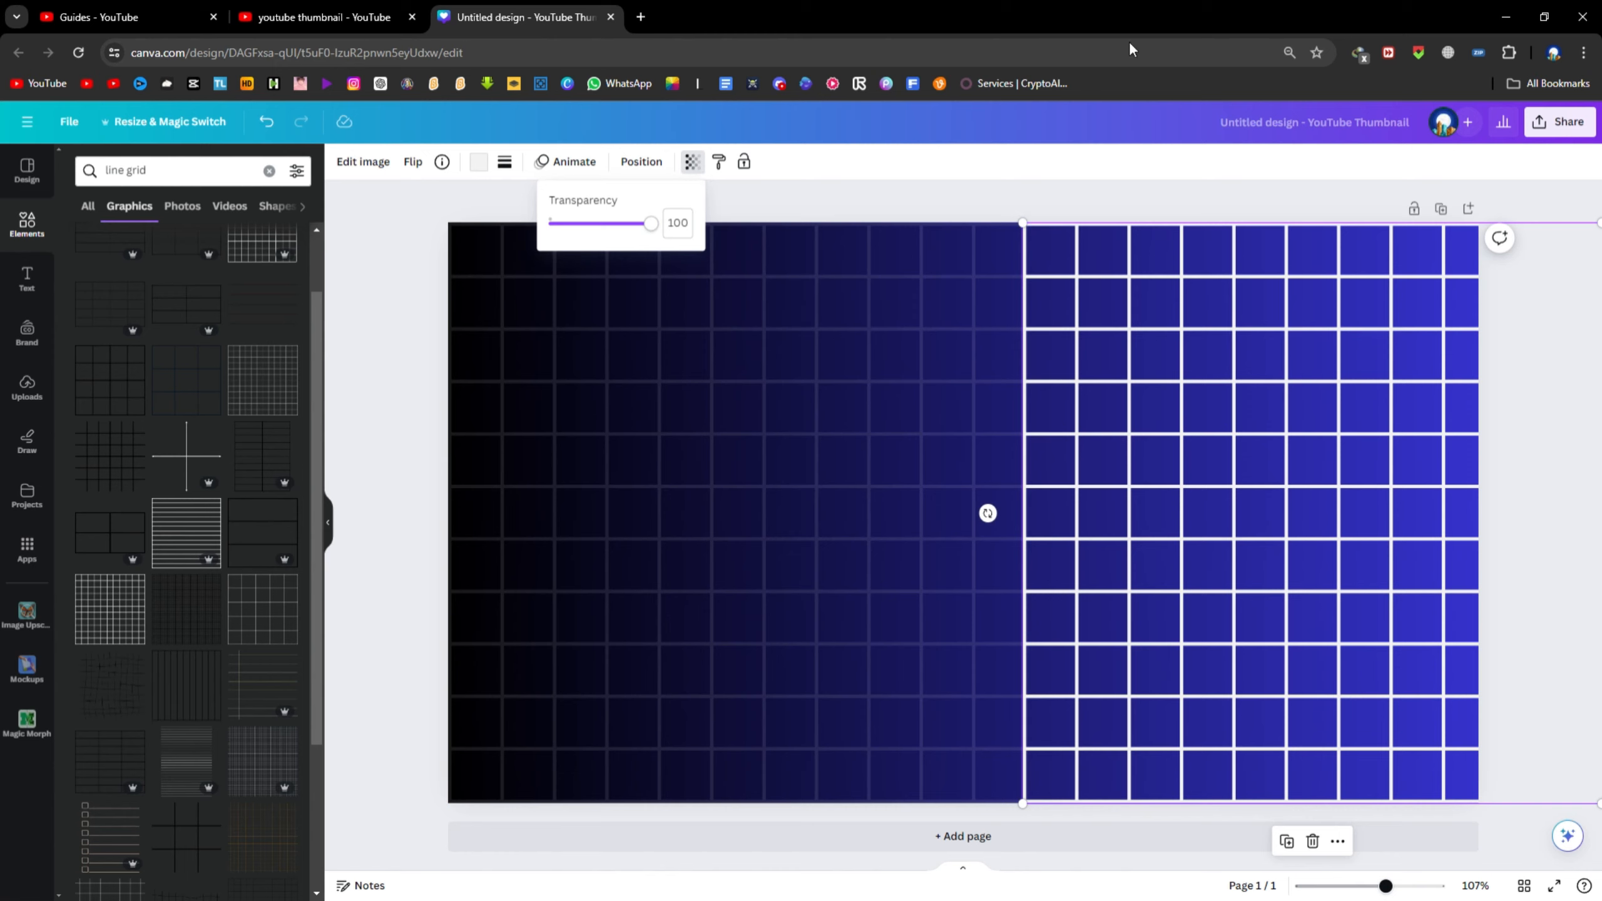
click(678, 223)
text(10)
key(Return)
click(403, 293)
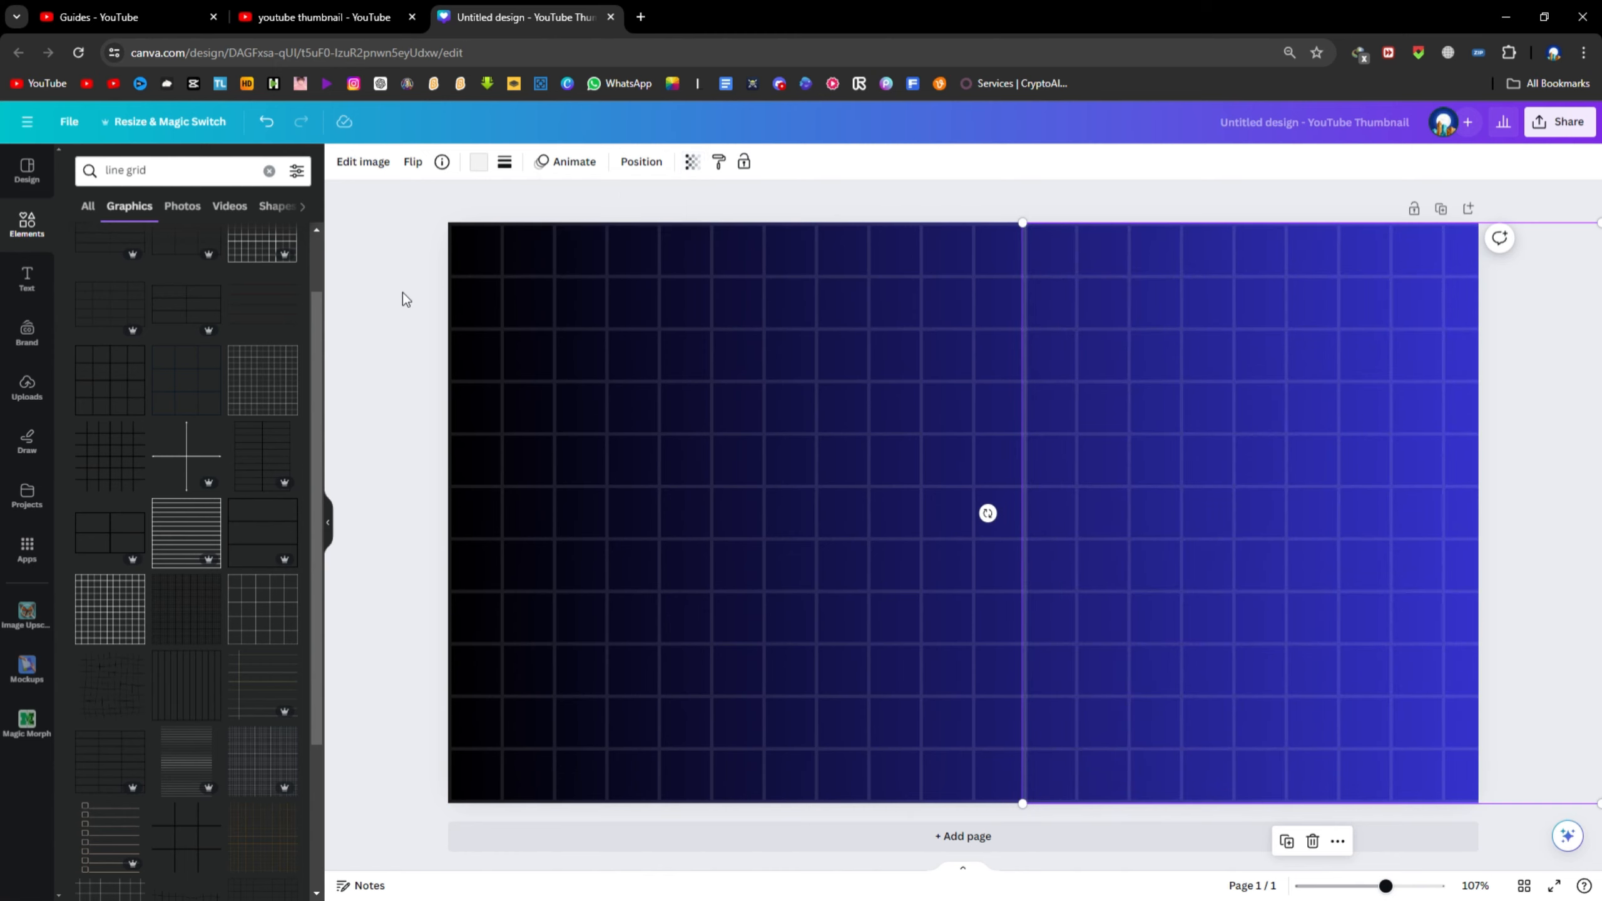
click(408, 292)
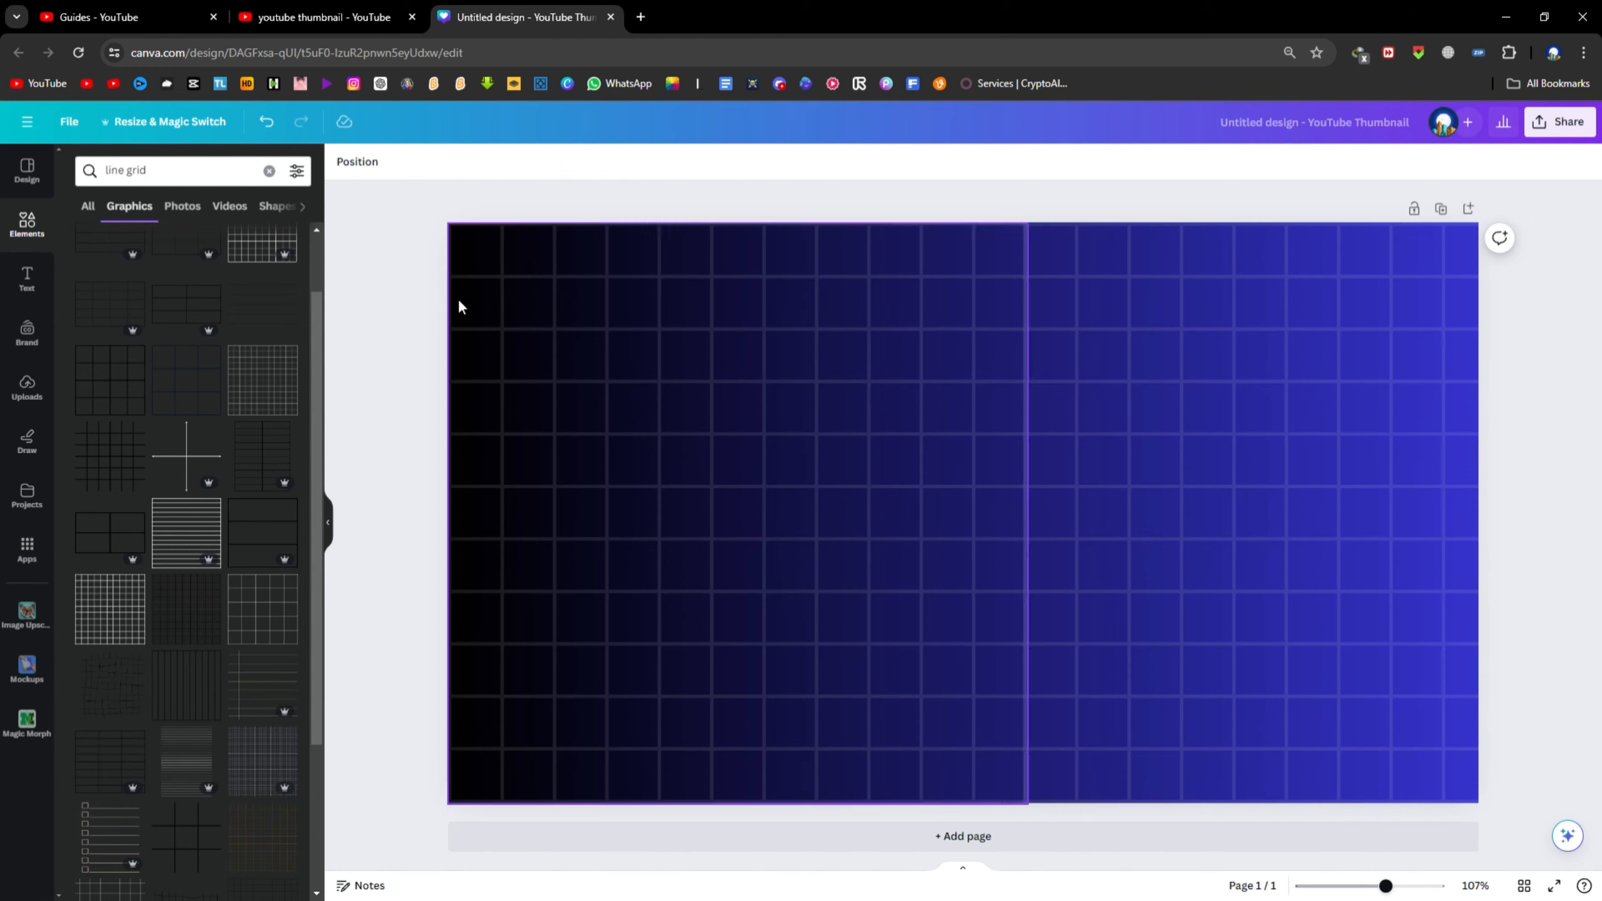
Try several default solid colors on the left grid and settle on black
click(527, 302)
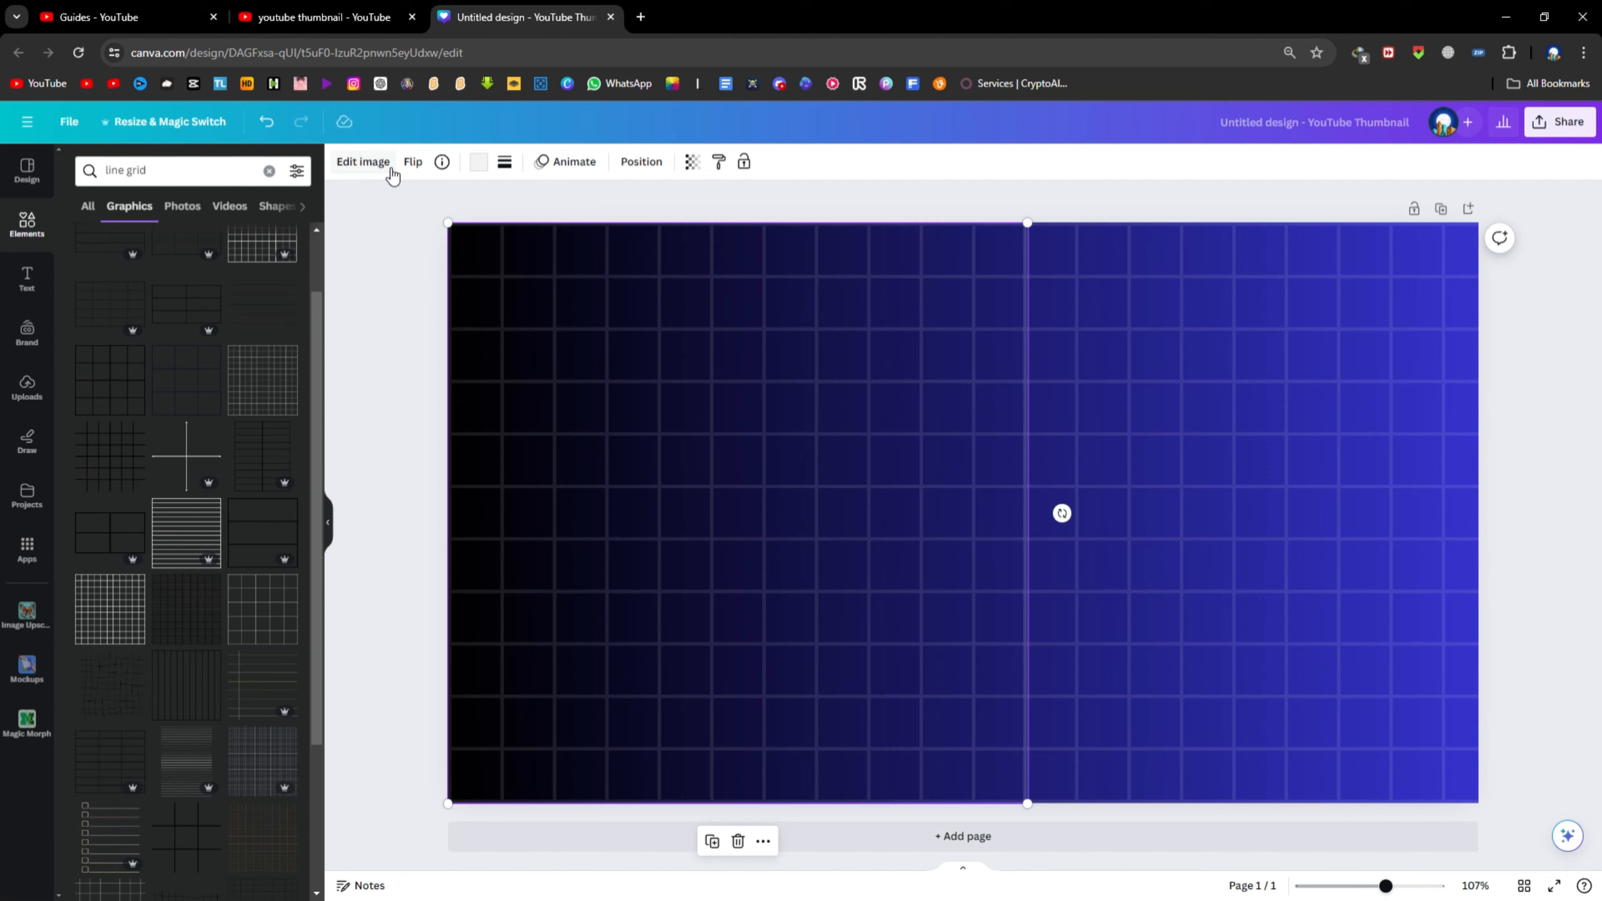
click(479, 163)
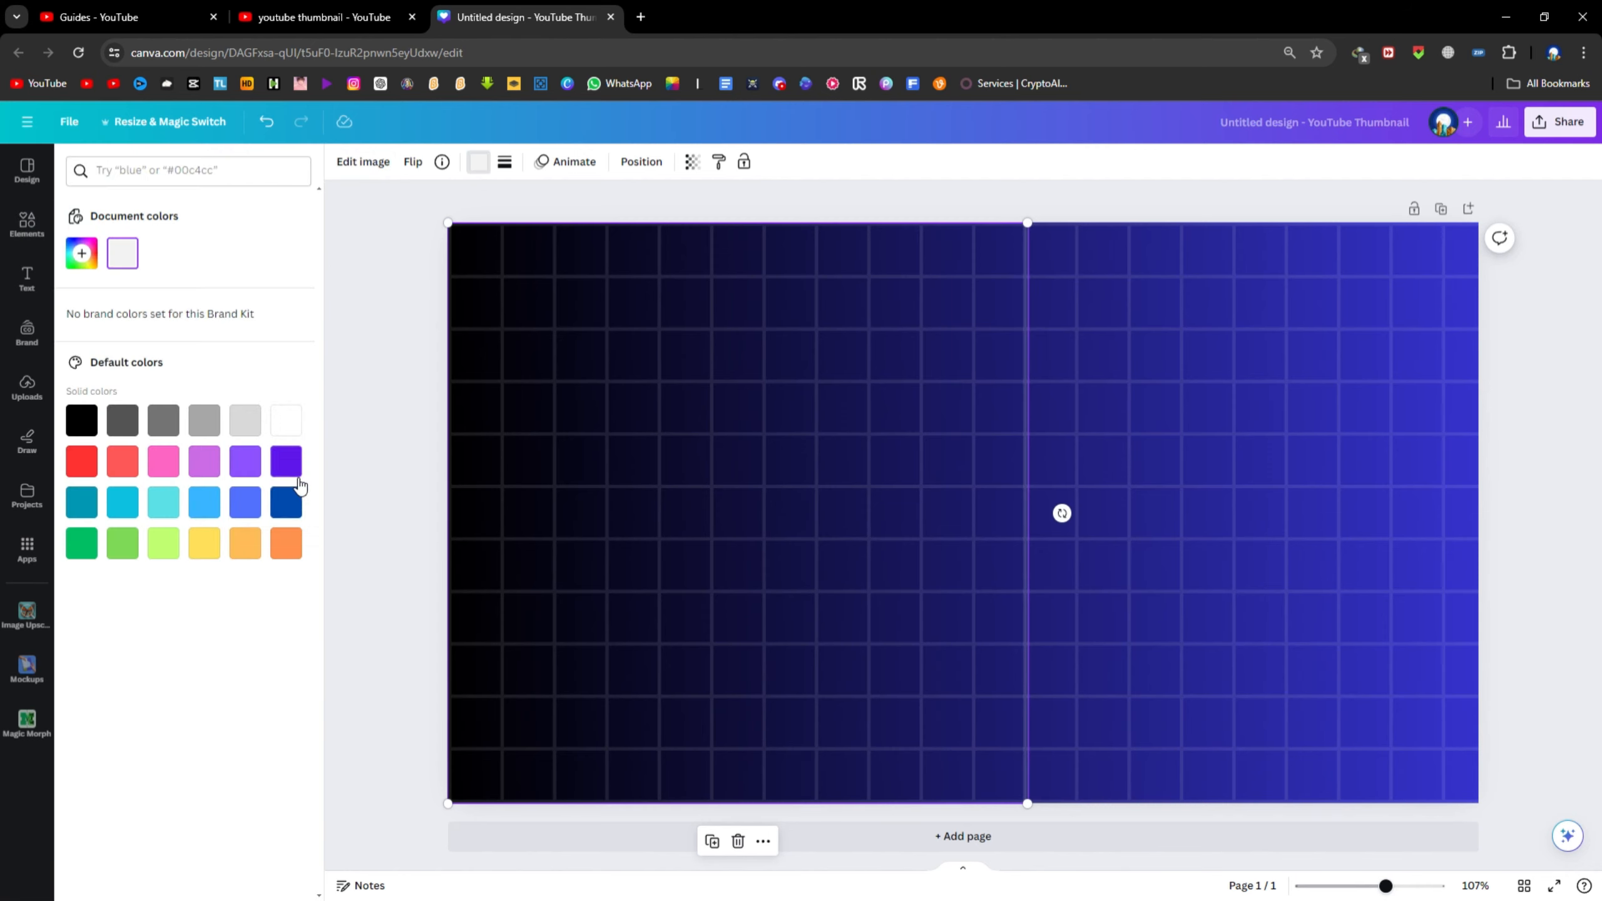
click(83, 422)
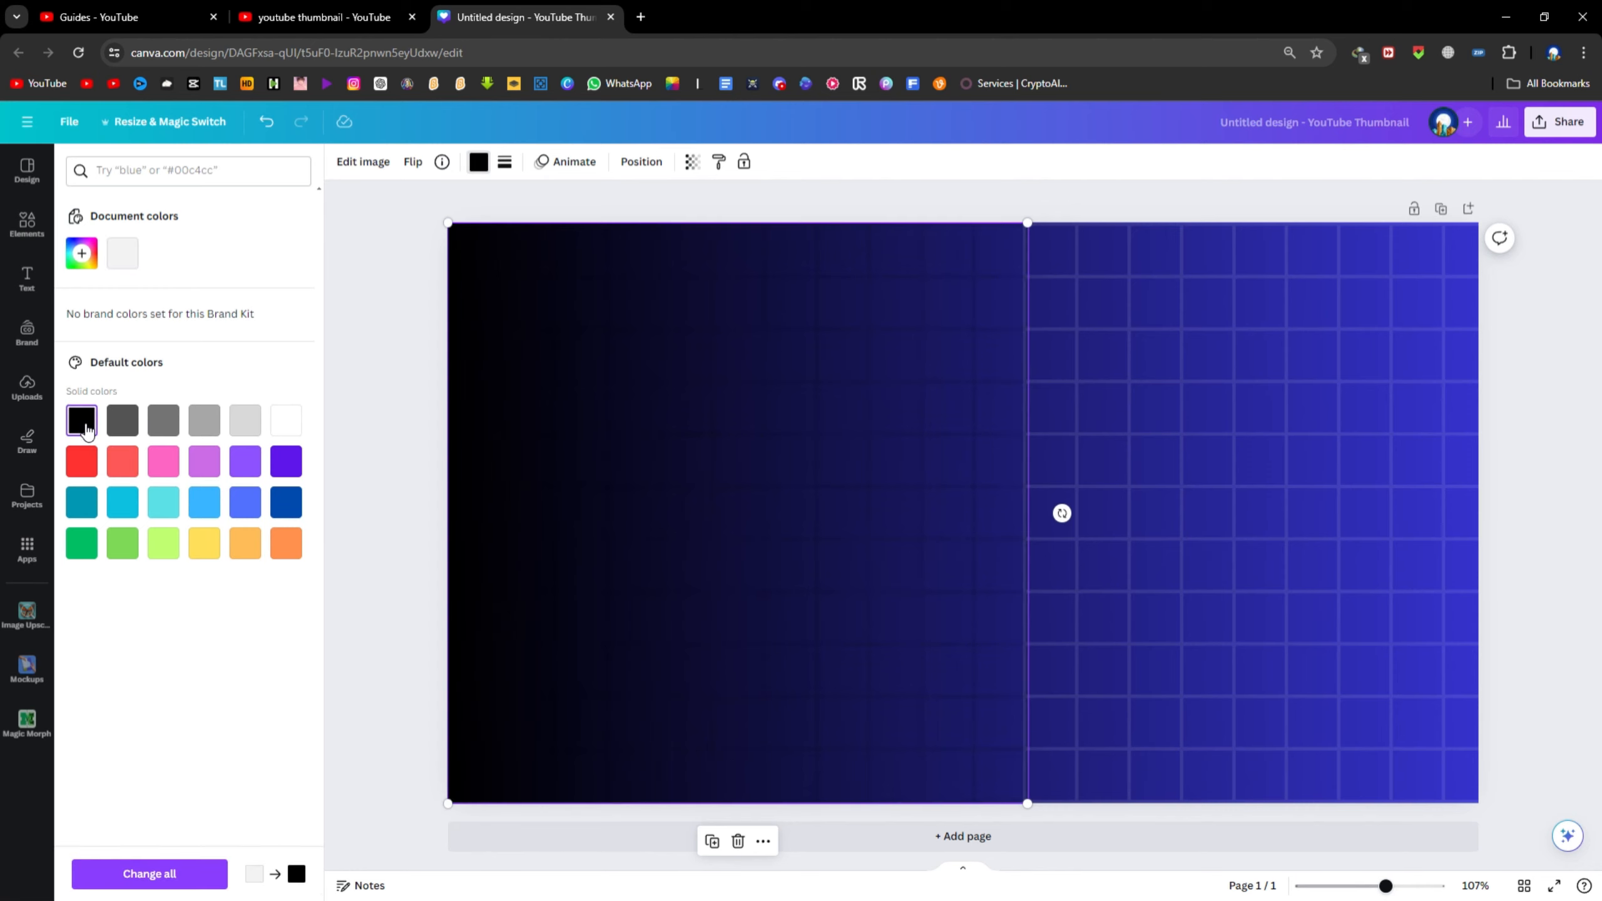
click(287, 472)
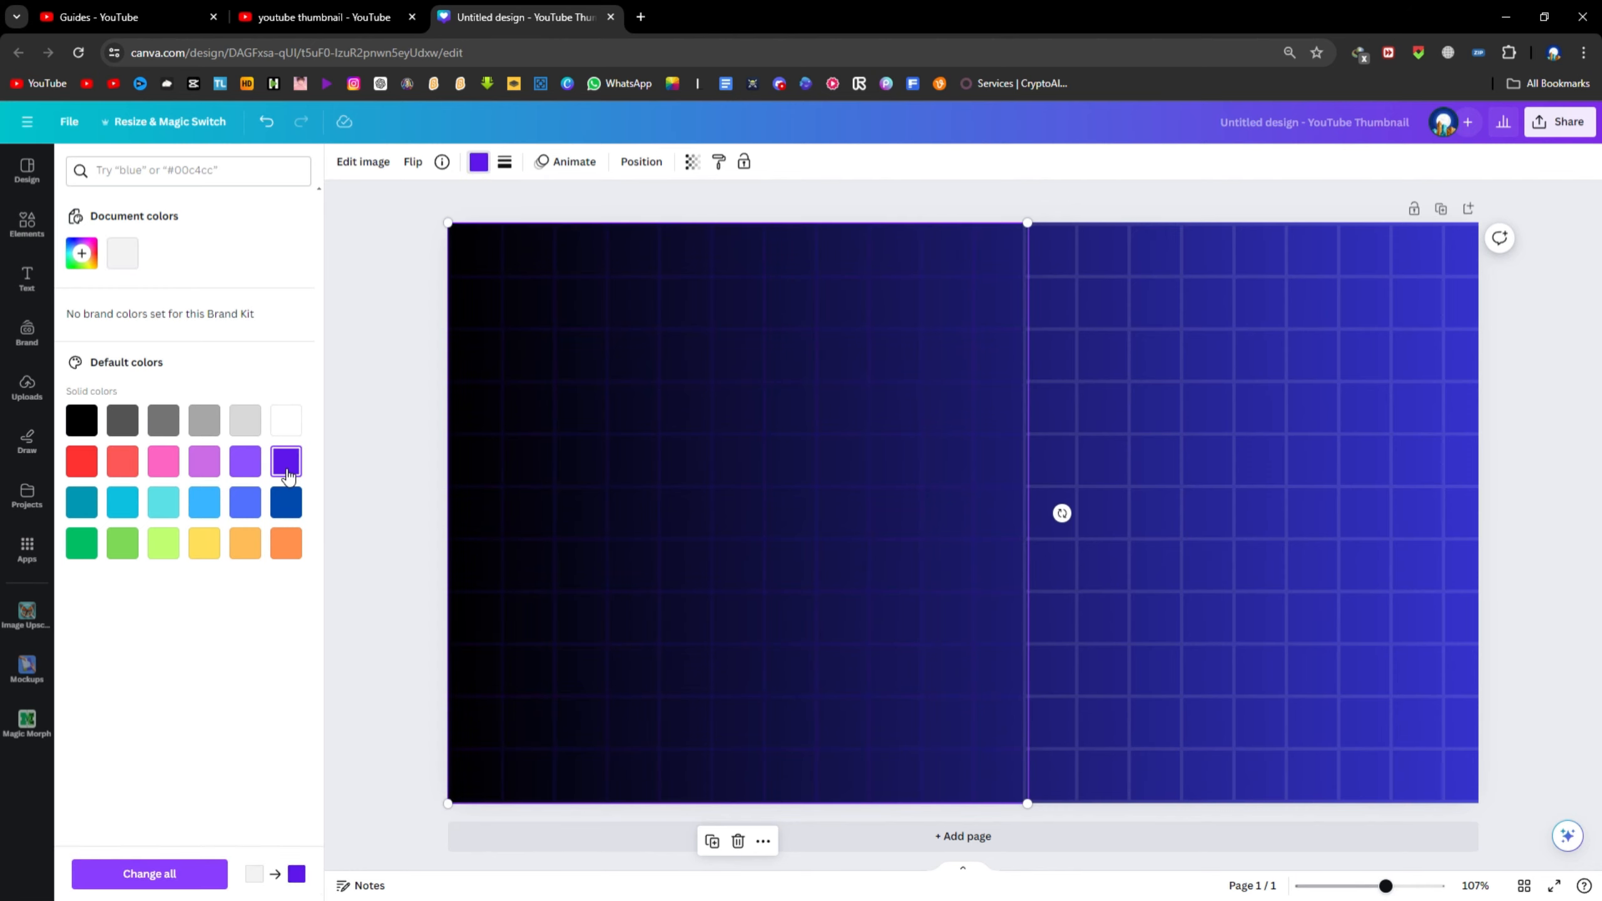
click(288, 502)
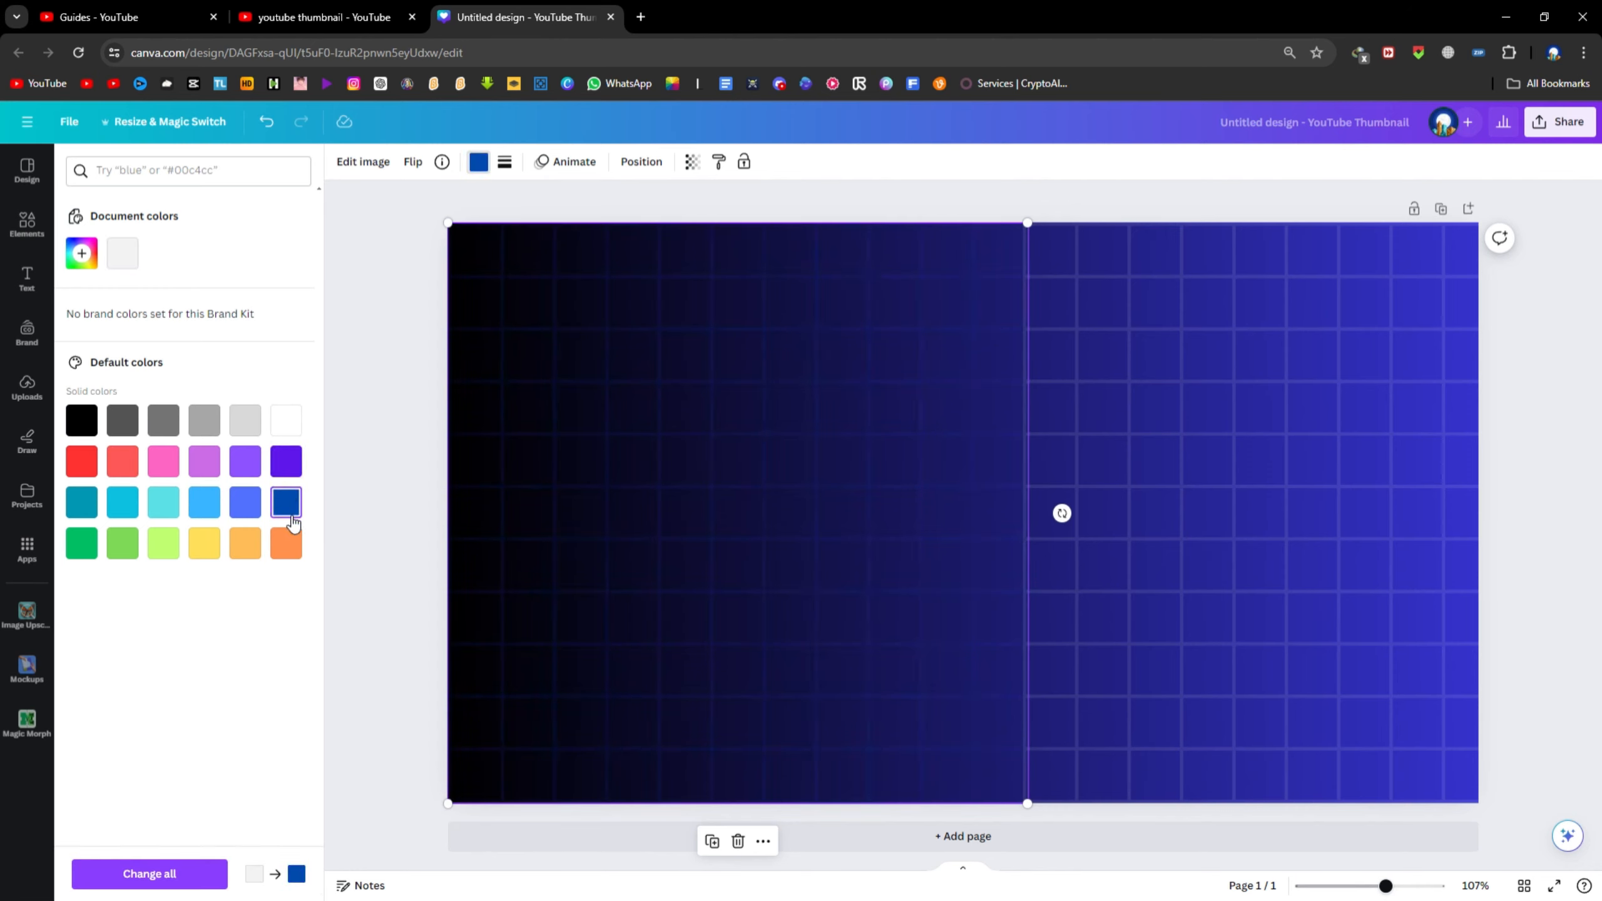
click(290, 546)
click(164, 544)
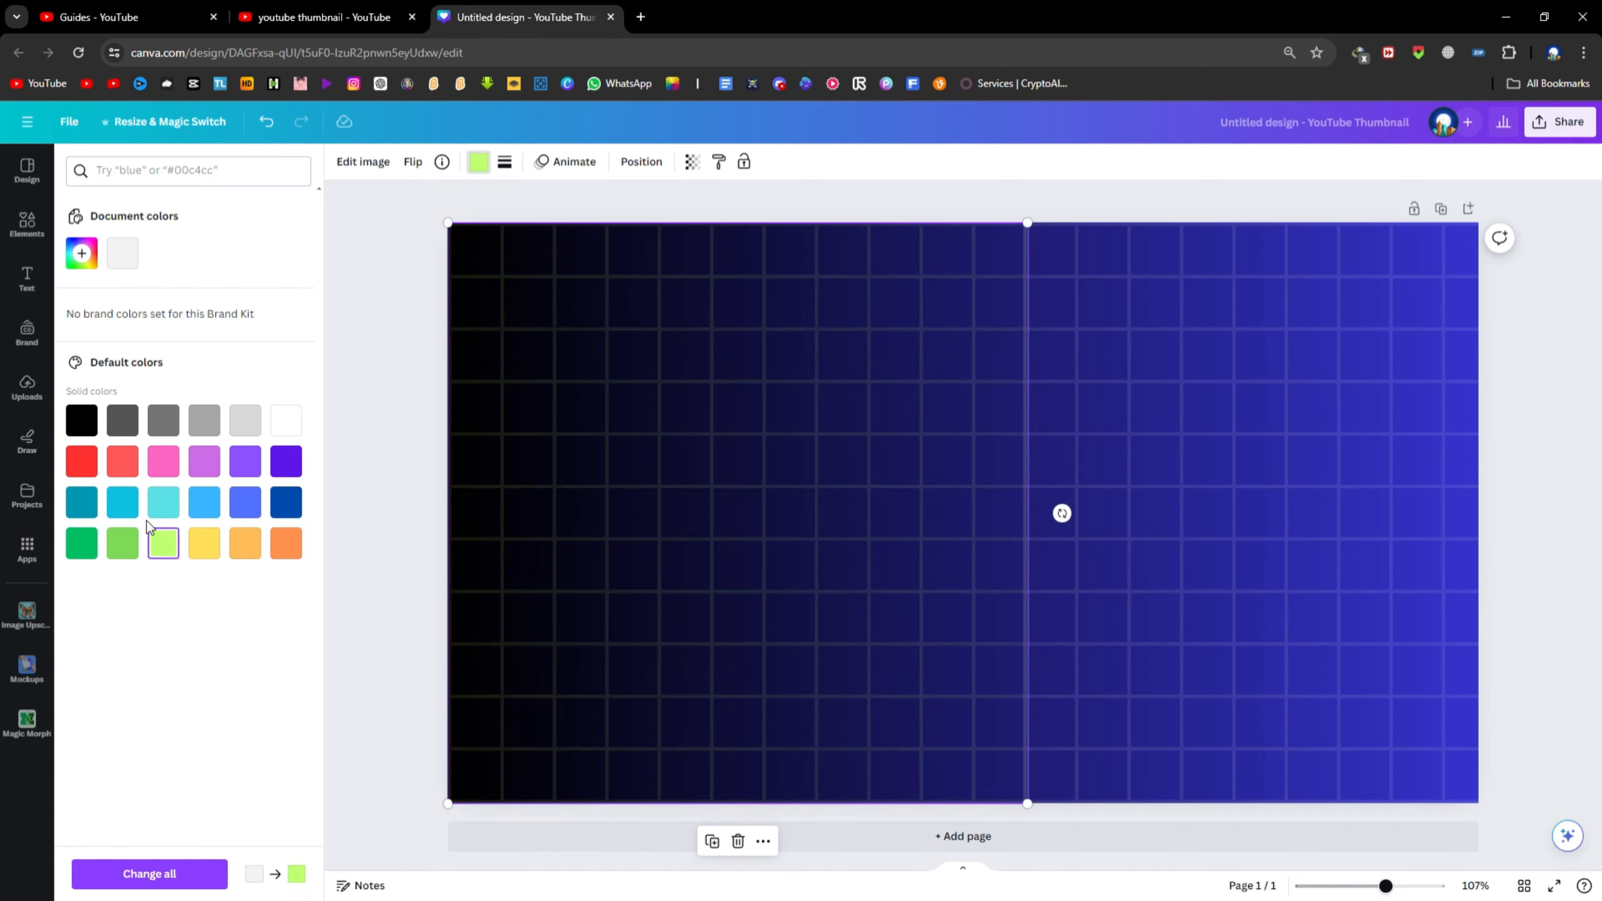
click(86, 431)
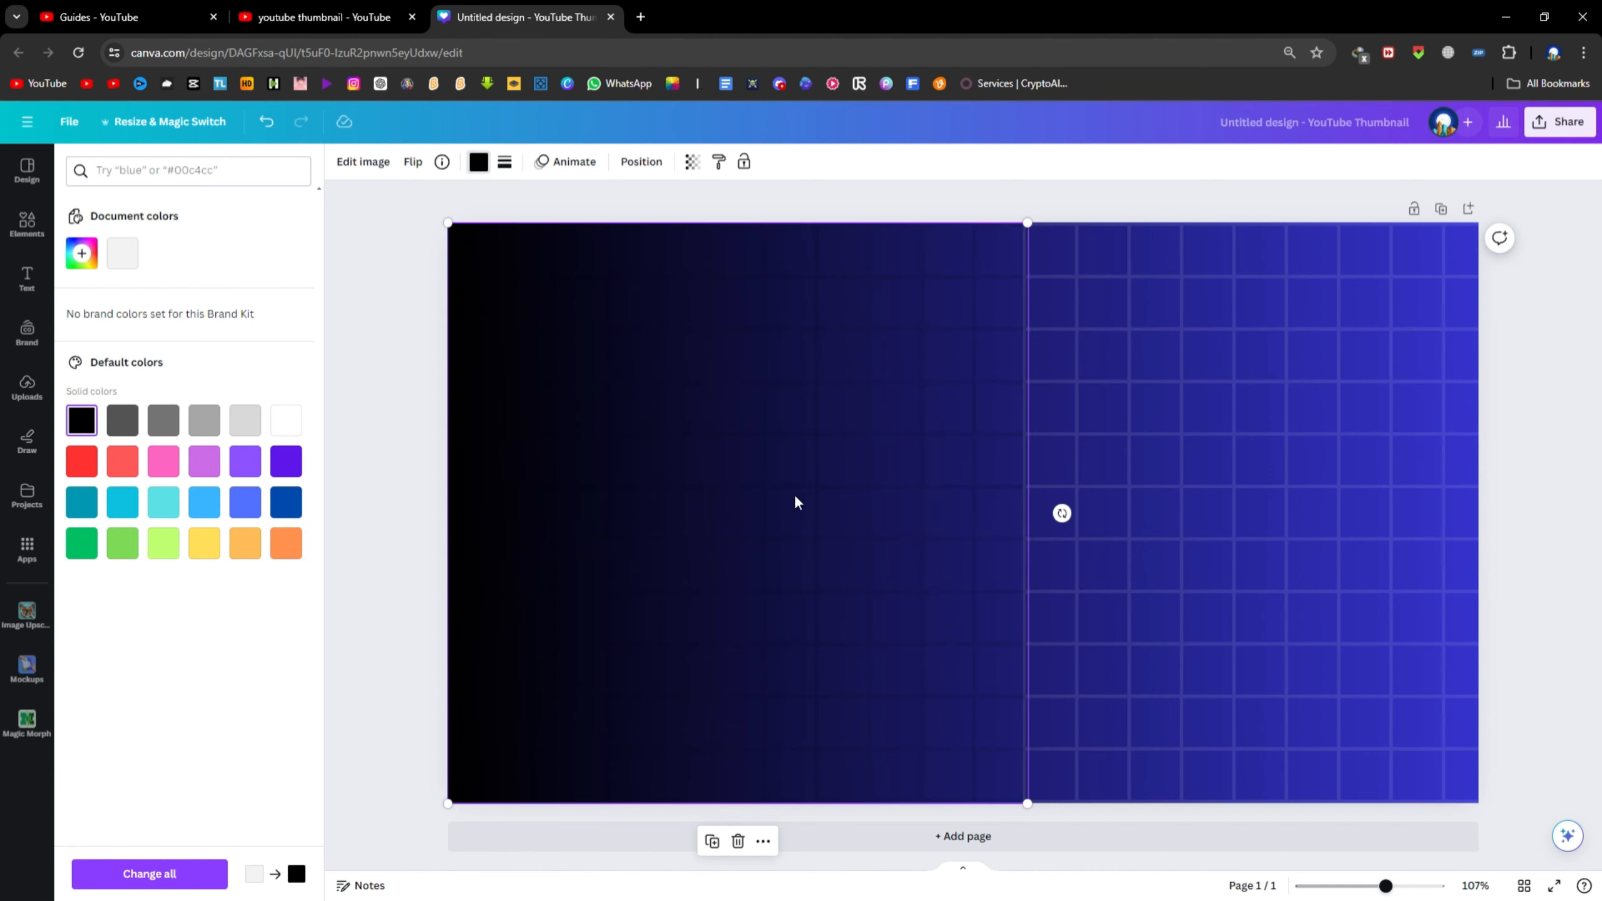
Recolor the right grid black and deselect it
click(1198, 519)
click(94, 435)
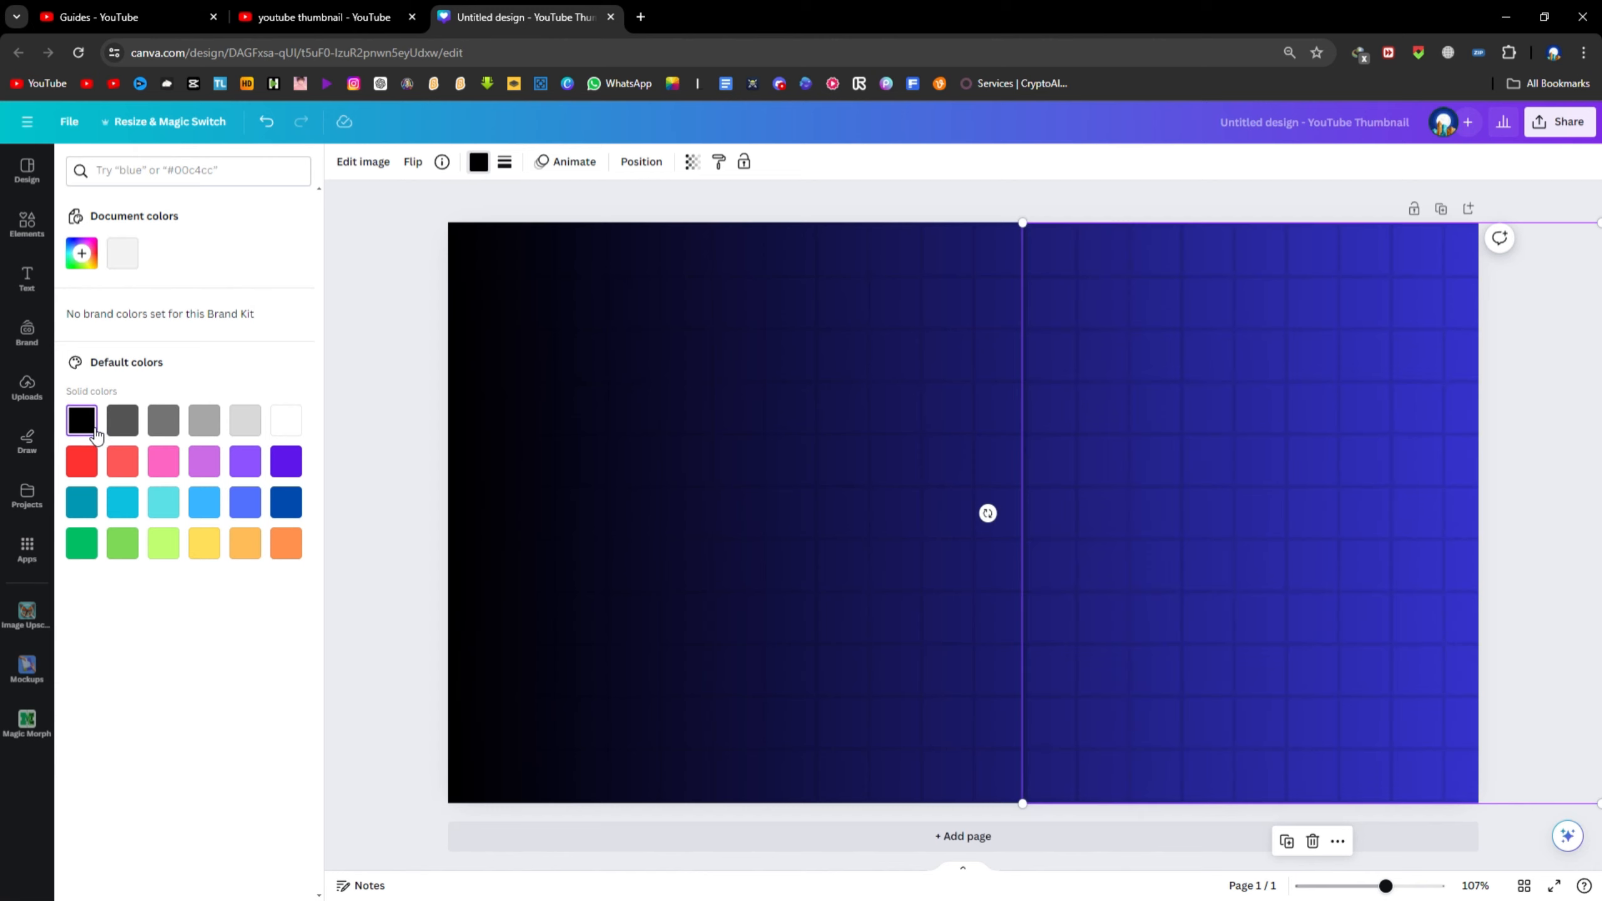
click(383, 417)
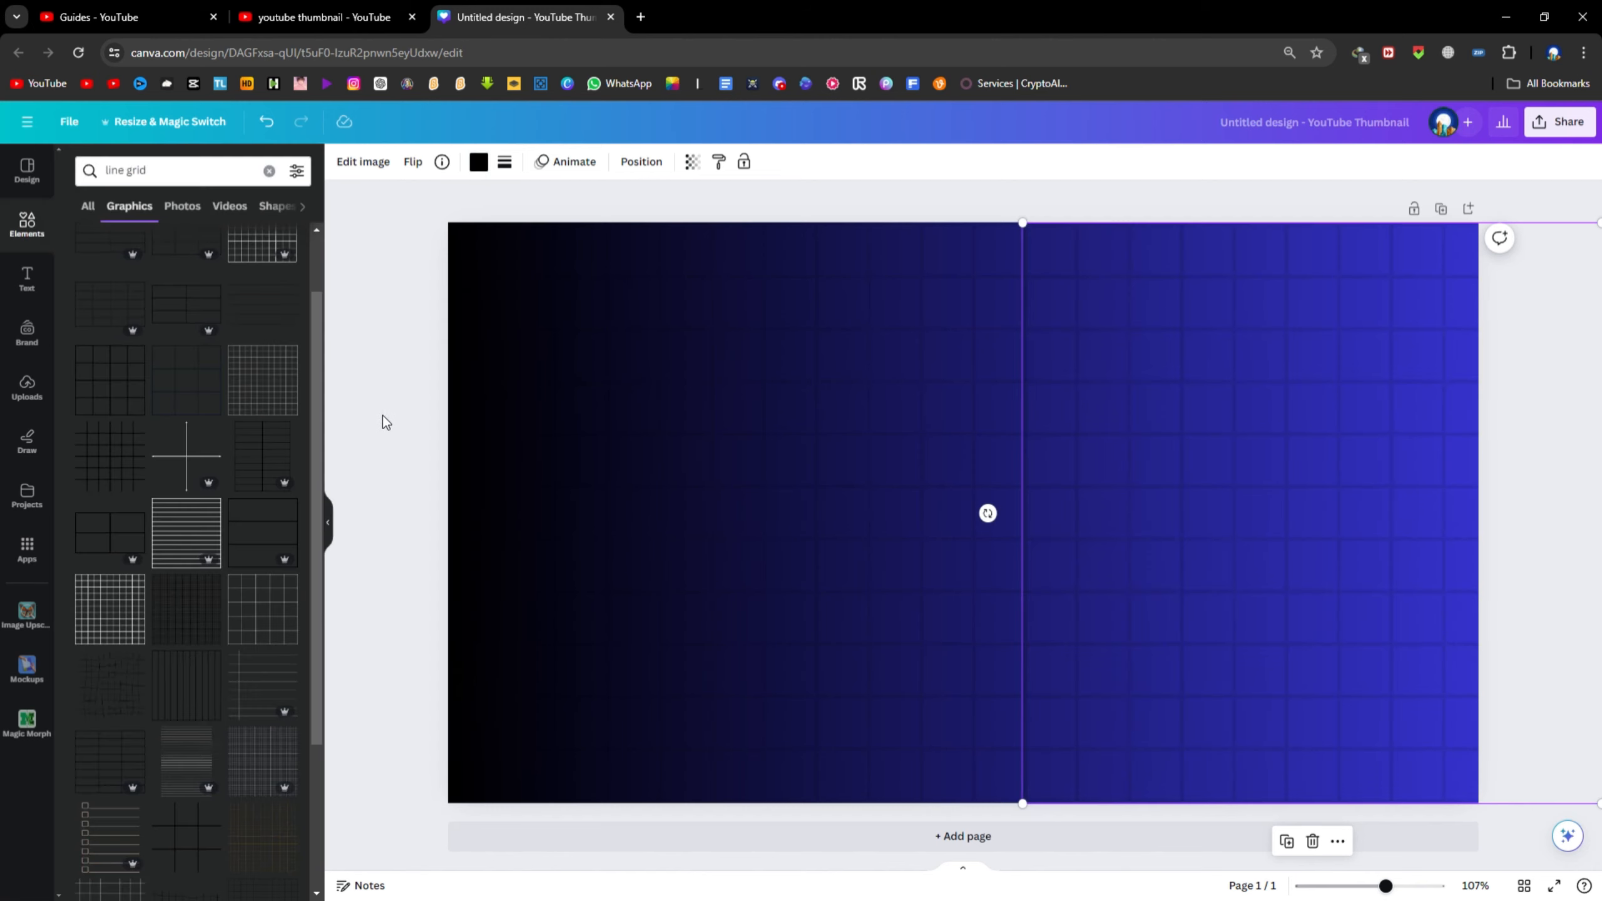
click(364, 432)
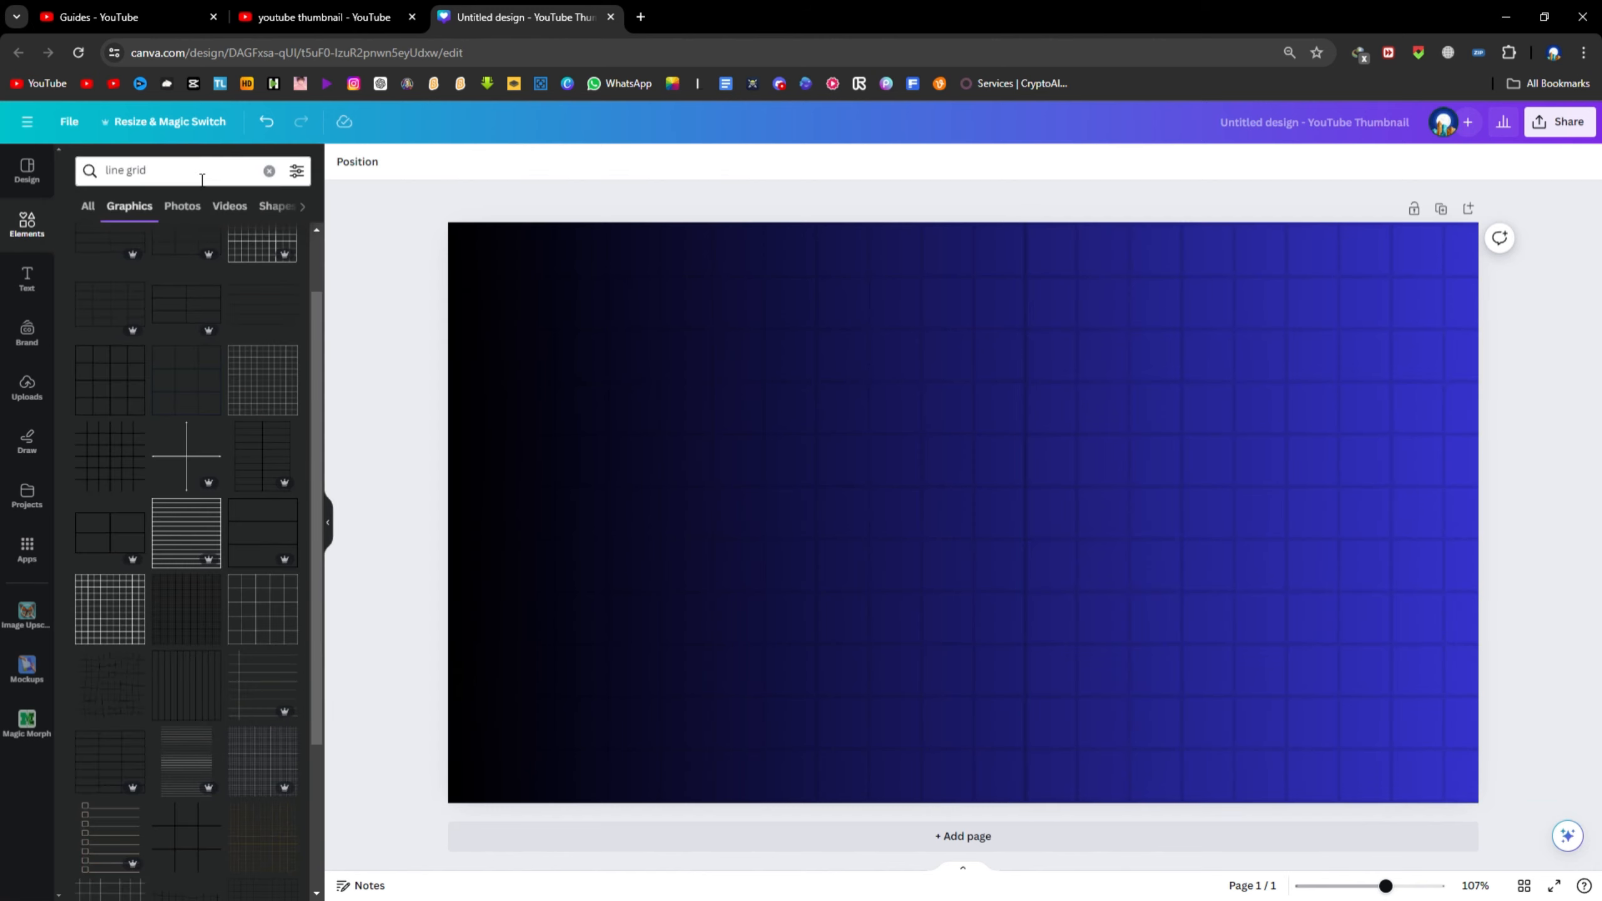
Clear the element search and insert the uploaded photo of the shrugging man in a white shirt
click(270, 175)
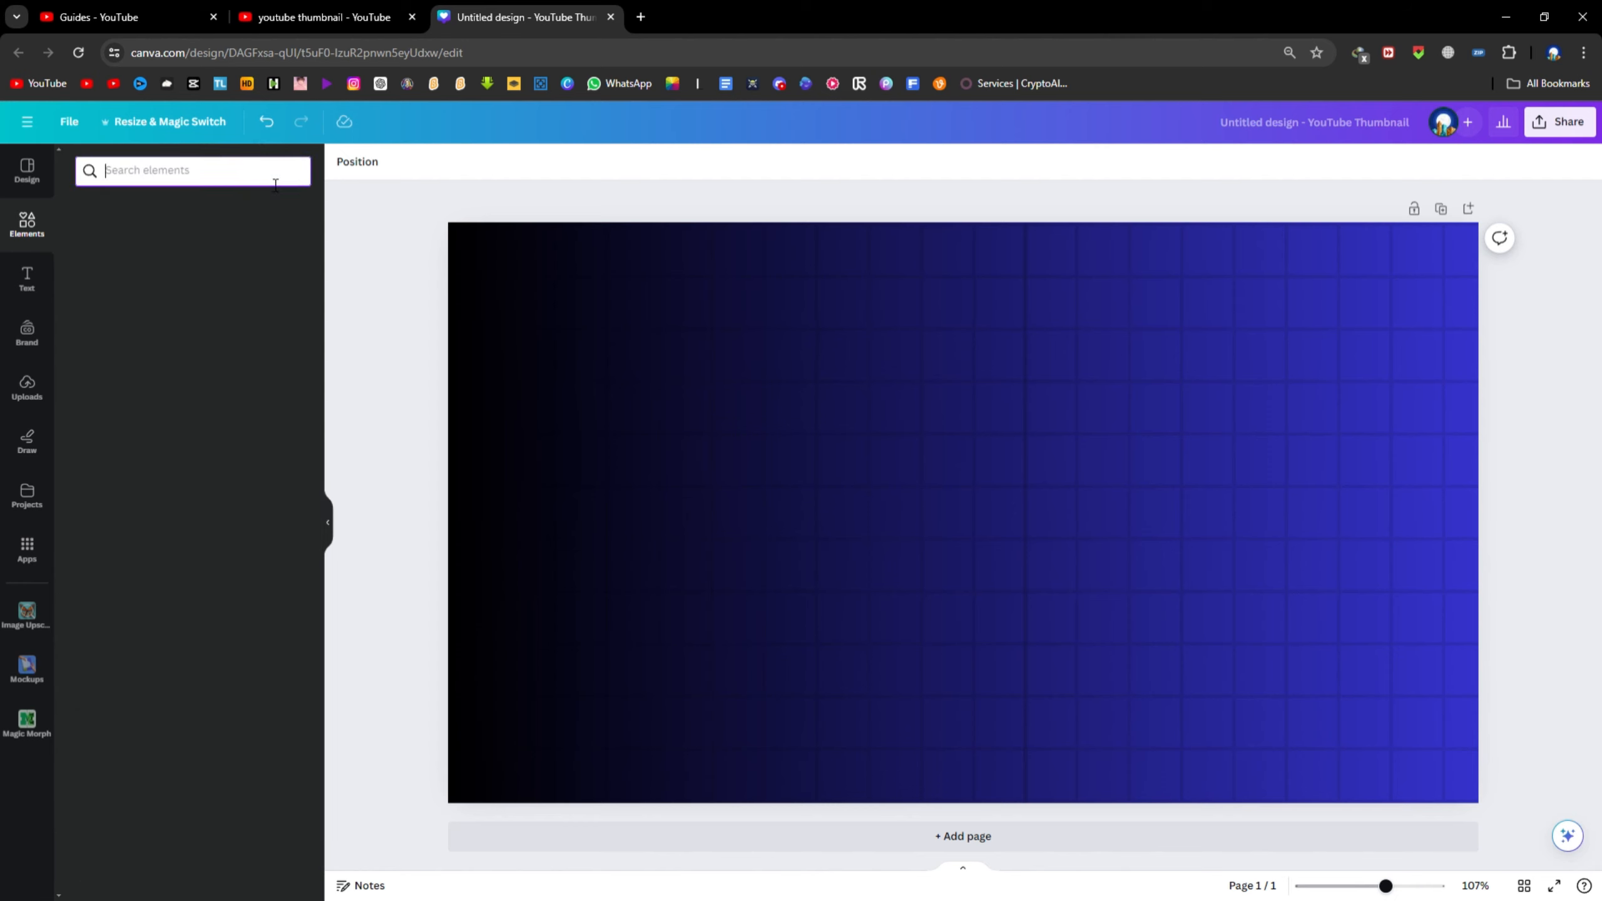
click(27, 386)
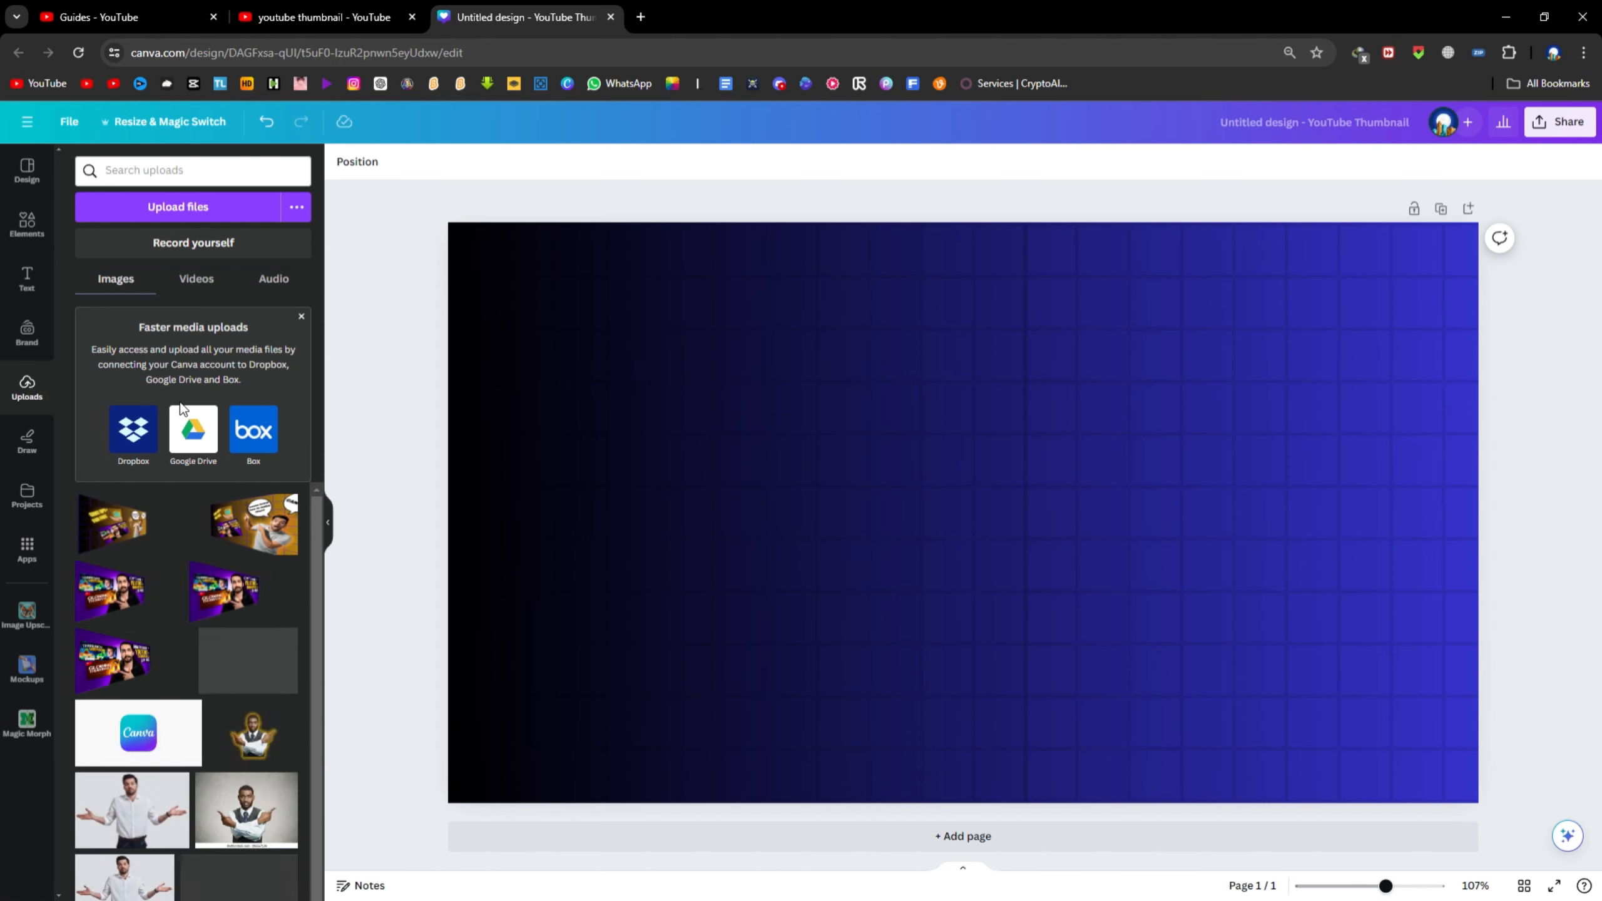
scroll(225, 479, down, 3)
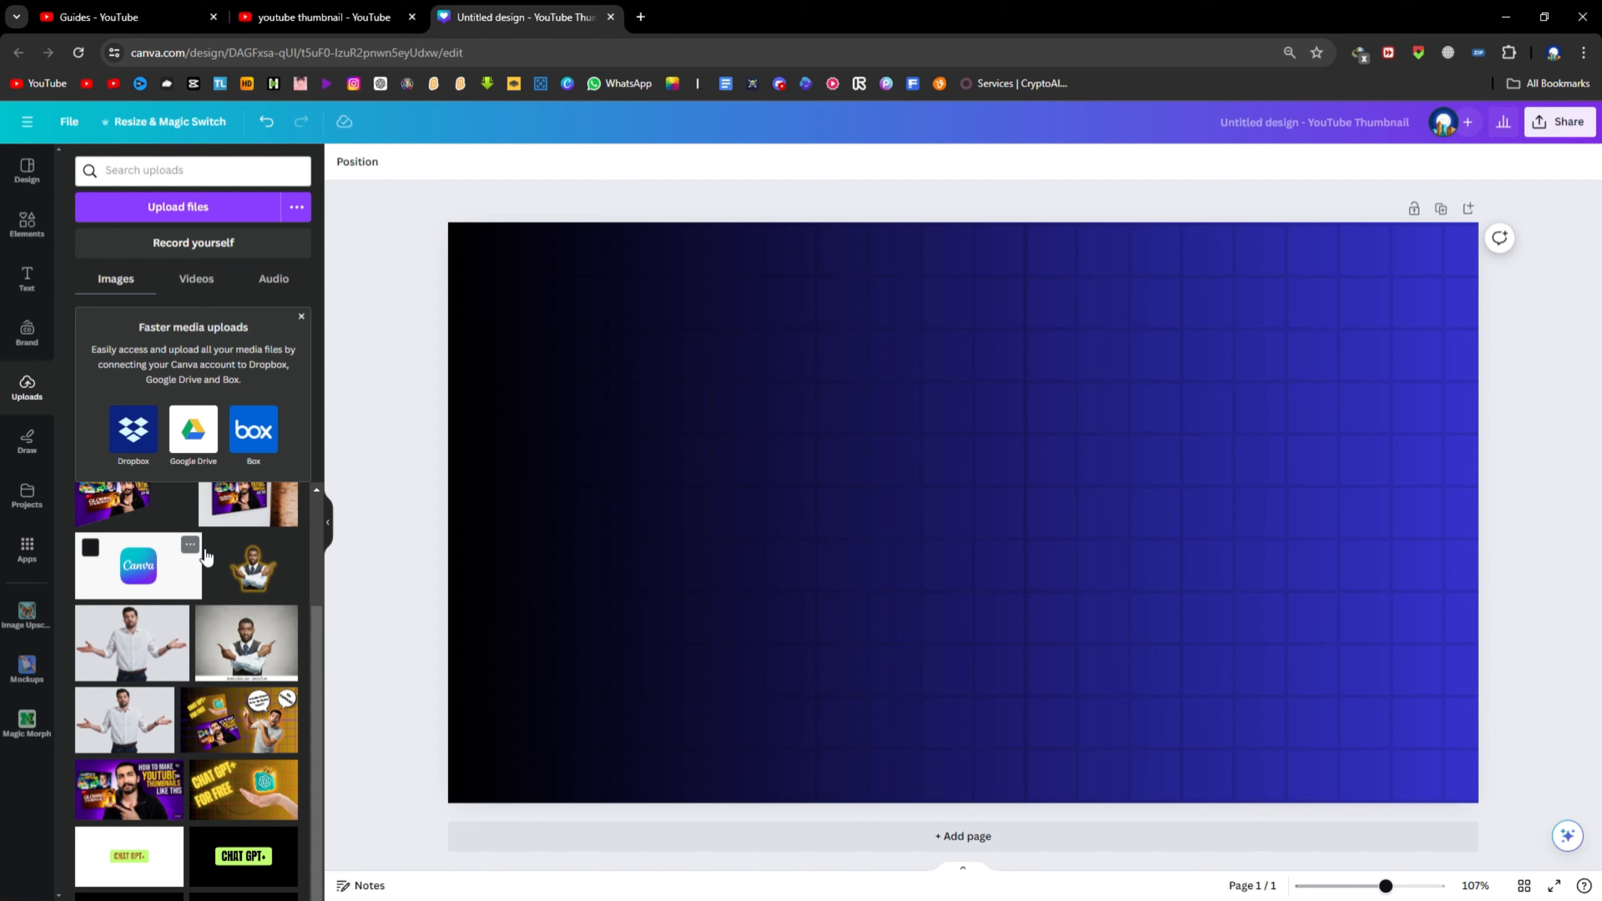
scroll(205, 556, up, 3)
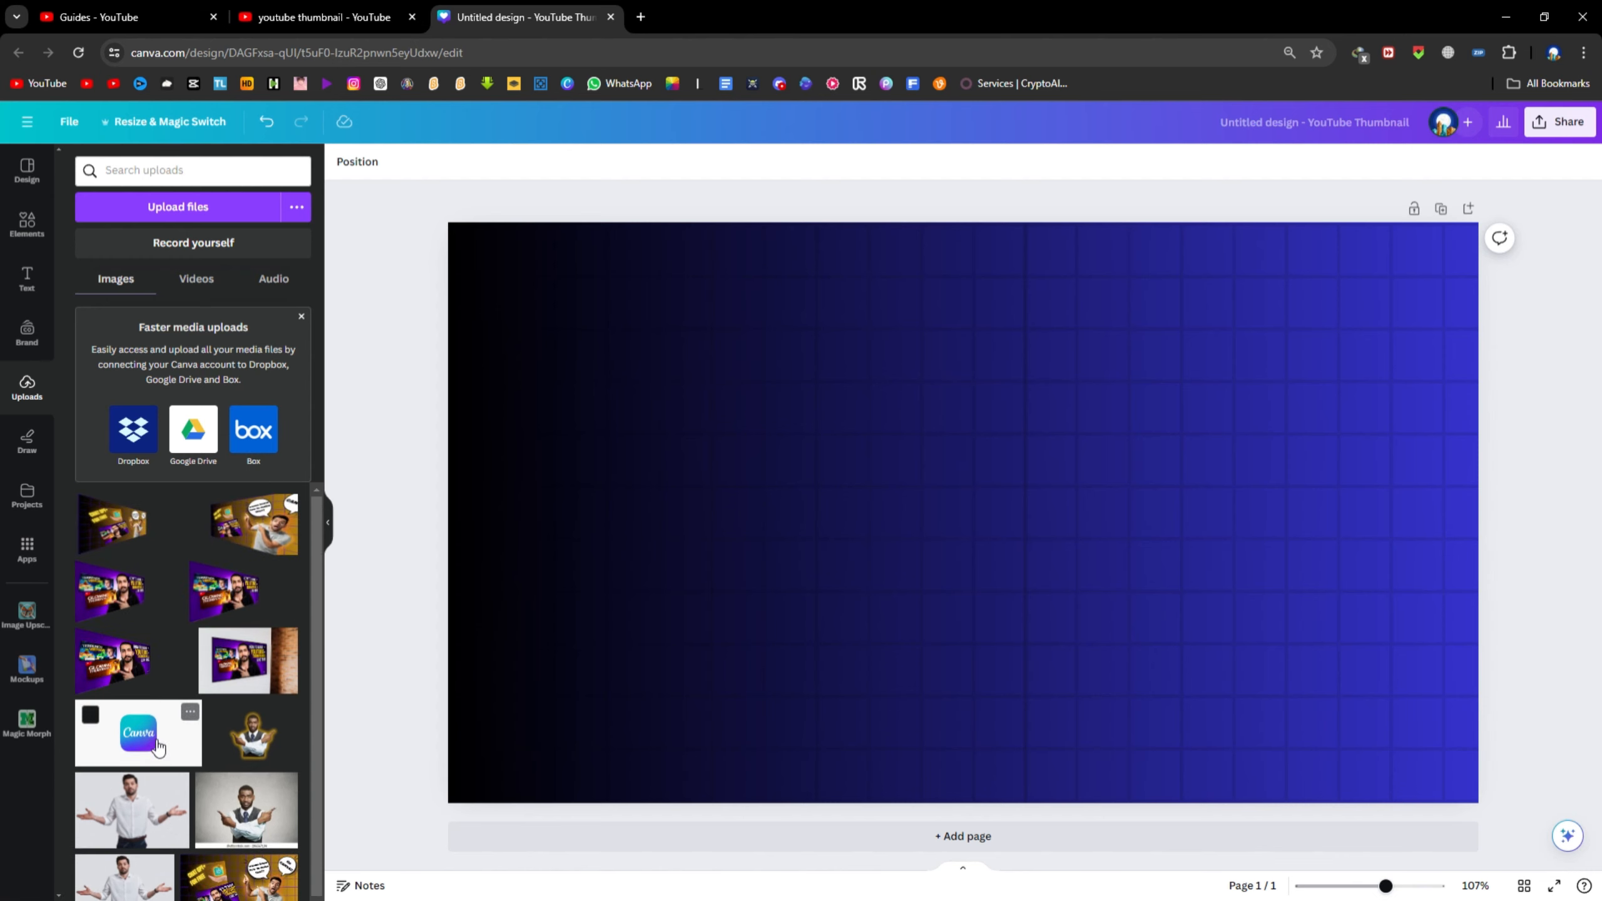
scroll(158, 747, down, 1)
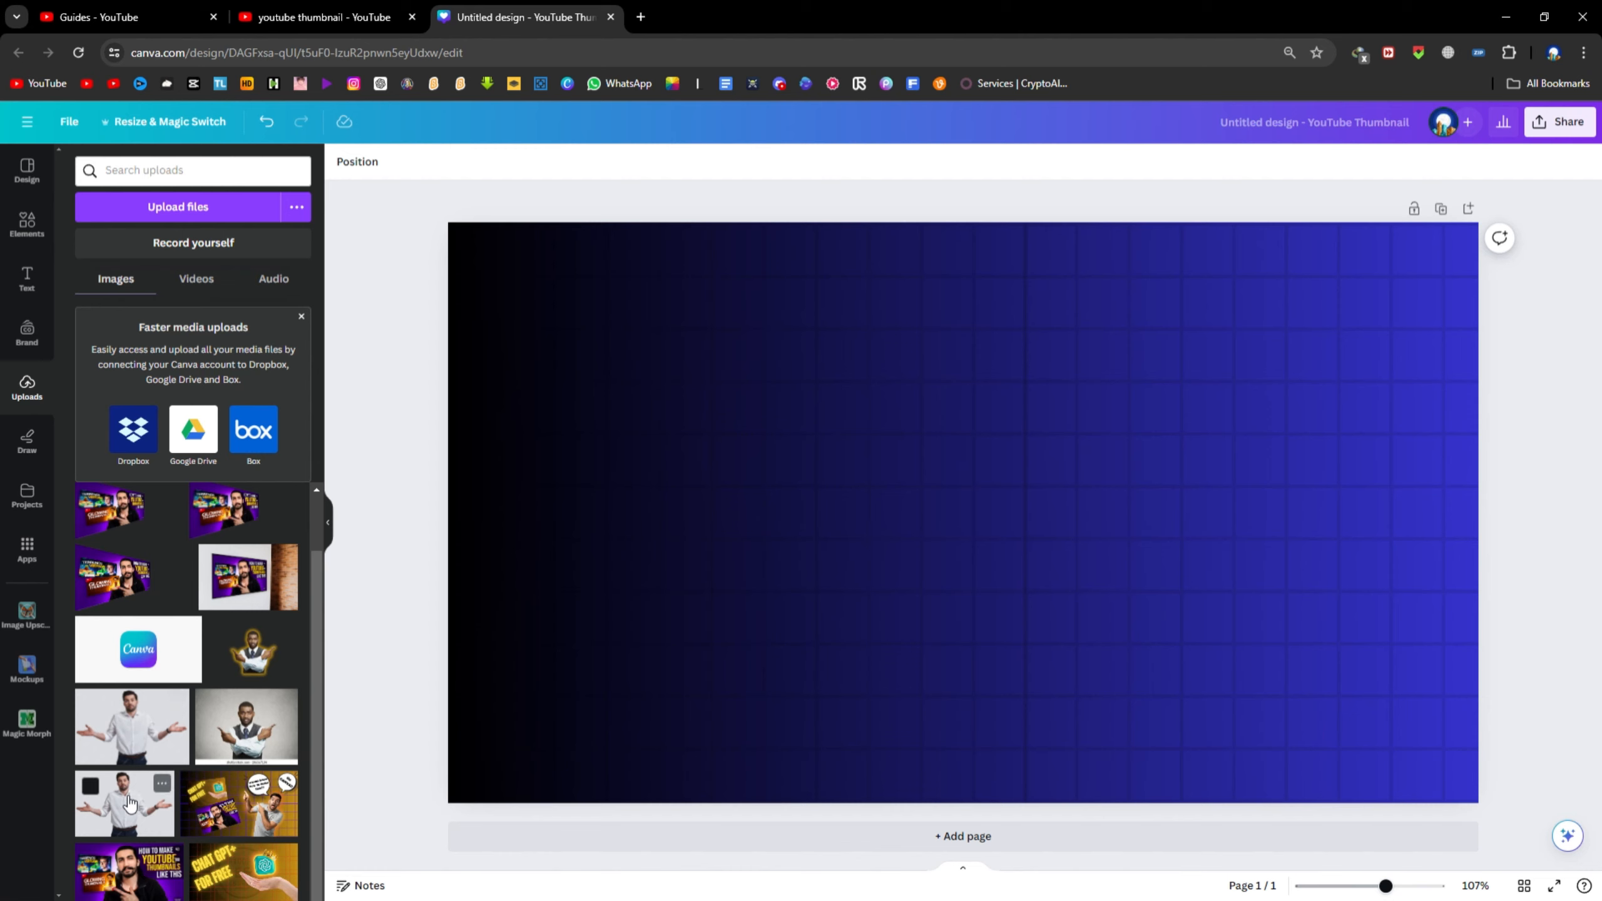
click(147, 730)
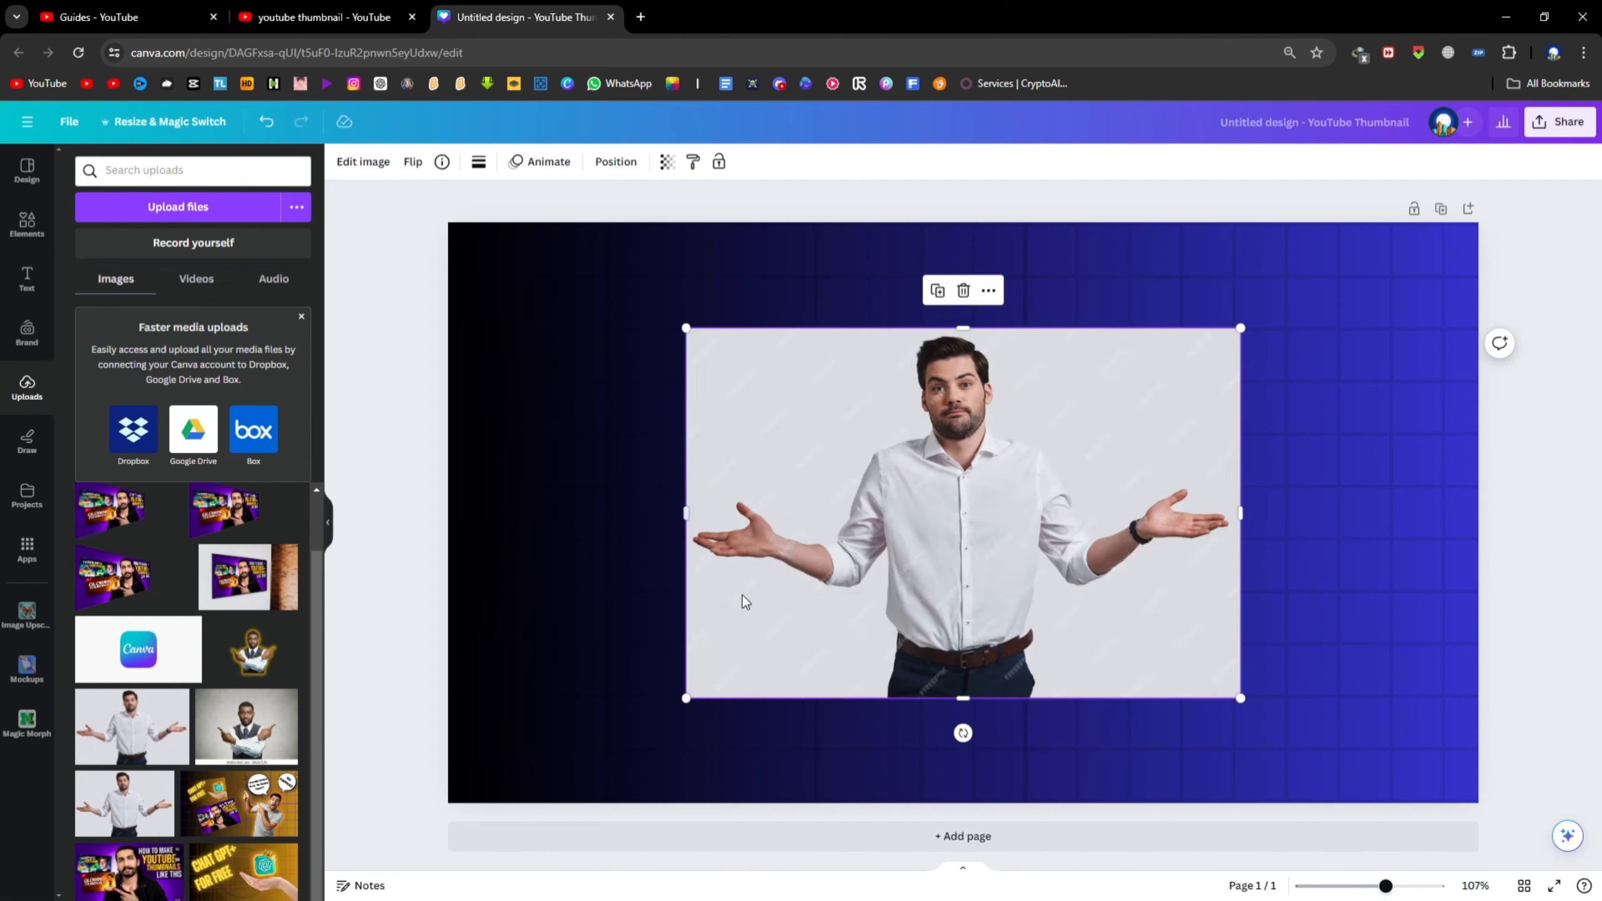
Enlarge the man's photo and place it centered horizontally against the bottom edge of the canvas
drag(882, 559, 888, 663)
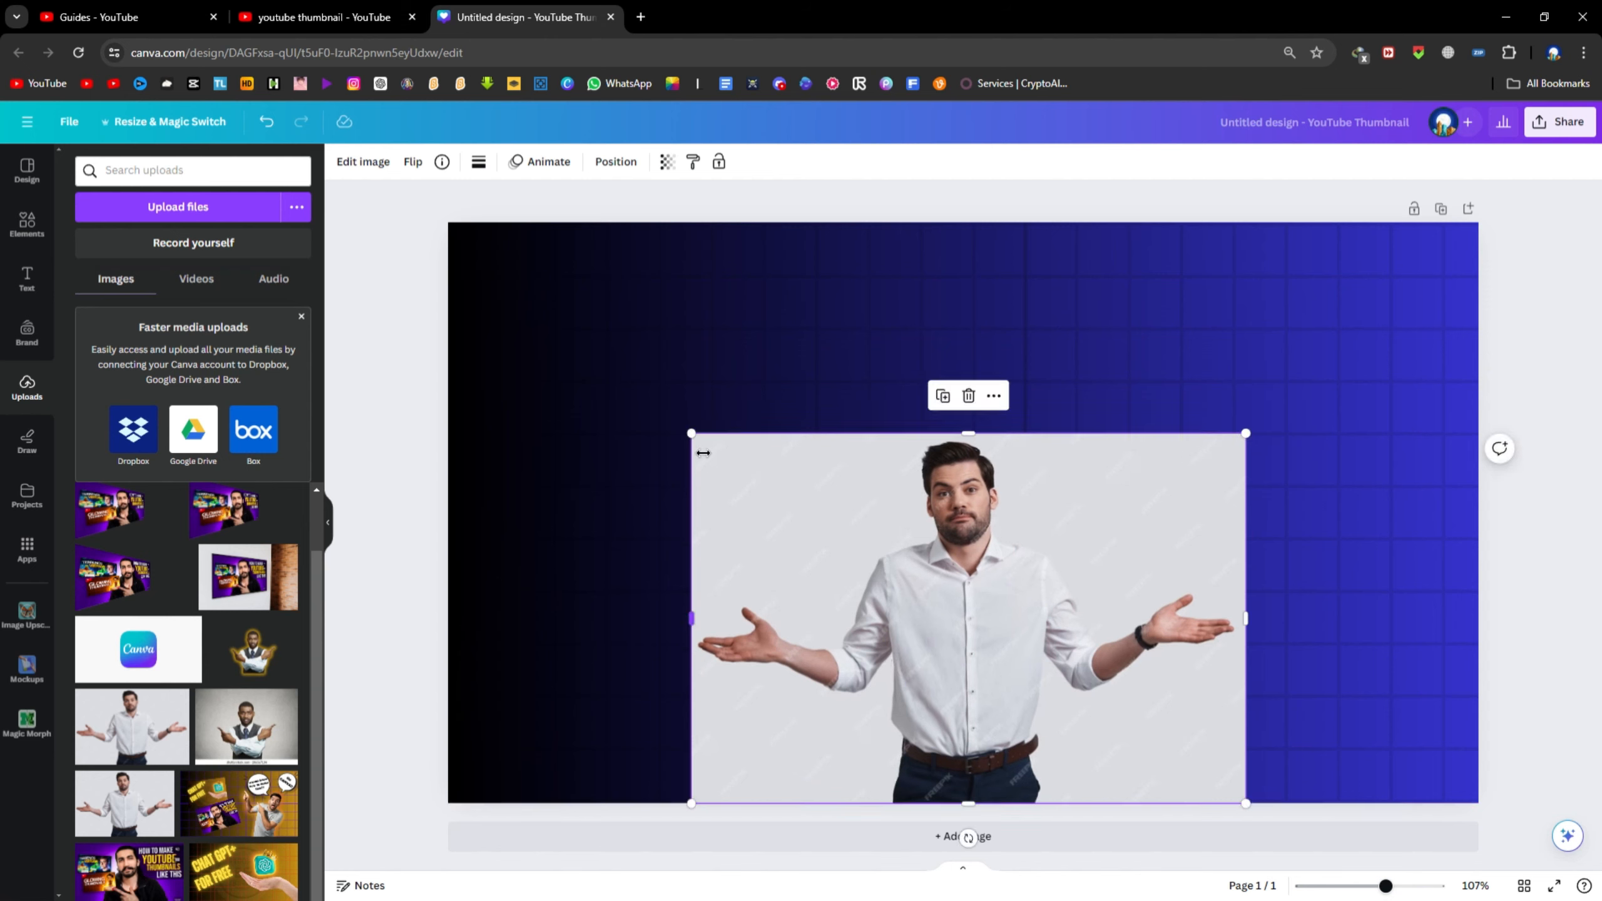
drag(706, 445, 545, 338)
drag(730, 525, 809, 528)
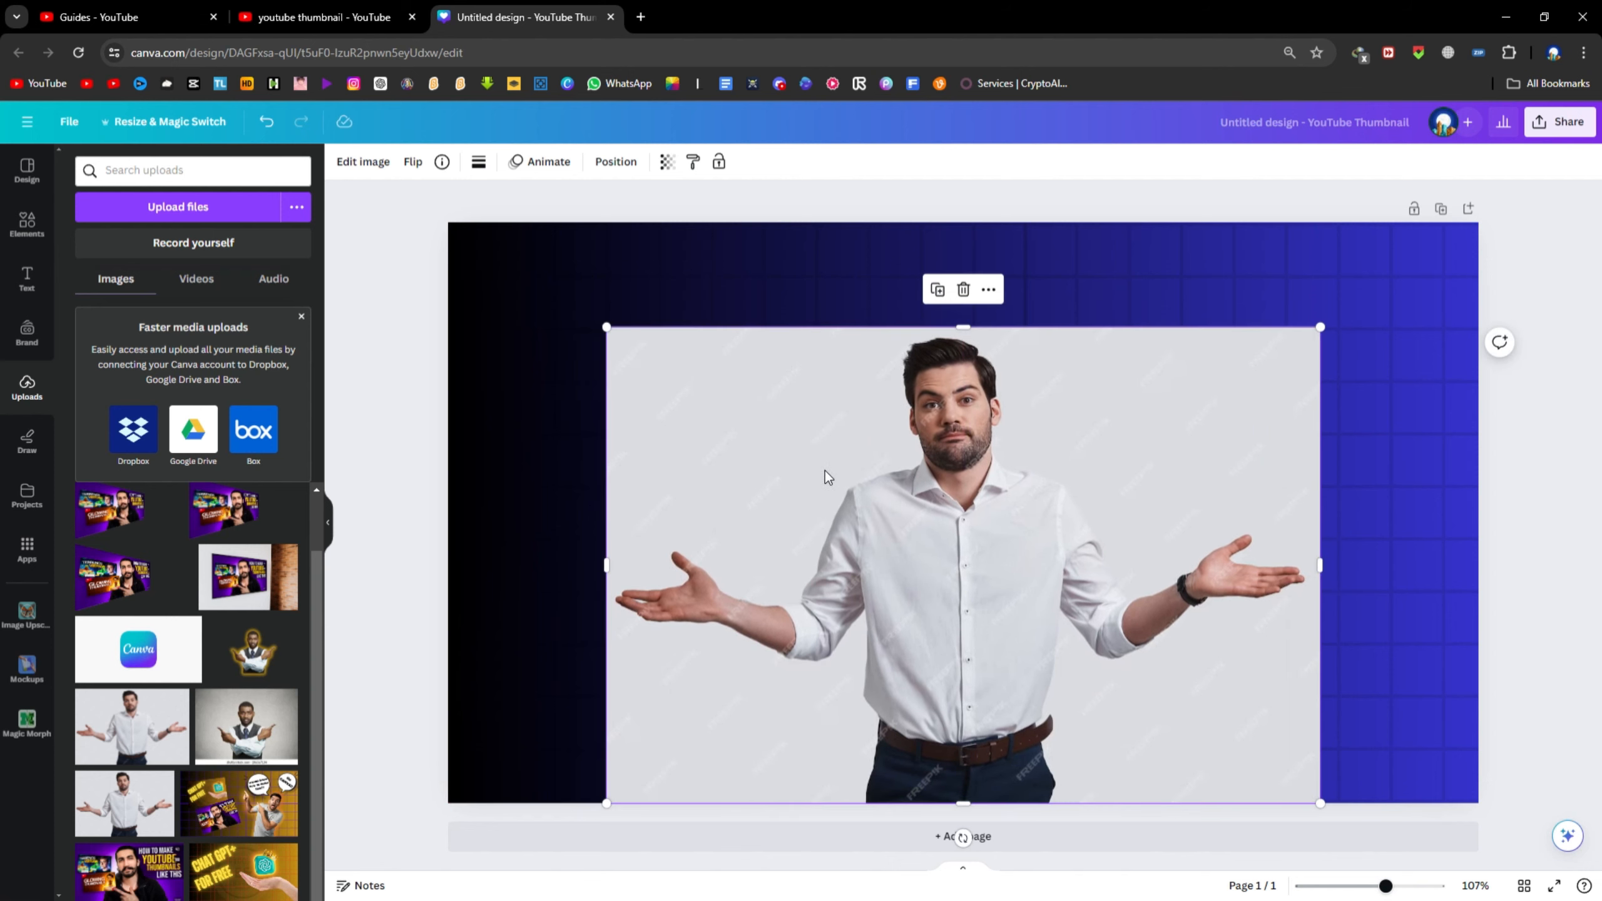
View the Freepik home page in a separate browser tab and return to the thumbnail design
middle_click(912, 84)
click(751, 16)
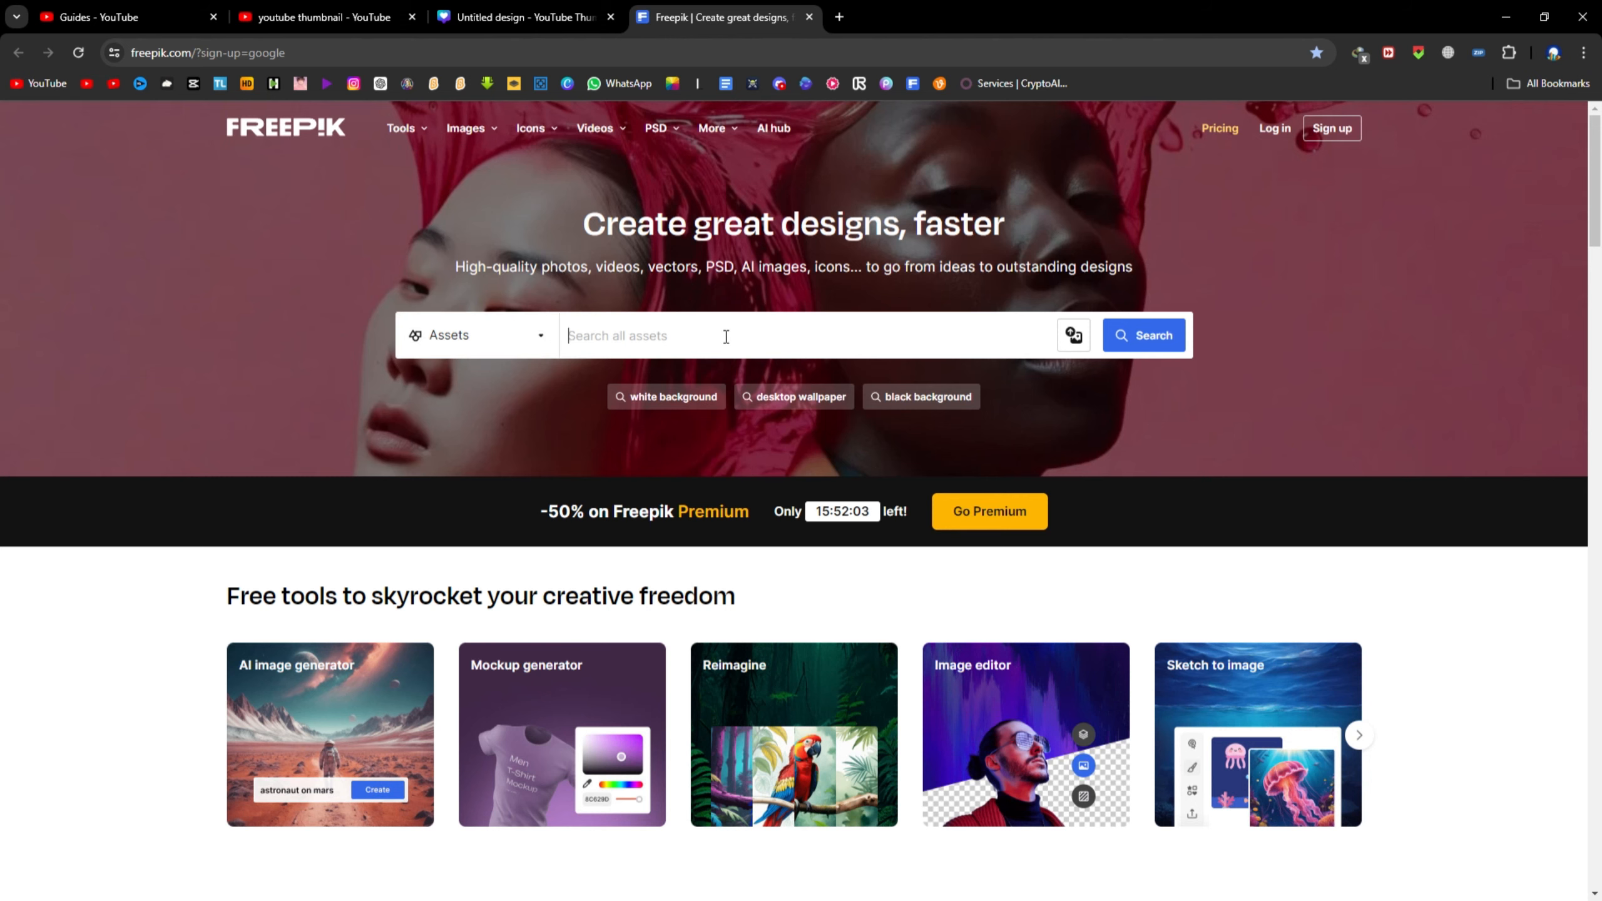
click(810, 17)
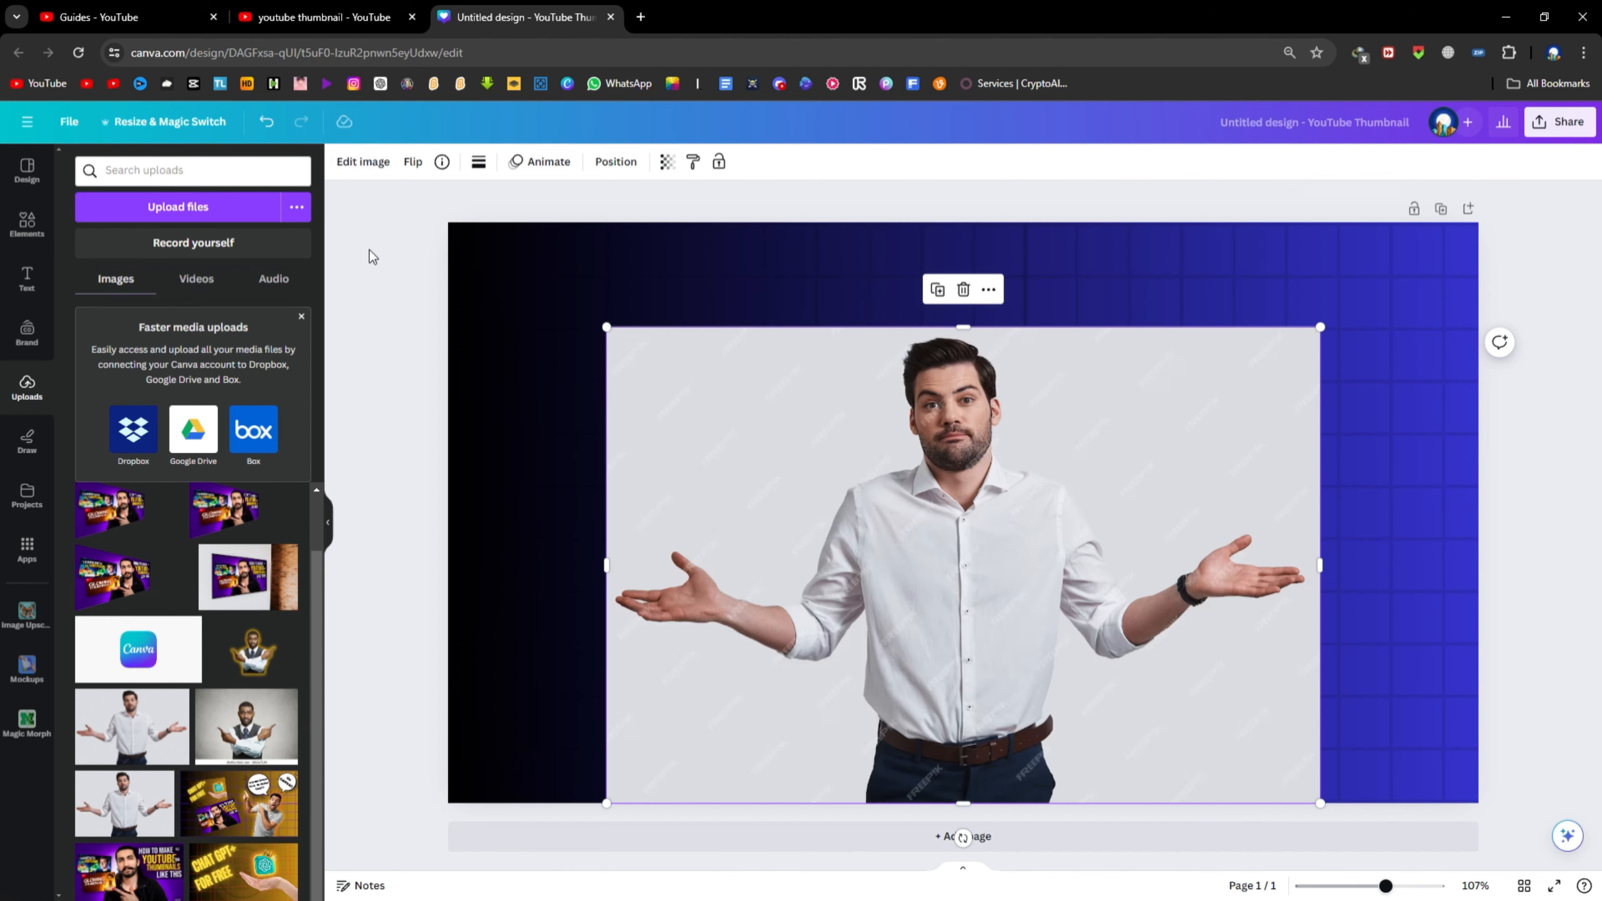
Remove the background of the man's photo and add a Glow shadow in yellow #FAC41F
click(363, 162)
click(144, 299)
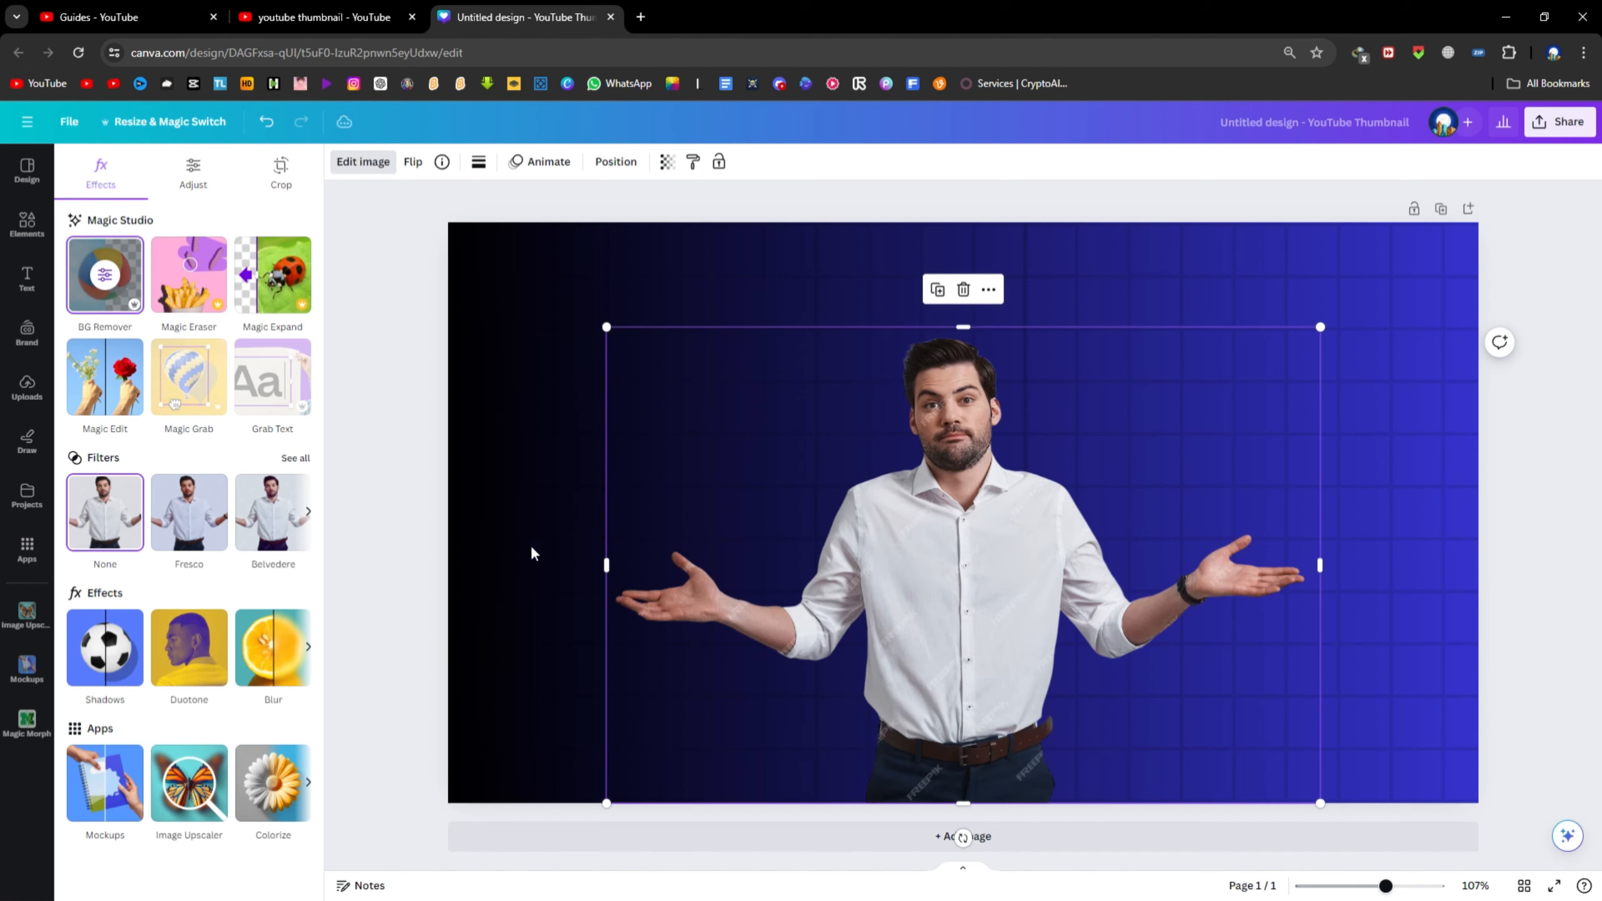
click(106, 639)
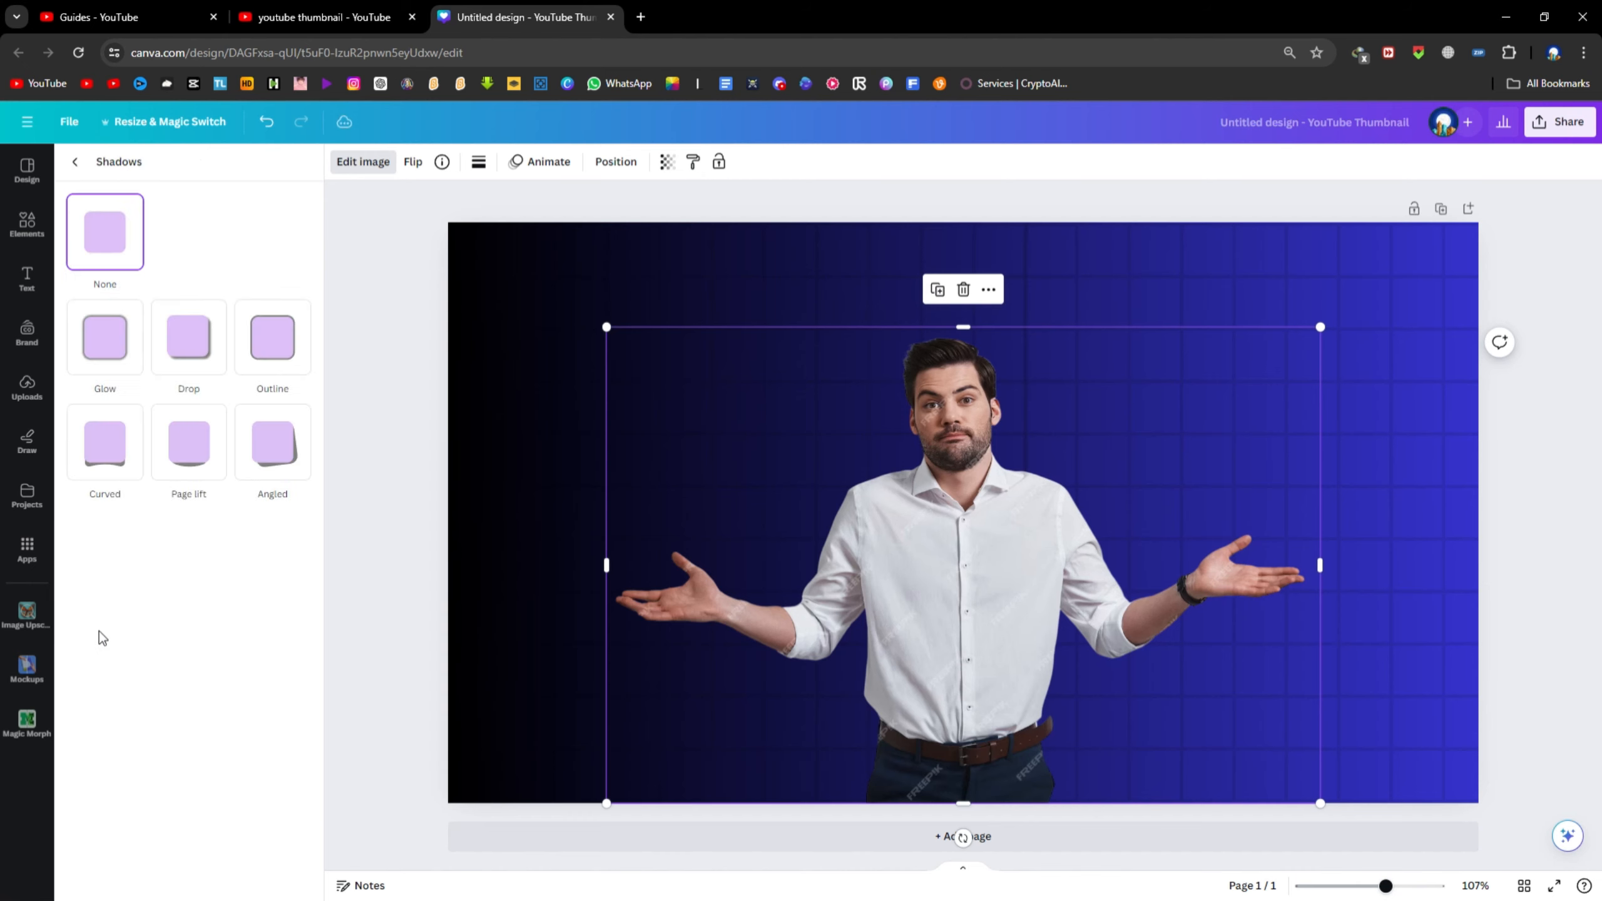
click(134, 372)
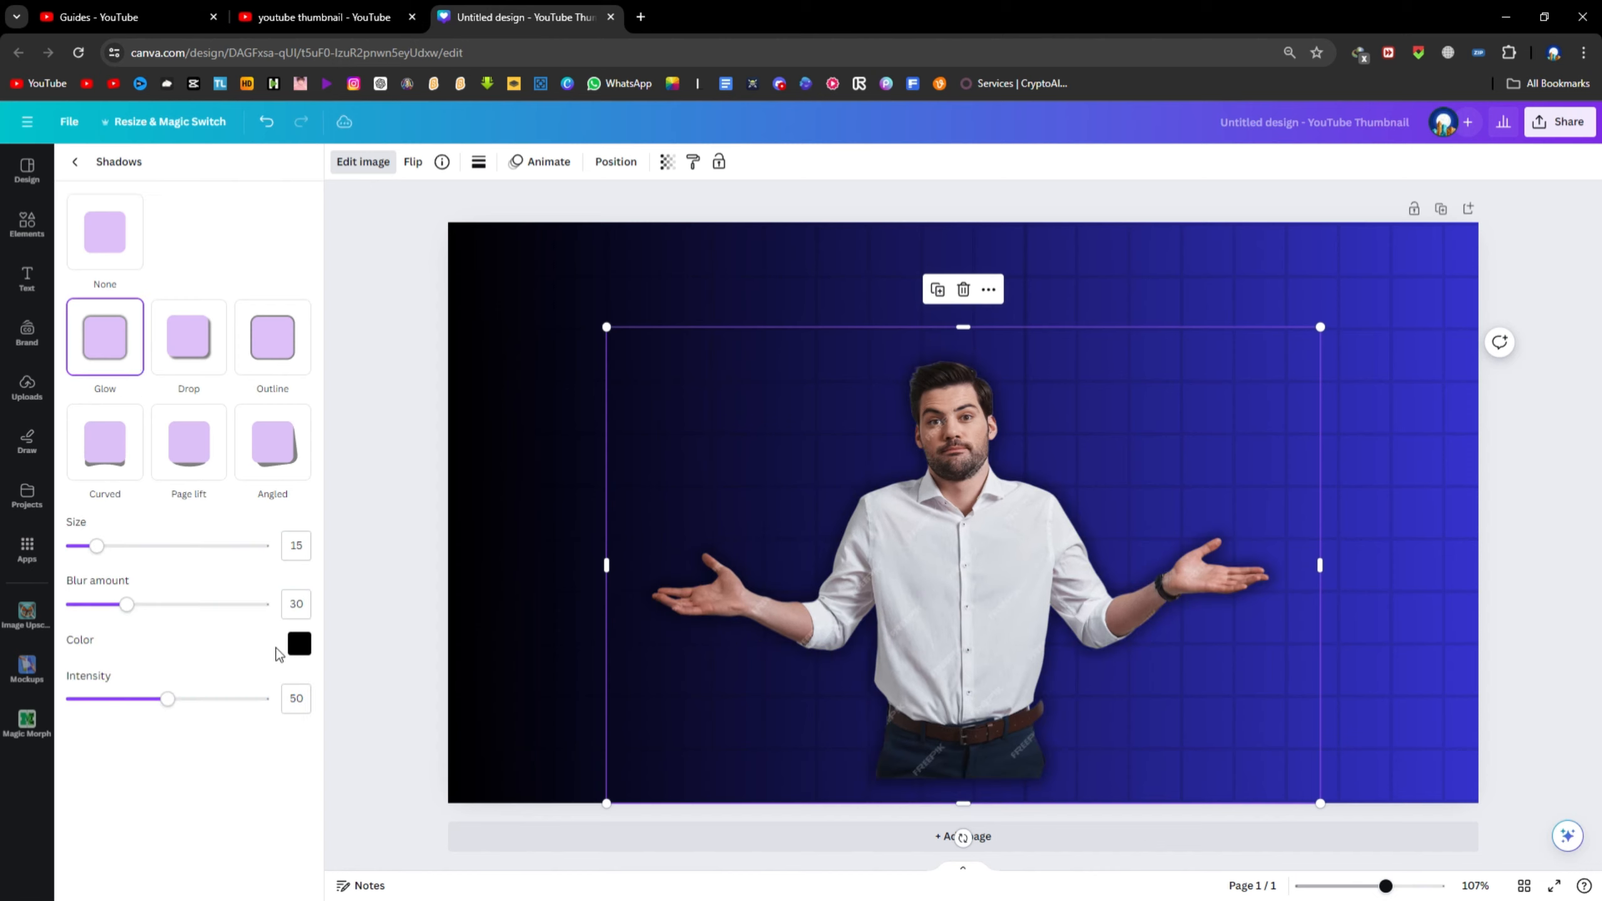
click(299, 652)
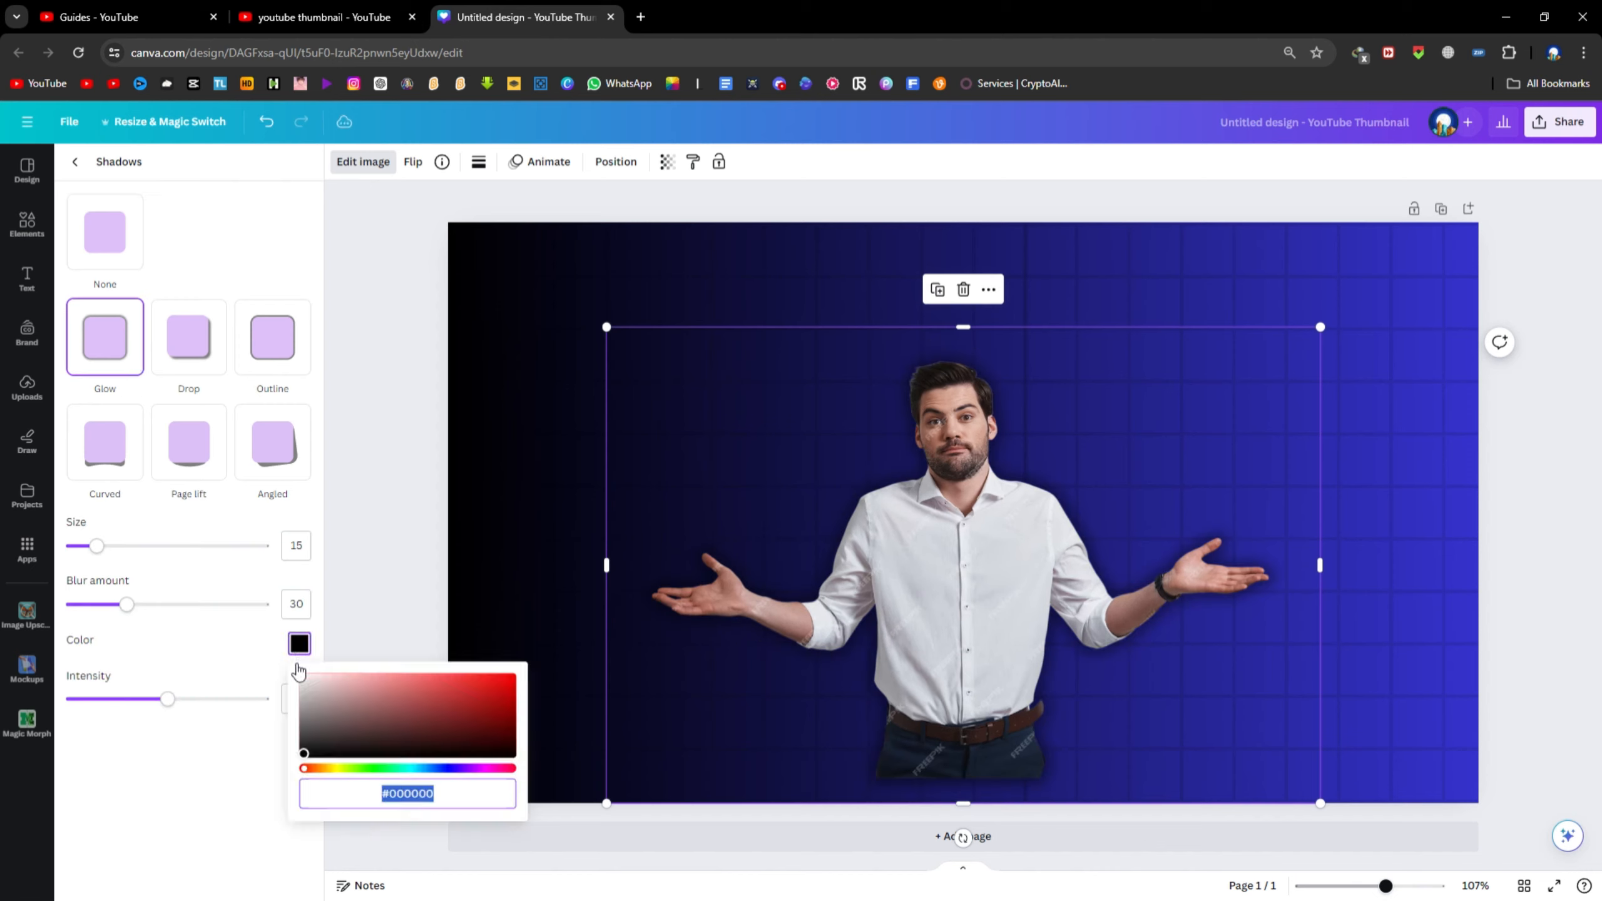
click(331, 769)
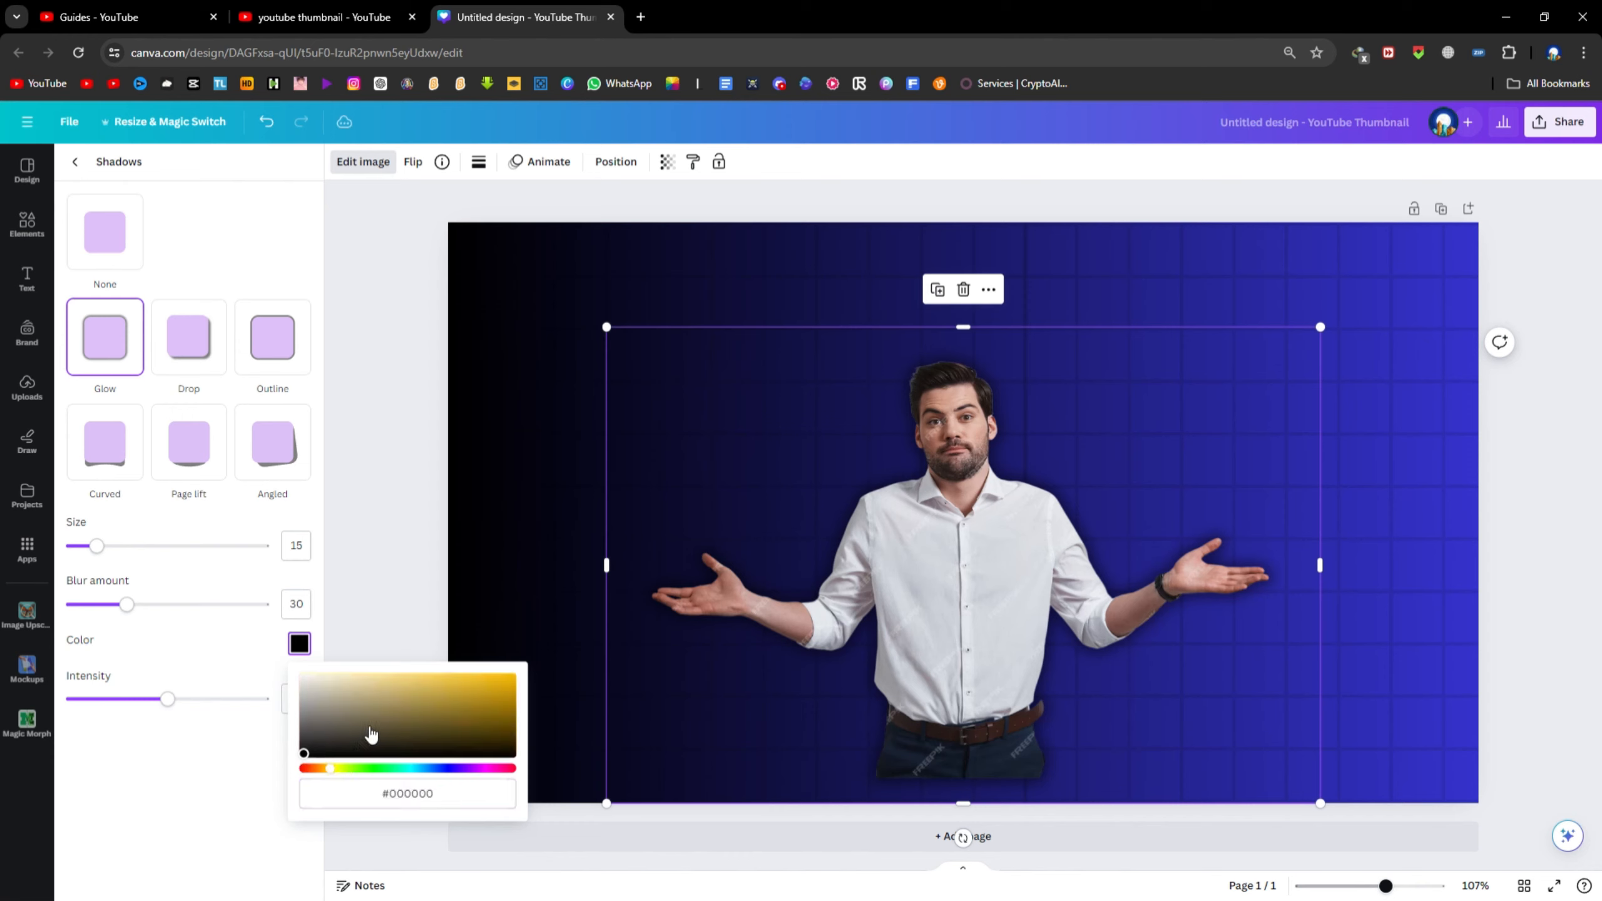
click(492, 677)
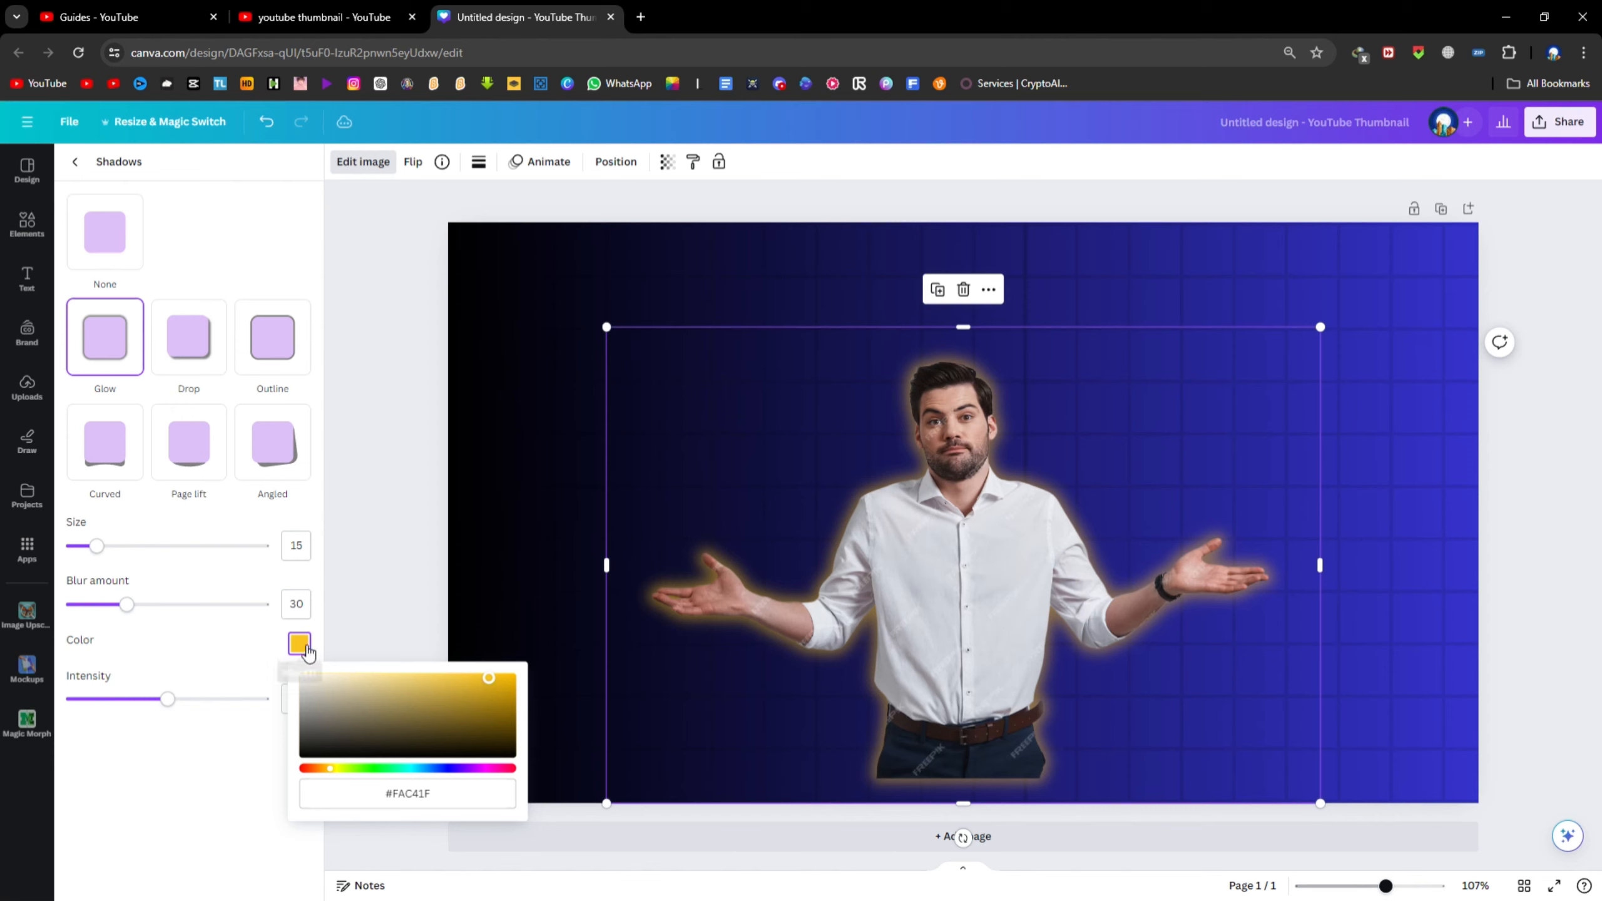
Set the man's yellow glow to size 43, blur amount 38 and intensity 75, and slightly enlarge his photo
click(252, 647)
drag(129, 605, 146, 607)
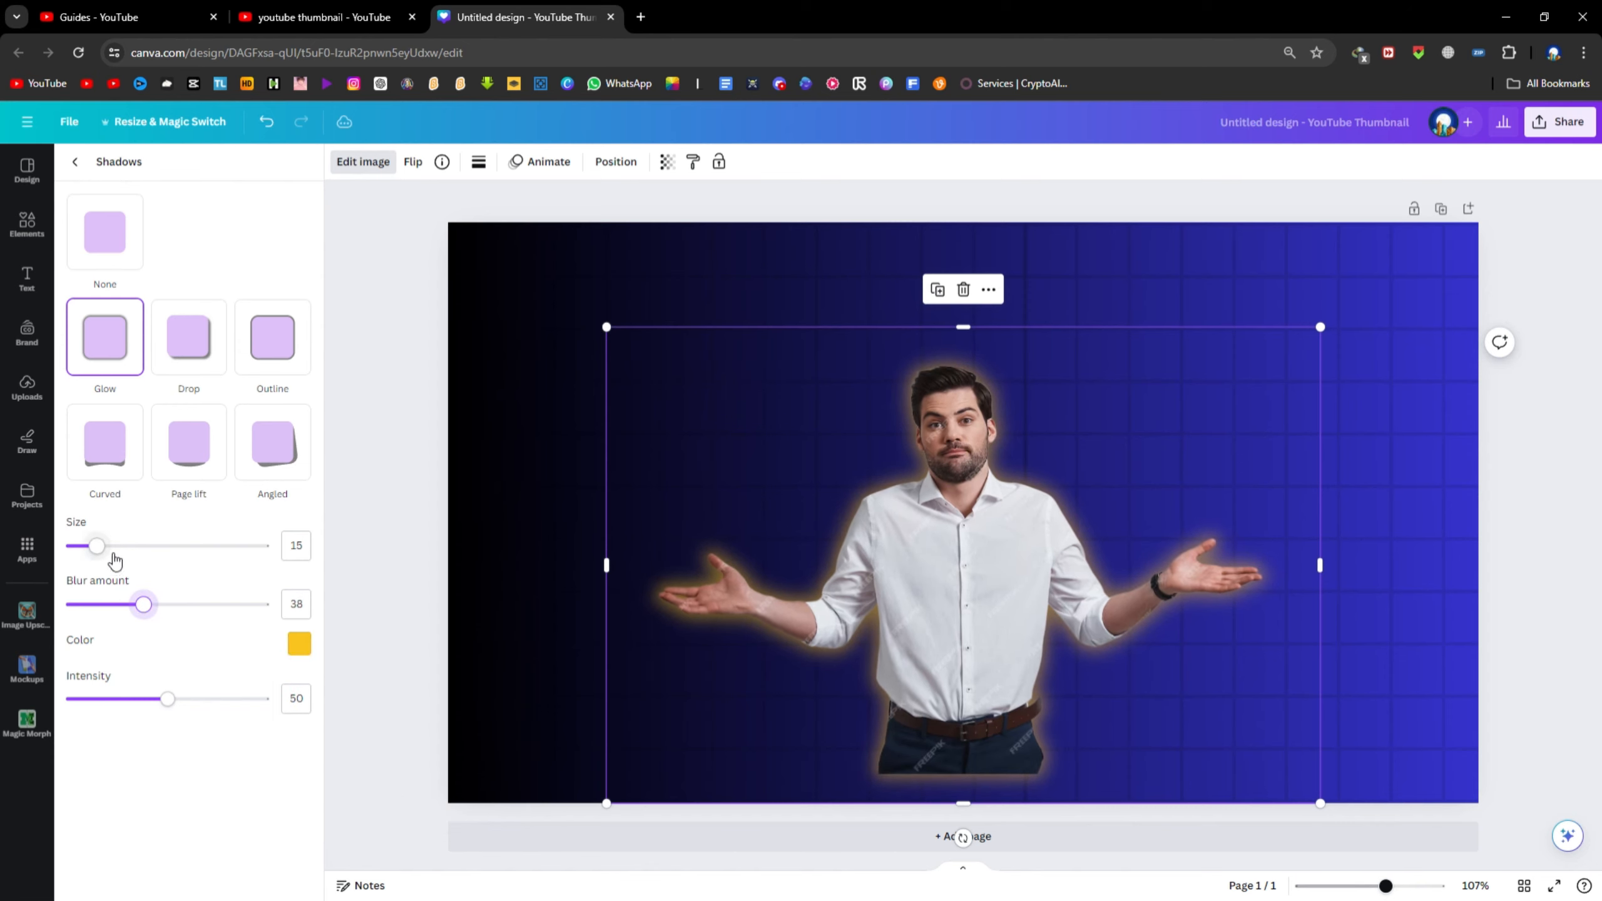
drag(96, 545, 153, 561)
drag(166, 699, 226, 701)
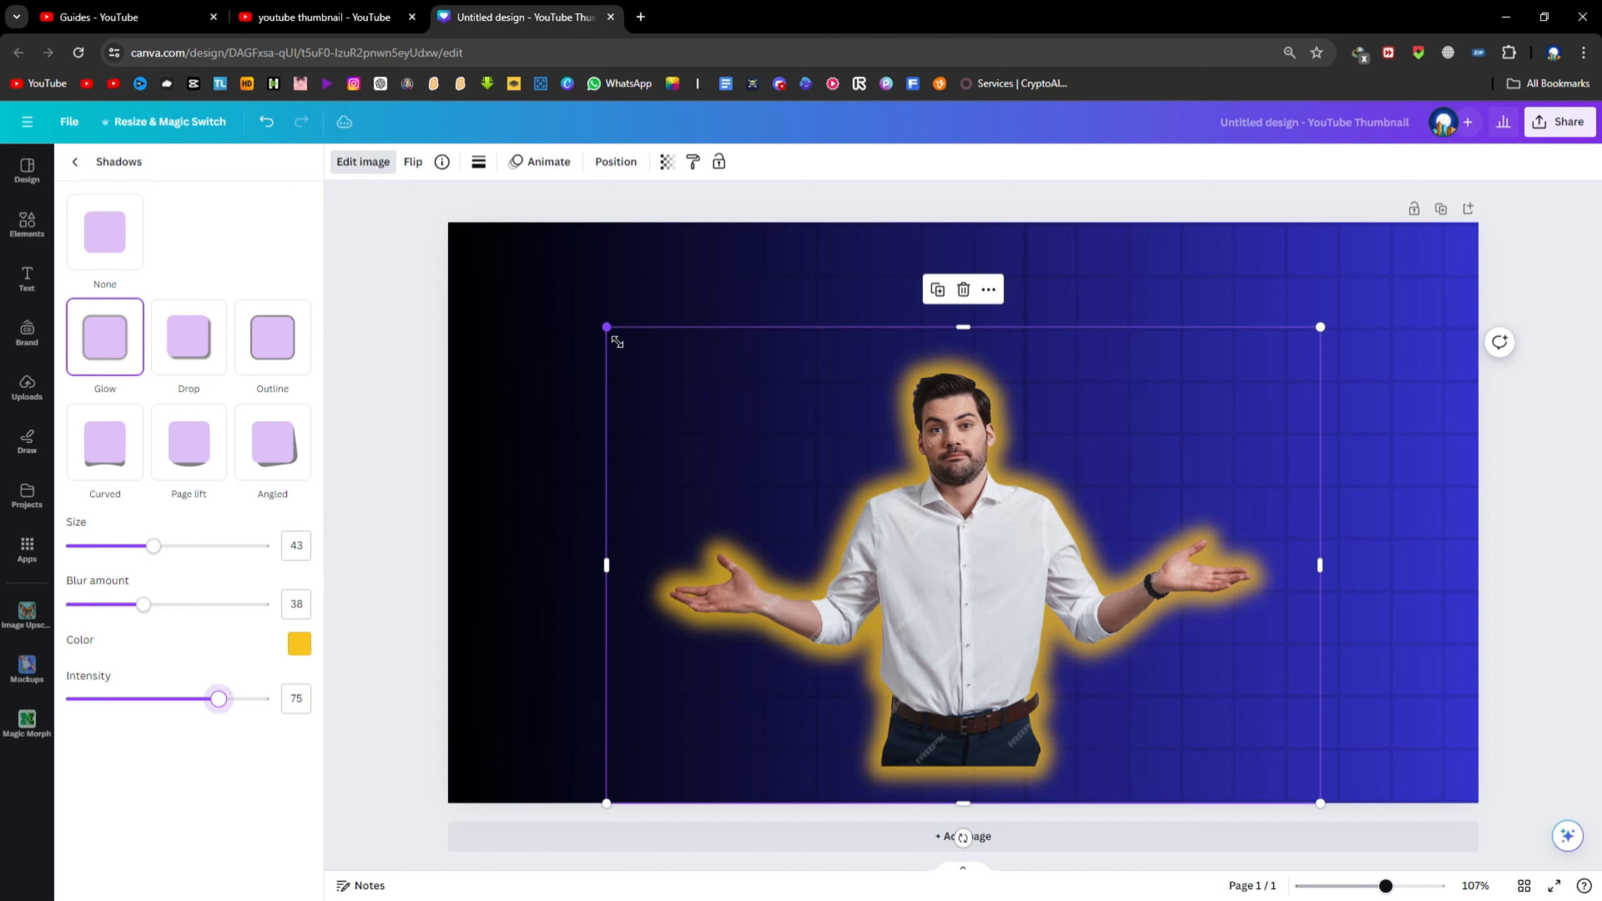
drag(617, 341, 580, 322)
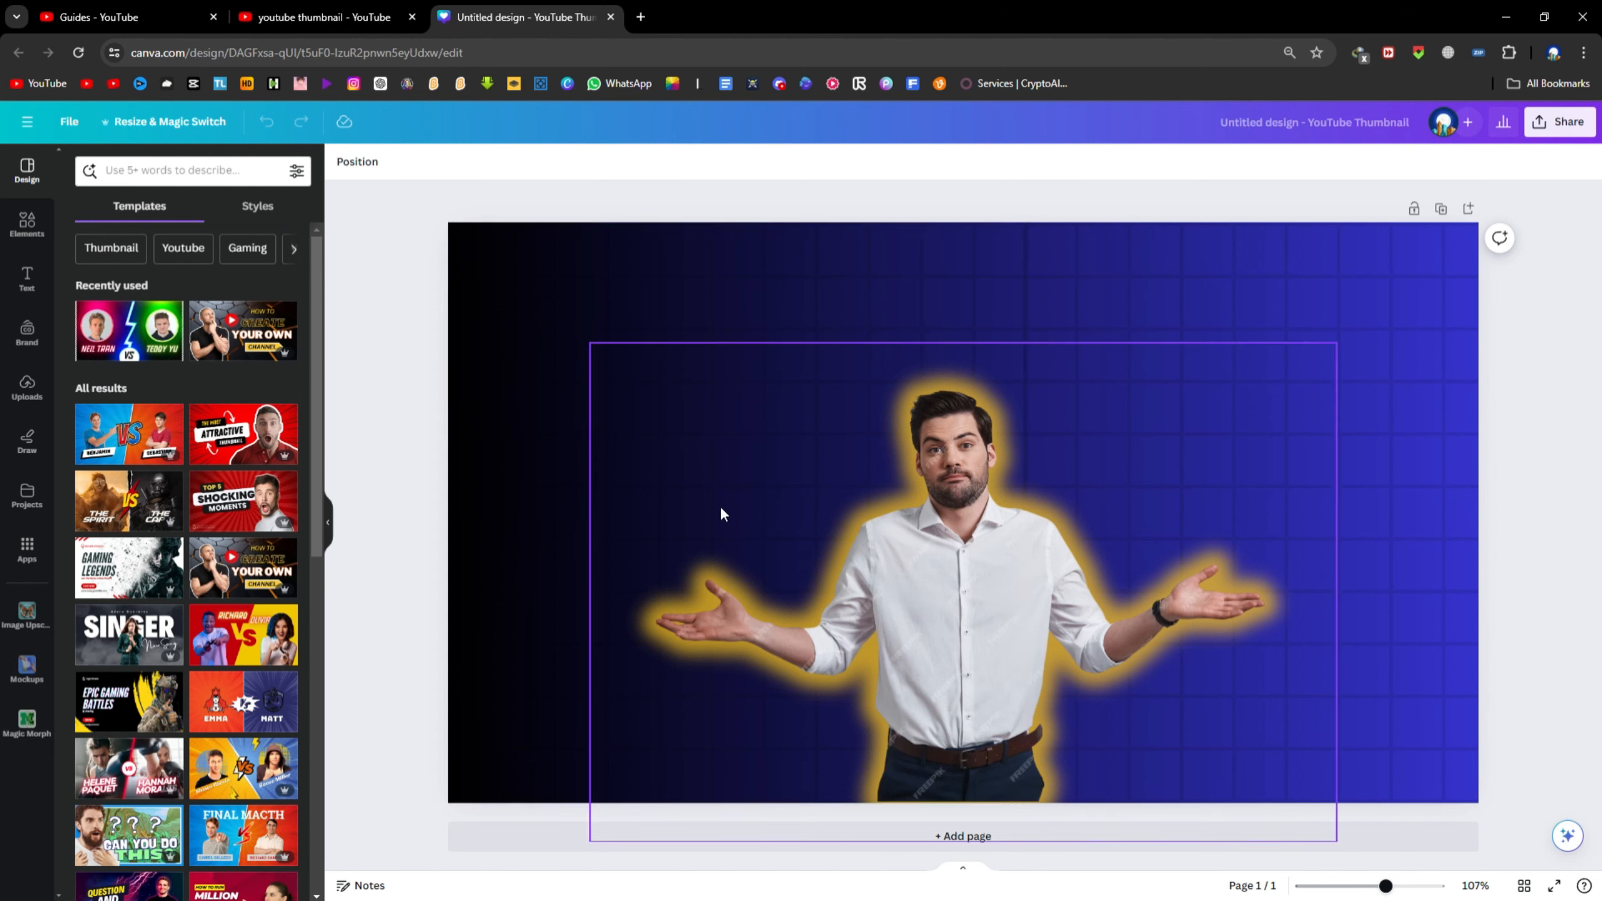
Insert the uploaded purple perspective mockup with "Glowing Thumbnails" and place it against the canvas's left edge
click(28, 226)
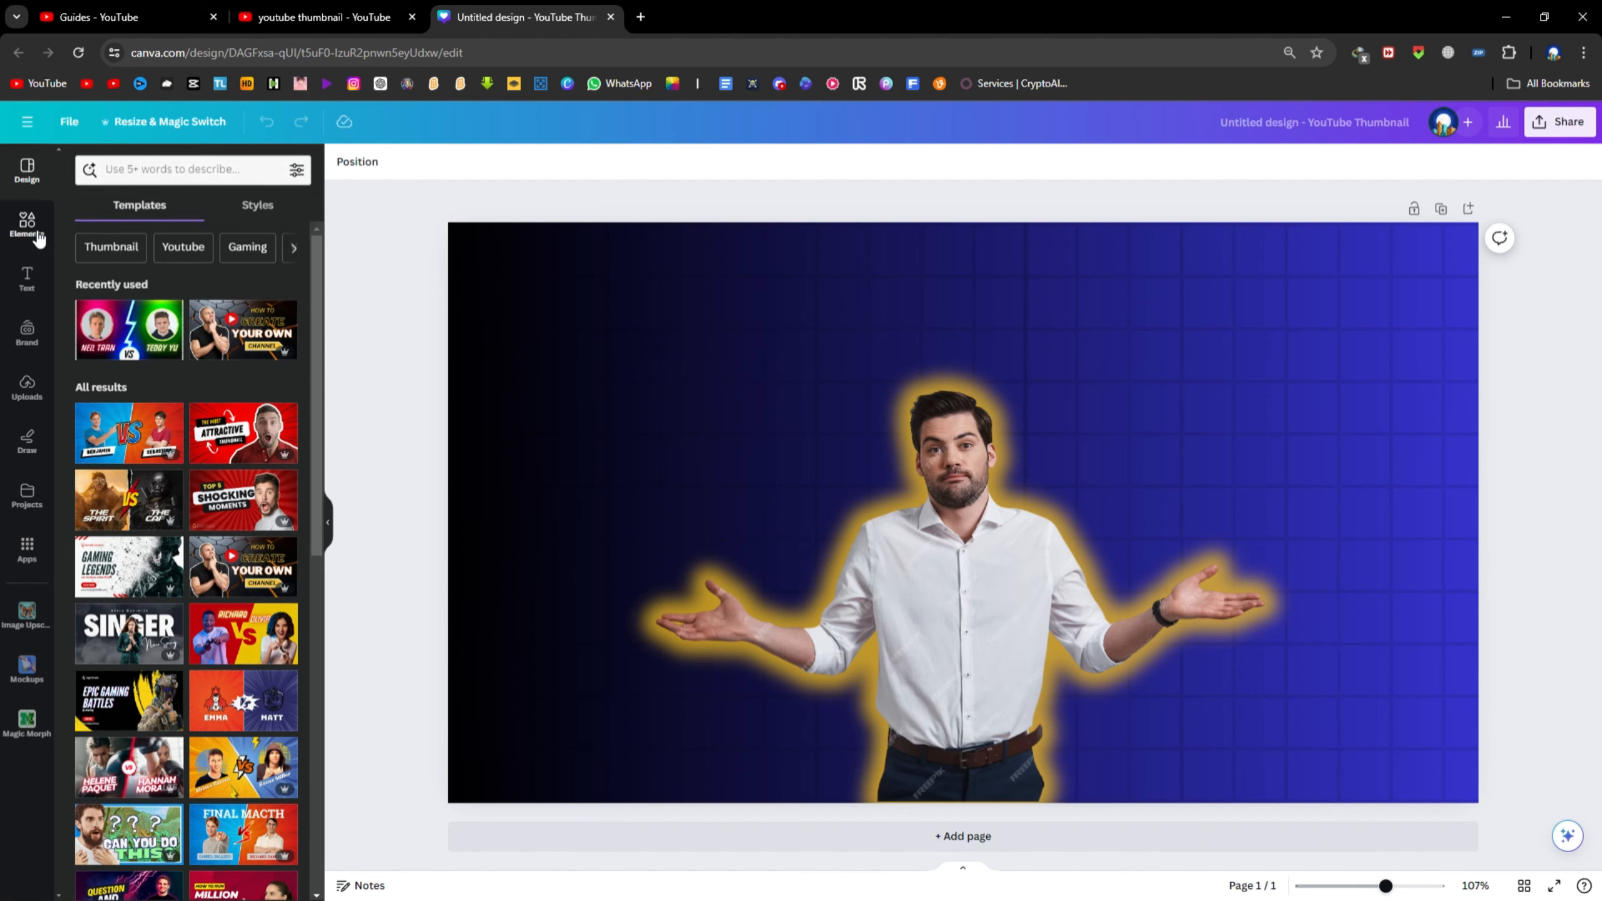
click(25, 386)
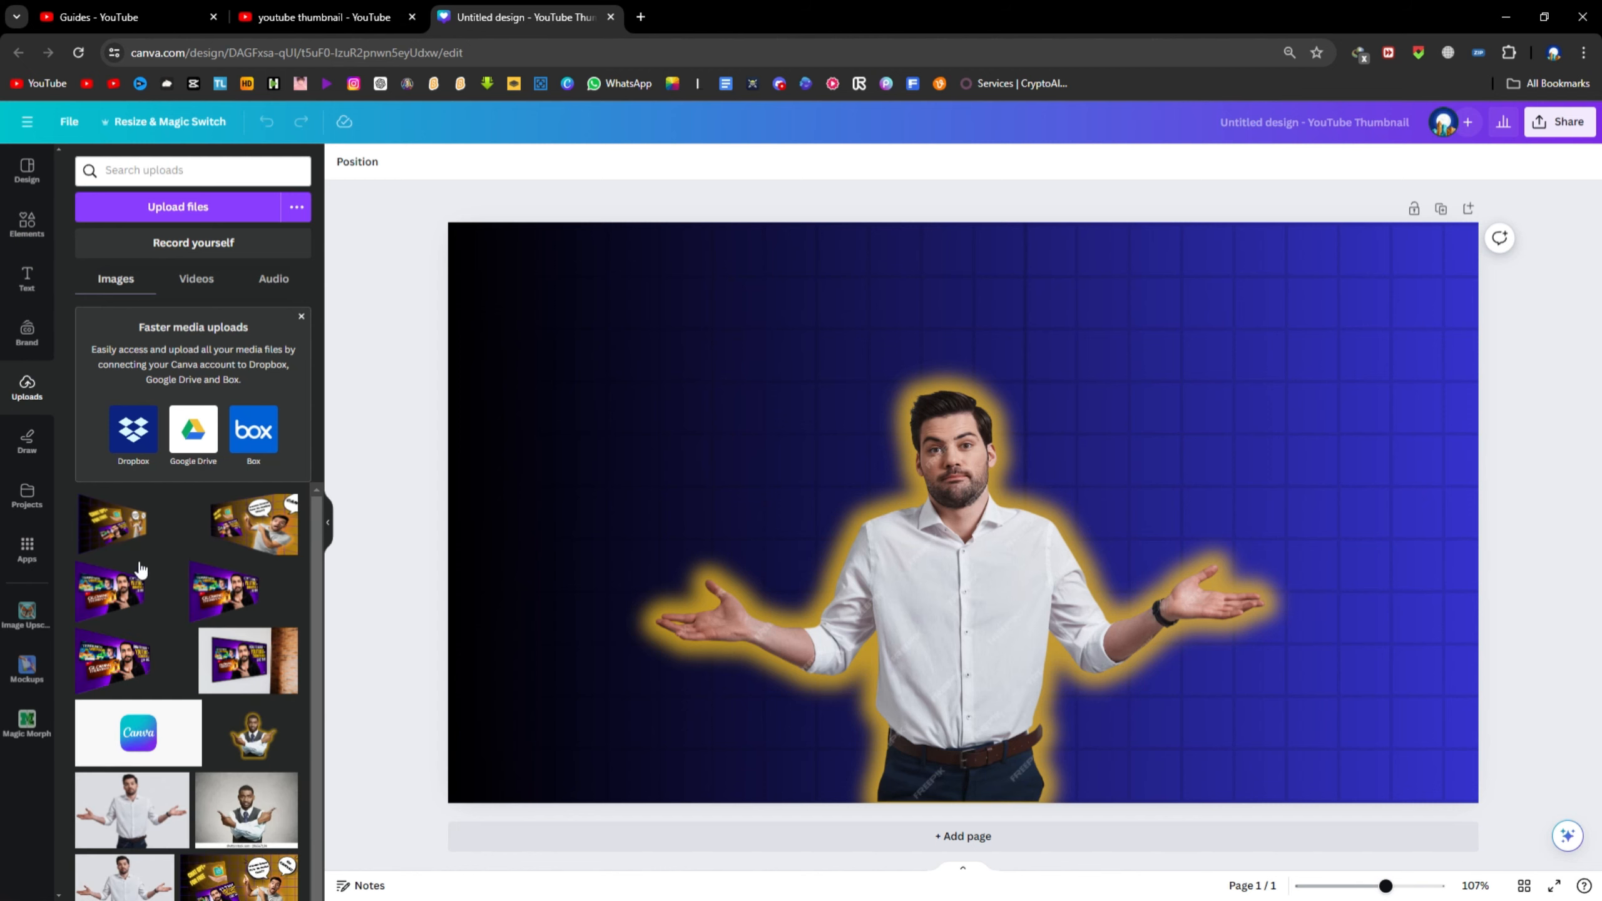
click(131, 612)
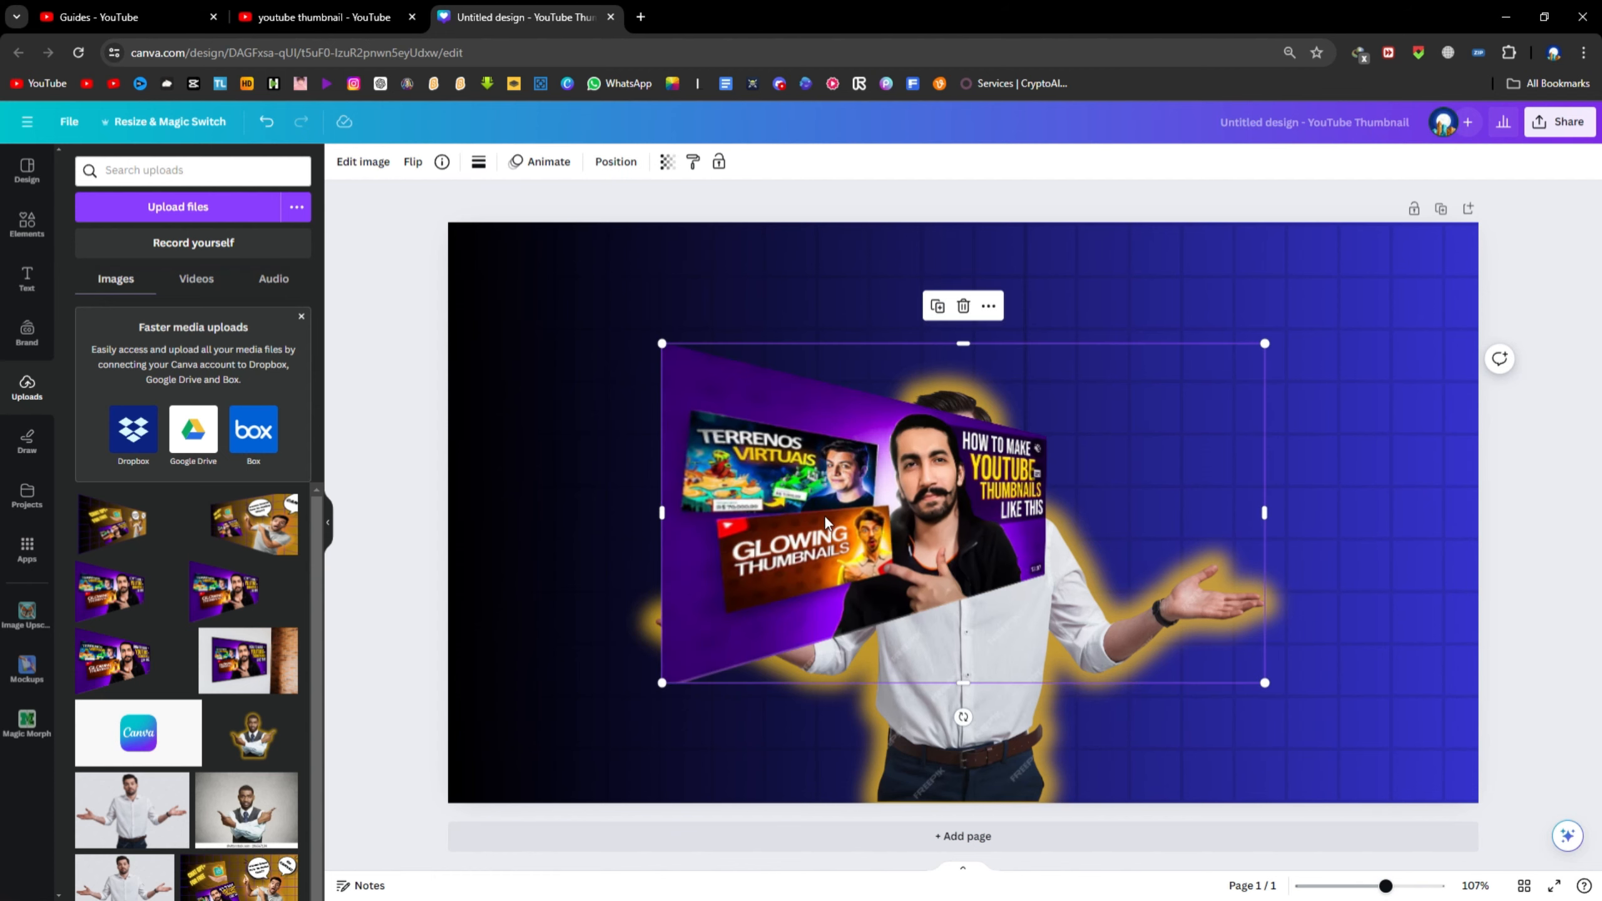
drag(826, 523, 623, 522)
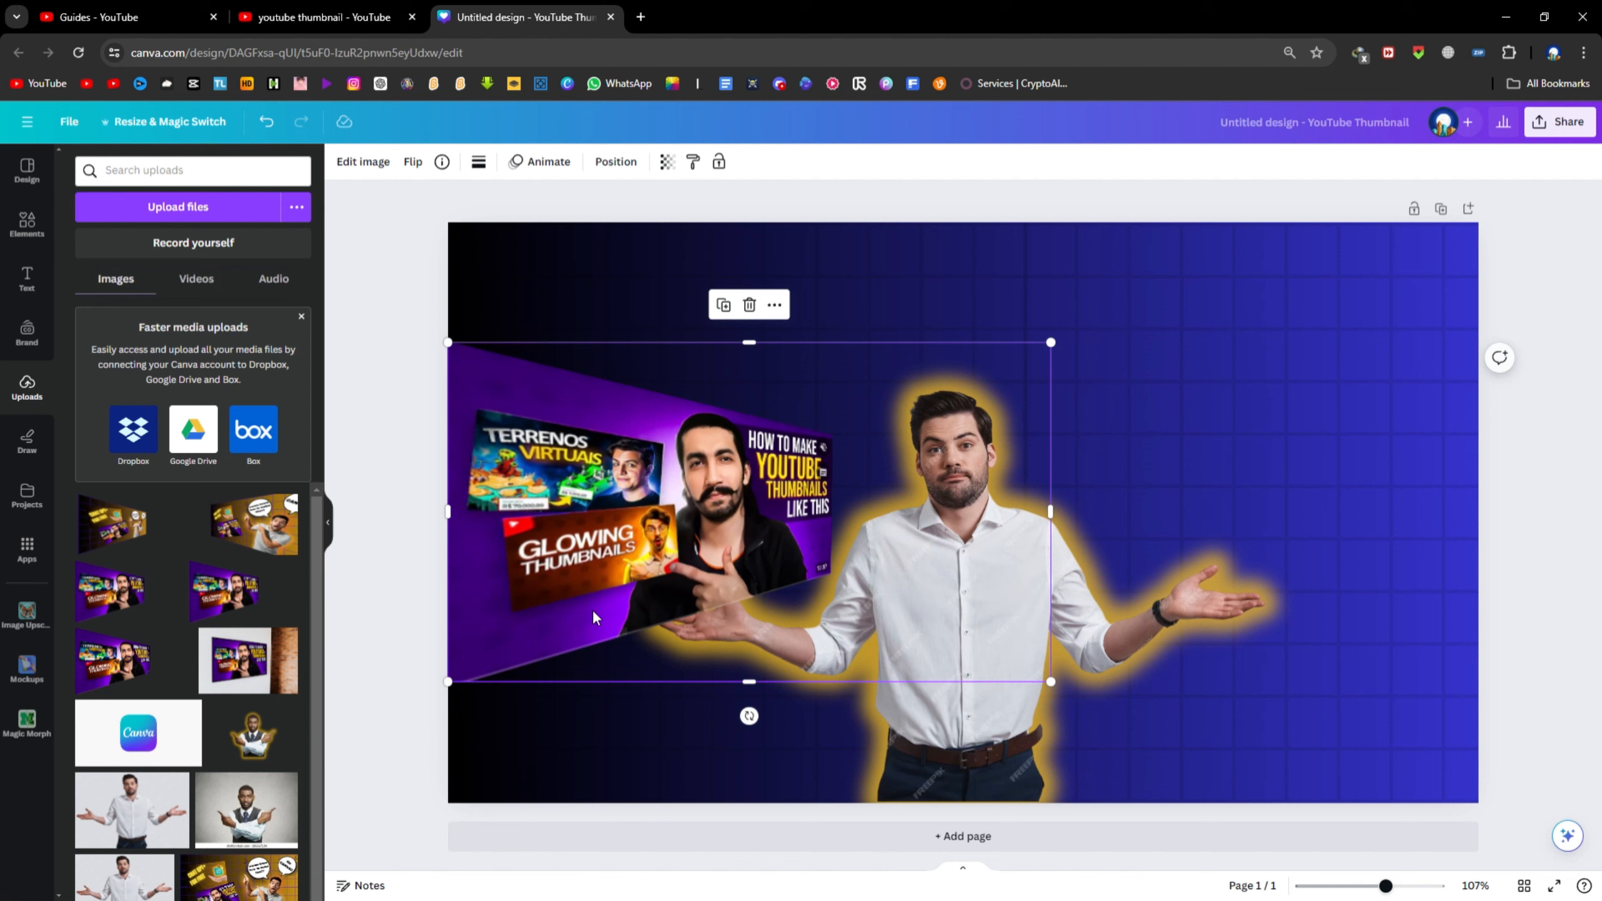
Stretch the purple mockup's frame taller, lower it on the canvas, and enlarge it until it overlaps the man's face
click(394, 646)
click(461, 640)
drag(756, 689, 757, 713)
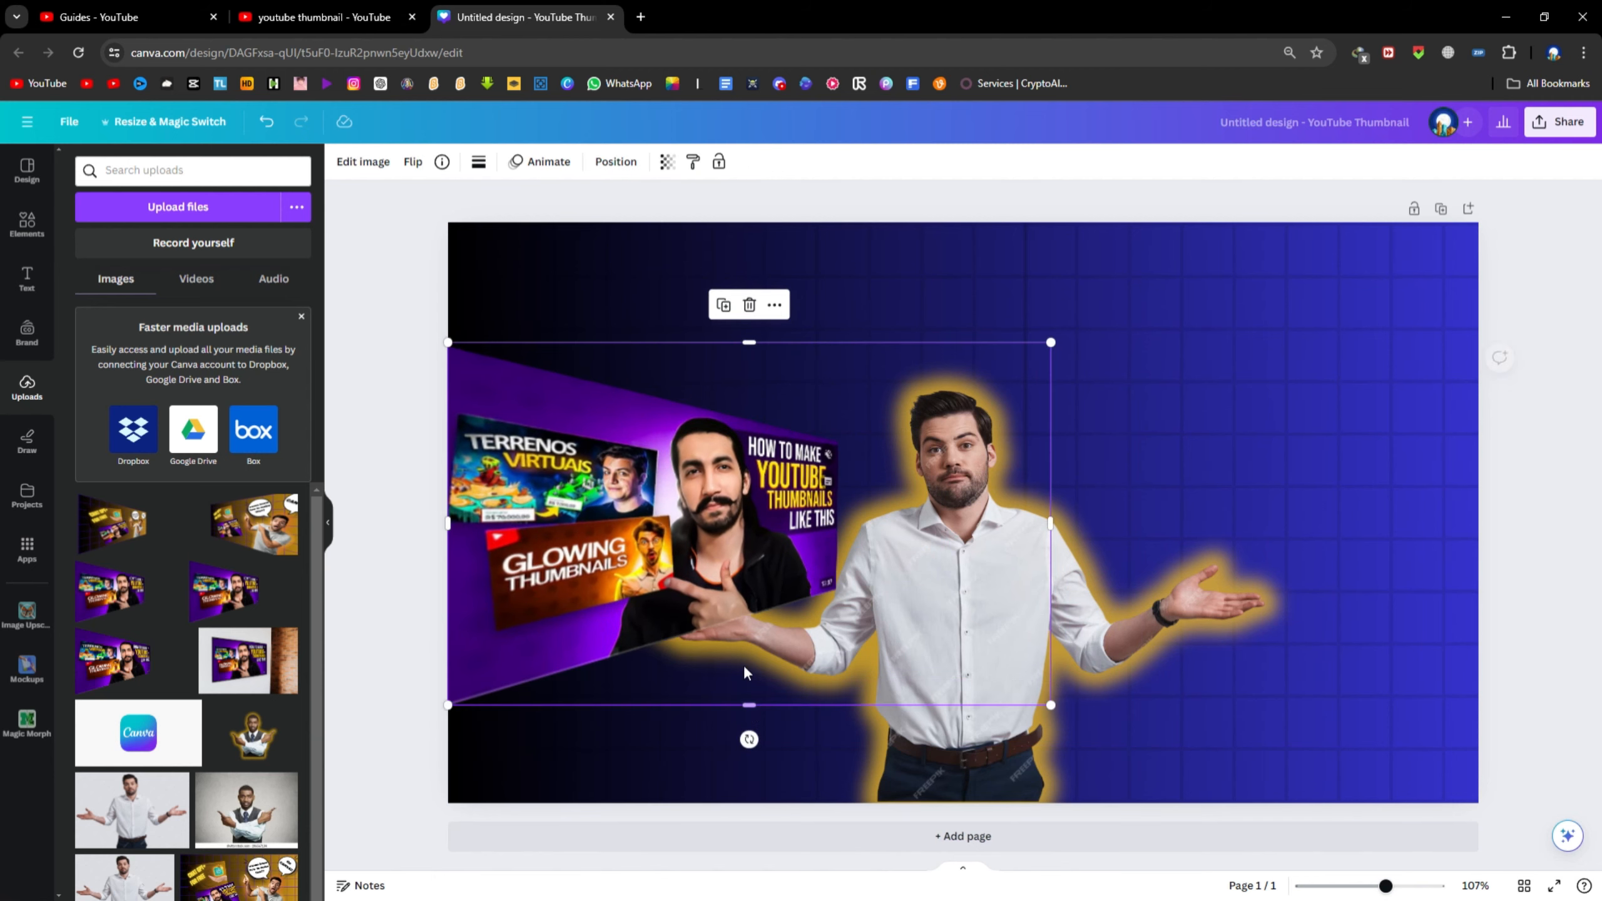
double_click(866, 586)
key(Escape)
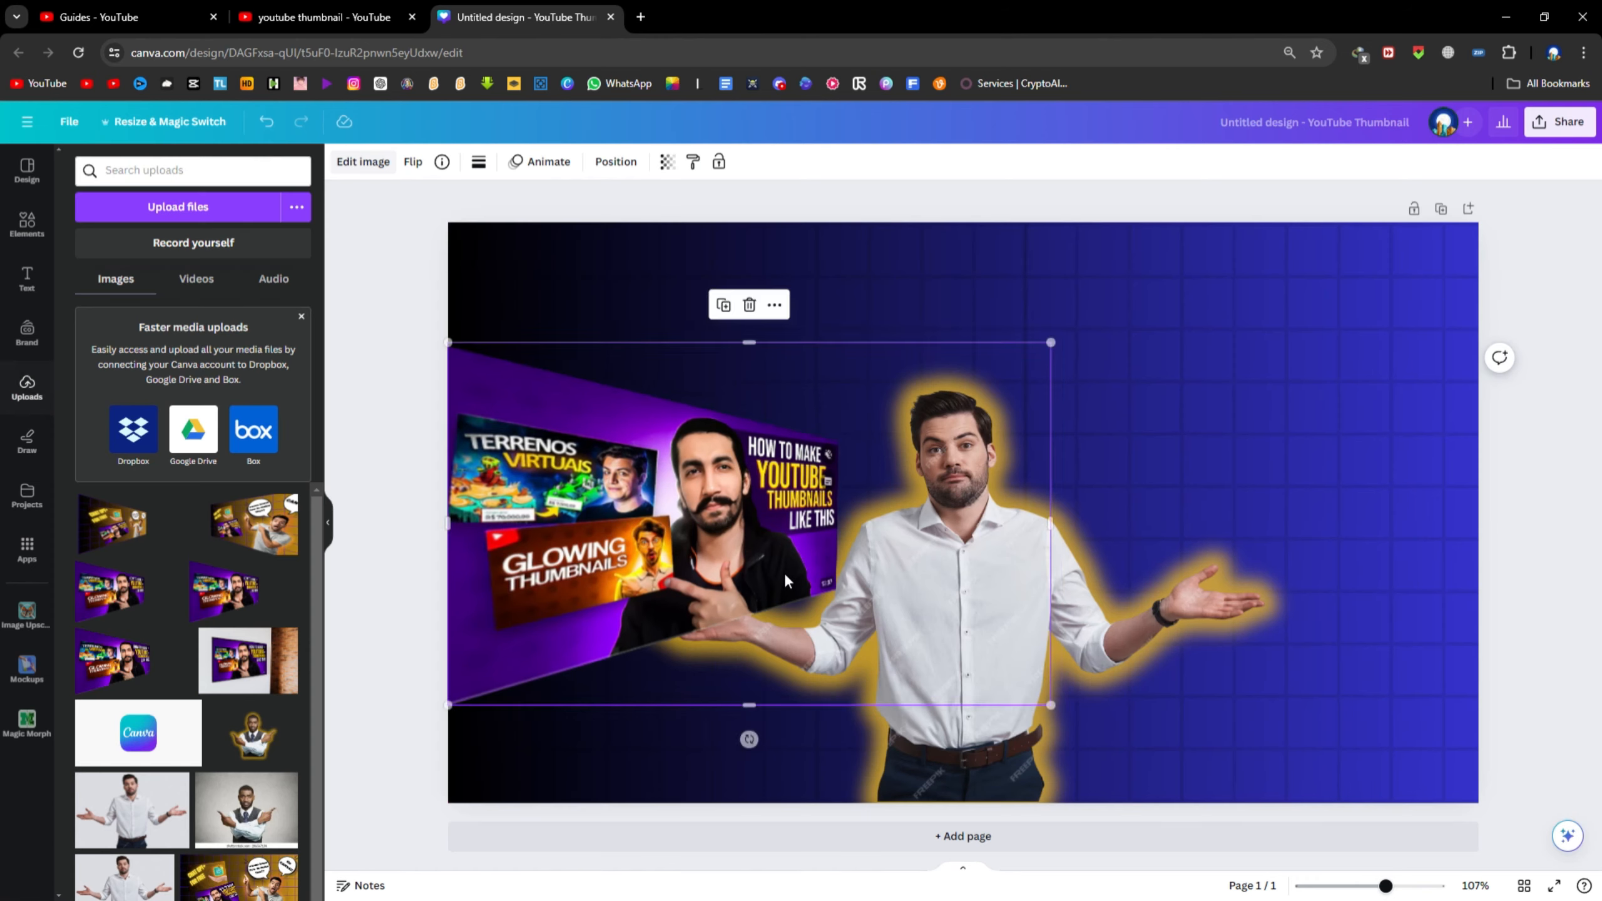
drag(785, 578, 794, 575)
drag(794, 575, 794, 608)
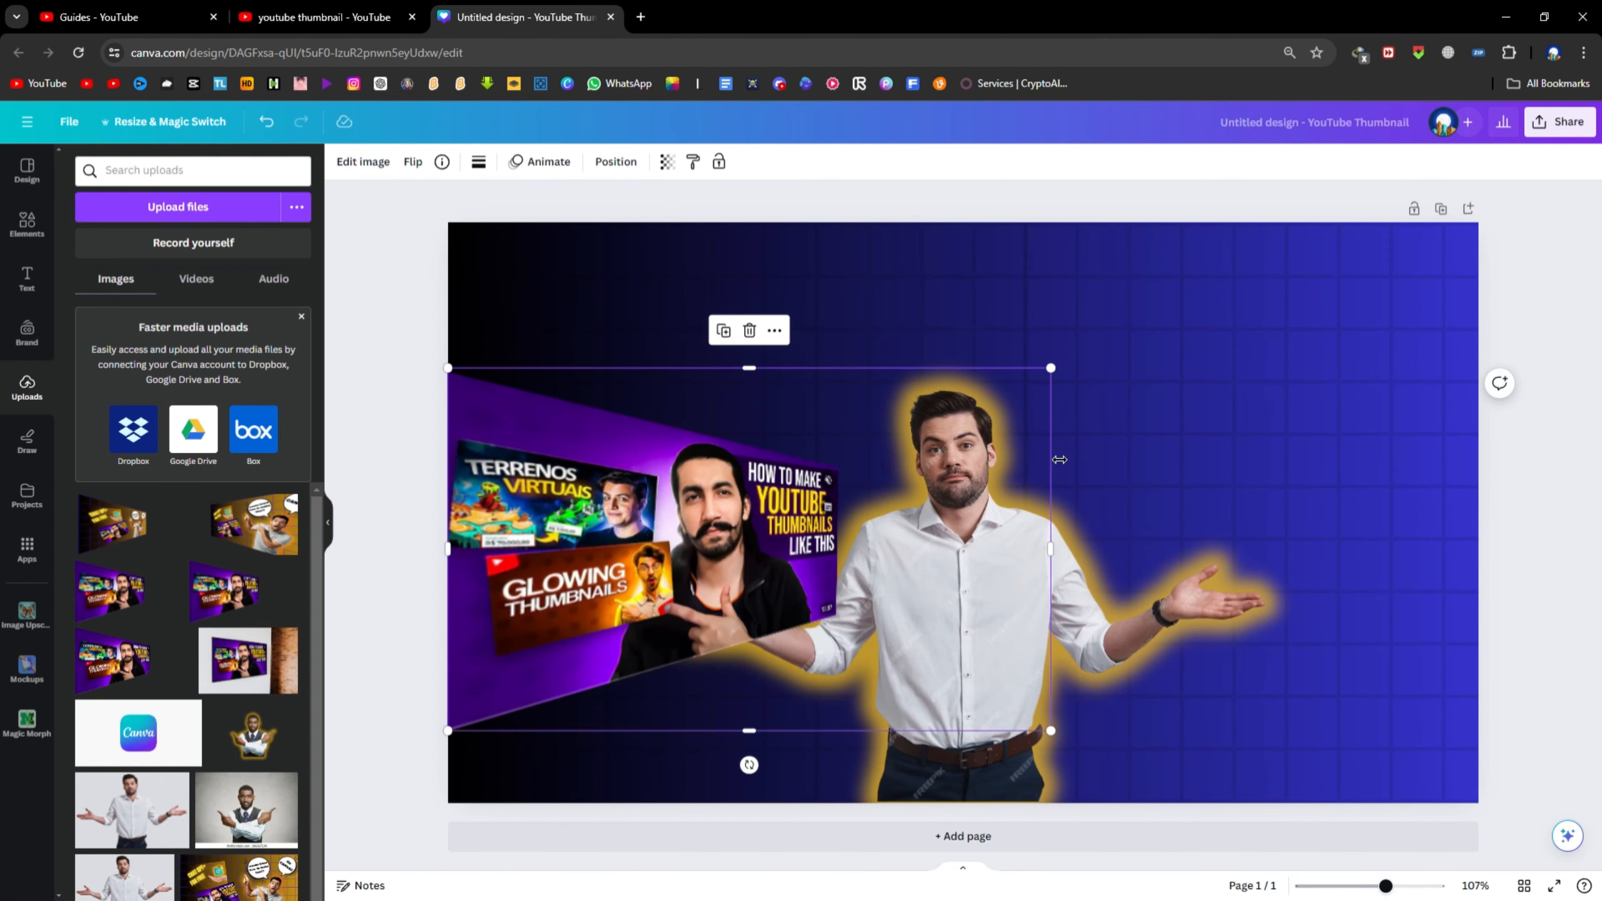
drag(1066, 382, 1189, 309)
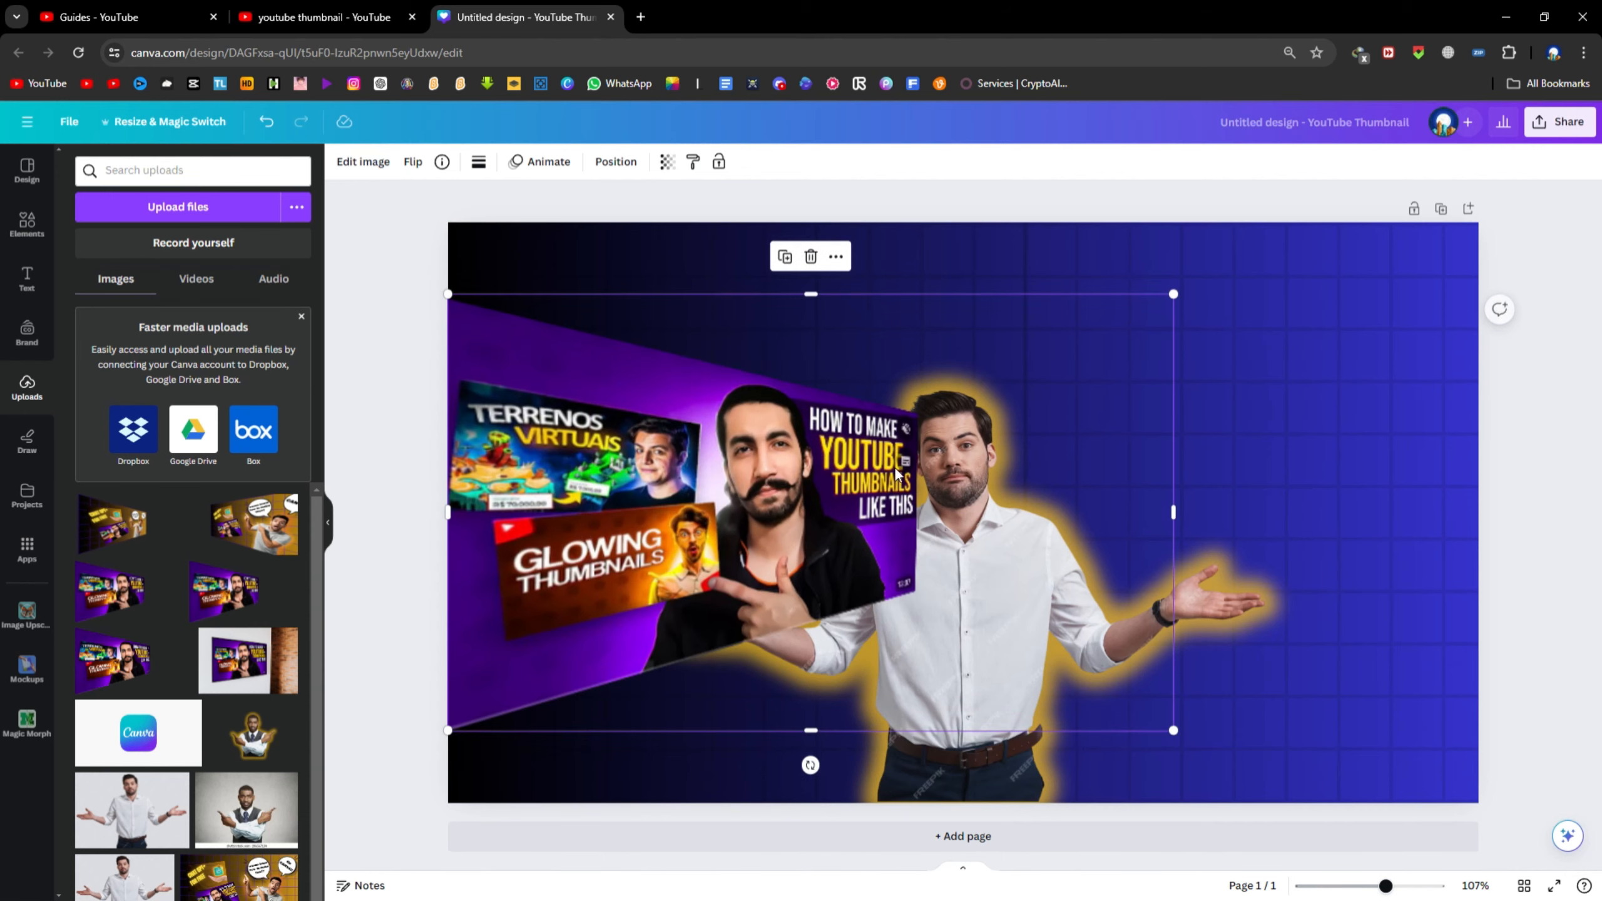
Shift the picture to the right inside the purple mockup's crop frame, and move the mockup slightly upward
double_click(837, 501)
drag(812, 519, 907, 525)
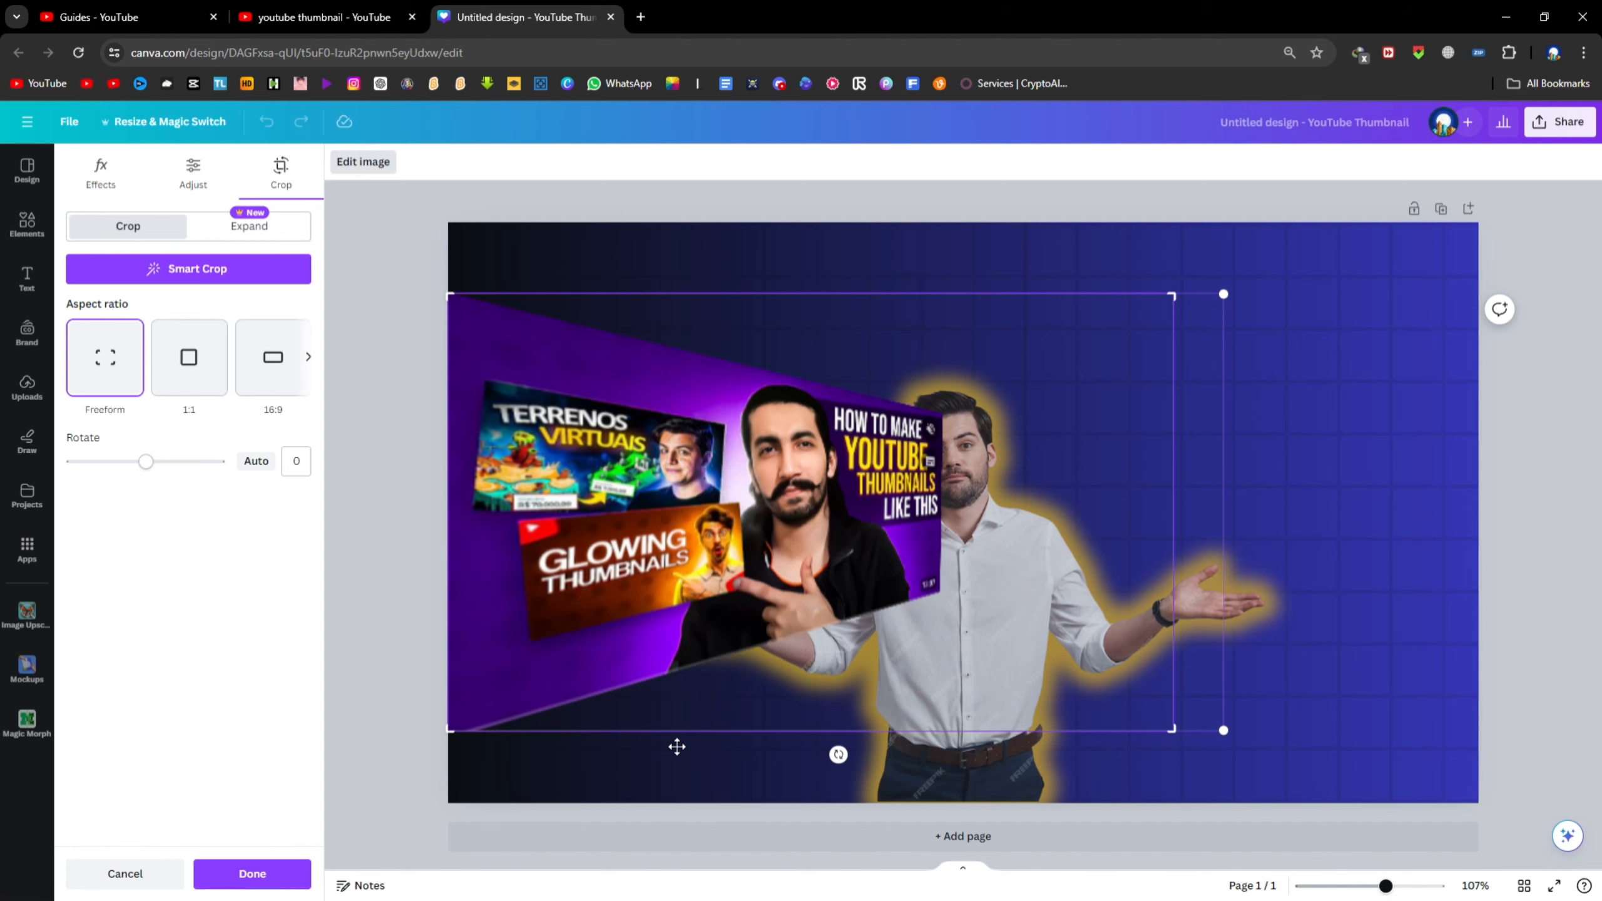
drag(676, 746, 668, 755)
click(373, 641)
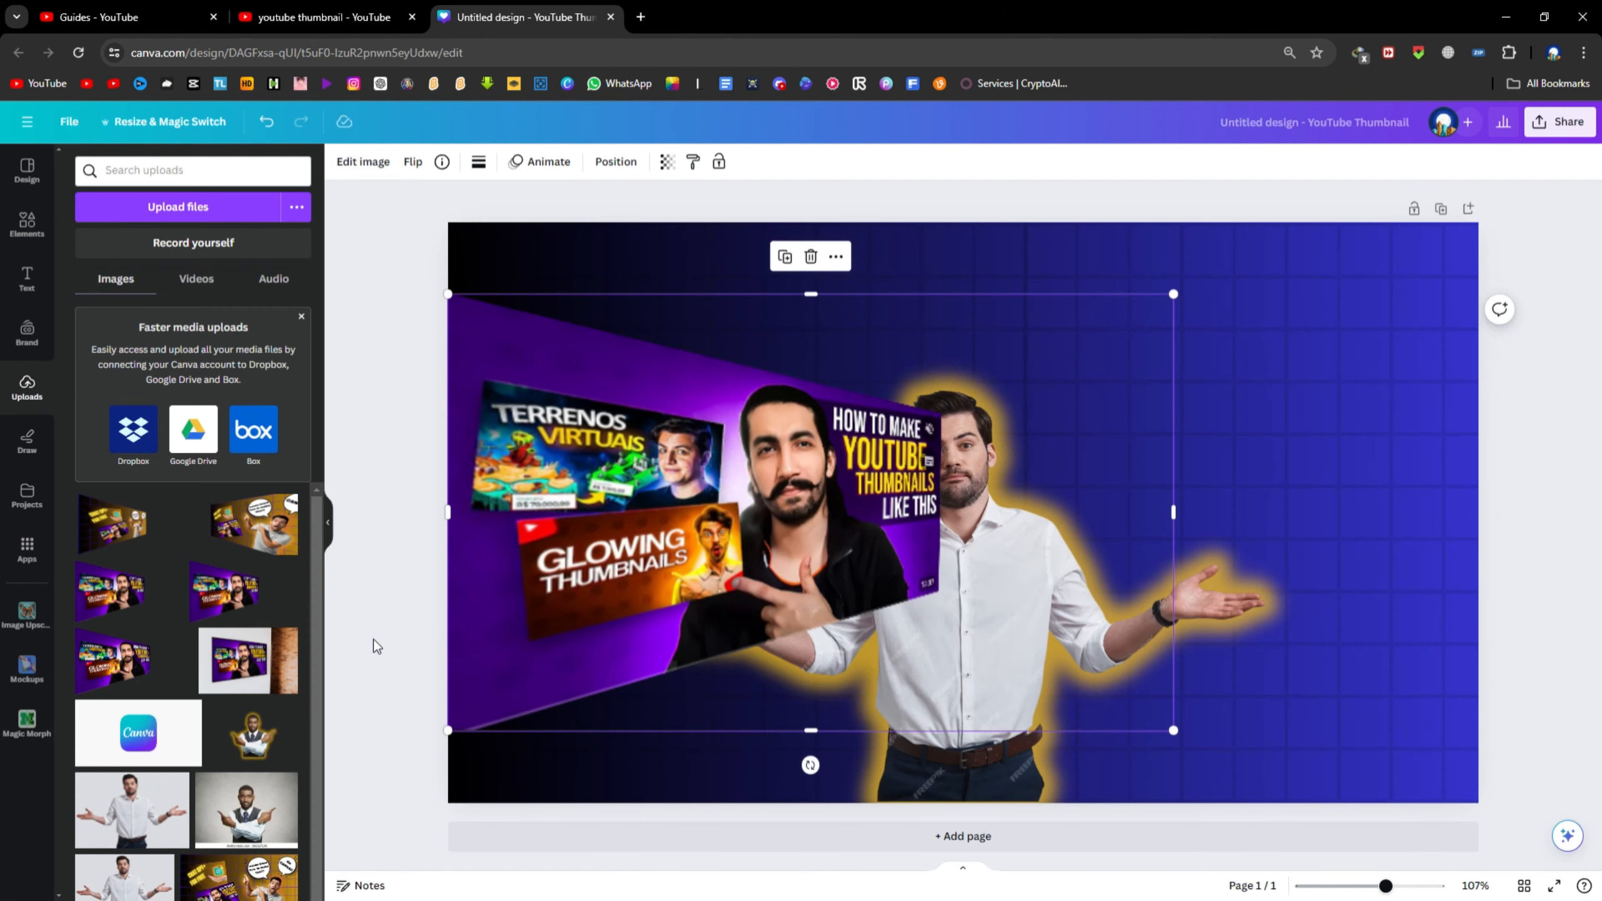
click(376, 648)
drag(529, 636, 547, 647)
drag(470, 525, 460, 524)
click(417, 520)
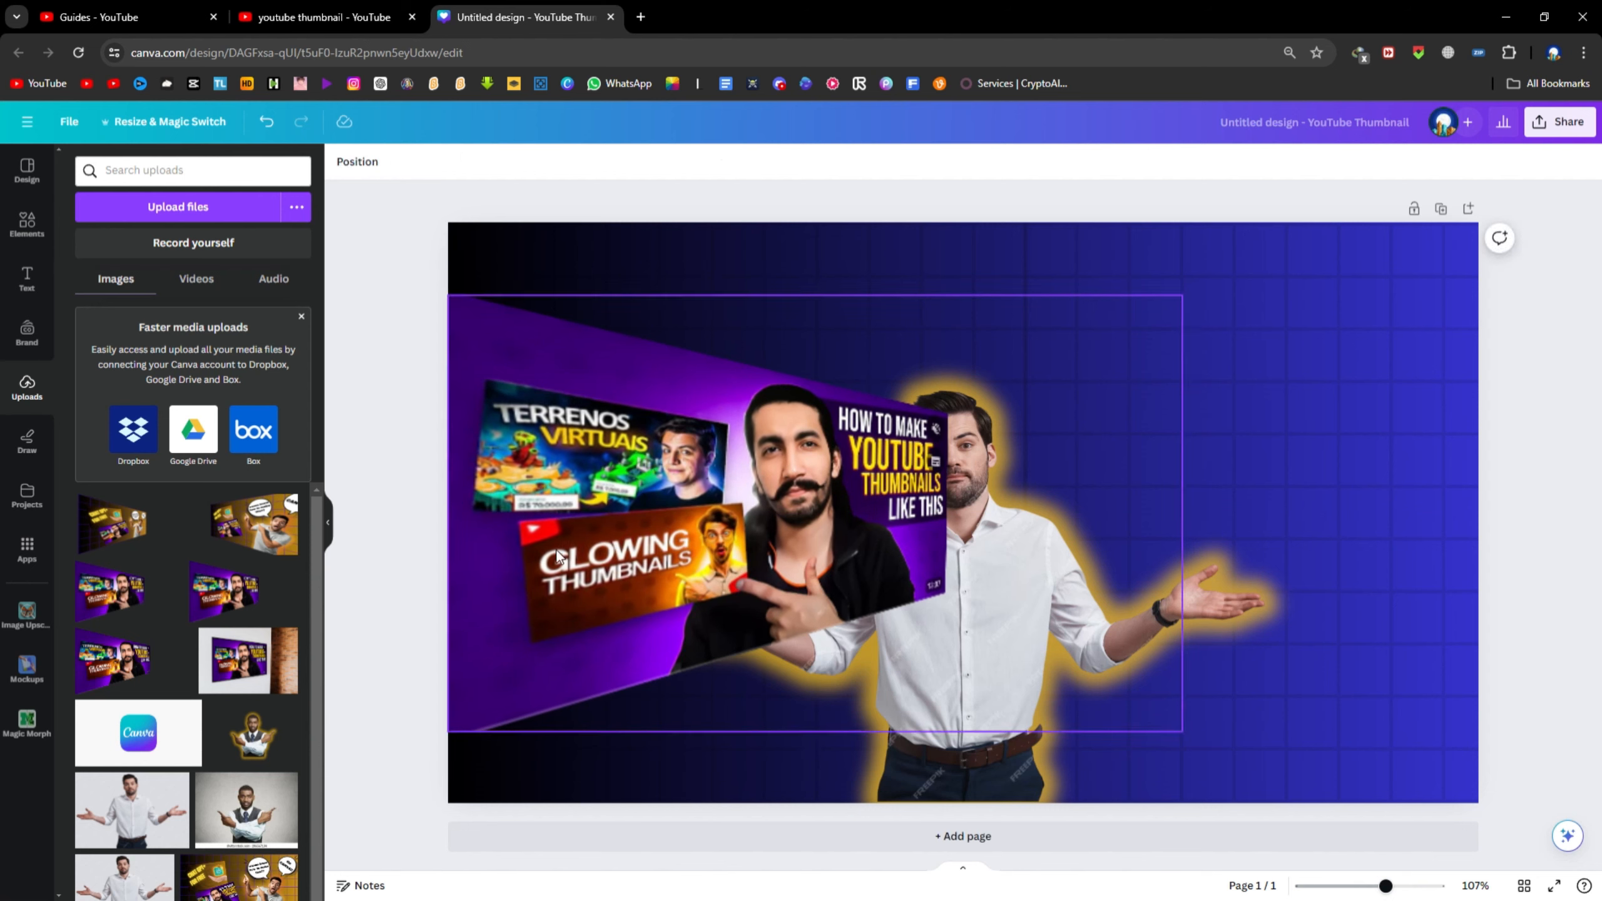
drag(577, 558, 572, 548)
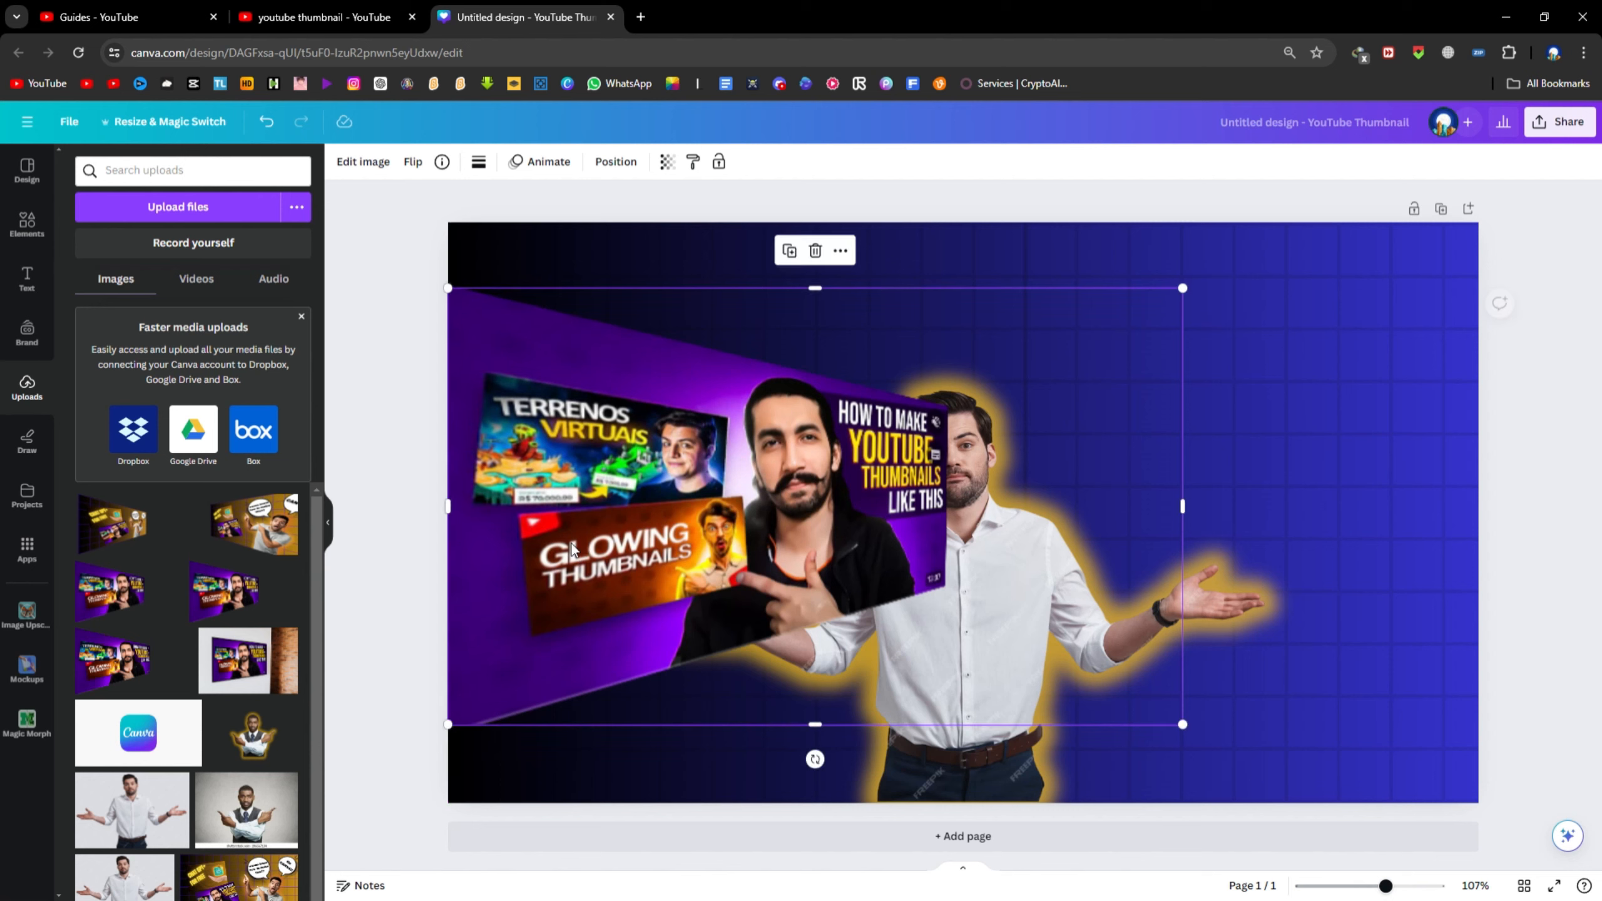
click(243, 543)
drag(869, 520, 714, 529)
click(415, 164)
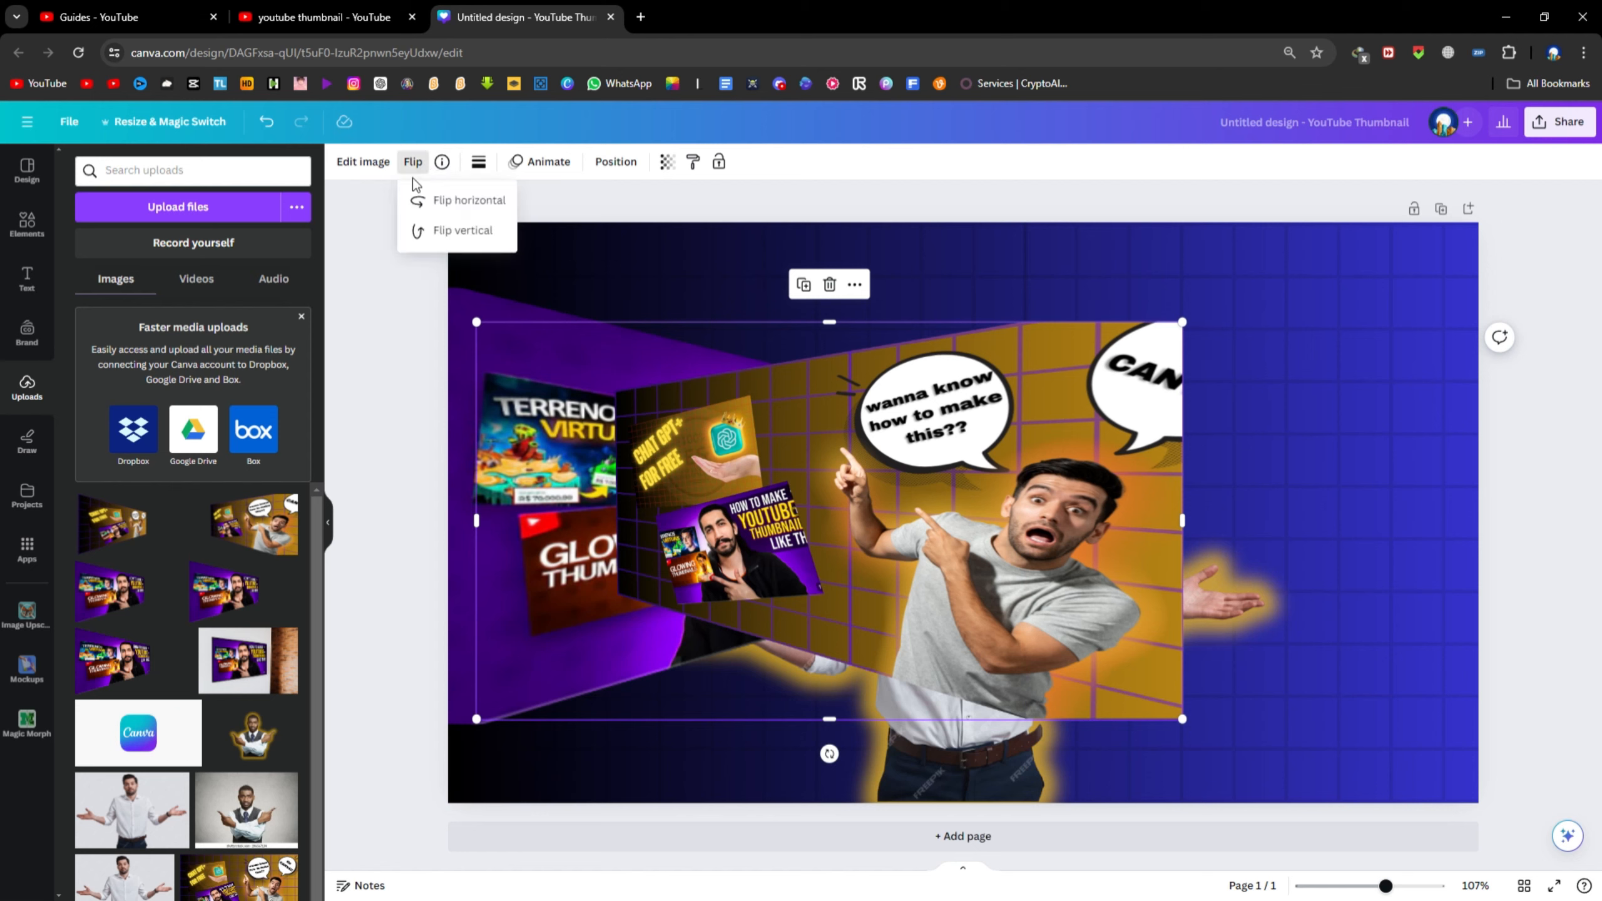
click(440, 203)
drag(660, 465, 641, 472)
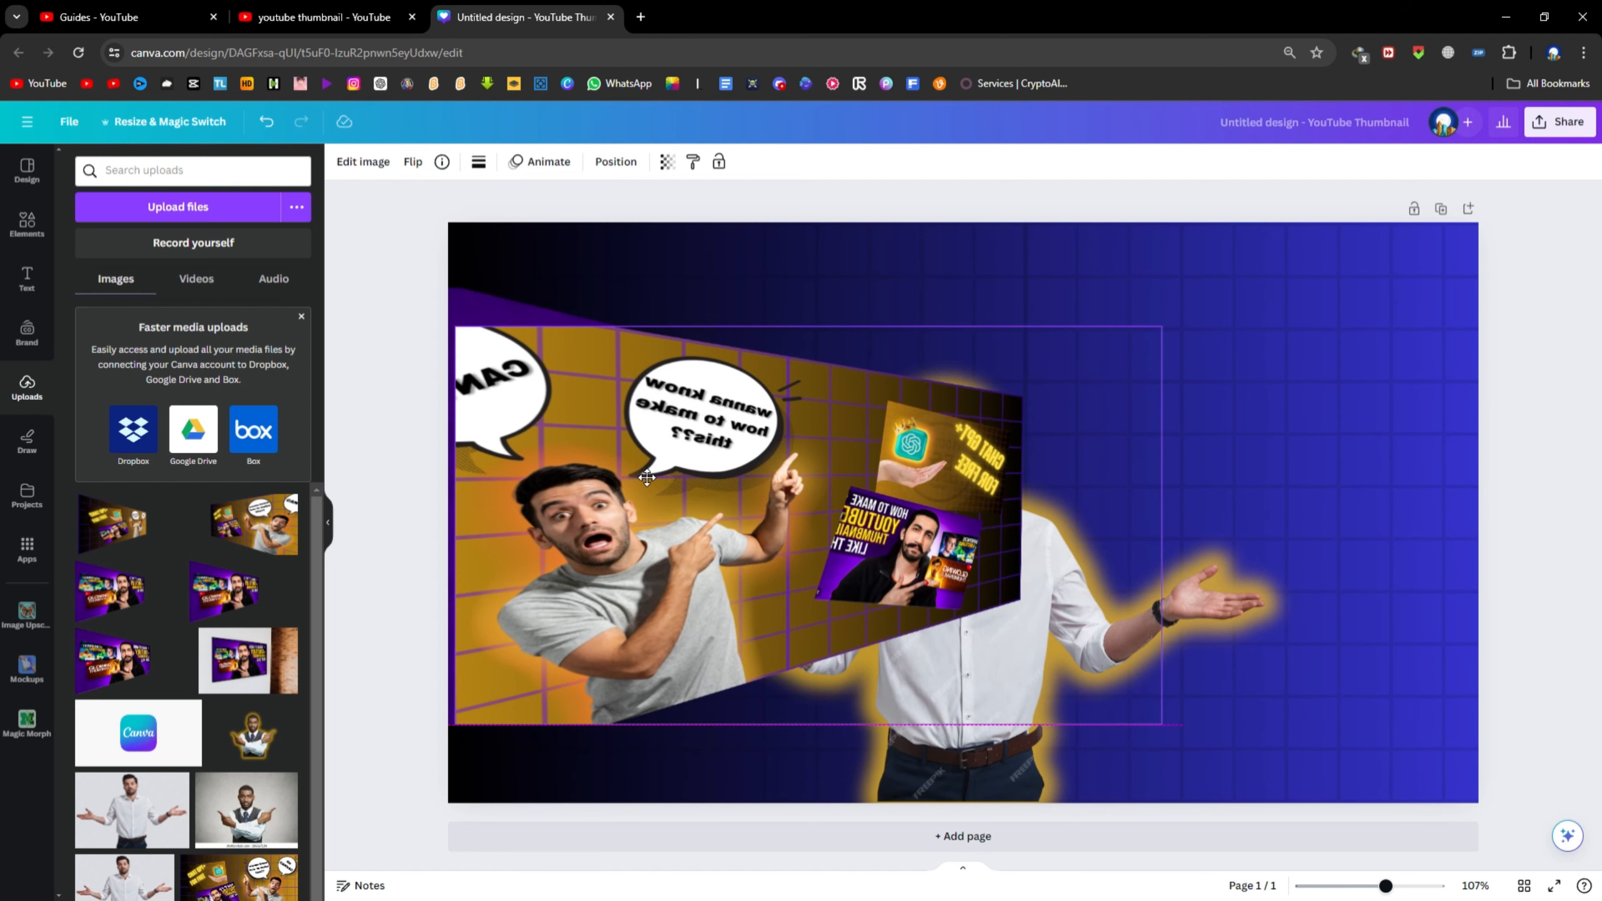
drag(822, 340, 822, 320)
drag(747, 380, 786, 382)
drag(495, 517, 394, 519)
drag(579, 531, 958, 557)
double_click(785, 520)
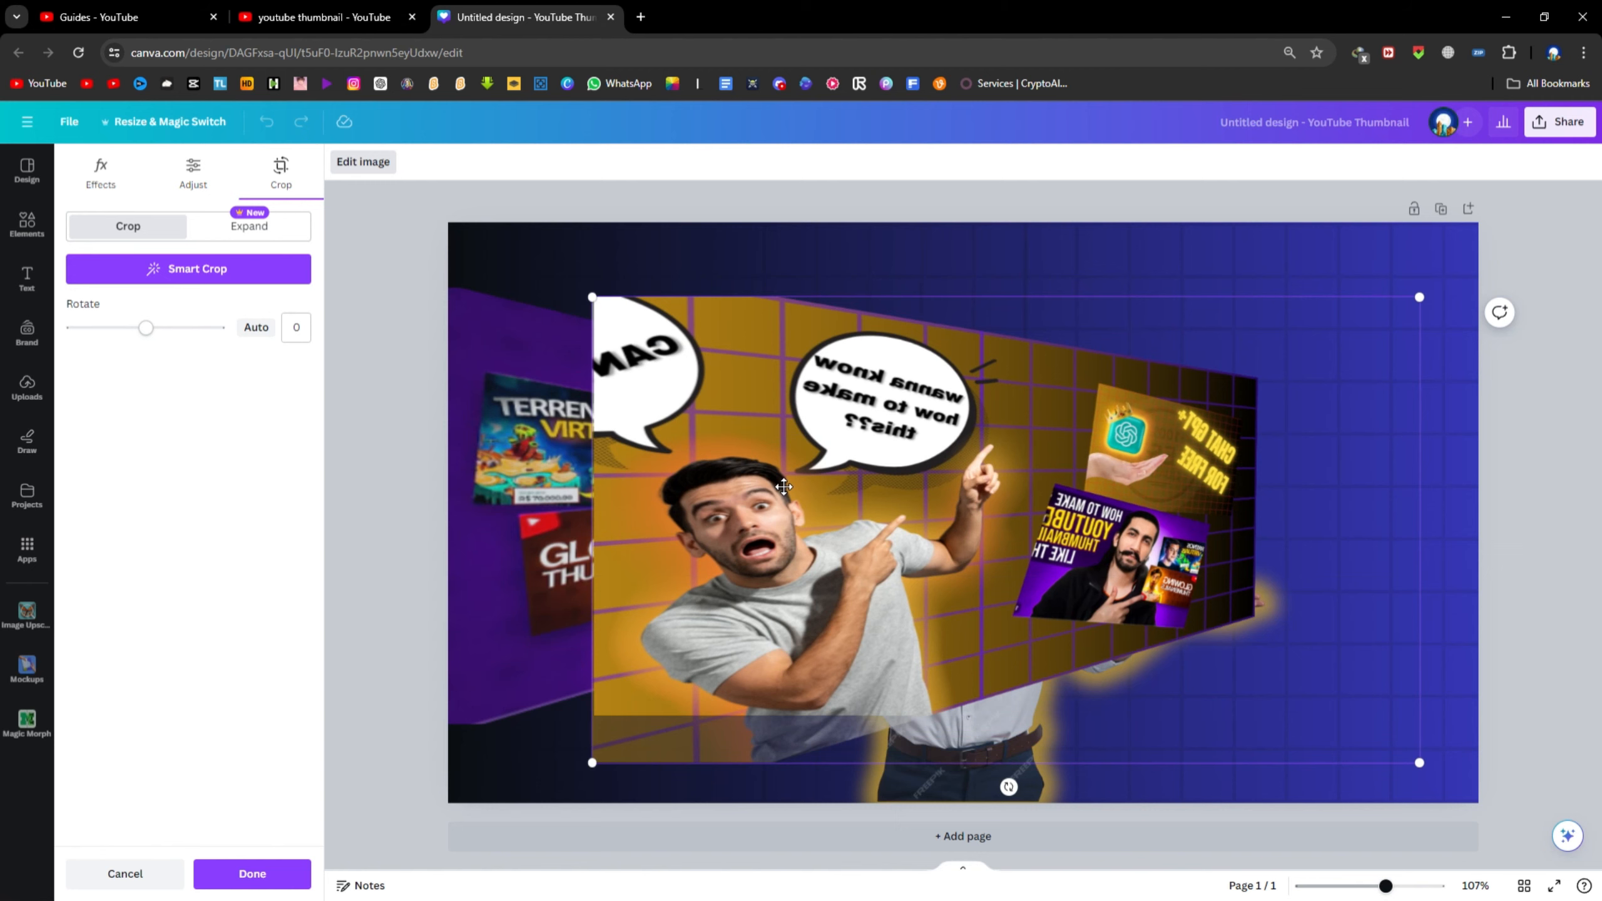
key(Delete)
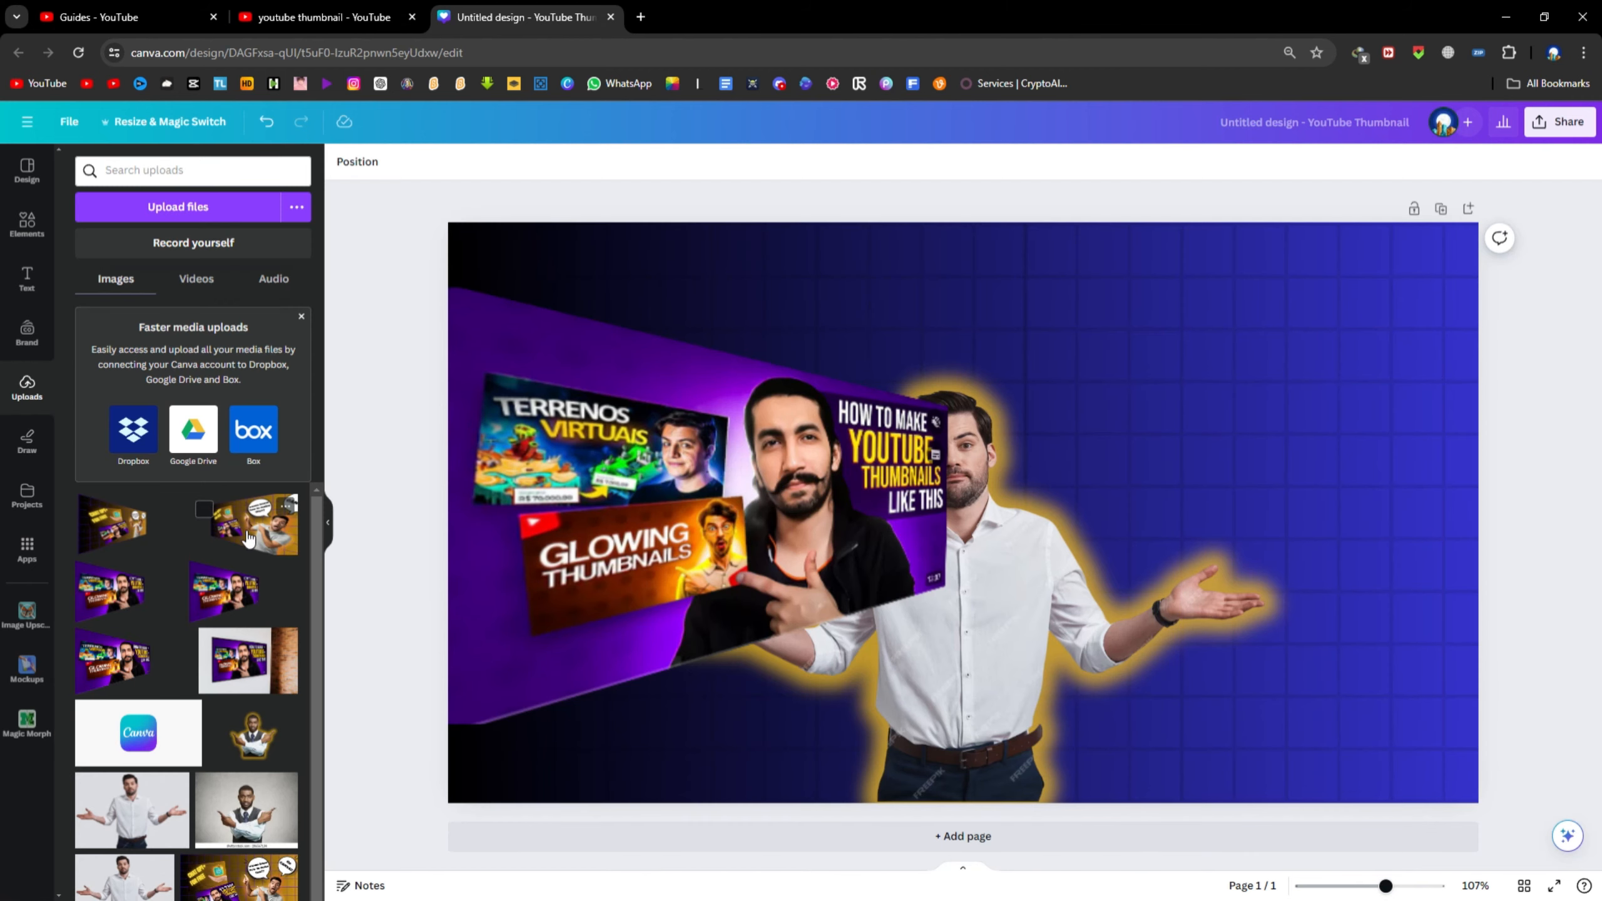
Insert the uploaded "Chat GPT+ for free" mockup, place it over the purple one at the left edge, and increase its height
click(145, 529)
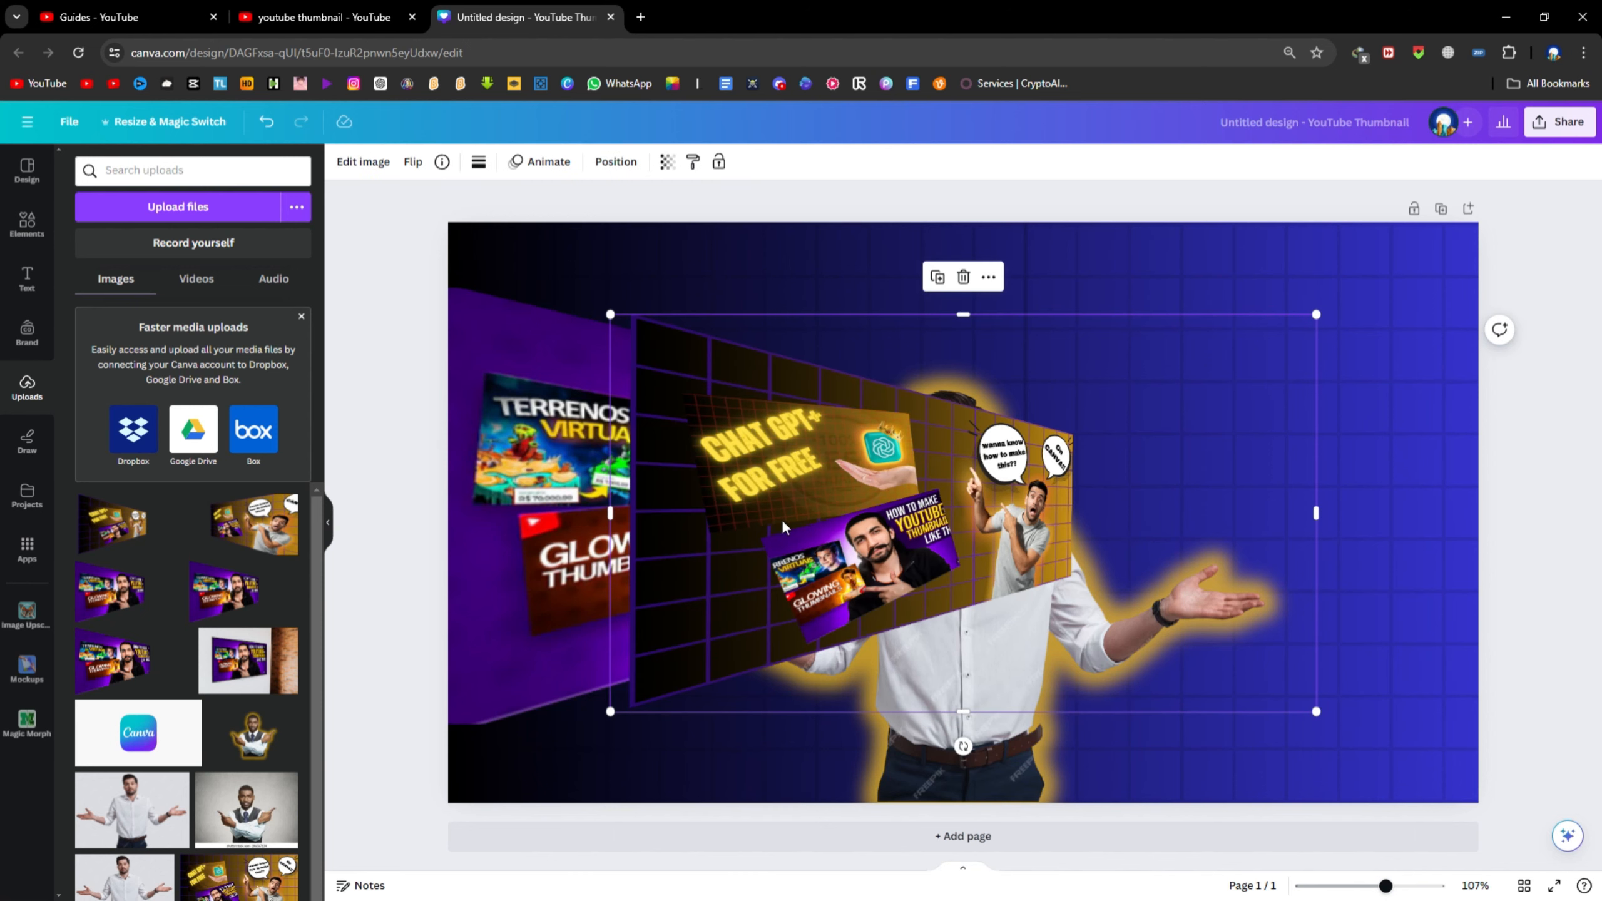
drag(785, 529, 613, 531)
drag(817, 333, 806, 292)
mouse_move(712, 419)
mouse_down()
mouse_move(726, 410)
mouse_move(716, 422)
mouse_up()
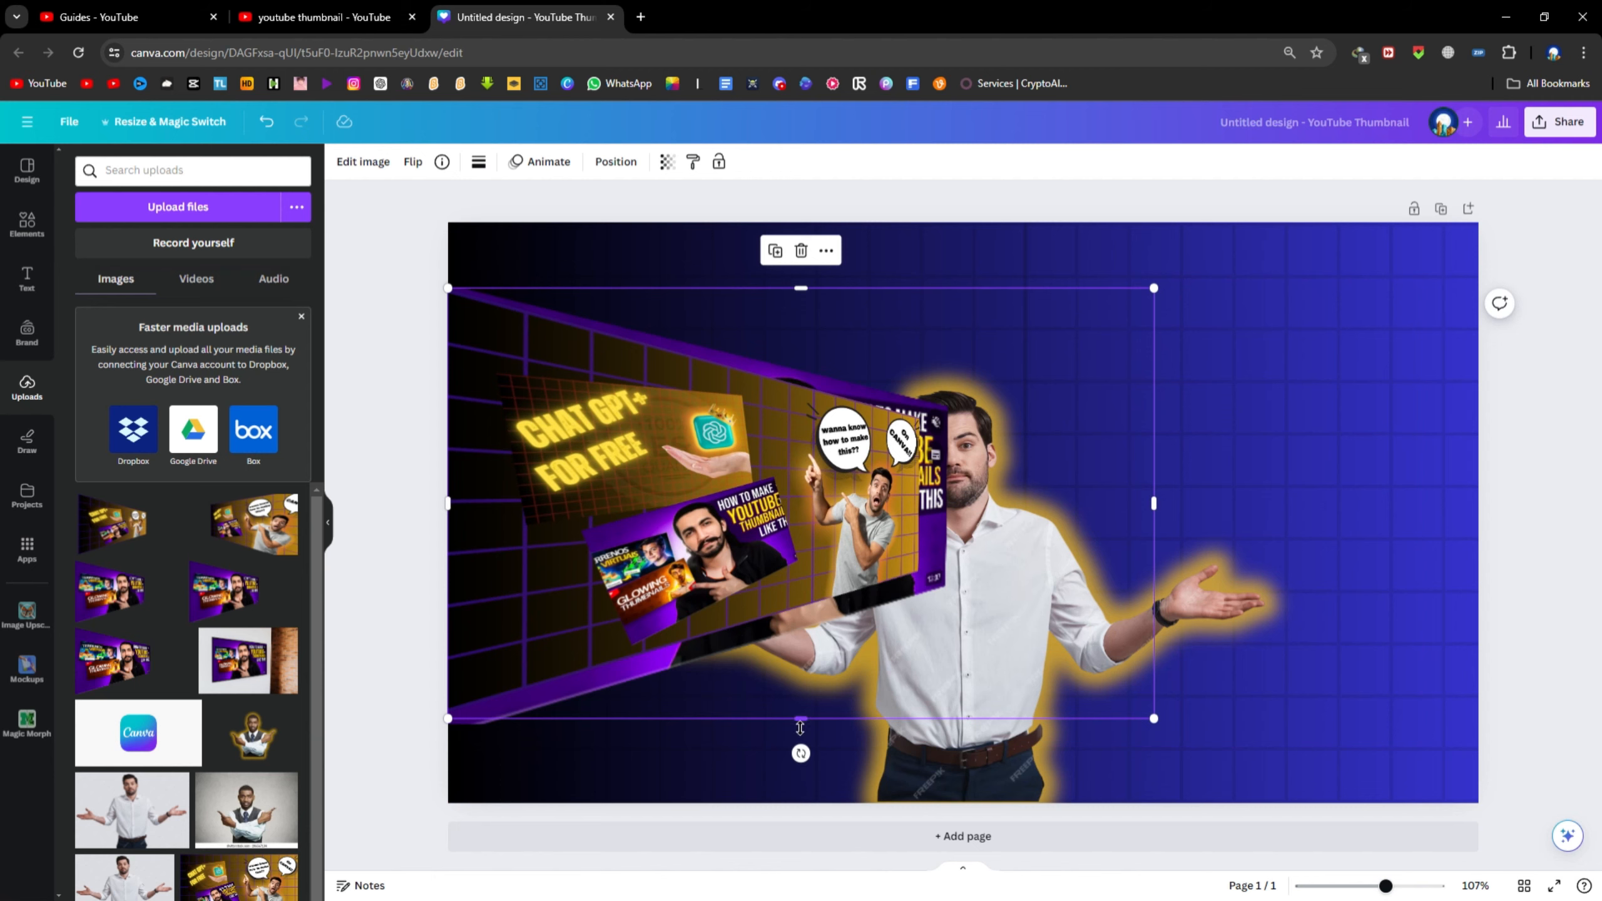
drag(800, 728, 808, 754)
Shift the picture to the right inside the "Chat GPT+ for free" mockup's crop frame and realign the mockup with the canvas's left edge
drag(724, 572, 753, 576)
double_click(616, 568)
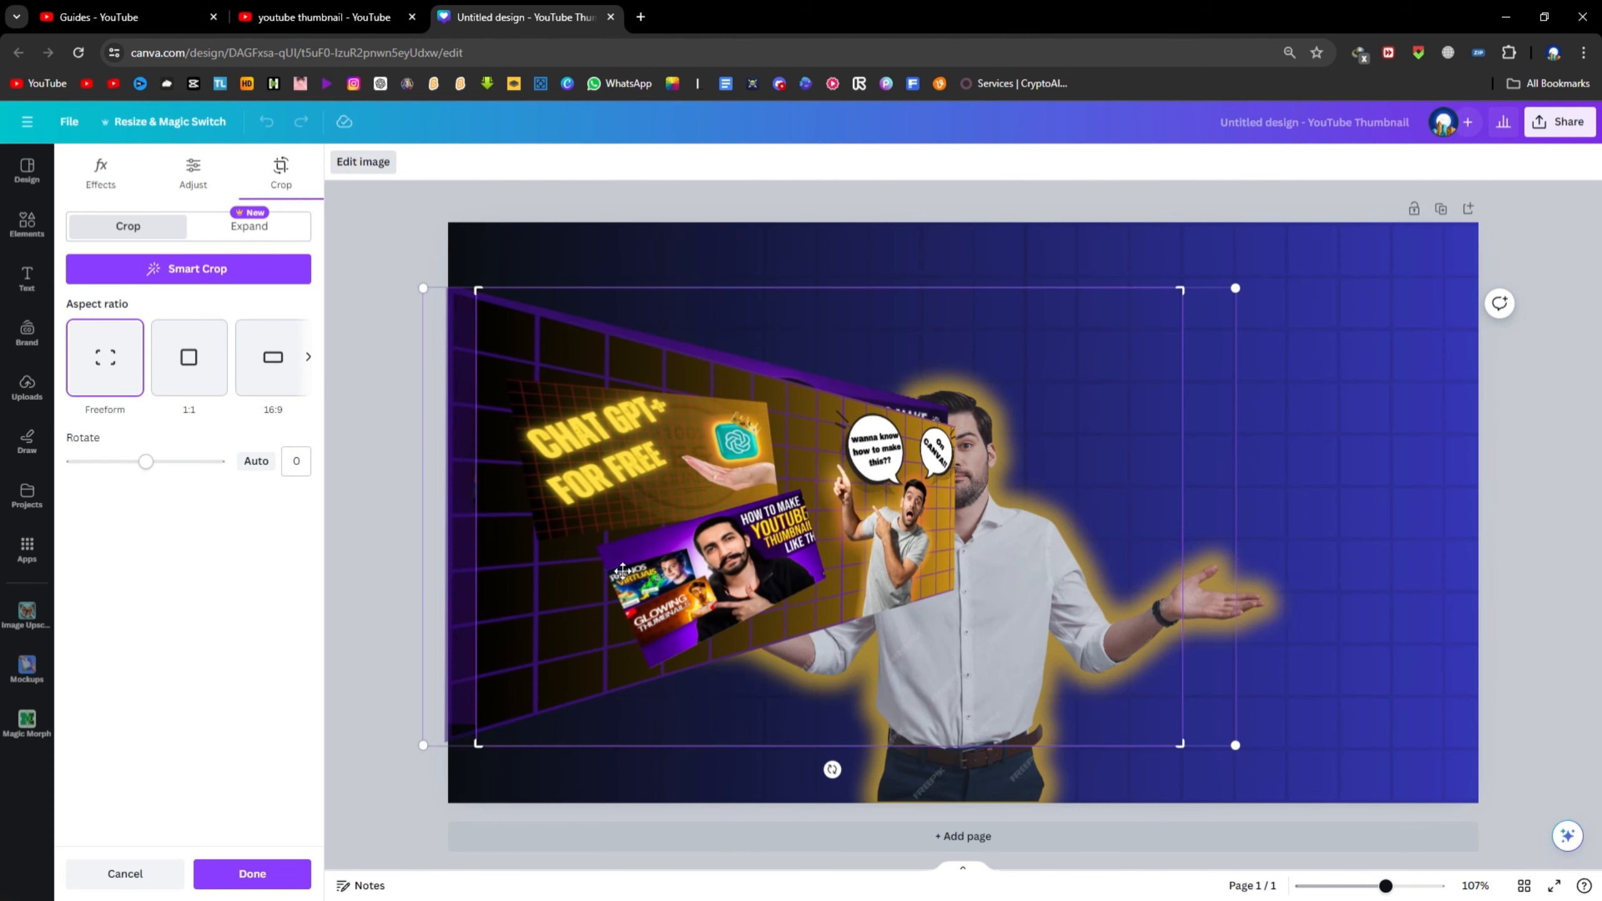
drag(615, 569, 726, 573)
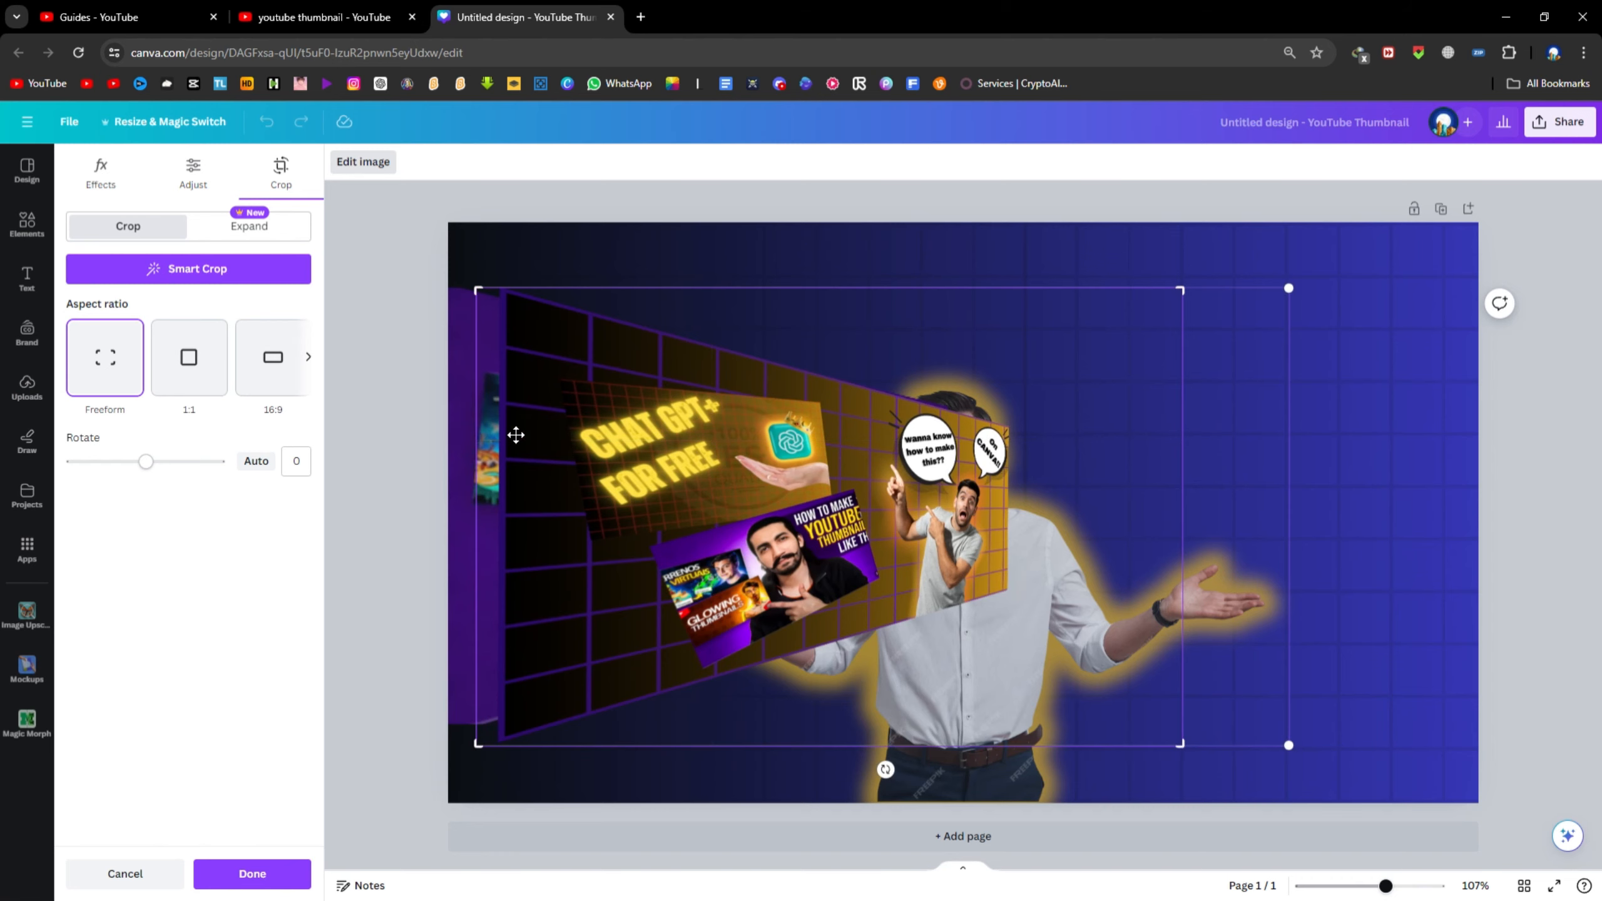
click(425, 435)
drag(666, 443, 624, 454)
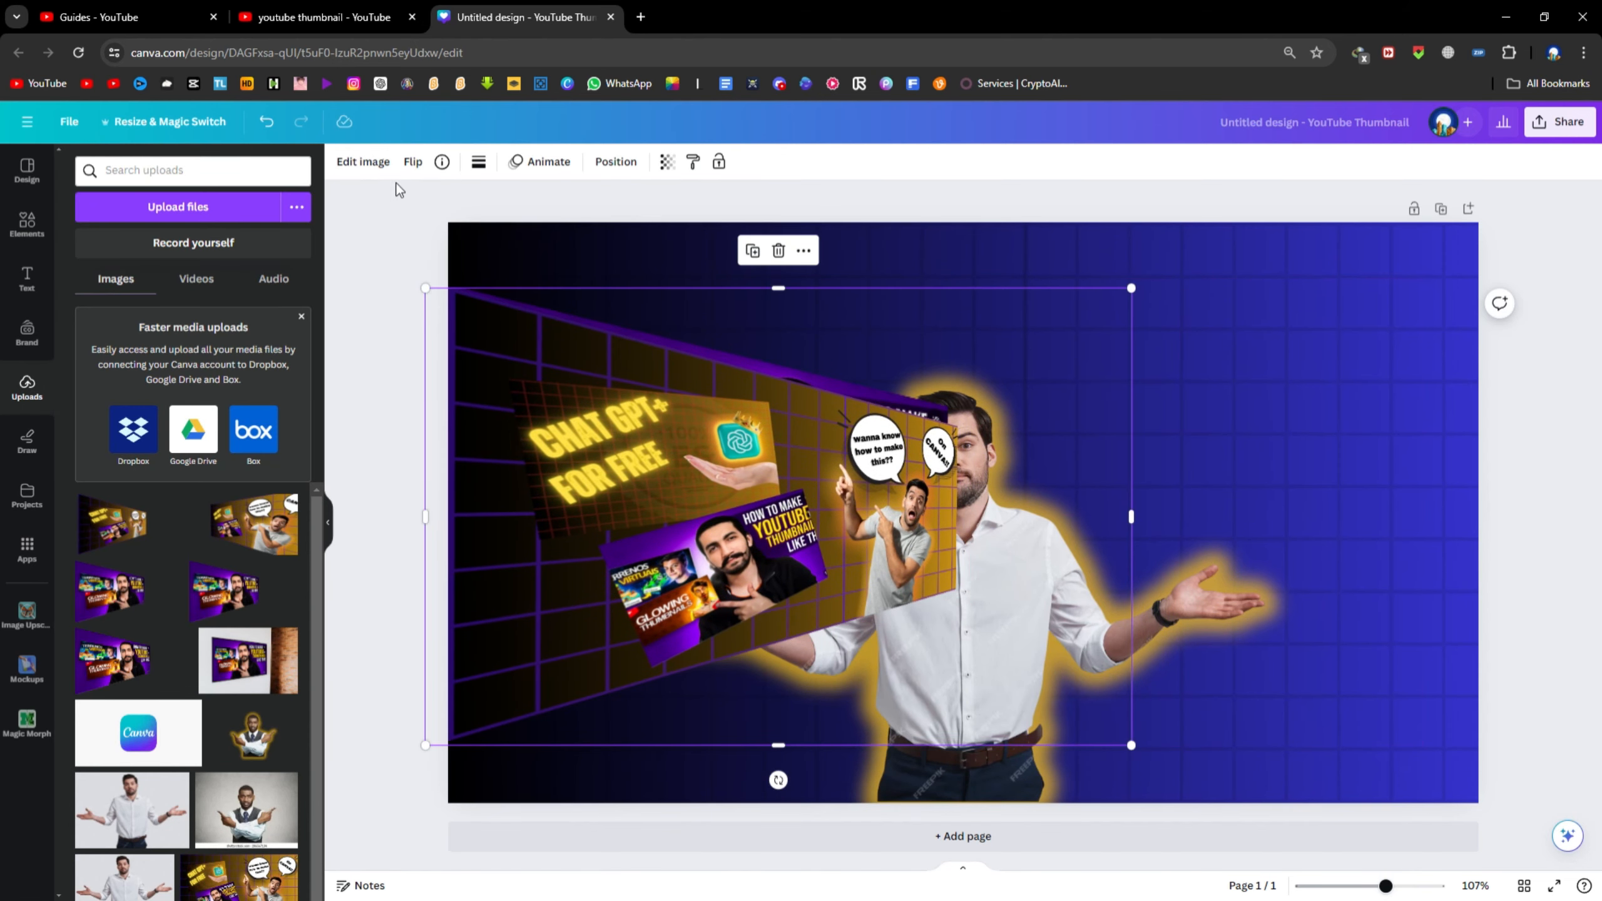
Flip the "Chat GPT+ for free" mockup horizontally and move it to the right side of the canvas opposite the purple mockup
click(413, 162)
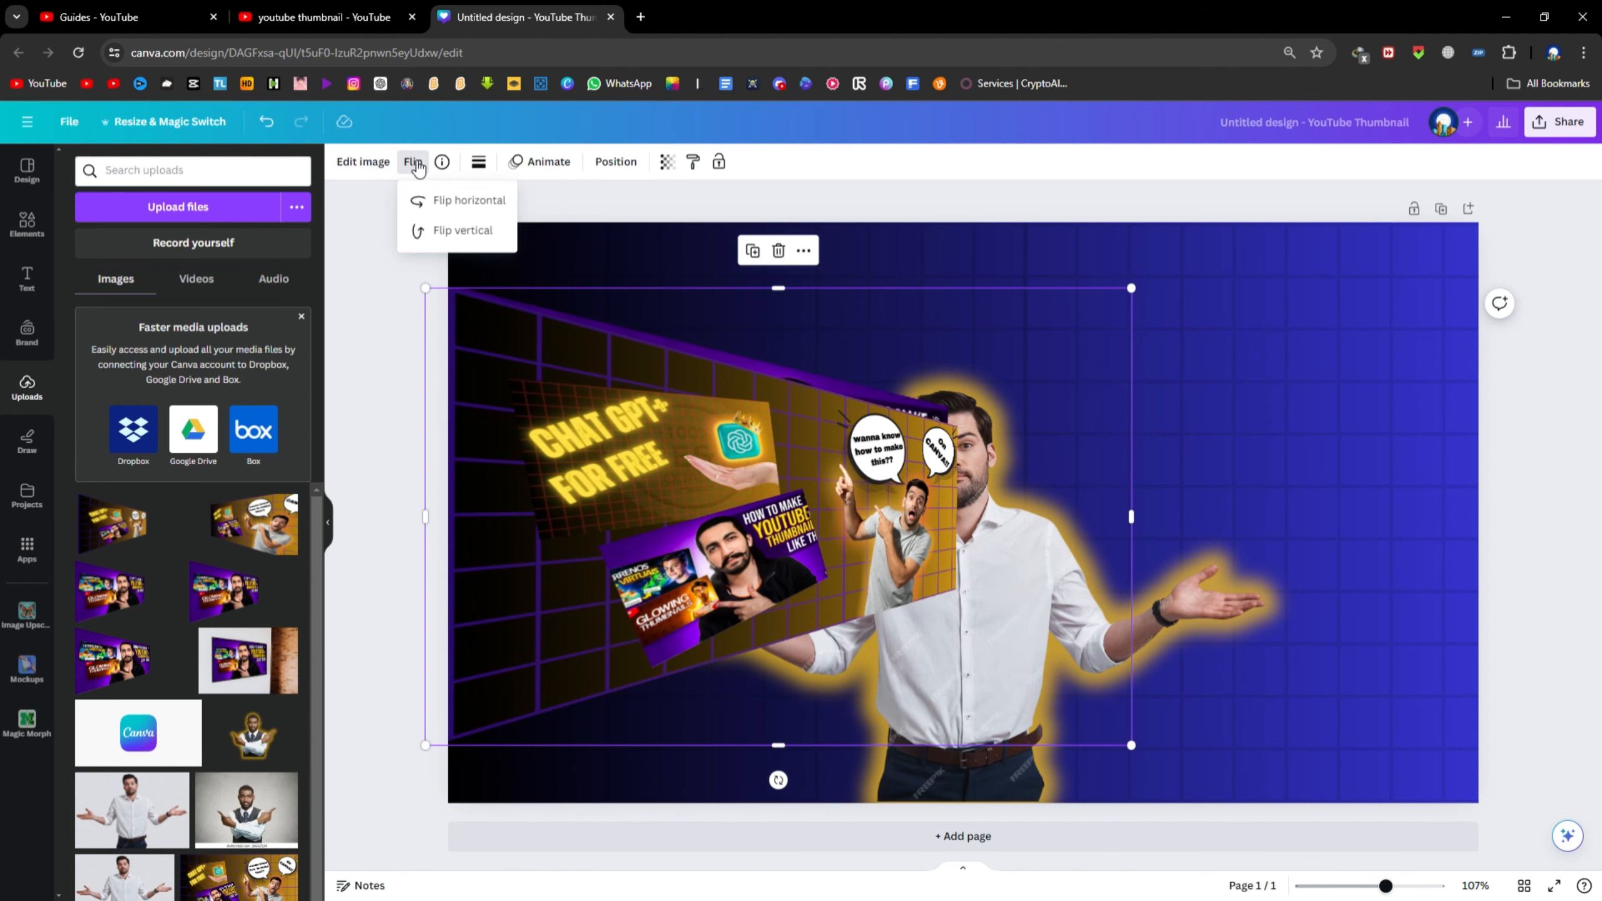
click(441, 200)
drag(1011, 553, 1135, 562)
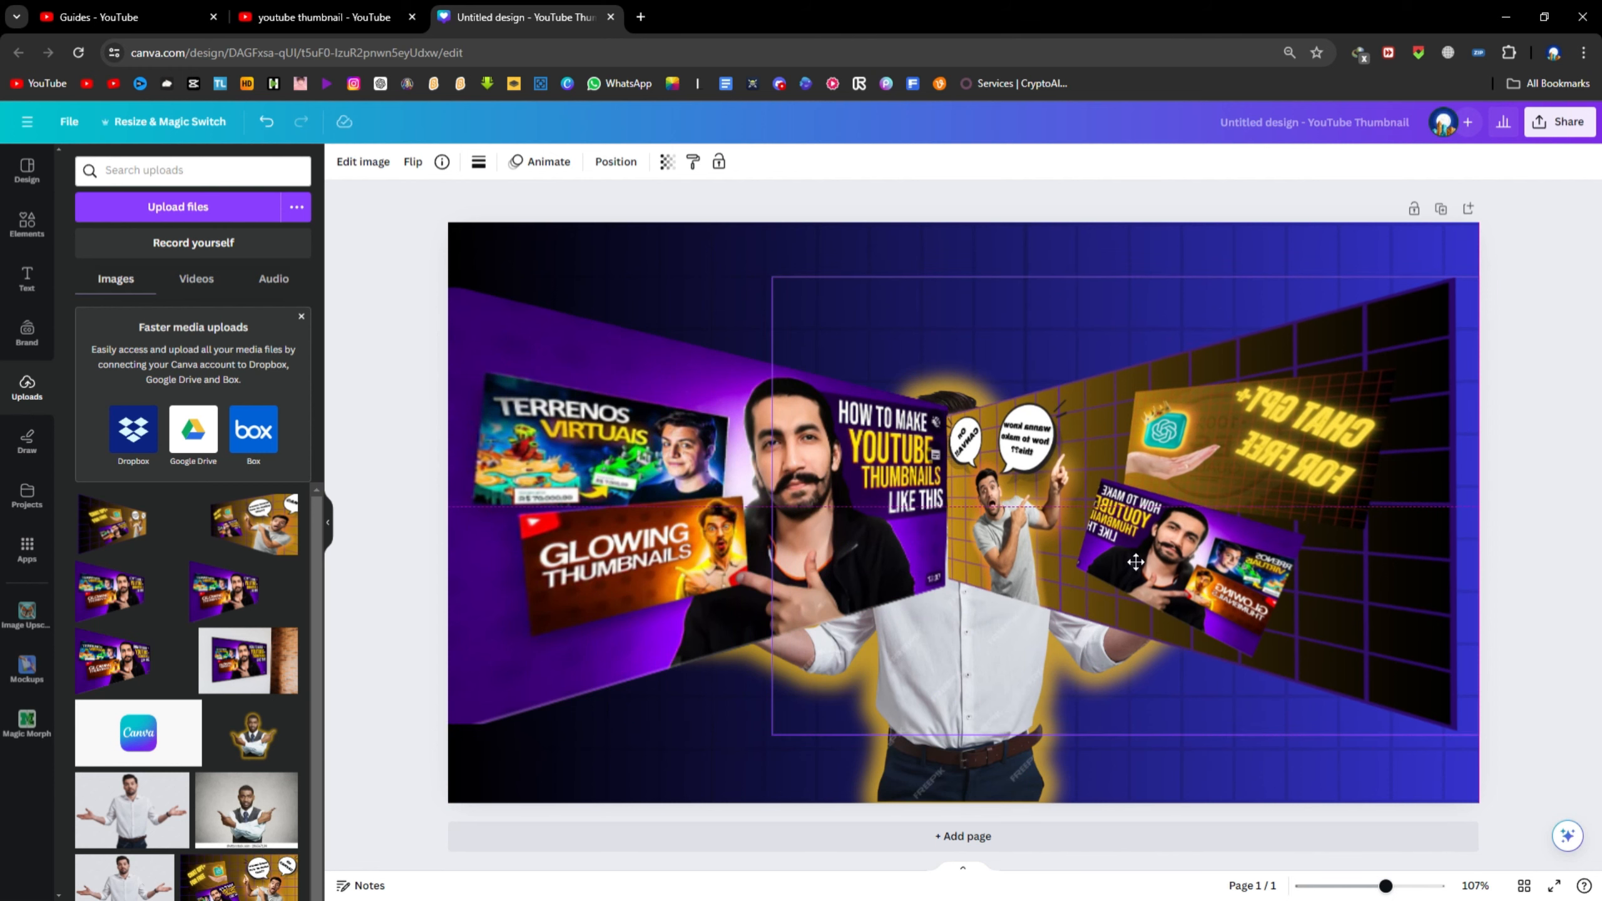
Brush blur over the whole purple mockup with brush size 100 and intensity 8
click(532, 378)
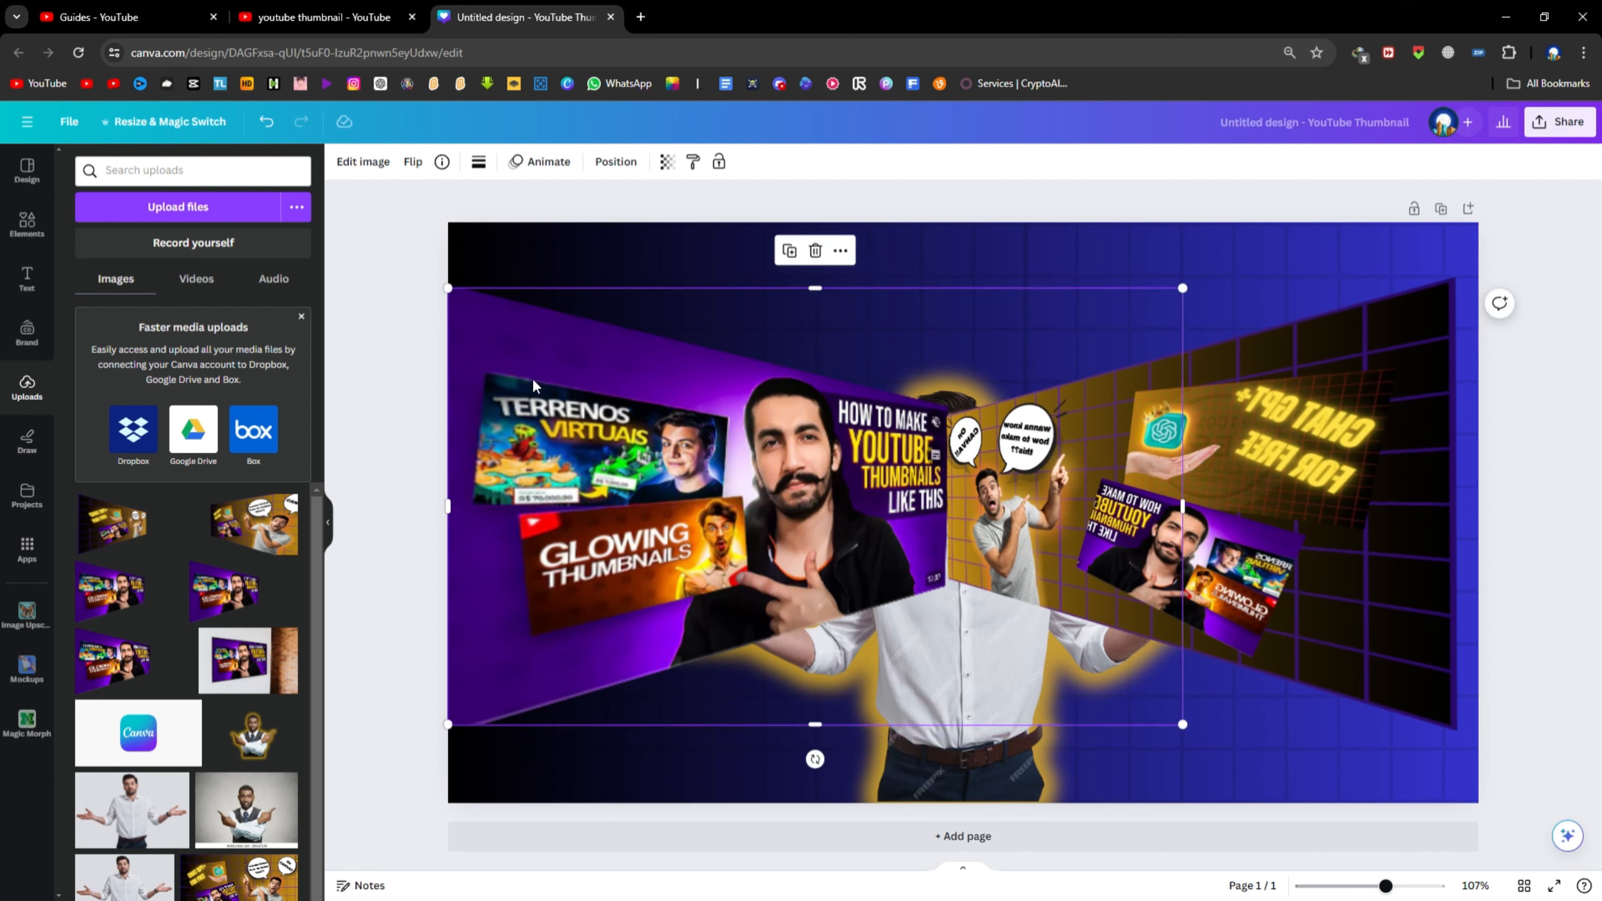
click(359, 160)
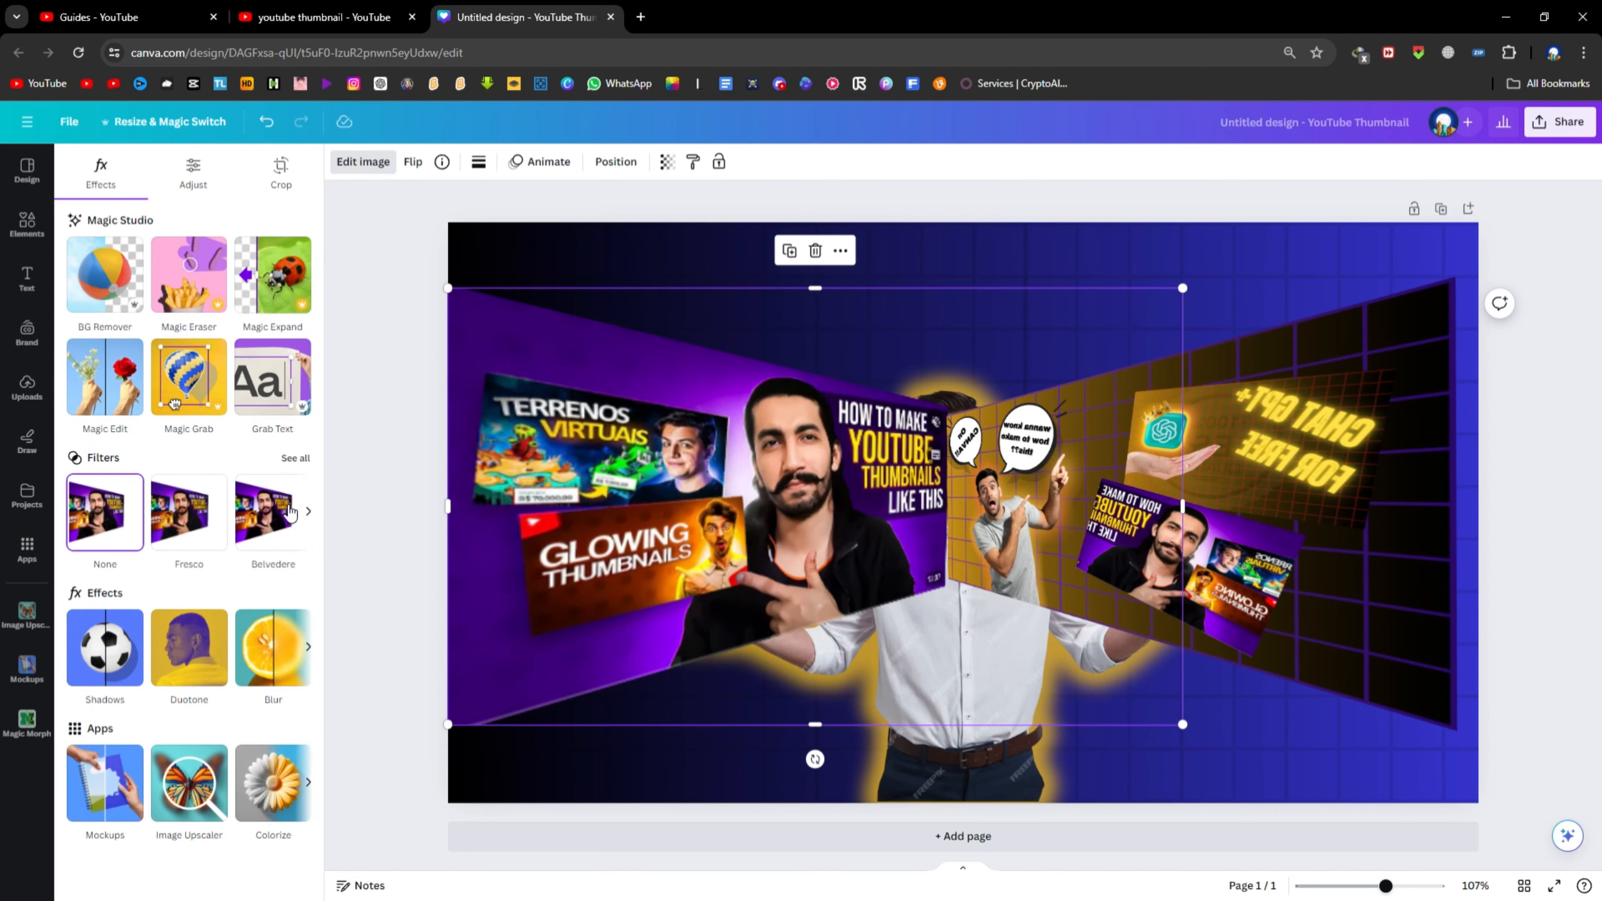
click(276, 646)
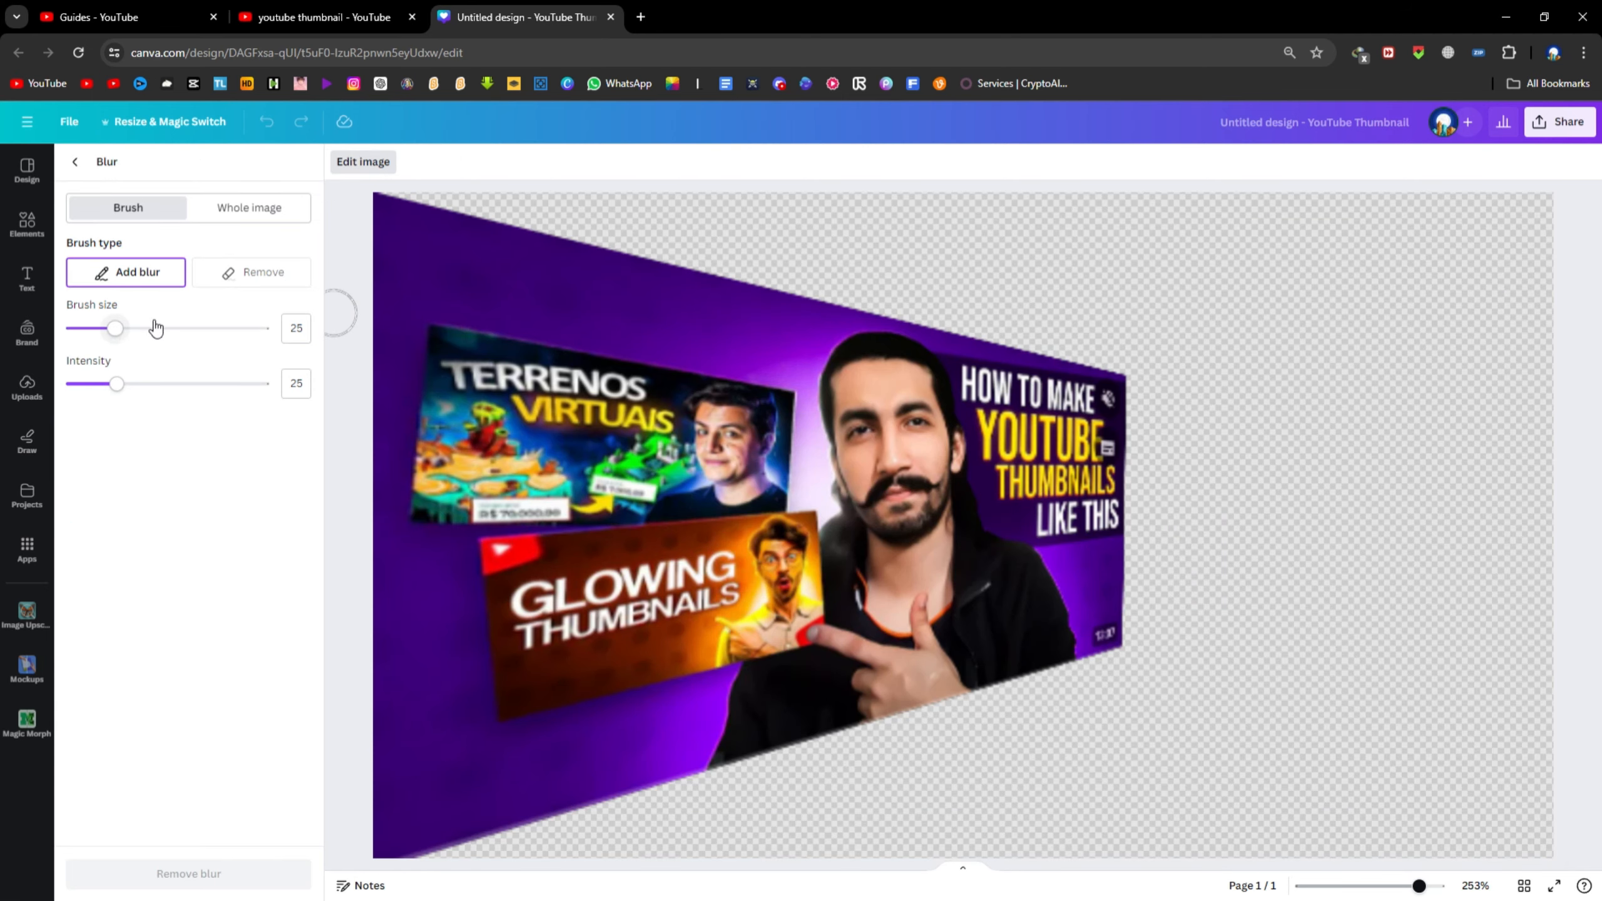
drag(162, 334, 278, 331)
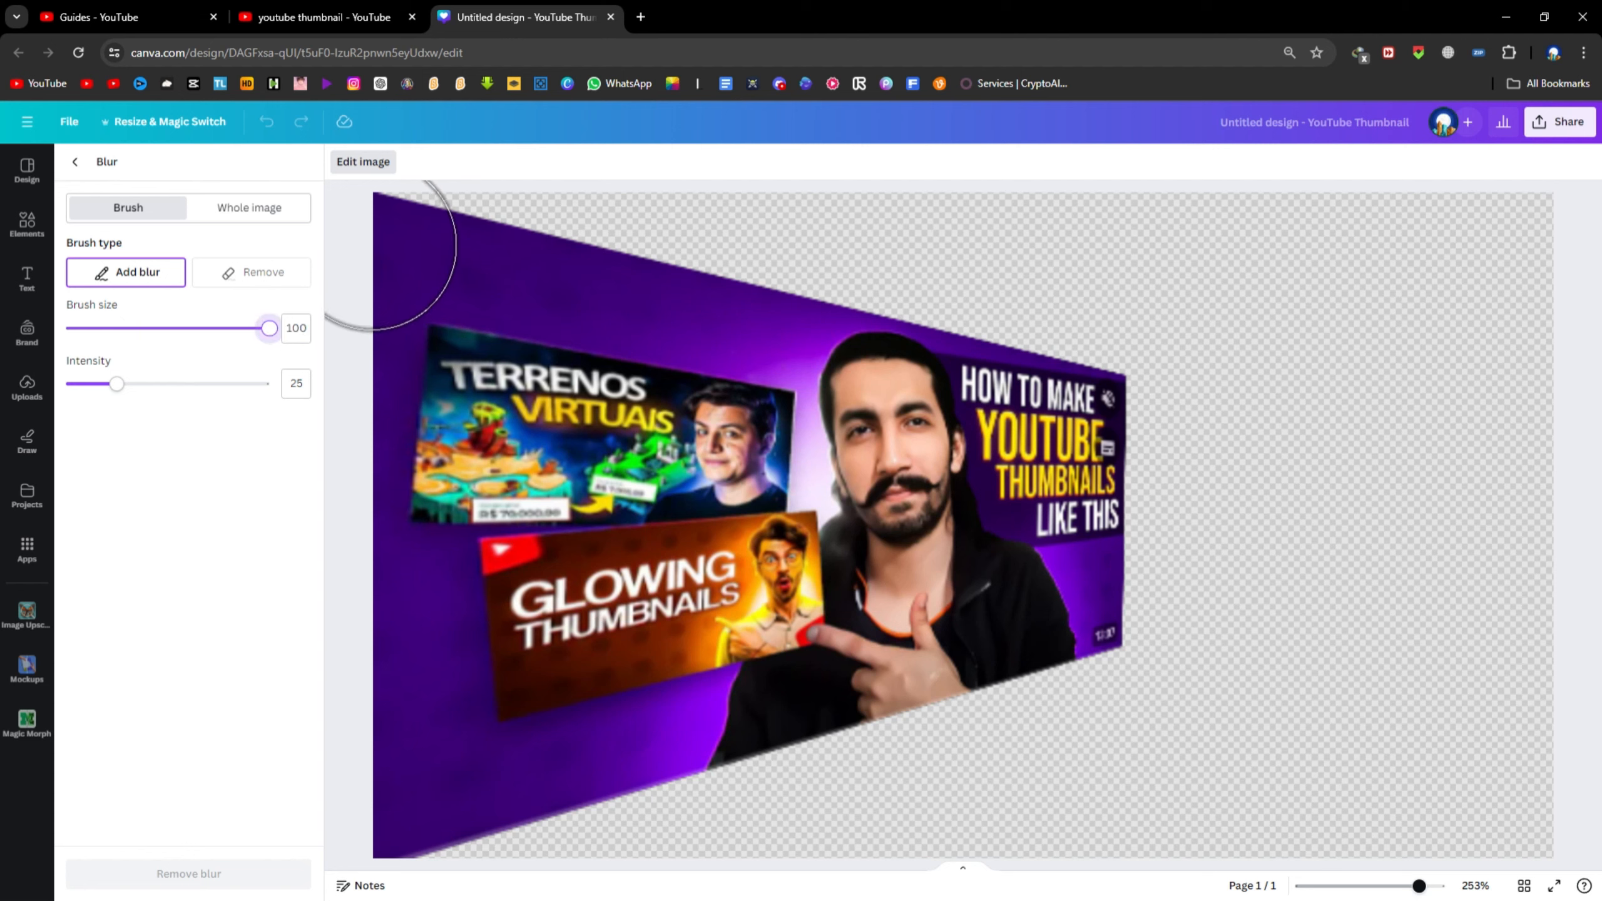
mouse_move(393, 314)
mouse_down()
mouse_move(408, 847)
mouse_move(1029, 677)
mouse_move(1092, 651)
mouse_move(1119, 605)
mouse_move(1091, 393)
mouse_move(701, 322)
mouse_move(365, 228)
mouse_move(413, 267)
mouse_move(636, 336)
mouse_move(1075, 410)
mouse_move(676, 443)
mouse_move(240, 409)
mouse_move(355, 451)
mouse_move(1016, 500)
mouse_move(1041, 525)
mouse_move(876, 569)
mouse_move(442, 568)
mouse_move(1039, 588)
mouse_move(999, 632)
mouse_move(656, 645)
mouse_move(413, 676)
mouse_move(697, 684)
mouse_move(421, 806)
mouse_move(1066, 553)
mouse_move(872, 584)
mouse_move(403, 706)
mouse_move(778, 537)
mouse_move(968, 428)
mouse_move(837, 341)
mouse_move(560, 304)
mouse_move(409, 254)
mouse_move(479, 234)
mouse_move(716, 281)
mouse_move(1103, 401)
mouse_move(1154, 520)
mouse_move(1107, 599)
mouse_move(970, 656)
mouse_move(790, 689)
mouse_up()
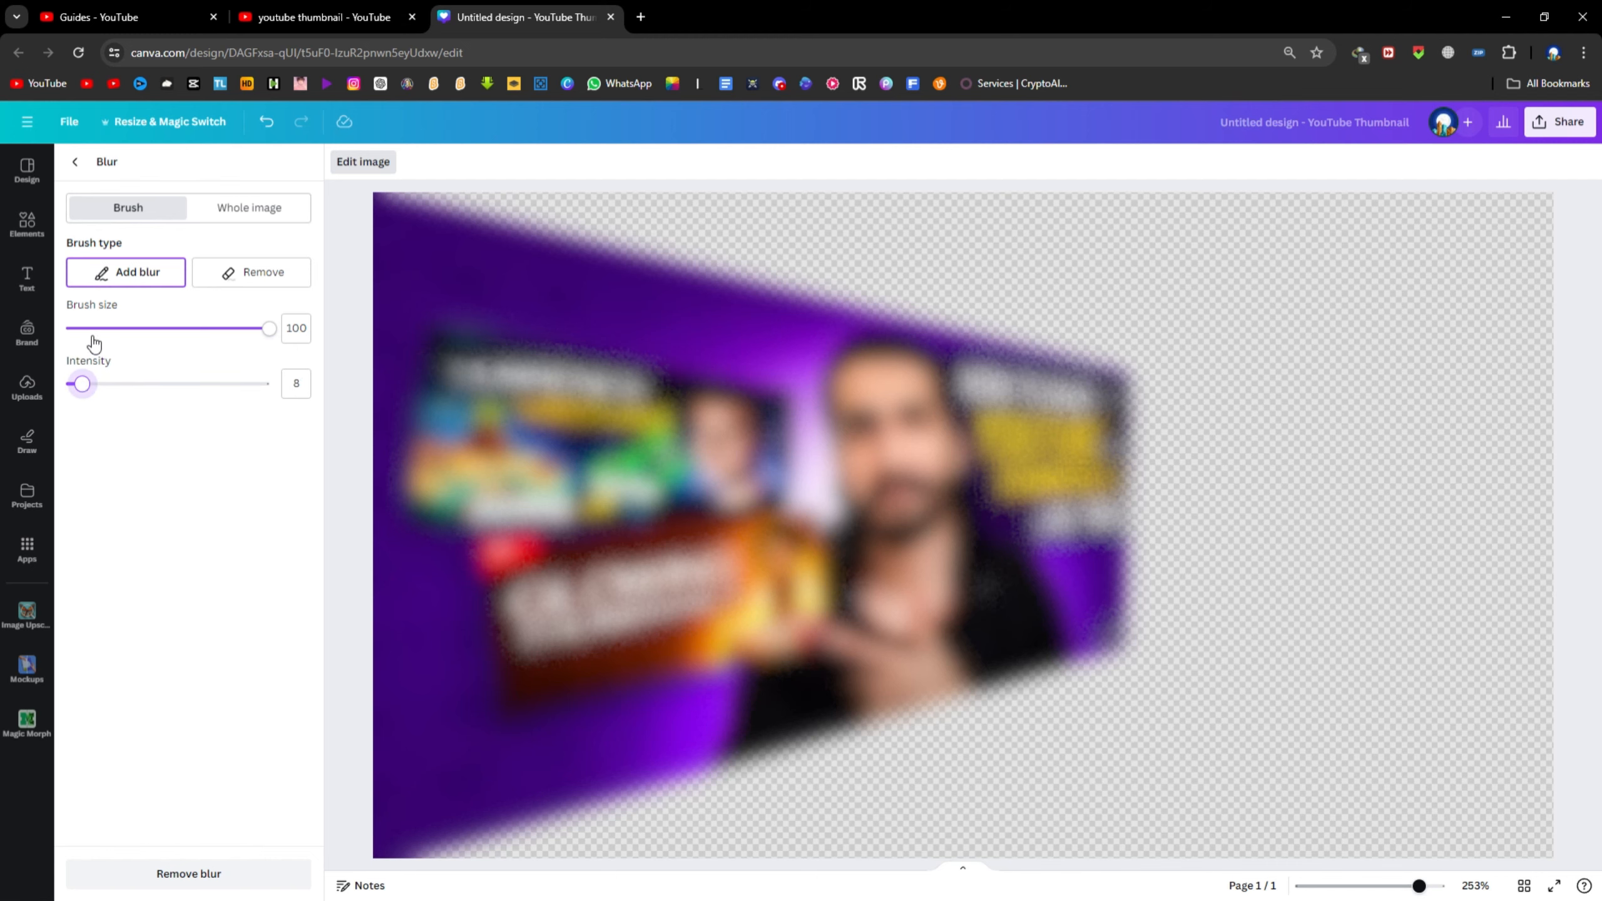
click(76, 161)
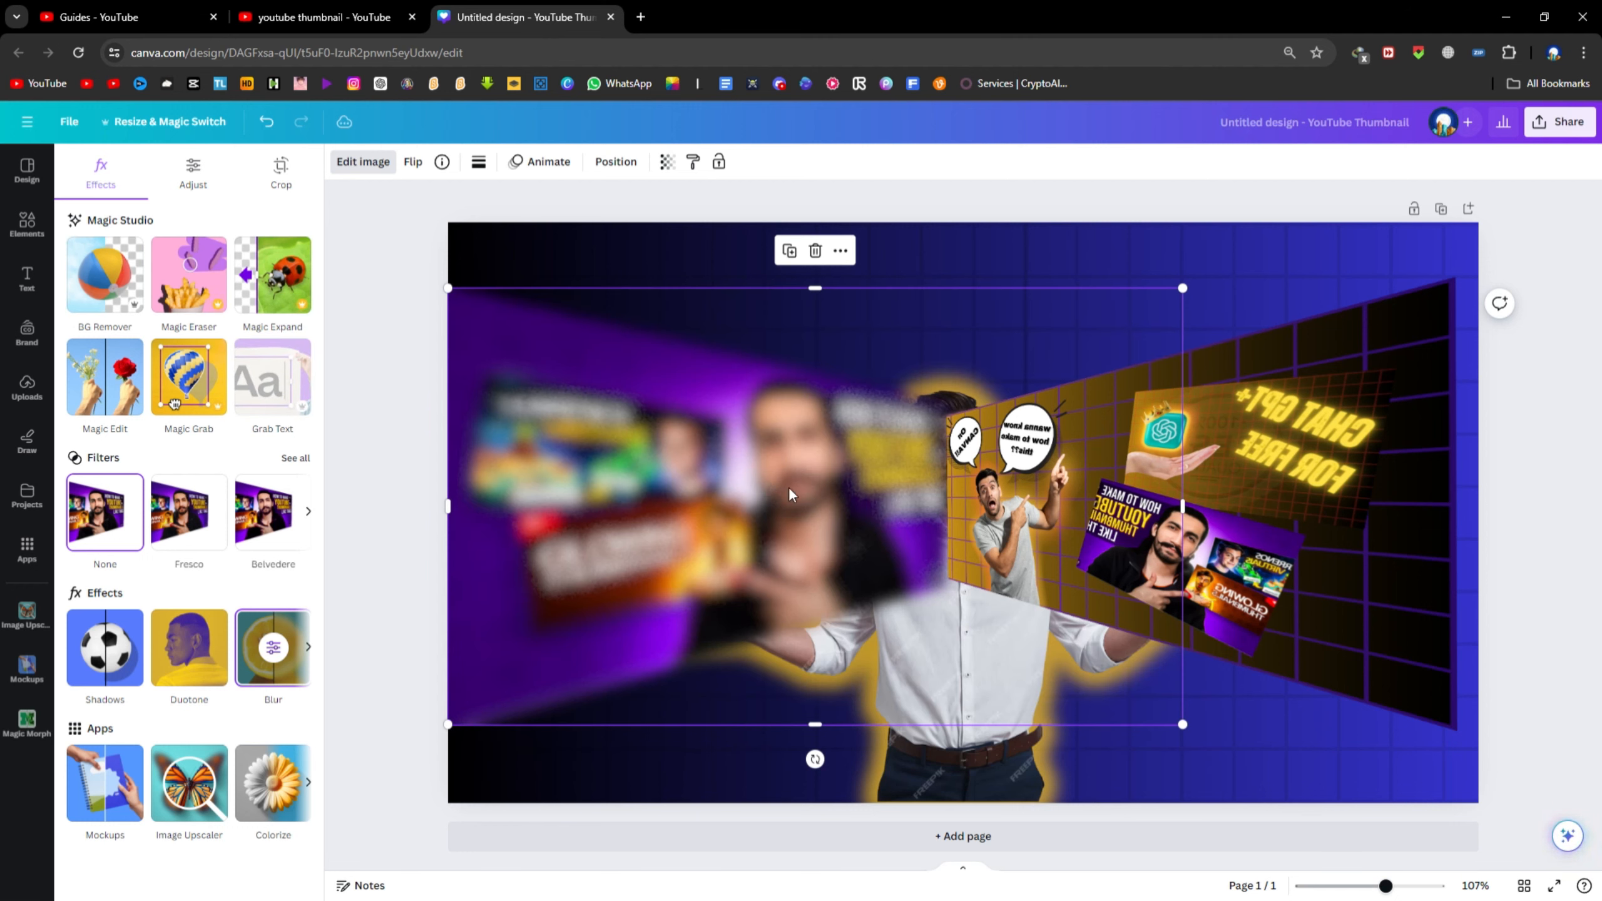
click(788, 486)
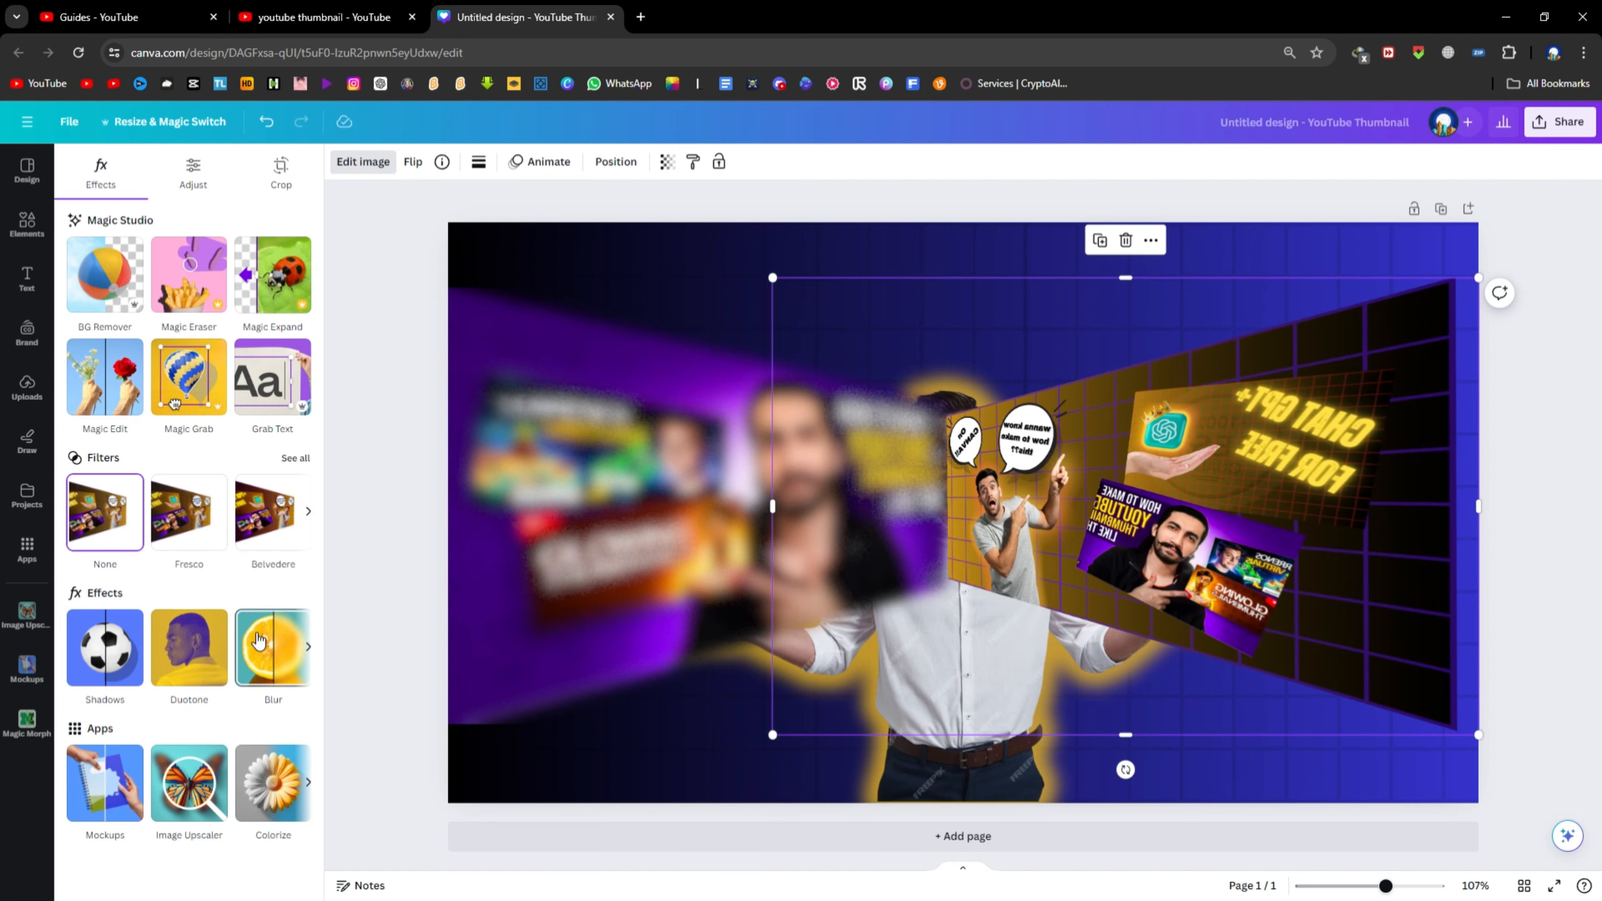
click(258, 641)
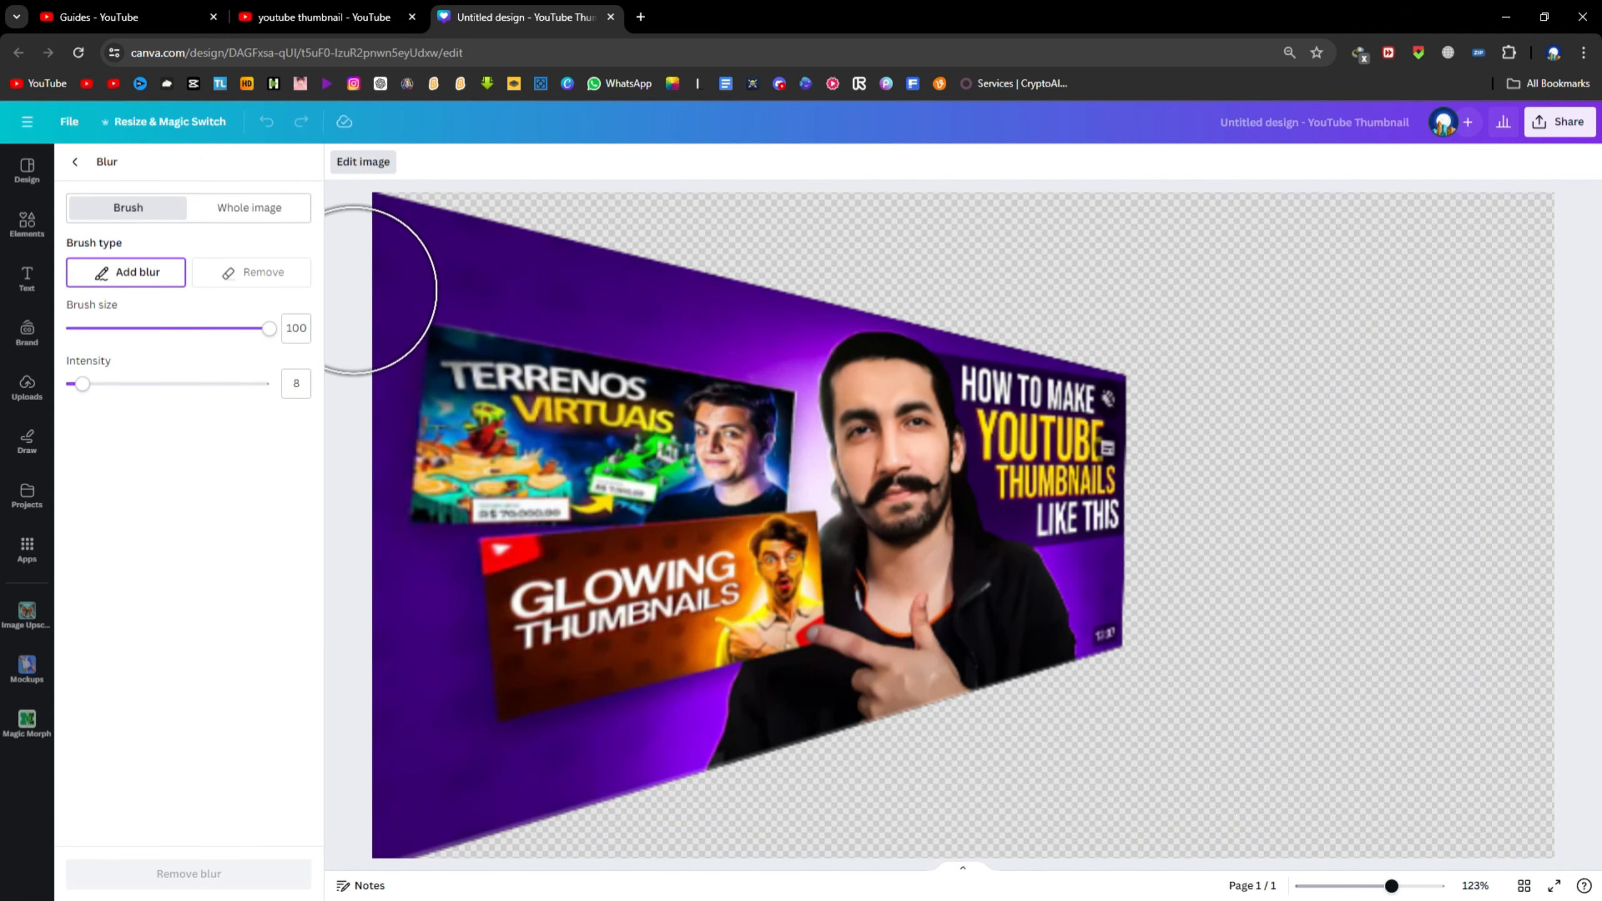
click(75, 162)
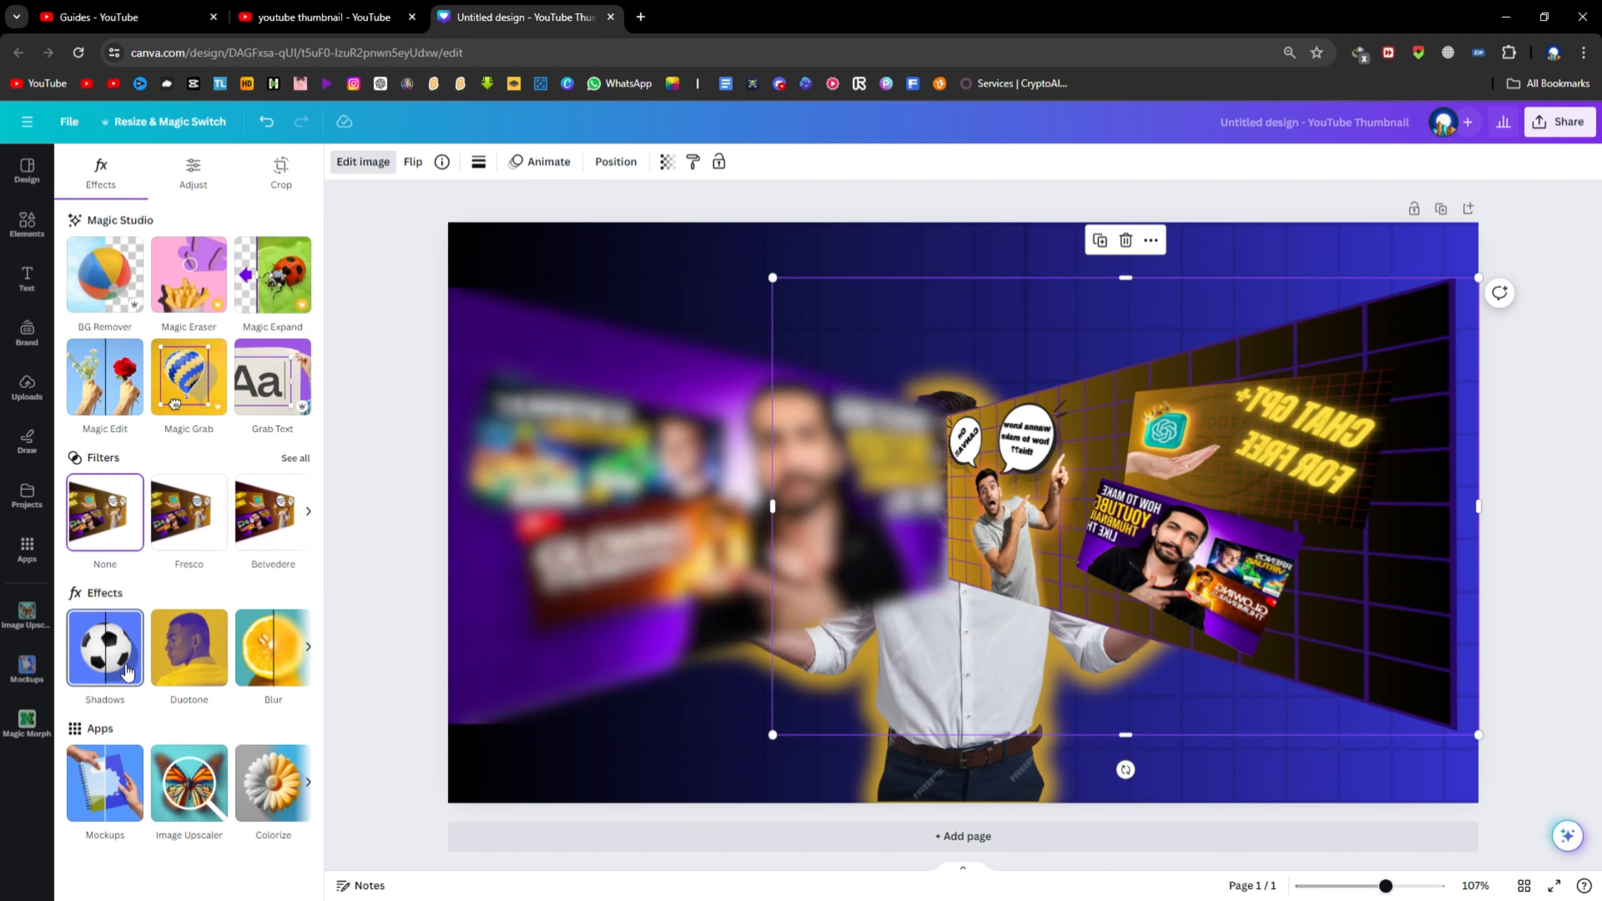
Brush blur over the whole "Chat GPT+ for free" mockup with brush size 100 and intensity 15
click(261, 671)
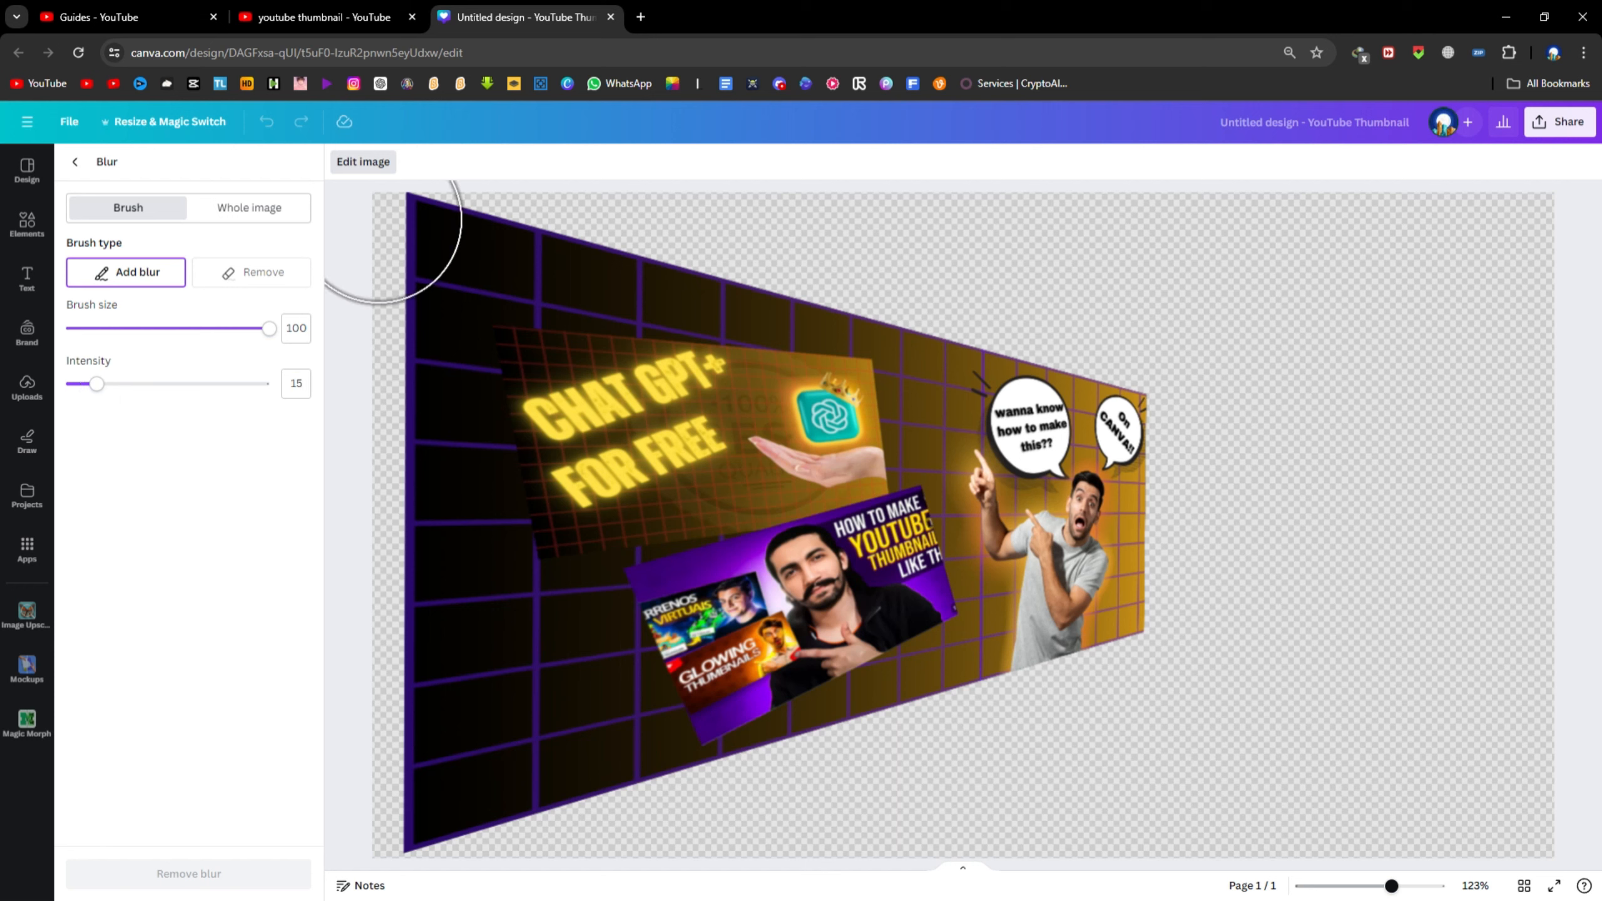
mouse_move(379, 220)
mouse_down()
mouse_move(420, 214)
mouse_move(424, 820)
mouse_move(497, 773)
mouse_move(939, 699)
mouse_move(1161, 632)
mouse_move(1134, 381)
mouse_move(855, 338)
mouse_move(442, 214)
mouse_move(468, 406)
mouse_move(466, 662)
mouse_move(515, 576)
mouse_move(526, 311)
mouse_move(514, 701)
mouse_move(571, 300)
mouse_move(622, 653)
mouse_move(647, 317)
mouse_move(750, 604)
mouse_move(753, 420)
mouse_move(736, 339)
mouse_move(898, 582)
mouse_move(897, 481)
mouse_move(711, 590)
mouse_move(648, 661)
mouse_move(1076, 582)
mouse_move(1064, 487)
mouse_move(880, 457)
mouse_move(1024, 497)
mouse_move(913, 562)
mouse_move(770, 446)
mouse_move(782, 461)
mouse_move(561, 545)
mouse_move(454, 539)
mouse_move(505, 565)
mouse_move(508, 733)
mouse_move(398, 838)
mouse_move(752, 675)
mouse_move(987, 641)
mouse_move(1070, 608)
mouse_move(1101, 557)
mouse_move(1107, 421)
mouse_move(782, 306)
mouse_up()
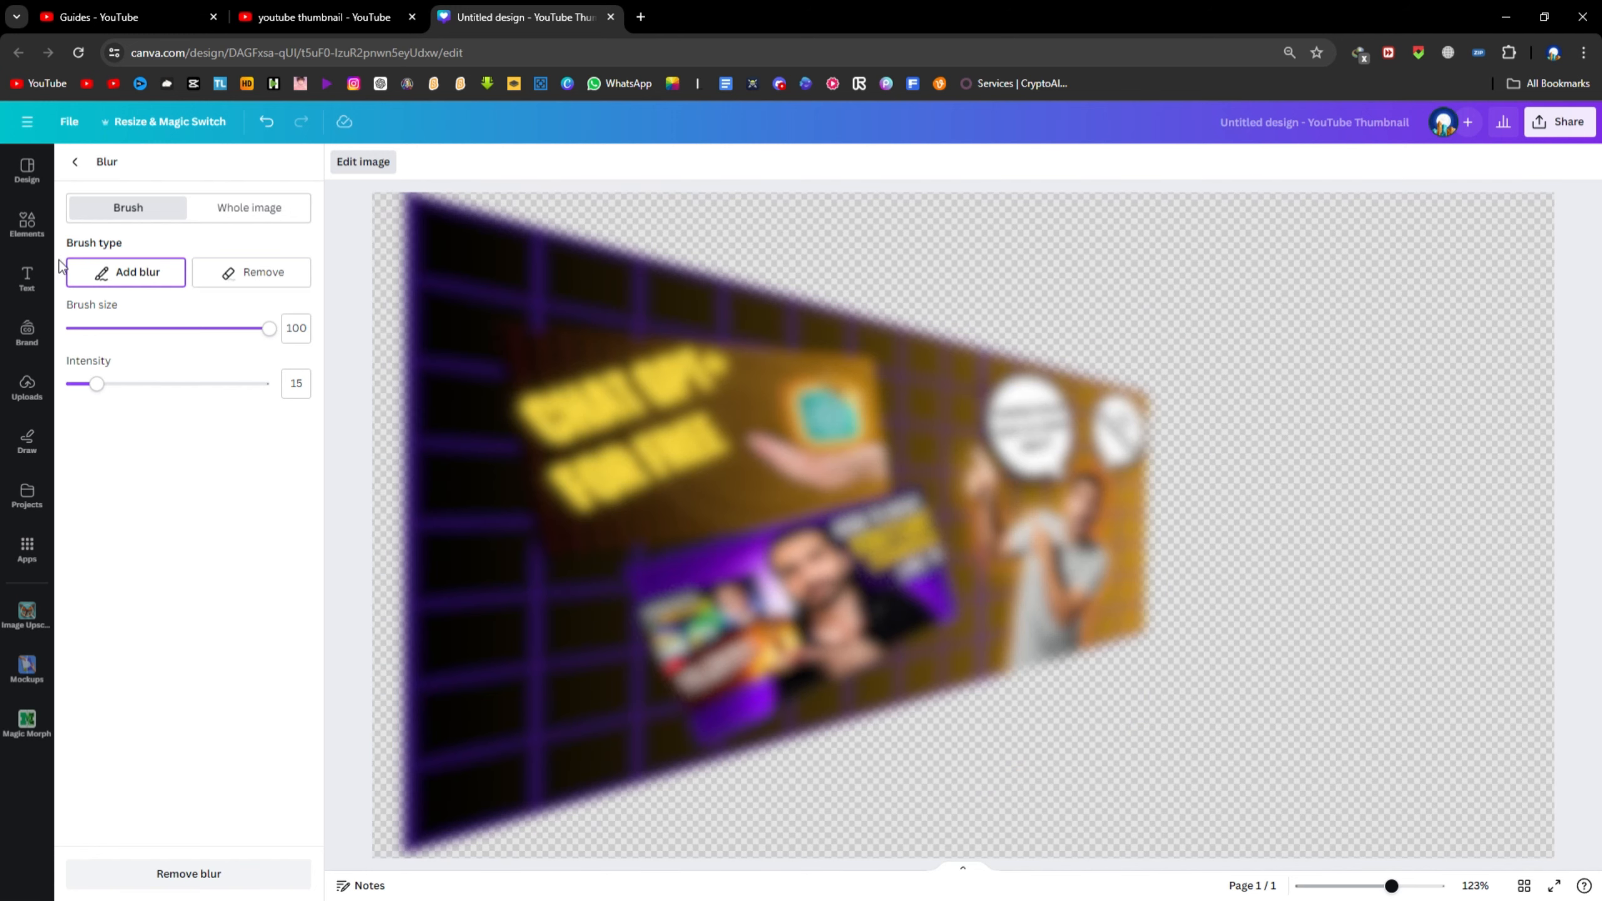
click(79, 161)
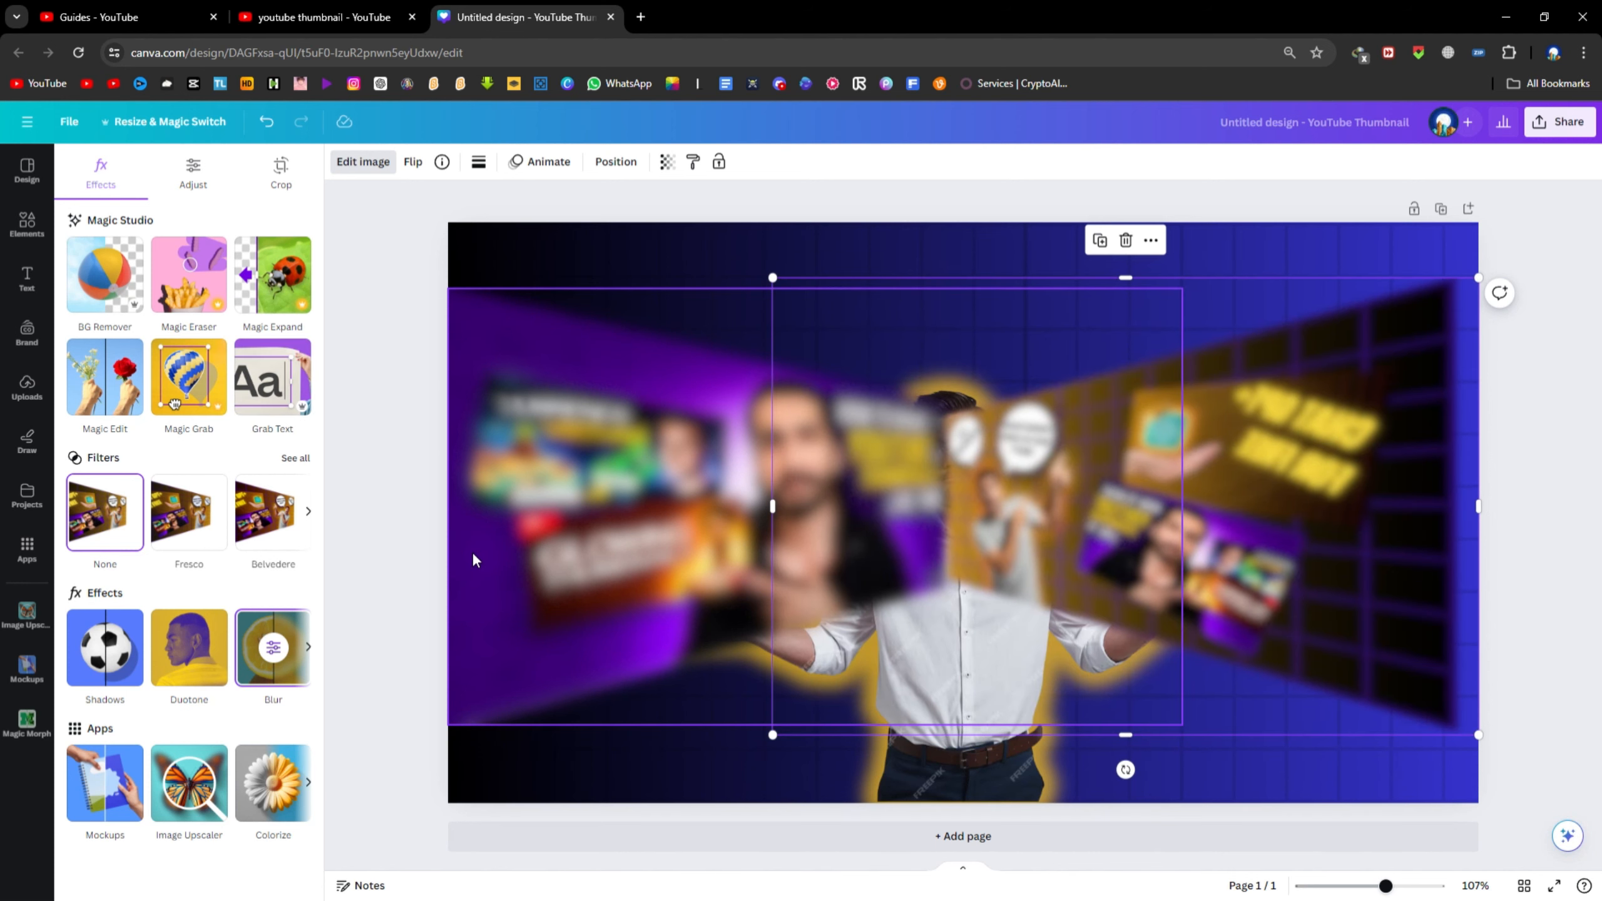
click(369, 577)
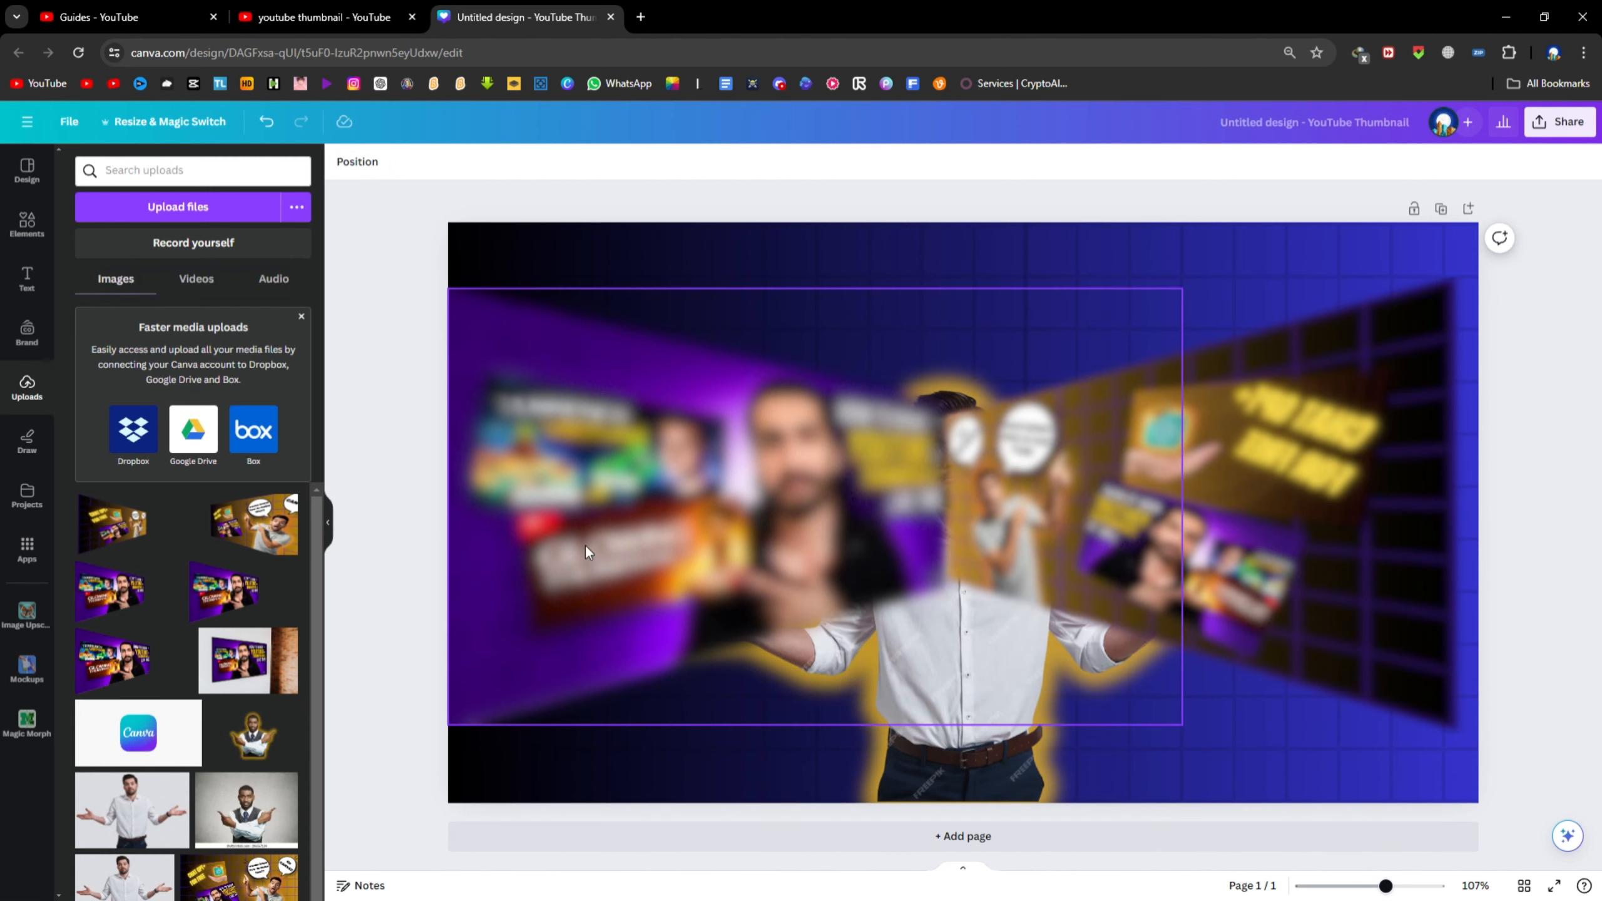
Replace the blurred purple mockup with a fresh copy from the uploads, placed against the canvas's left edge
click(656, 490)
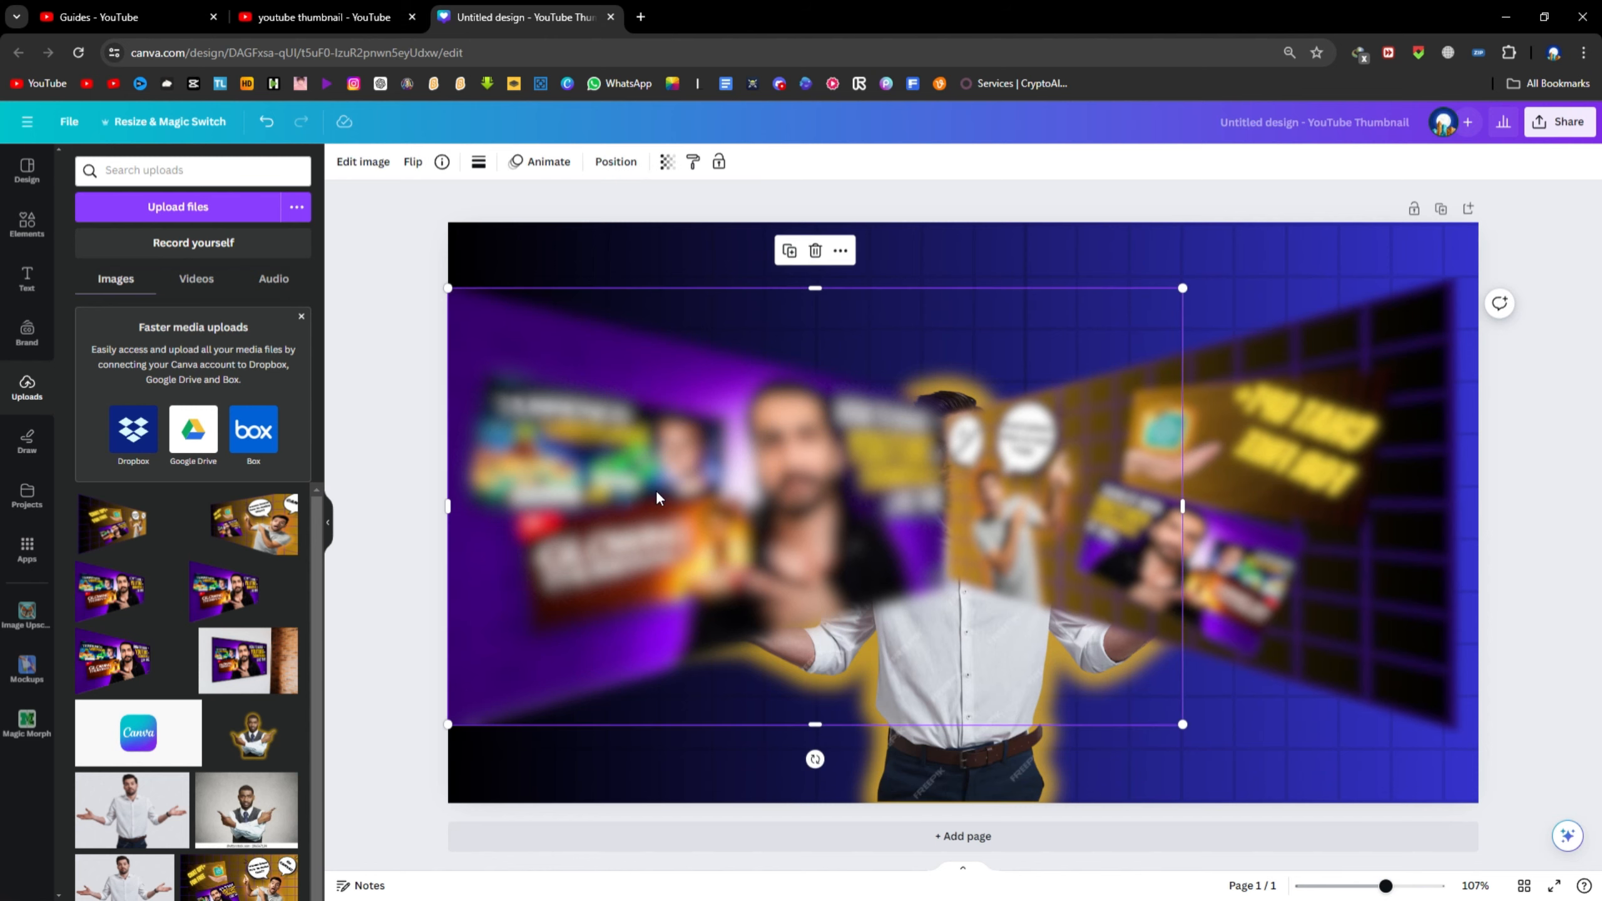
key(Delete)
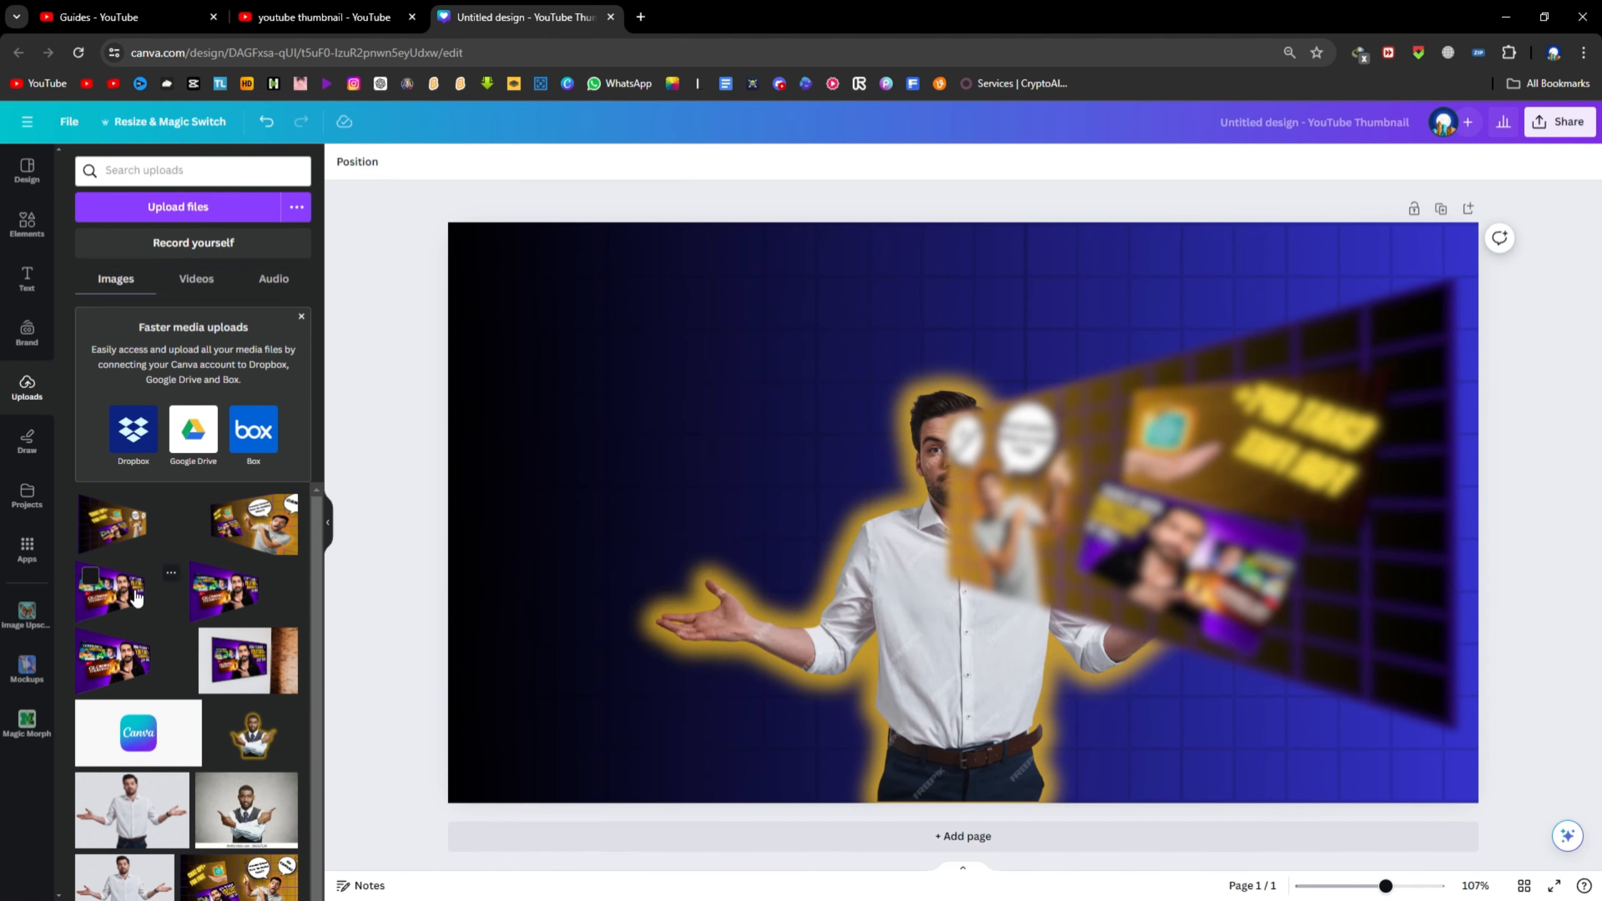
click(139, 673)
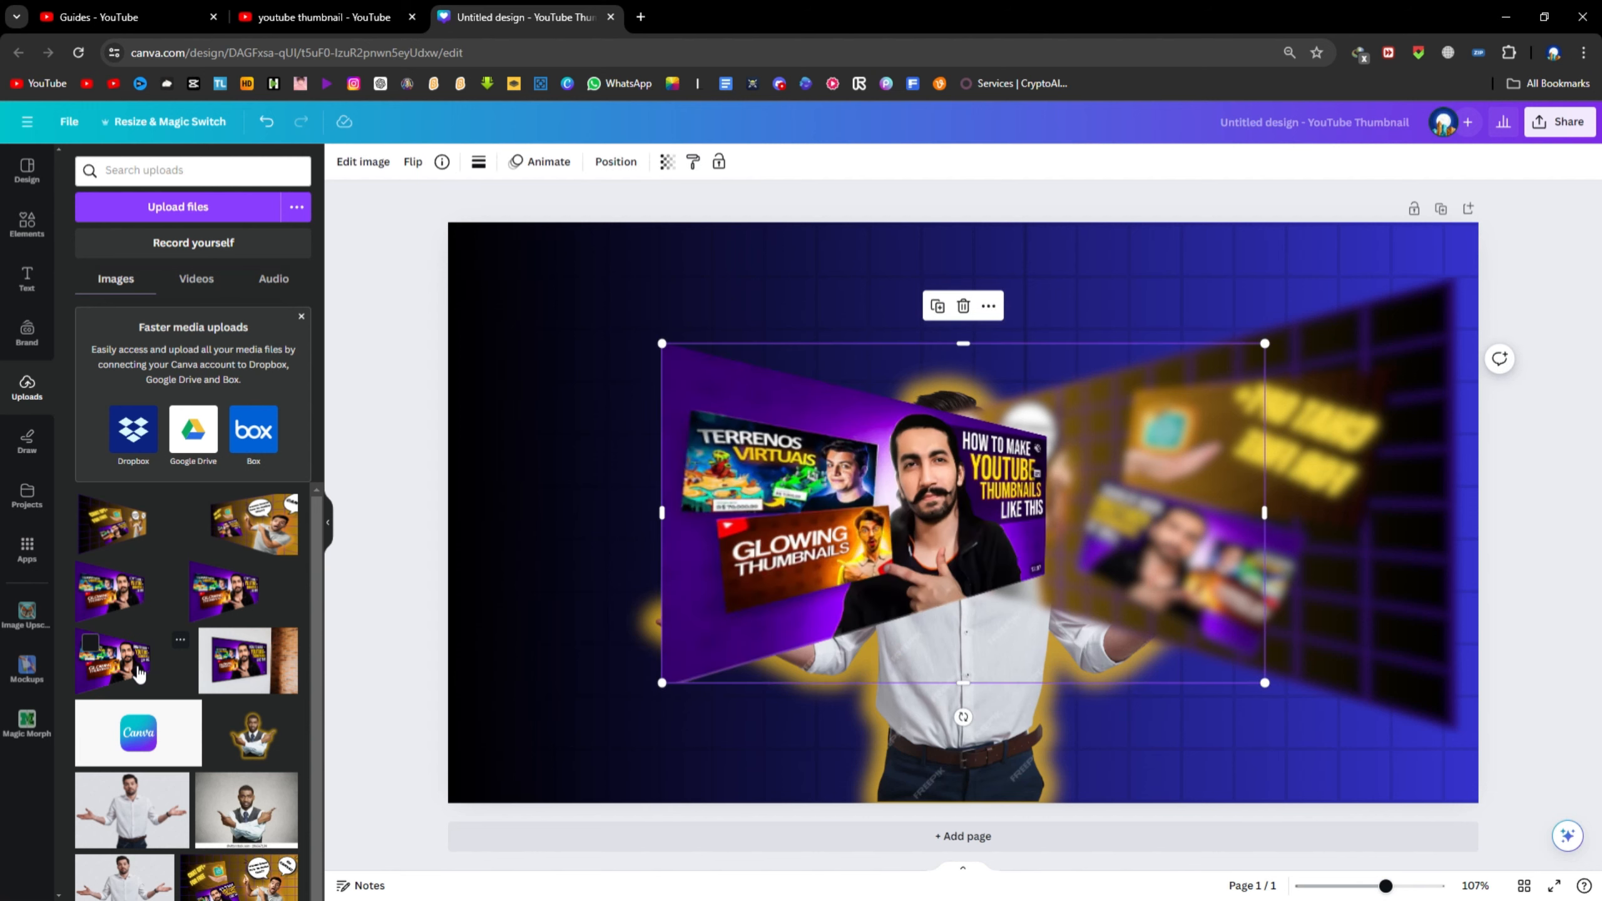
drag(783, 499, 596, 501)
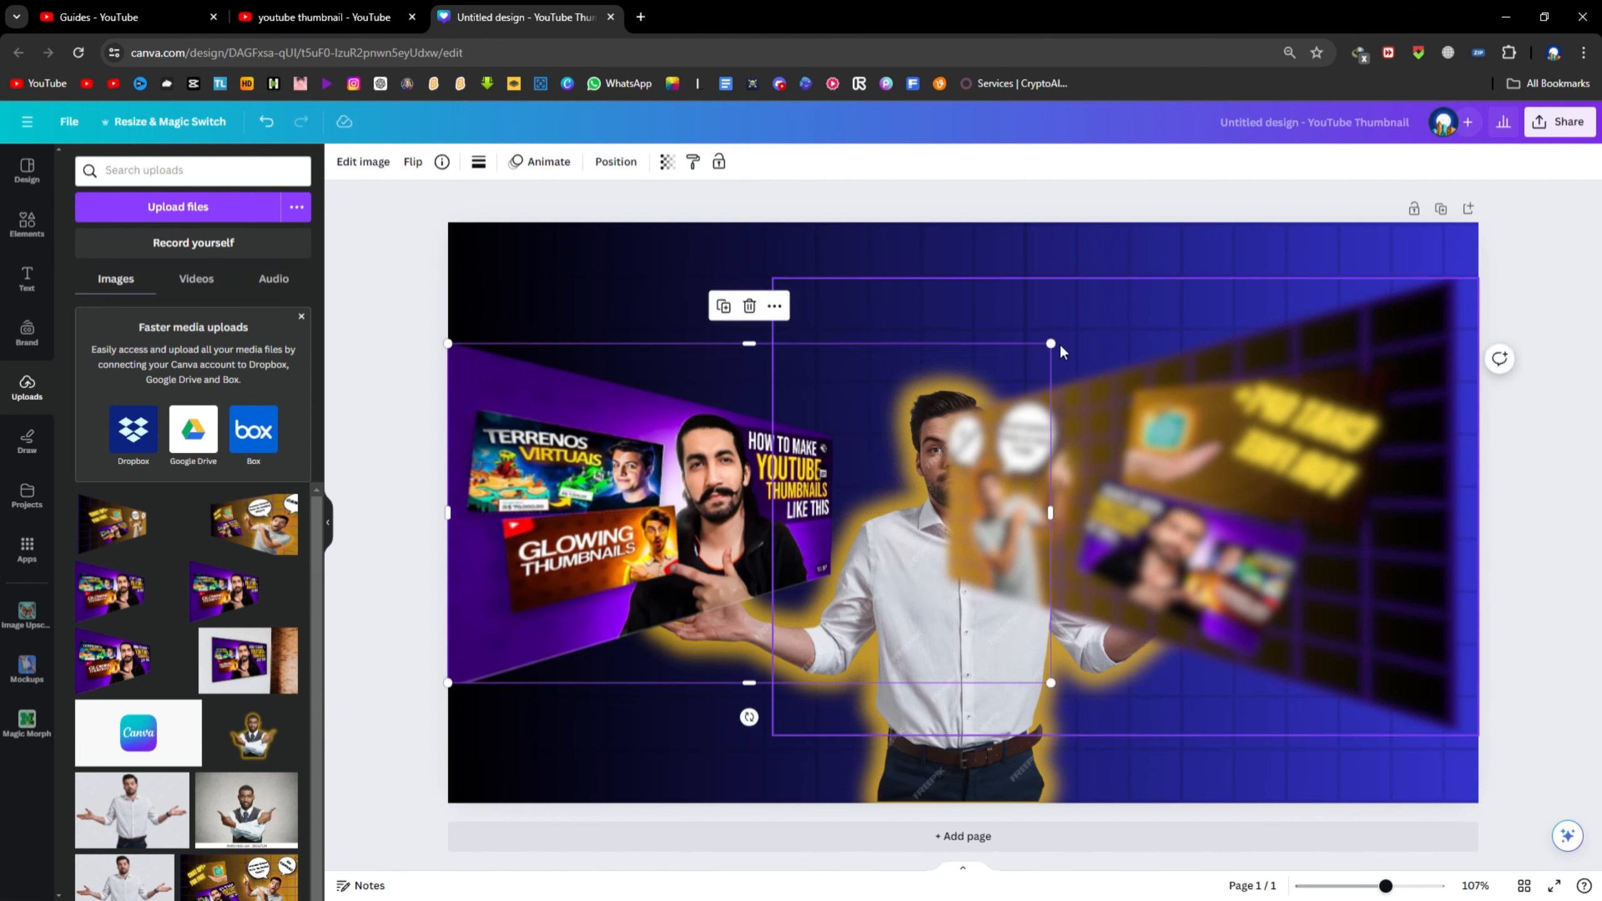
Enlarge the purple mockup to about the height of the "Chat GPT+ for free" mockup and align it with the canvas's left edge
drag(1052, 345, 1286, 243)
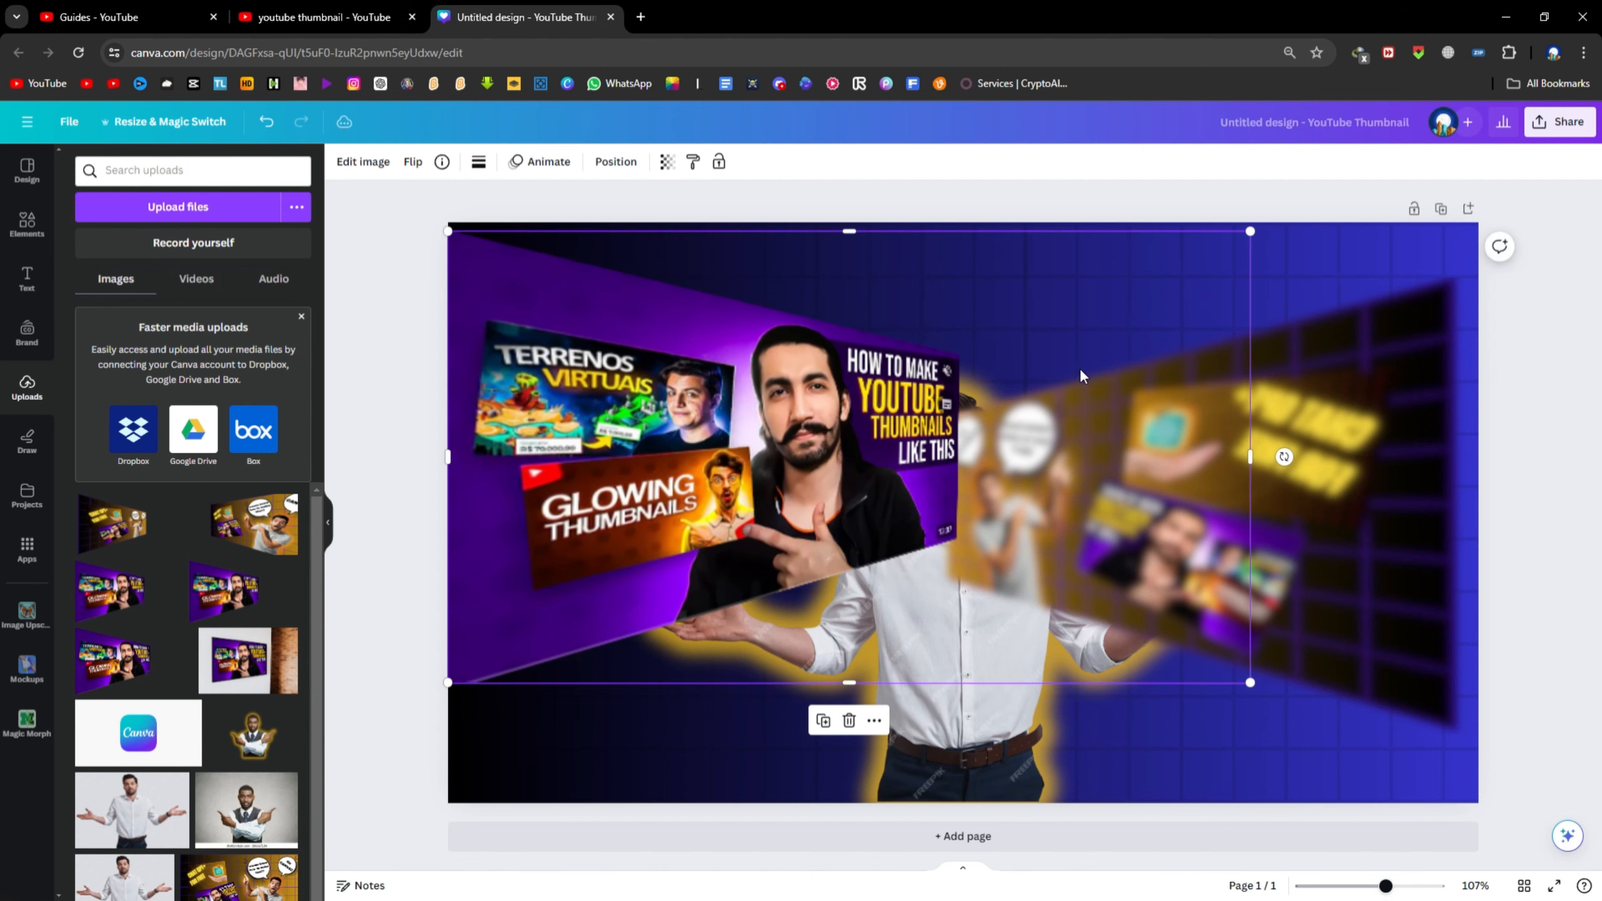
drag(1079, 368, 1072, 428)
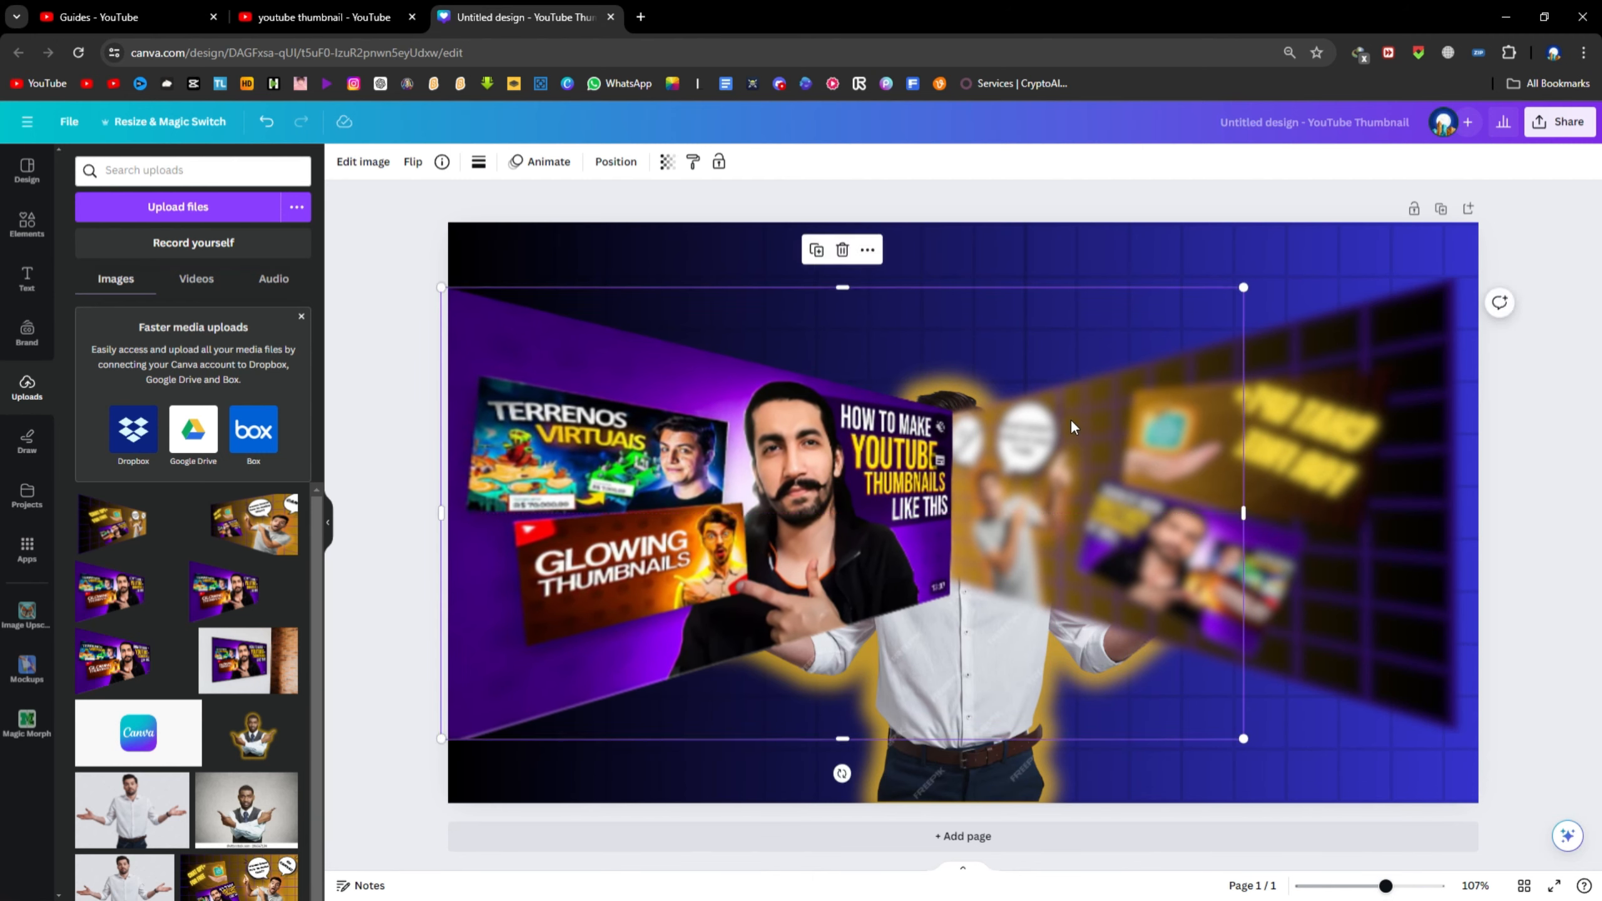
drag(833, 733, 853, 762)
drag(807, 614, 808, 605)
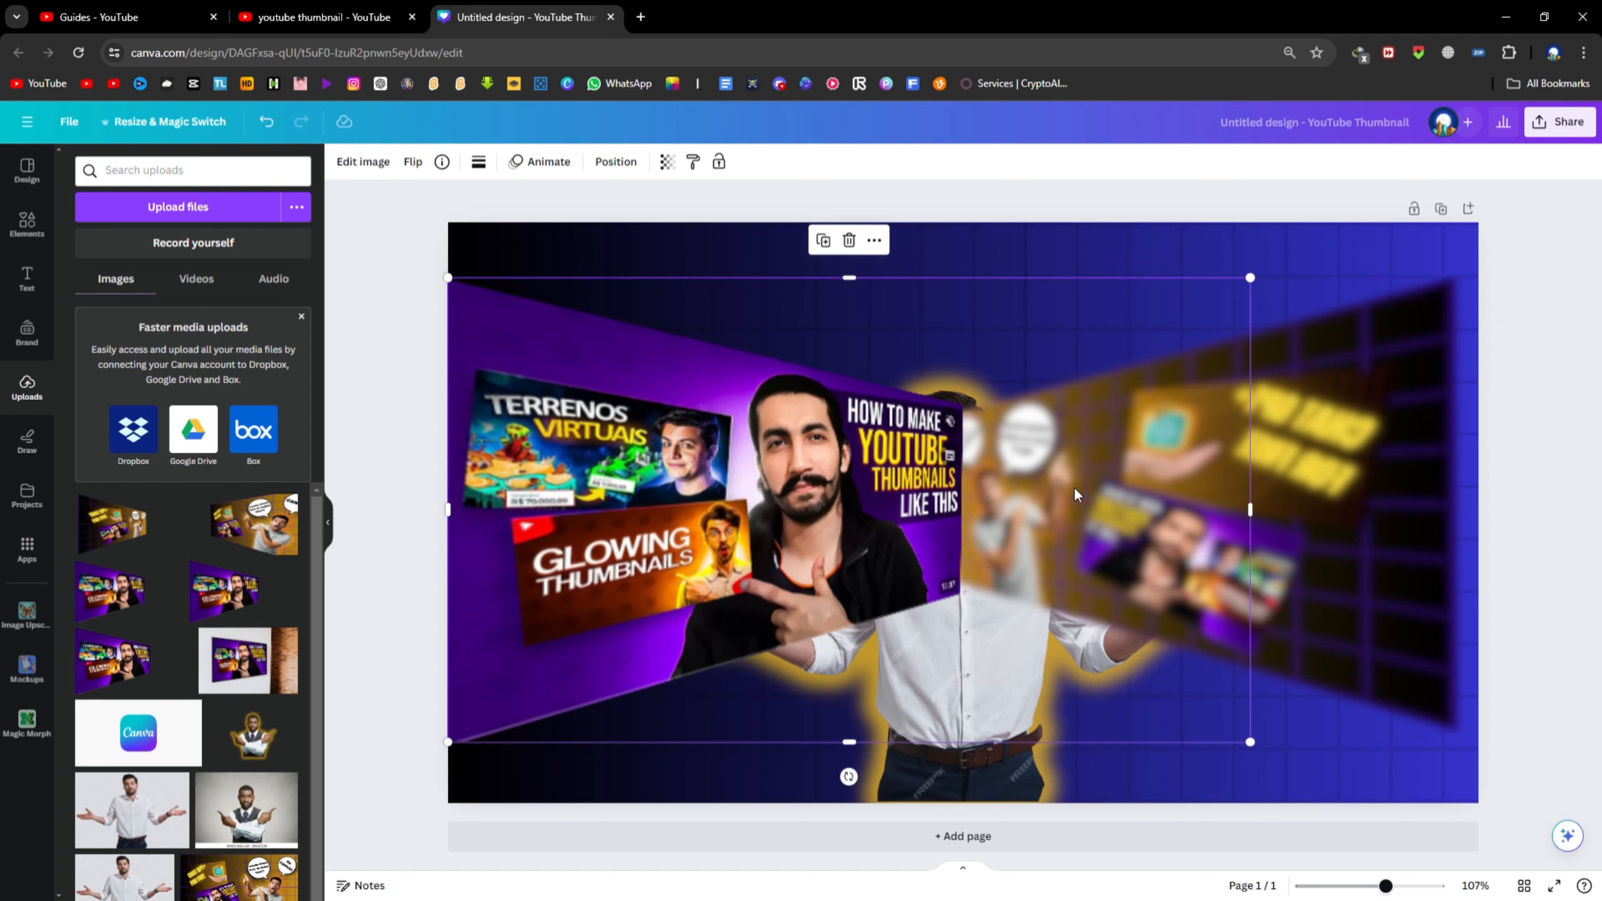
drag(1252, 279, 1205, 303)
drag(1112, 422, 1122, 411)
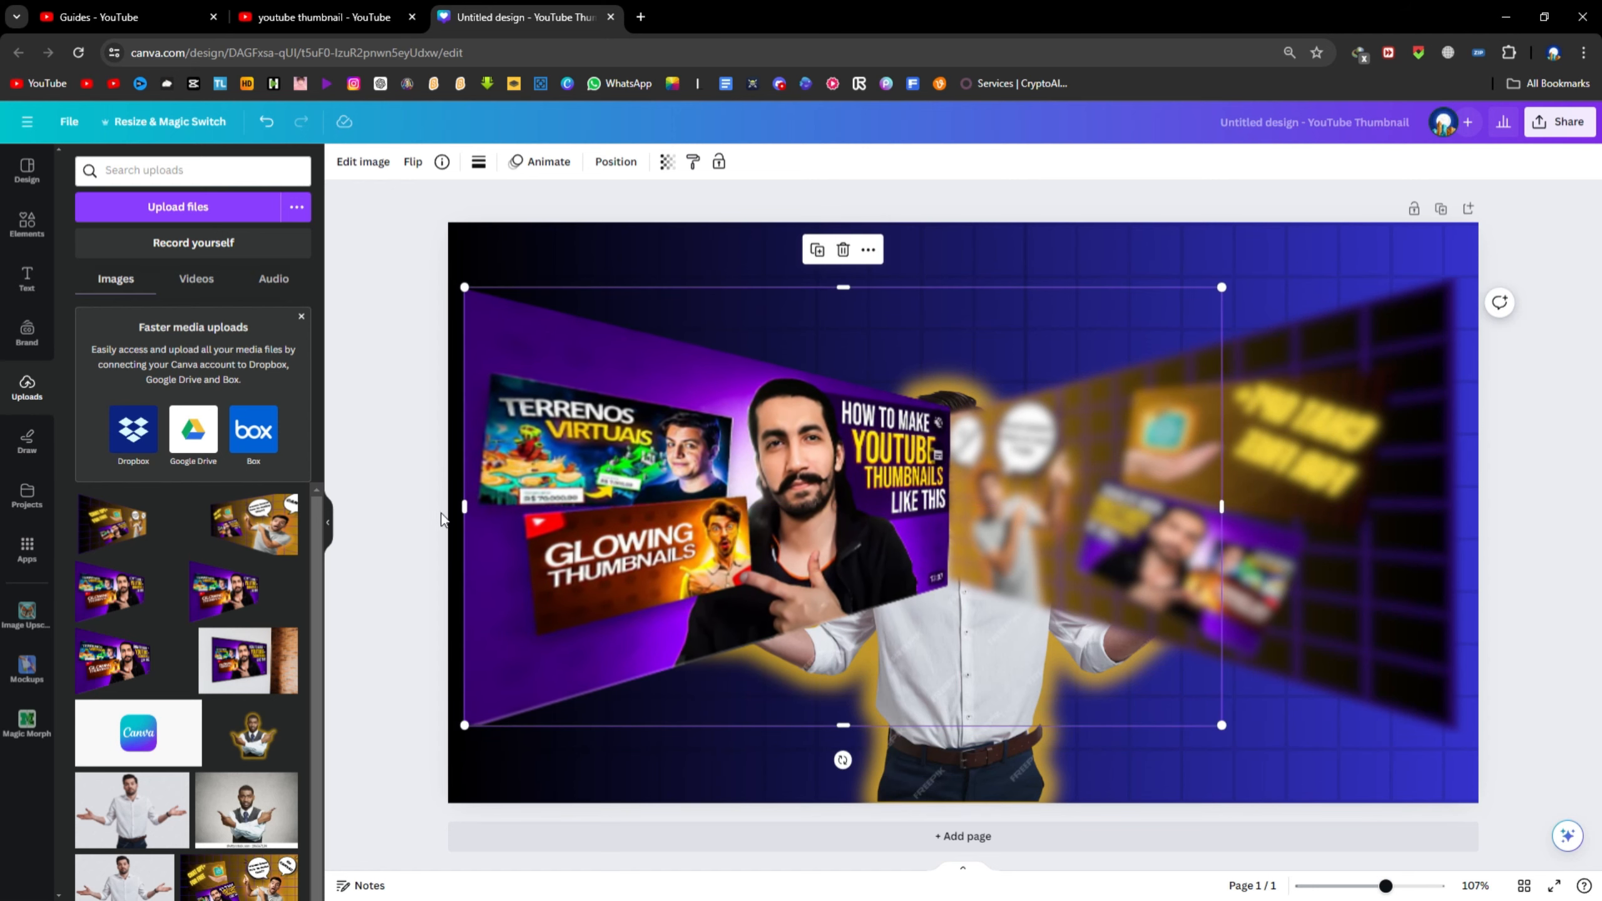
drag(464, 508, 448, 509)
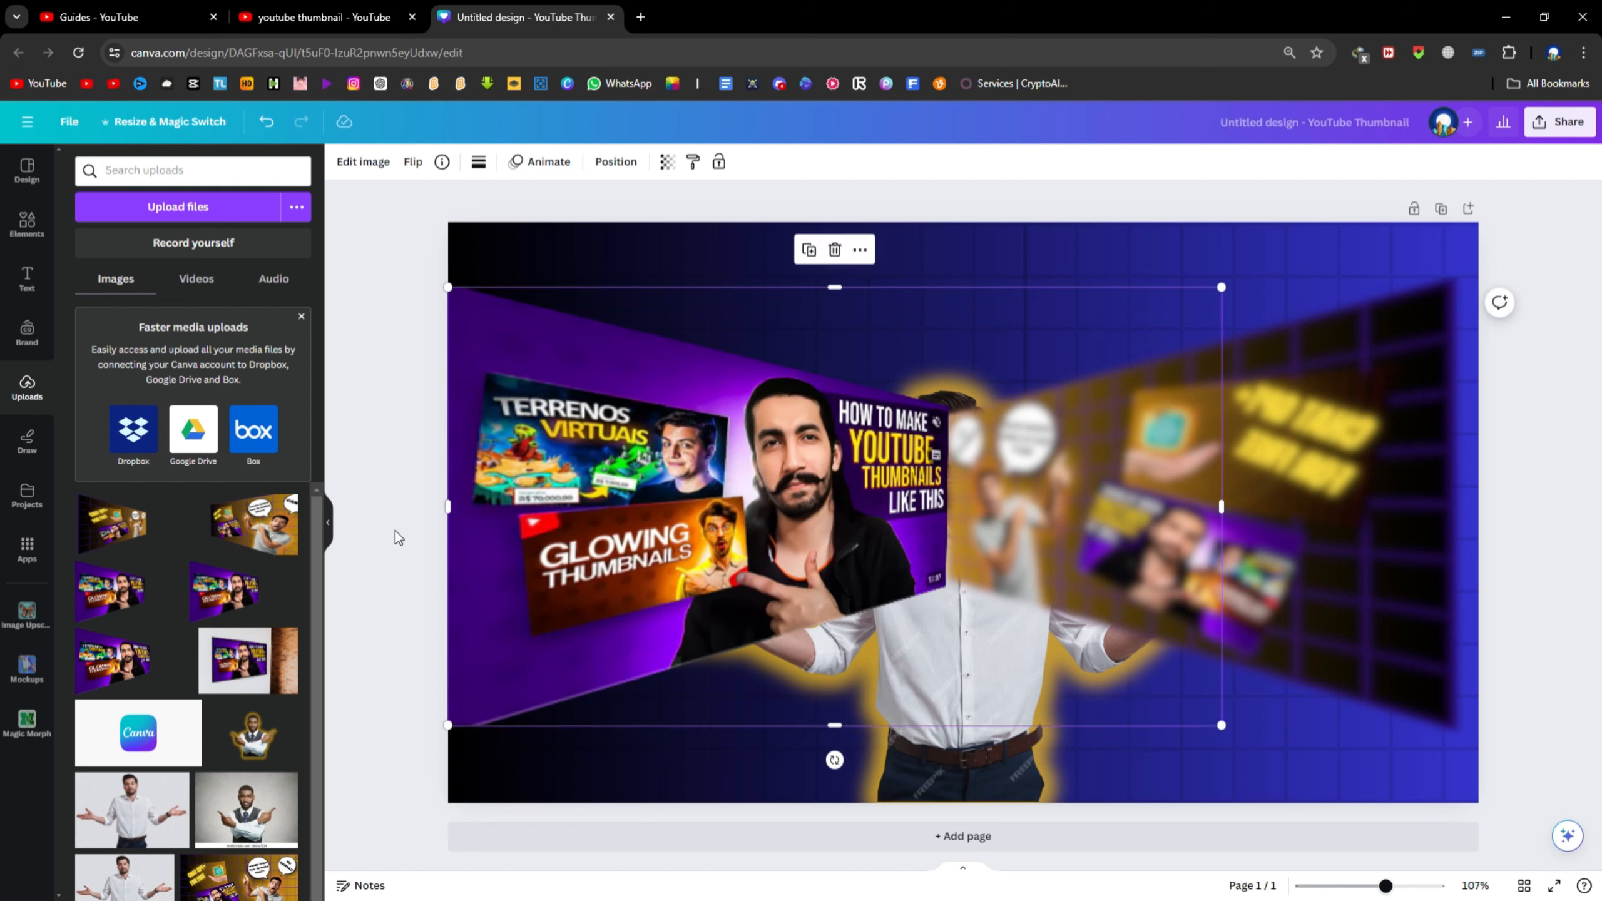
drag(679, 548, 680, 552)
Brush blur over the whole new purple mockup with brush size 100 and intensity 15
click(379, 163)
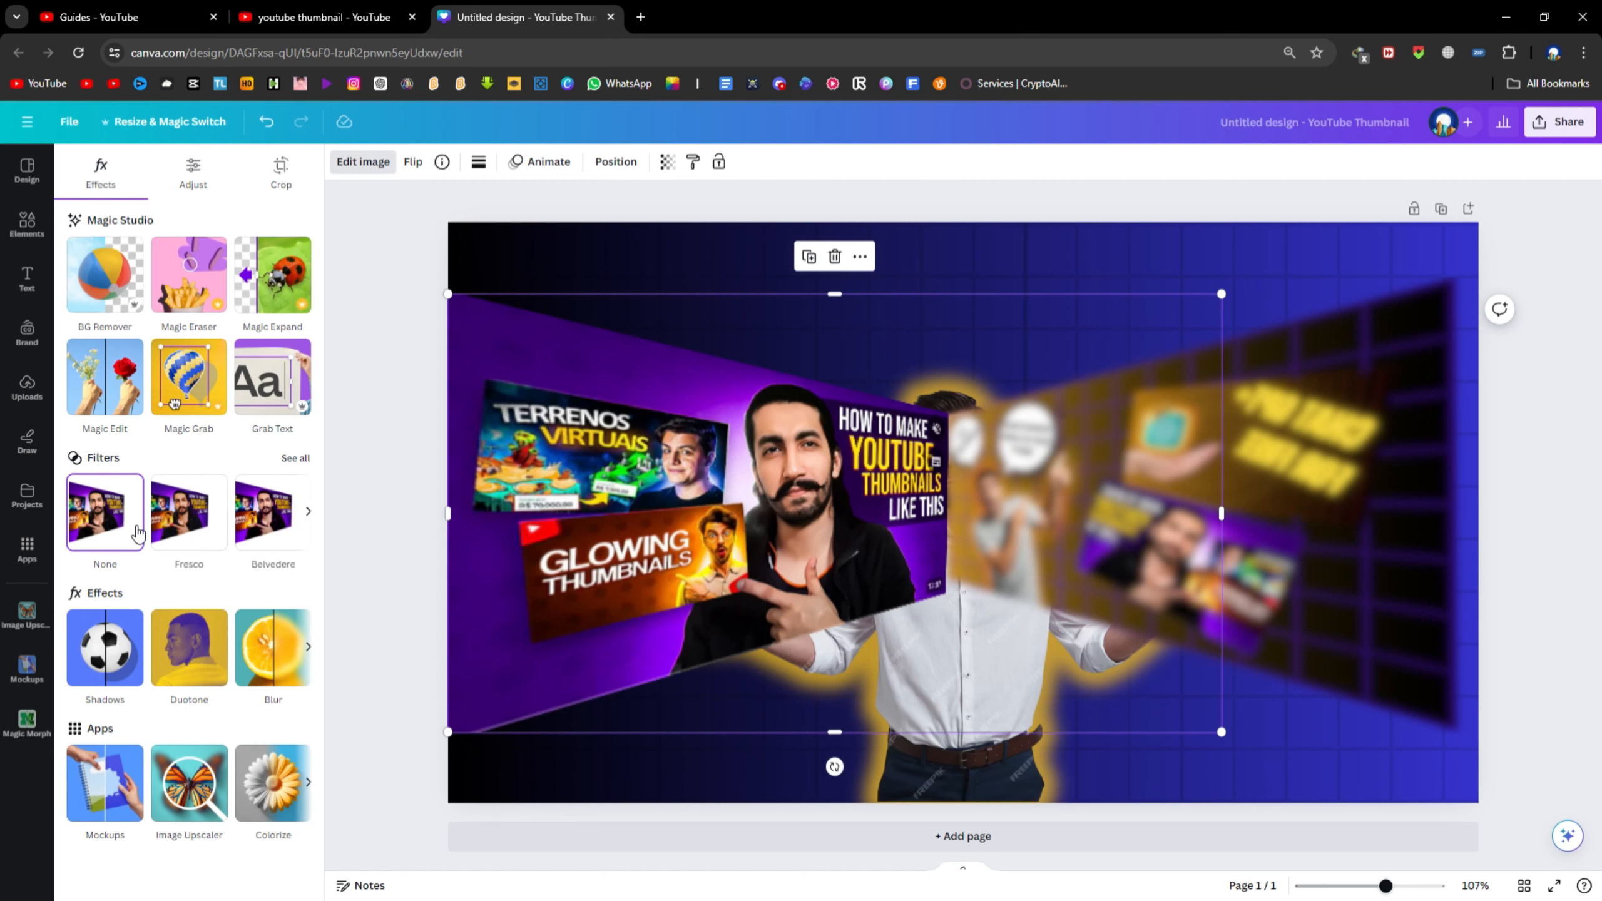
click(244, 644)
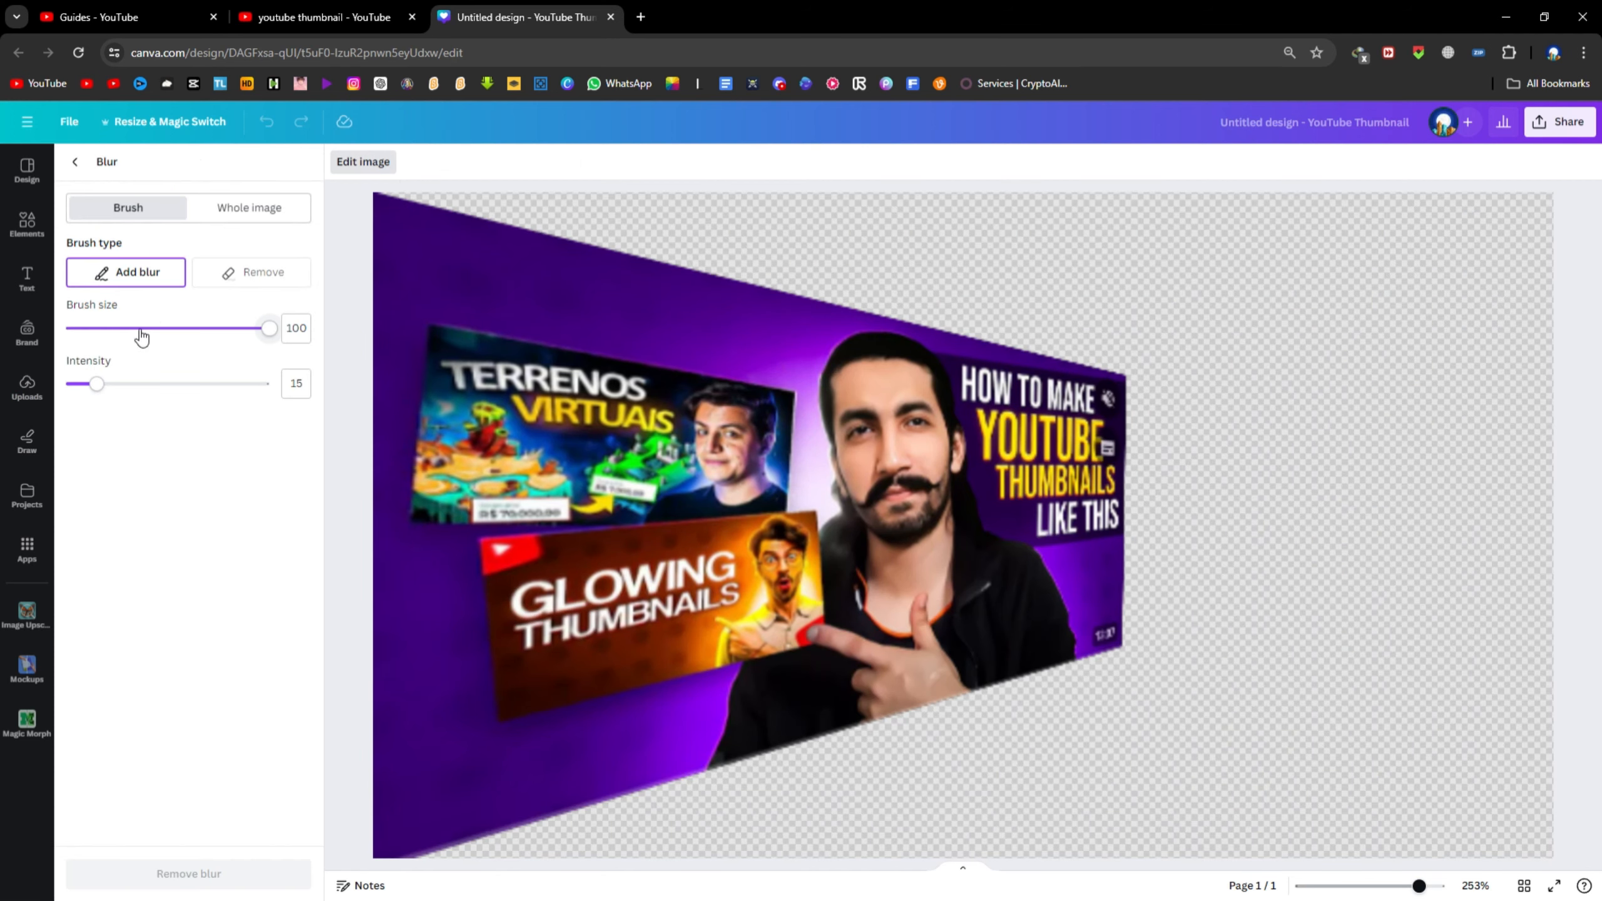
mouse_move(389, 309)
mouse_down()
mouse_move(414, 248)
mouse_move(430, 867)
mouse_move(1160, 663)
mouse_move(1128, 397)
mouse_move(397, 258)
mouse_move(953, 421)
mouse_move(573, 456)
mouse_move(233, 450)
mouse_move(930, 510)
mouse_move(557, 513)
mouse_move(483, 593)
mouse_move(692, 632)
mouse_move(704, 664)
mouse_move(418, 706)
mouse_move(350, 833)
mouse_move(995, 581)
mouse_move(1082, 579)
mouse_move(1091, 621)
mouse_move(874, 605)
mouse_move(594, 446)
mouse_move(657, 346)
mouse_move(973, 410)
mouse_move(1062, 410)
mouse_move(758, 370)
mouse_move(361, 259)
mouse_move(595, 280)
mouse_move(1057, 395)
mouse_move(1120, 558)
mouse_move(681, 692)
mouse_move(356, 674)
mouse_move(461, 404)
mouse_up()
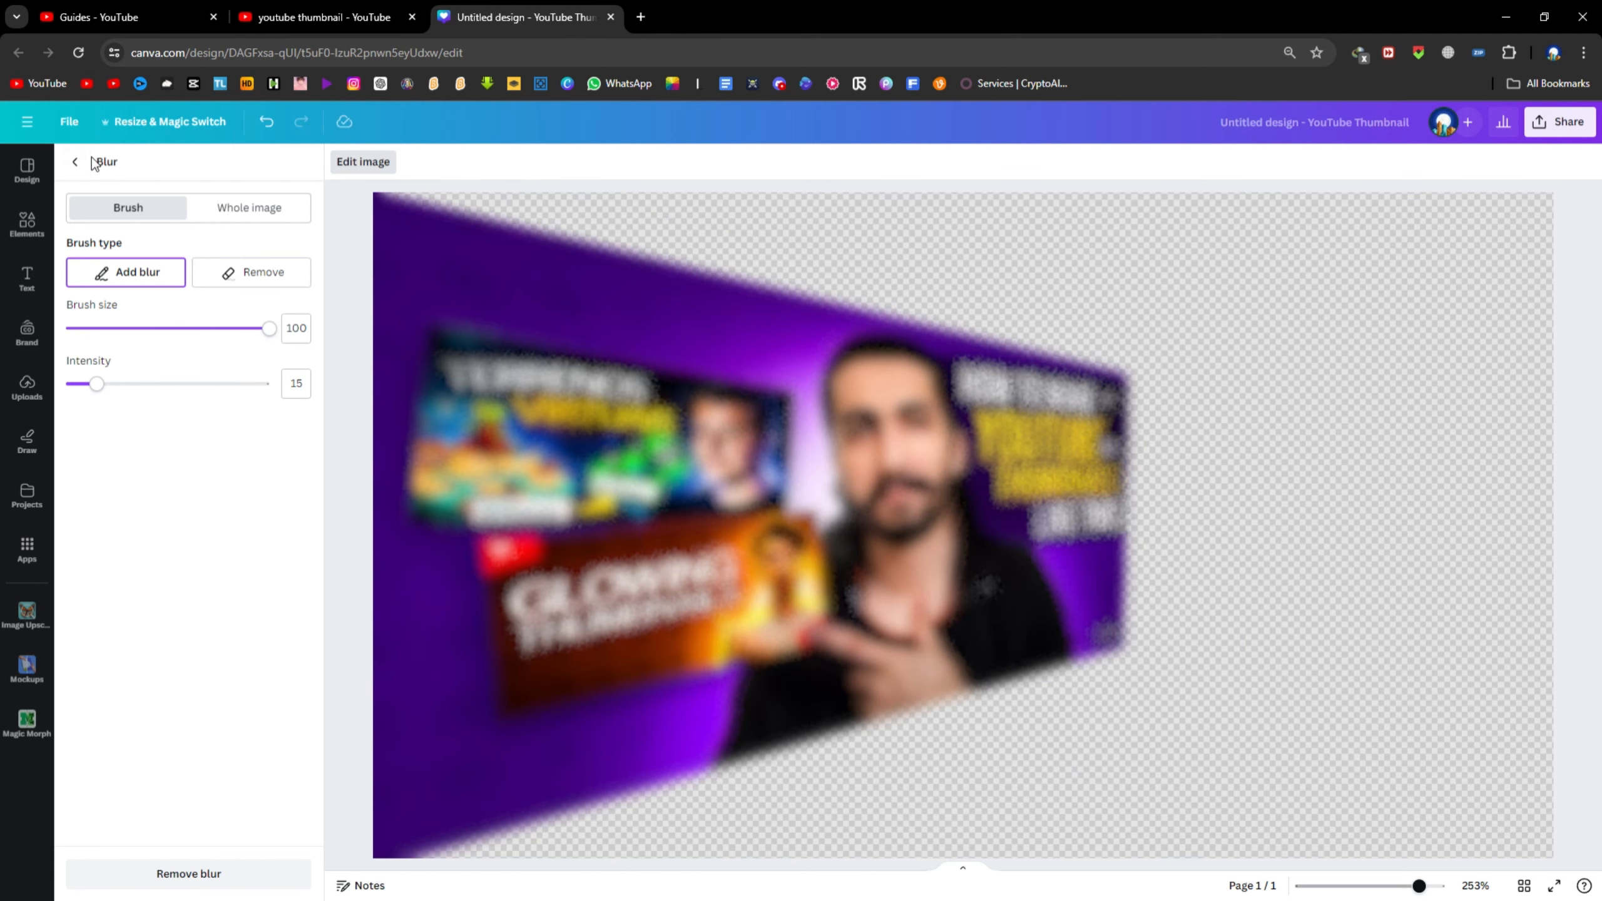
click(75, 162)
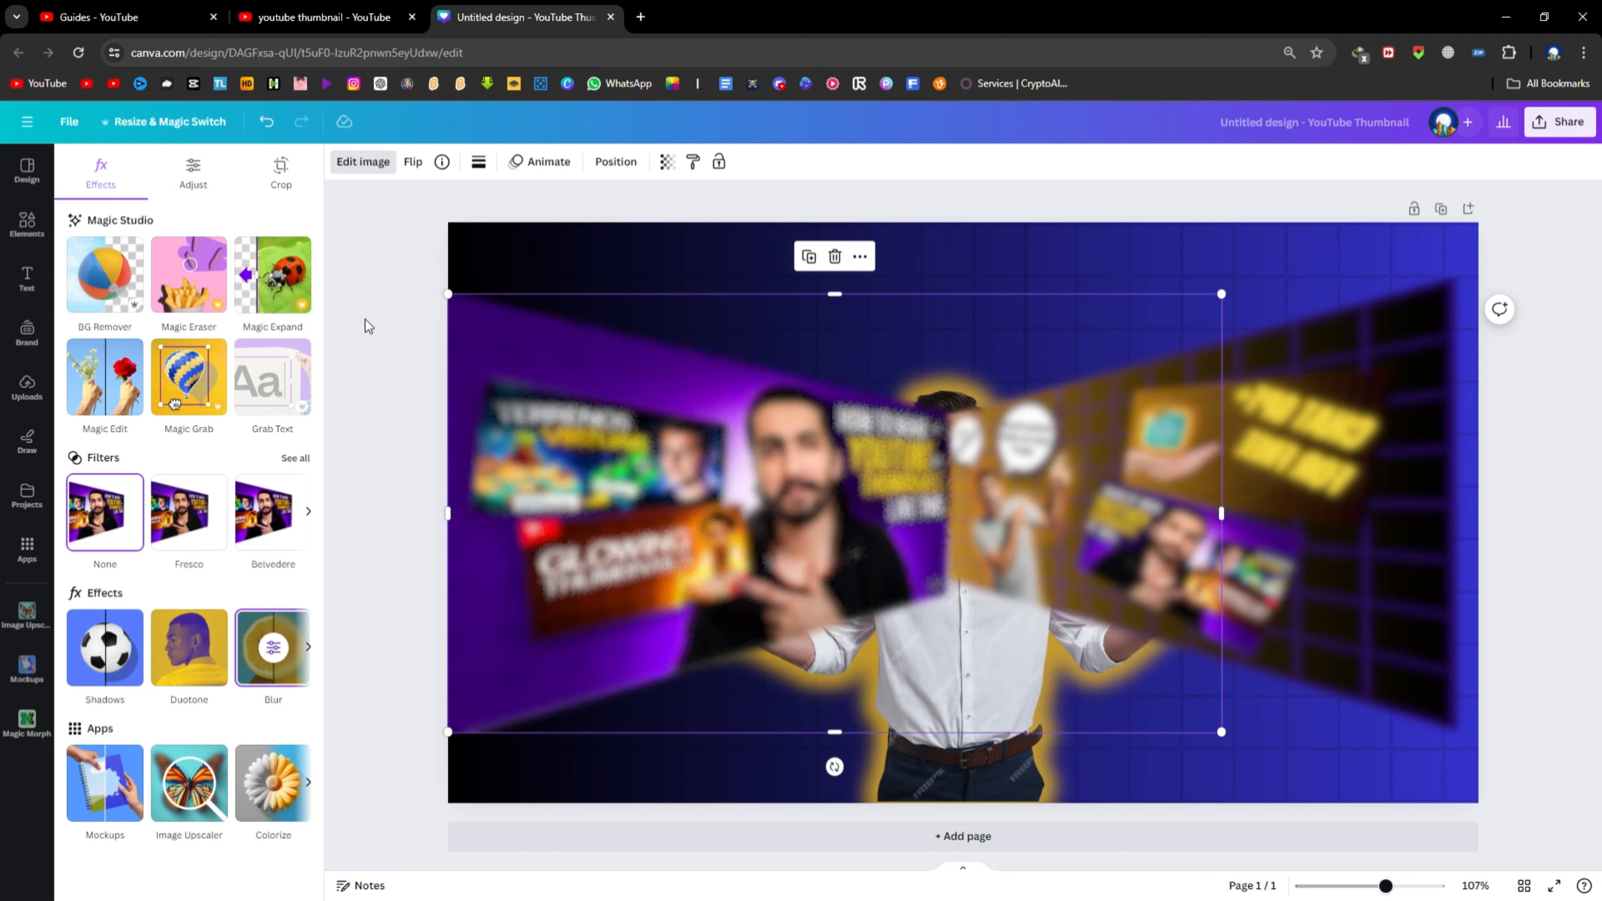
Send the purple mockup backward two layers so it sits behind the cut-out man
click(860, 256)
mouse_move(1002, 461)
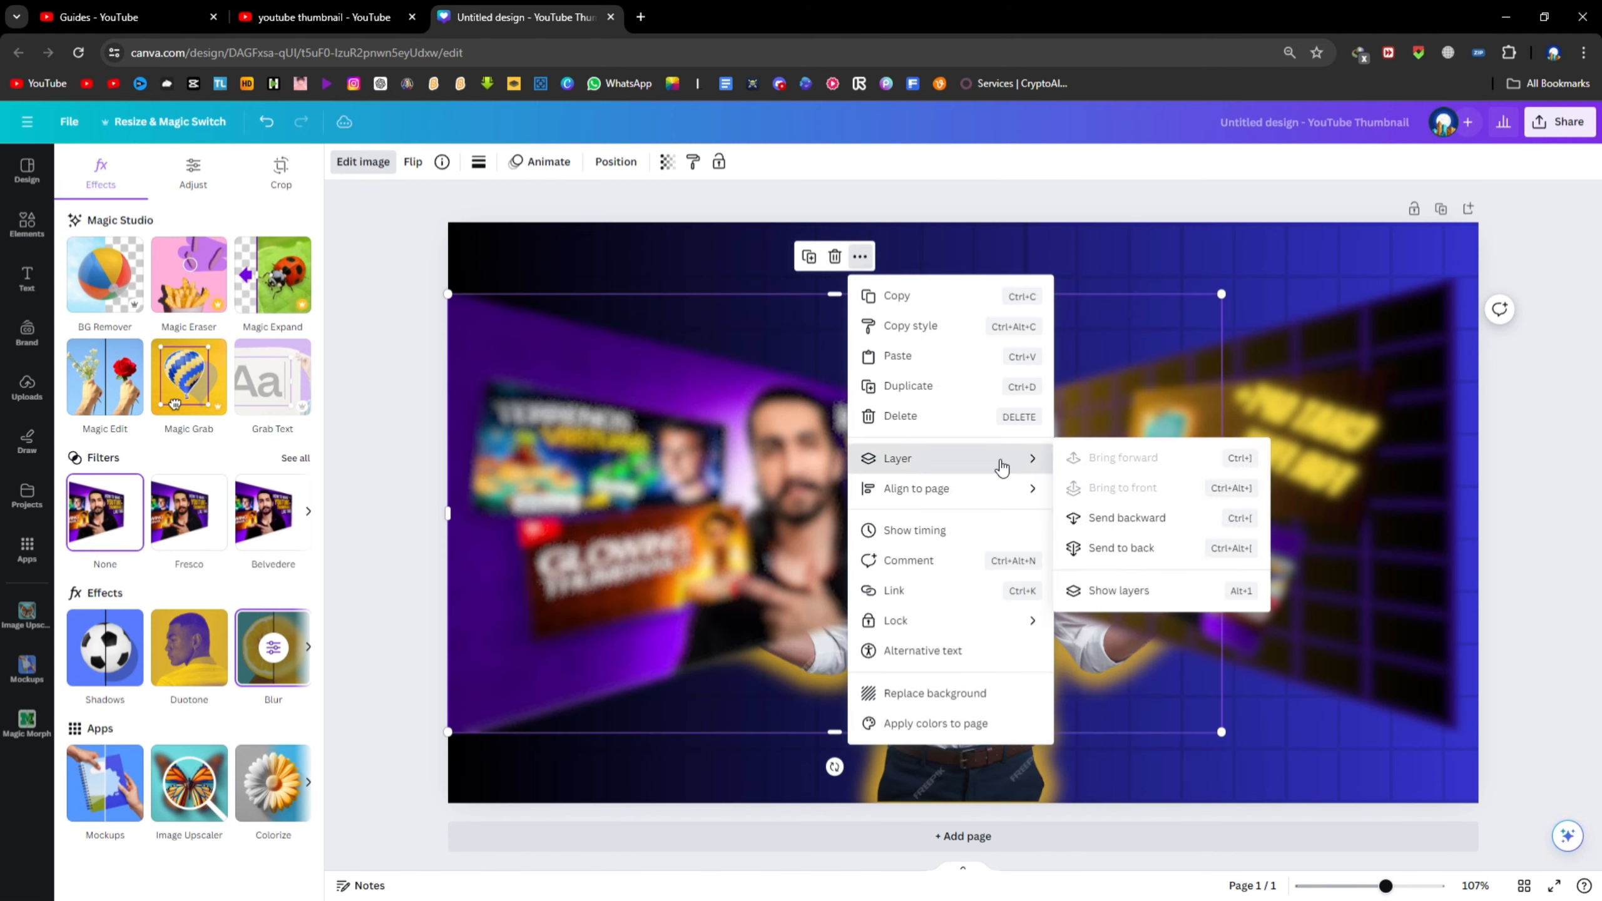
click(1097, 519)
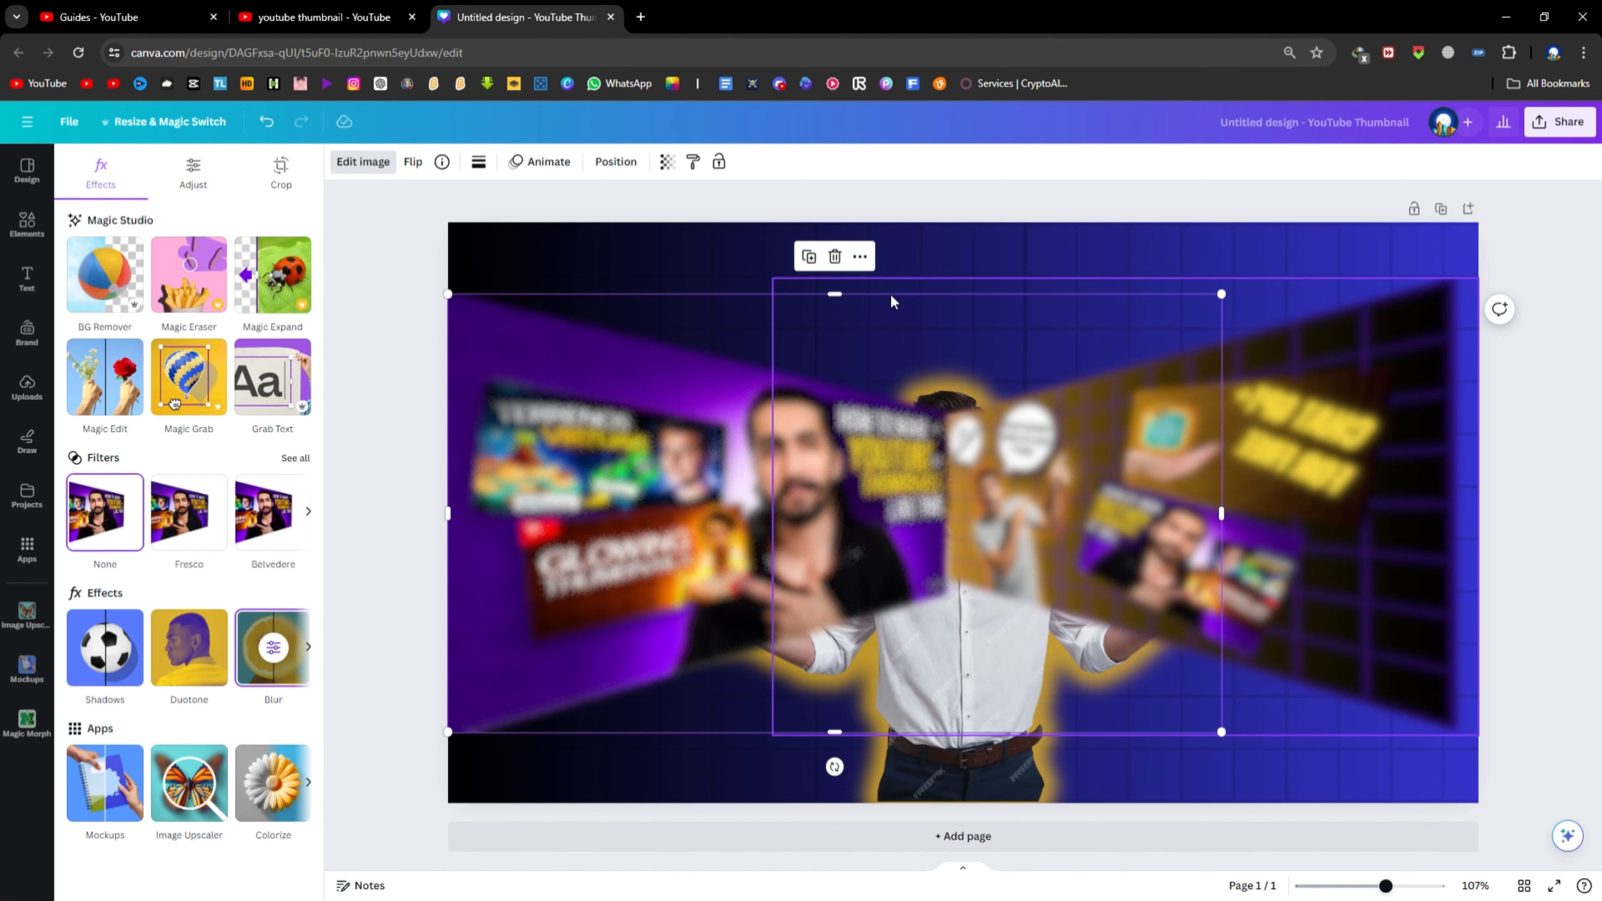
click(860, 257)
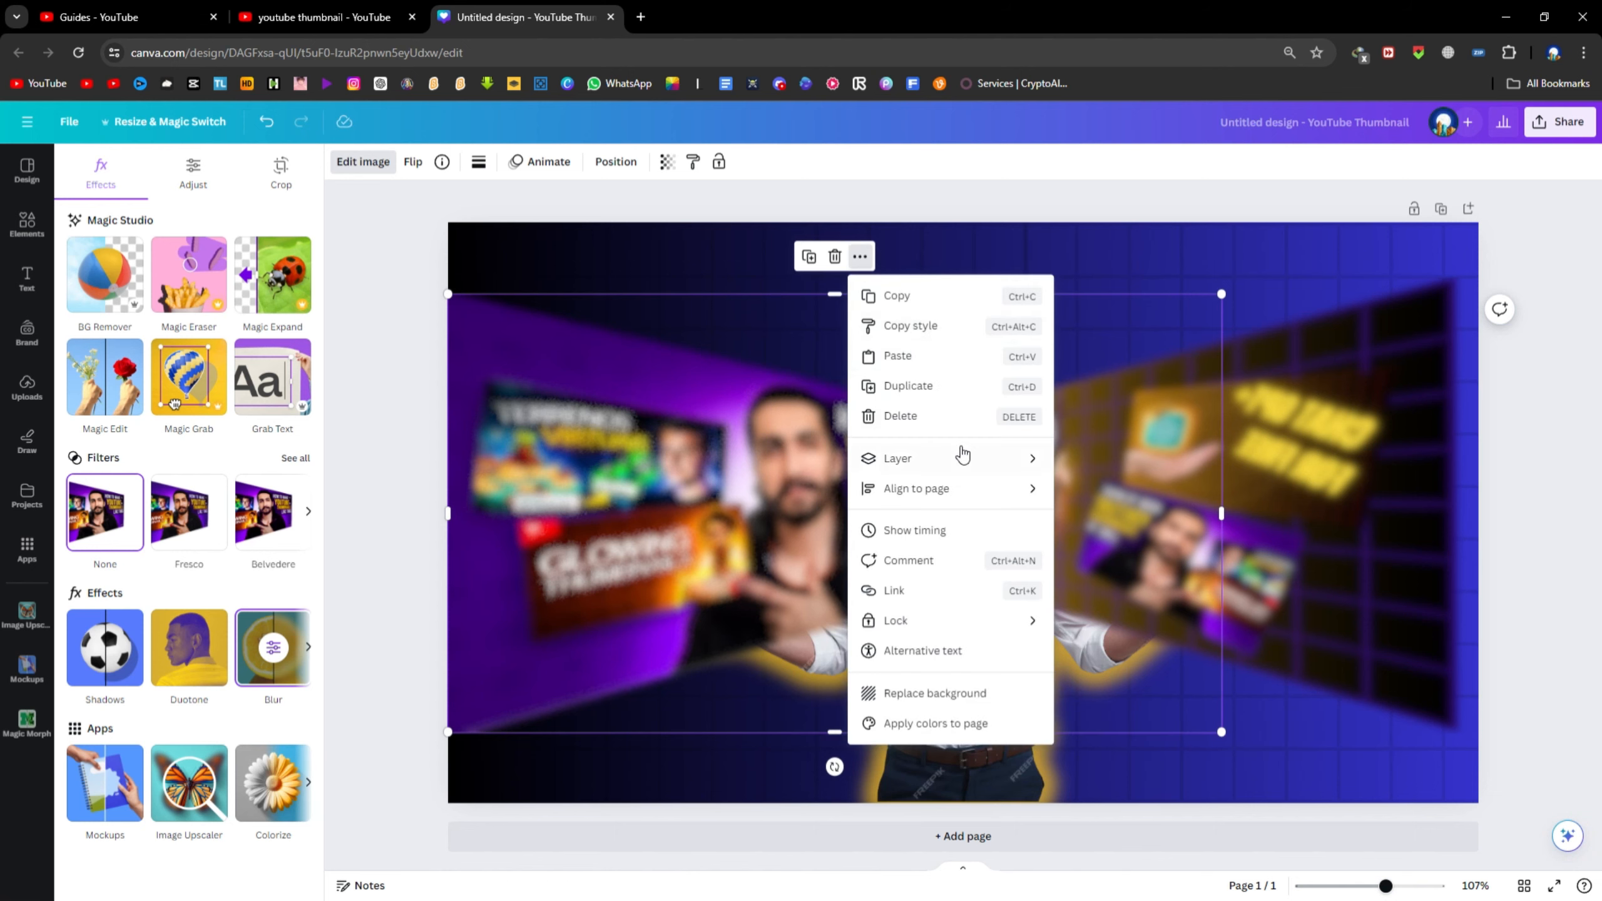
mouse_move(953, 459)
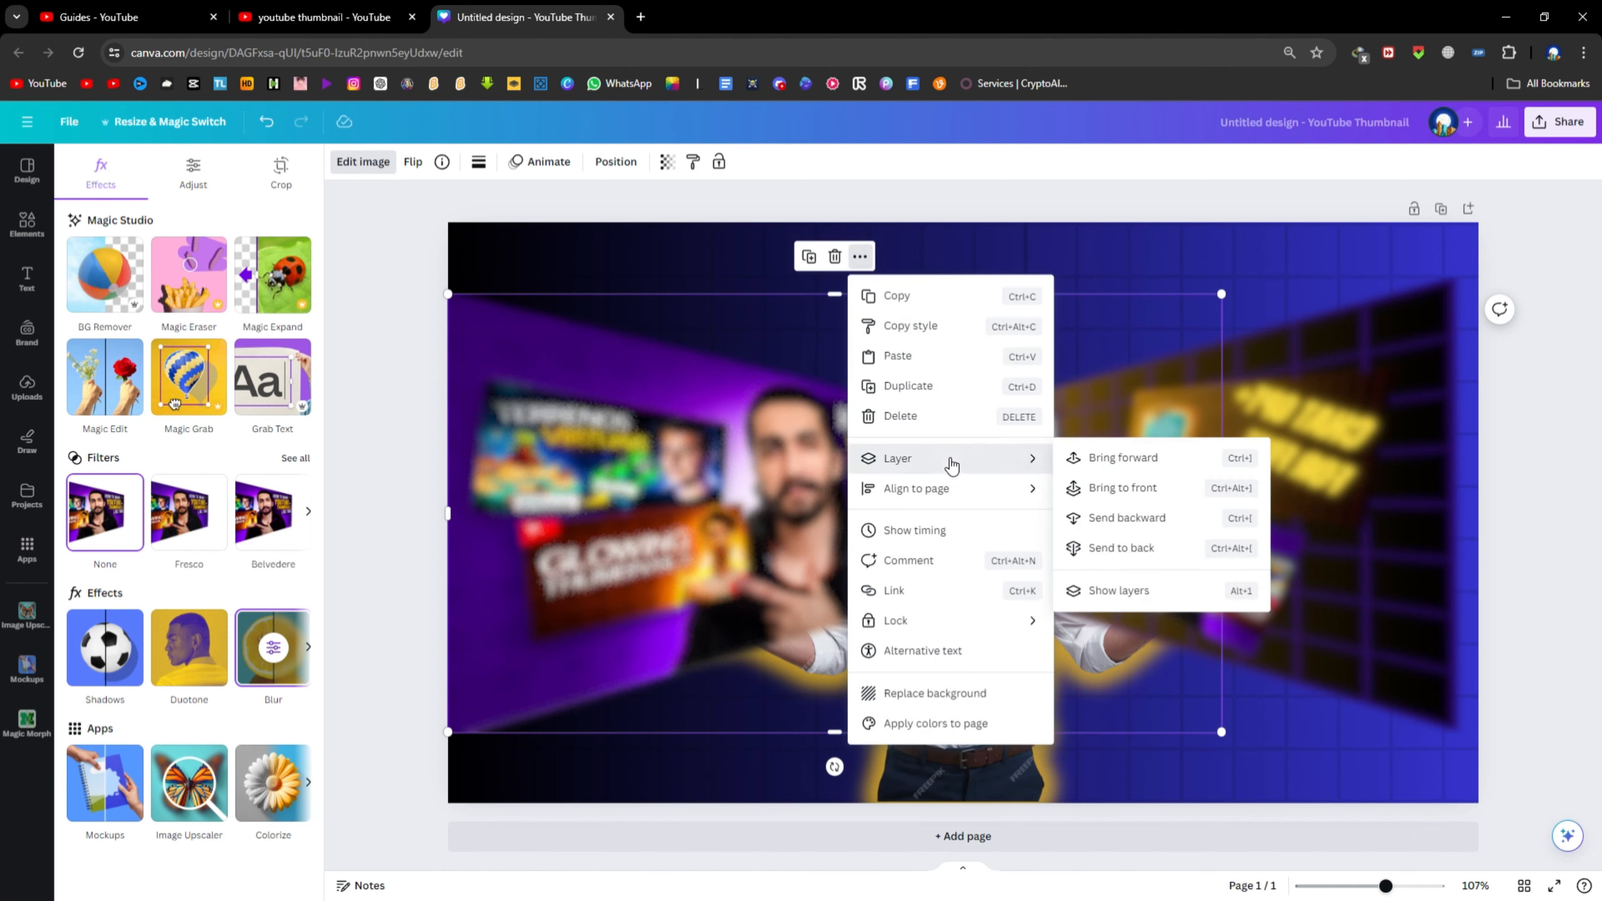
click(1087, 520)
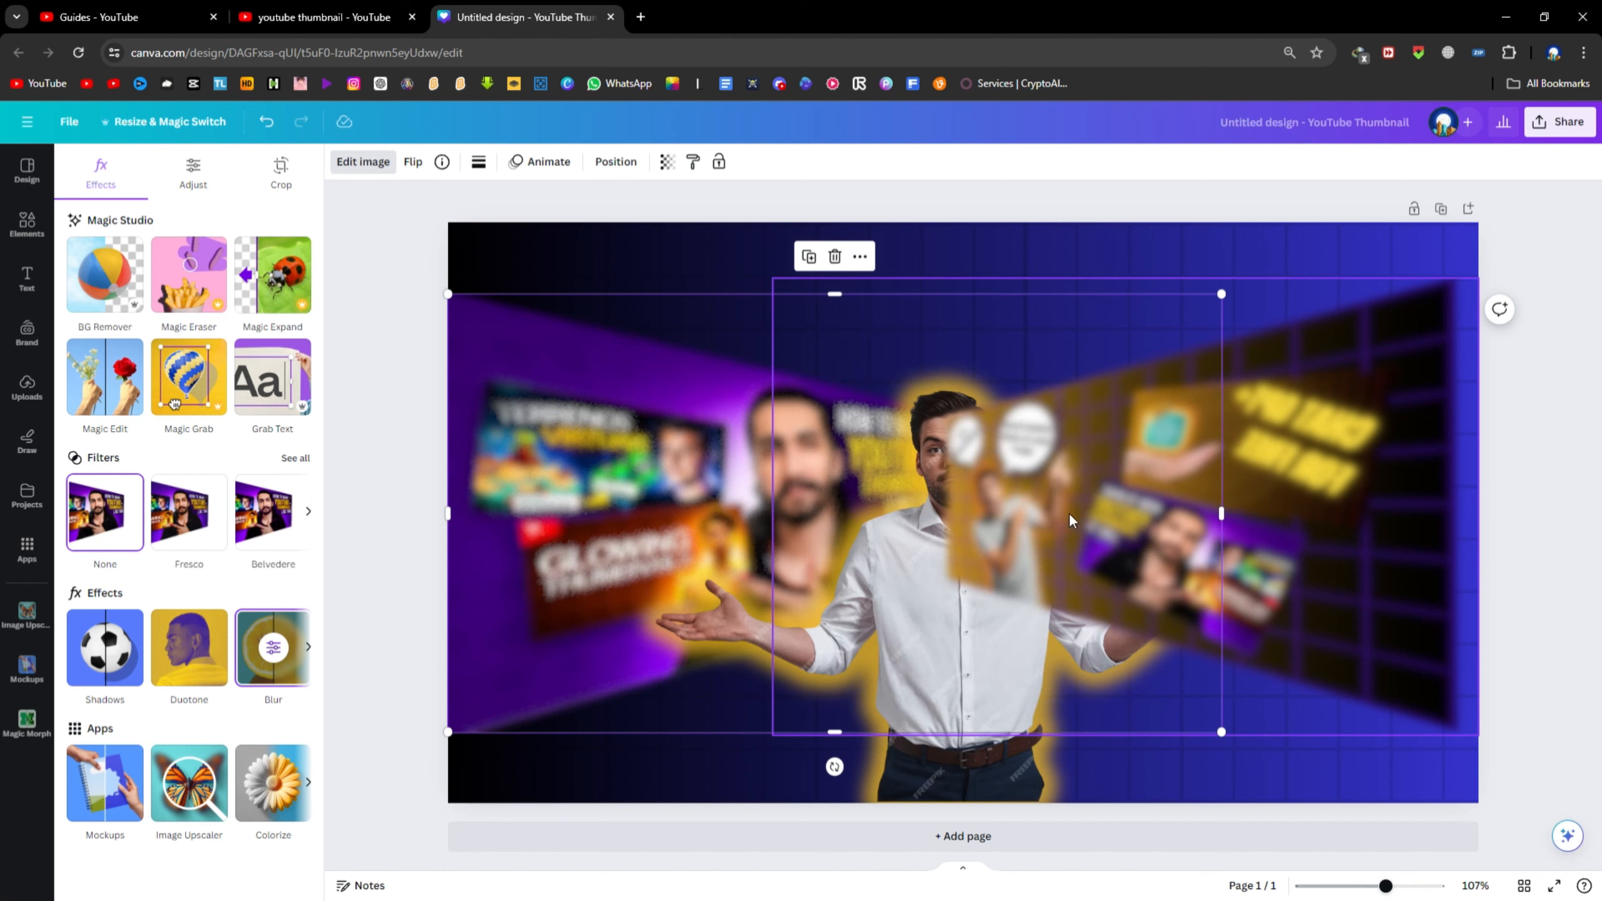
Send the "Chat GPT+ for free" mockup backward one layer, behind the cut-out man
click(1066, 337)
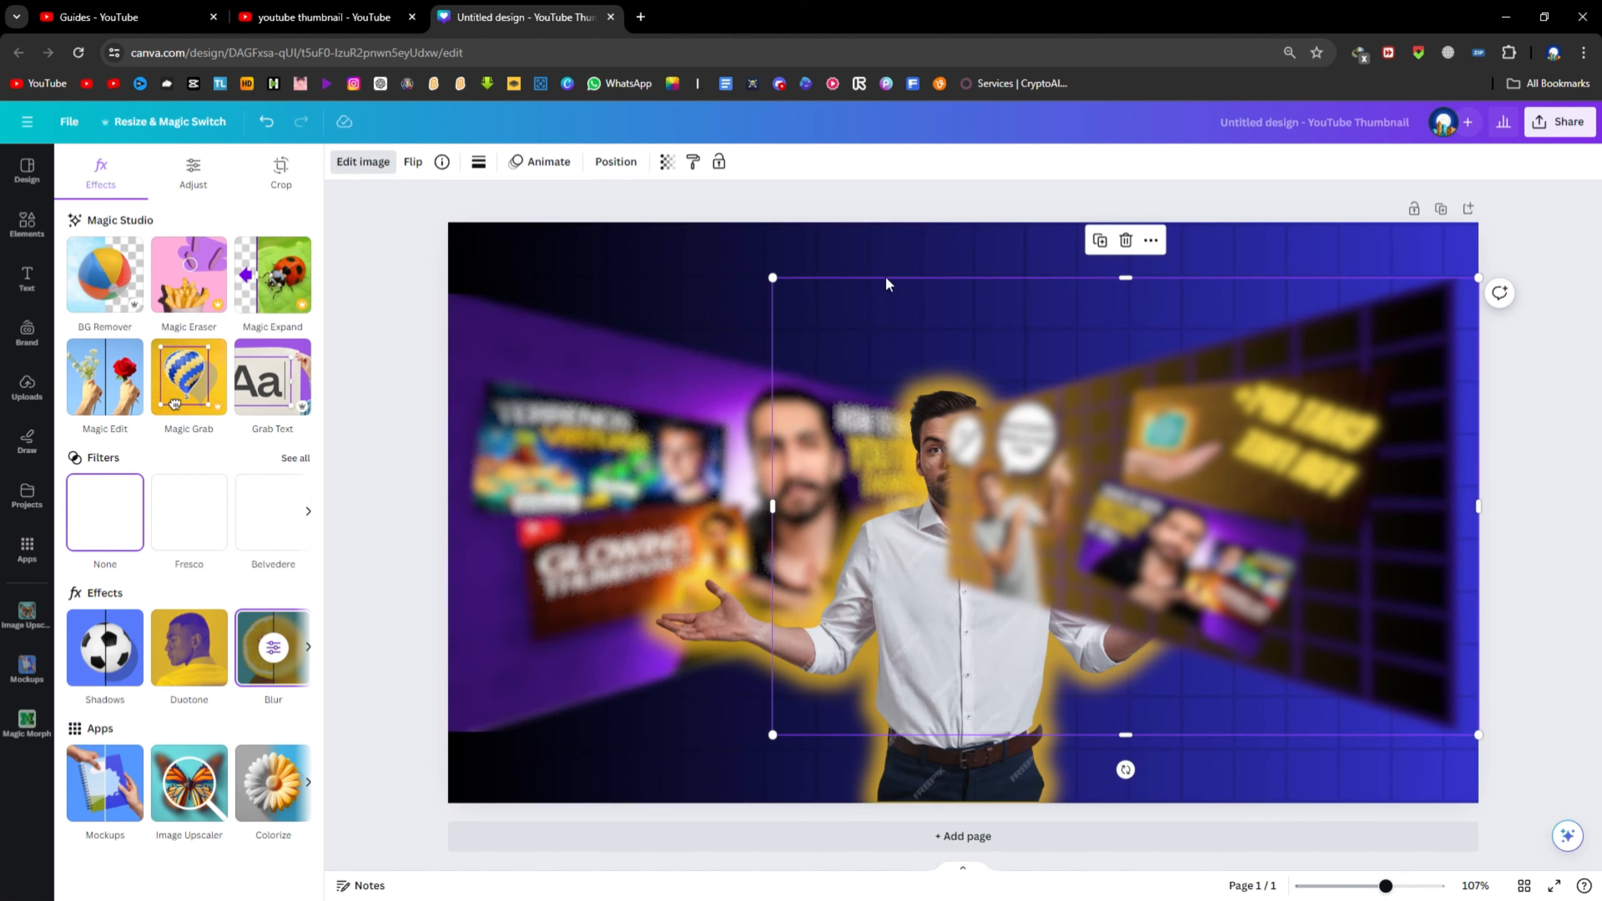
click(1153, 242)
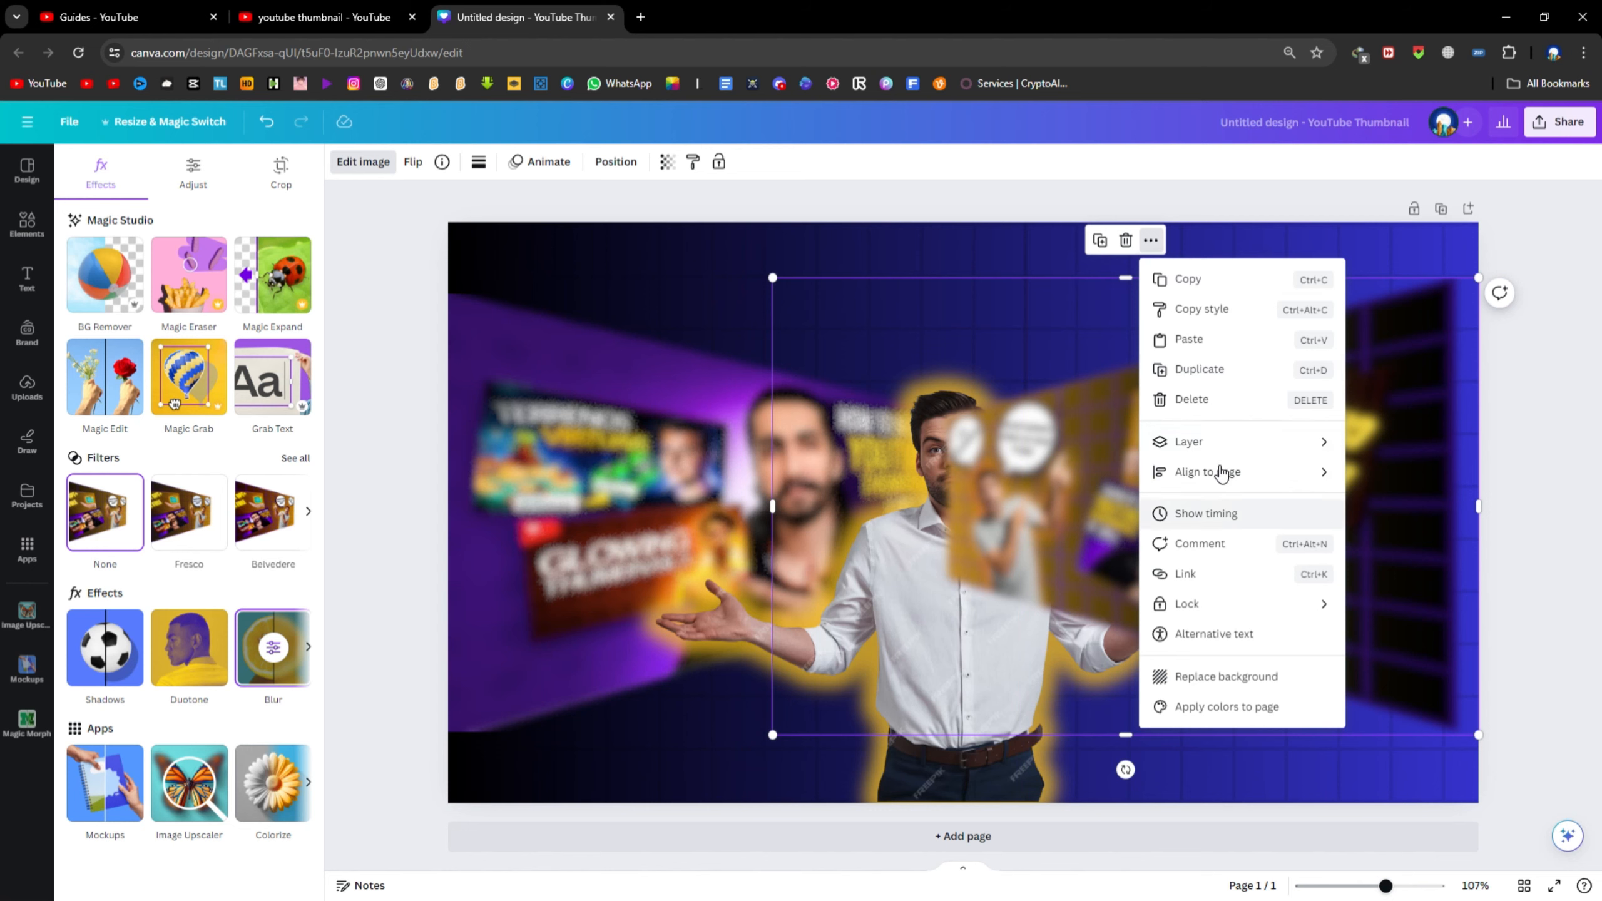
mouse_move(1219, 444)
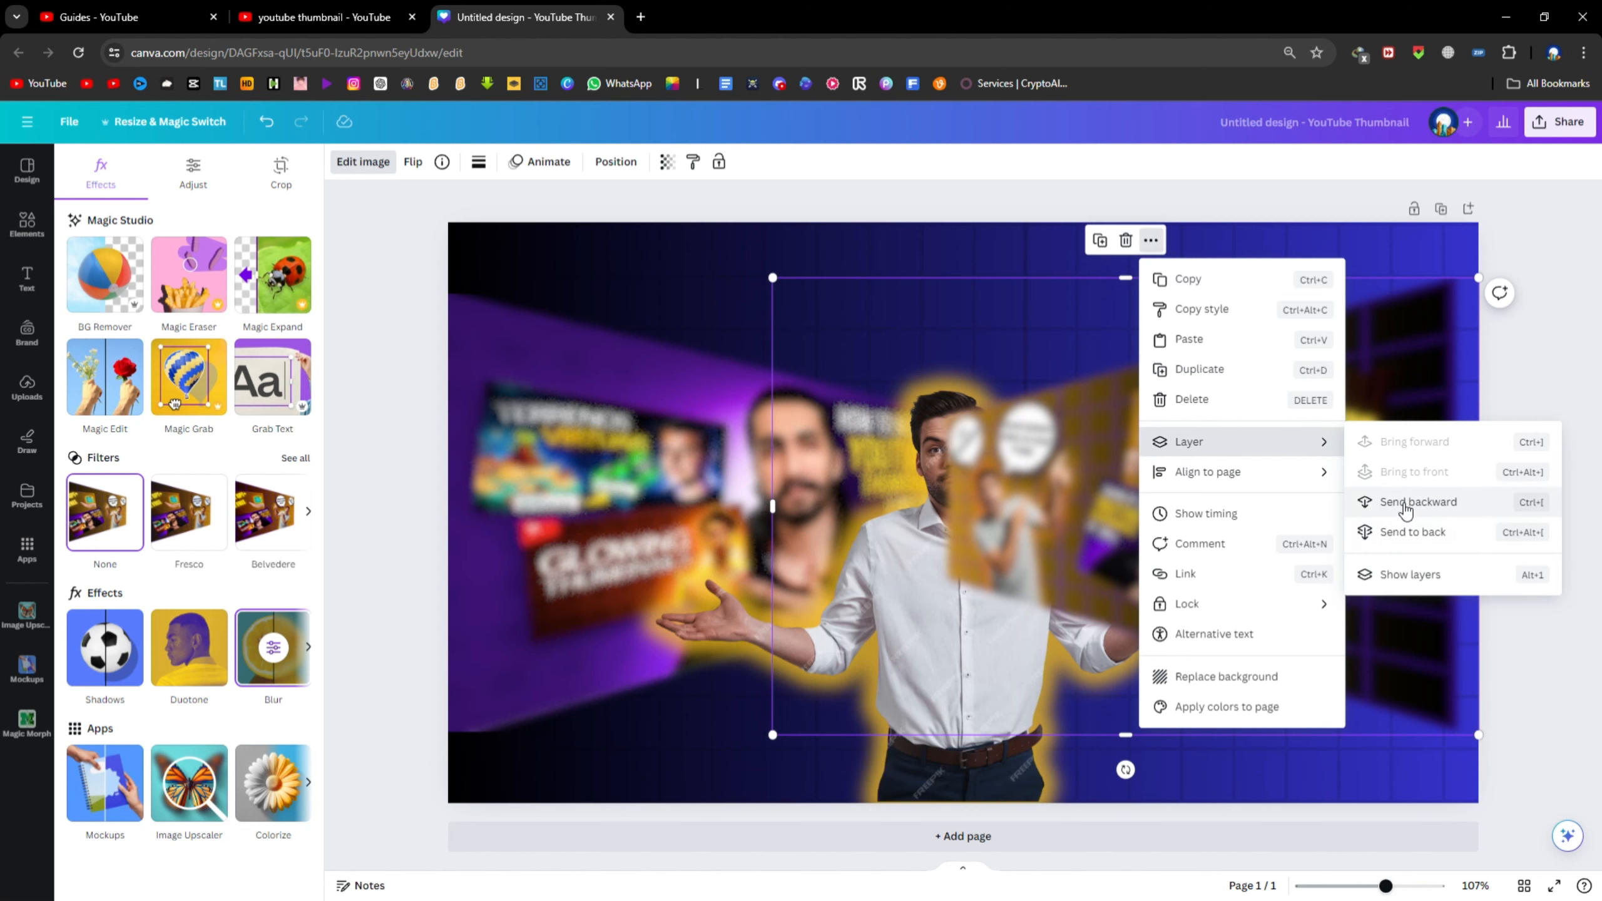
click(1402, 503)
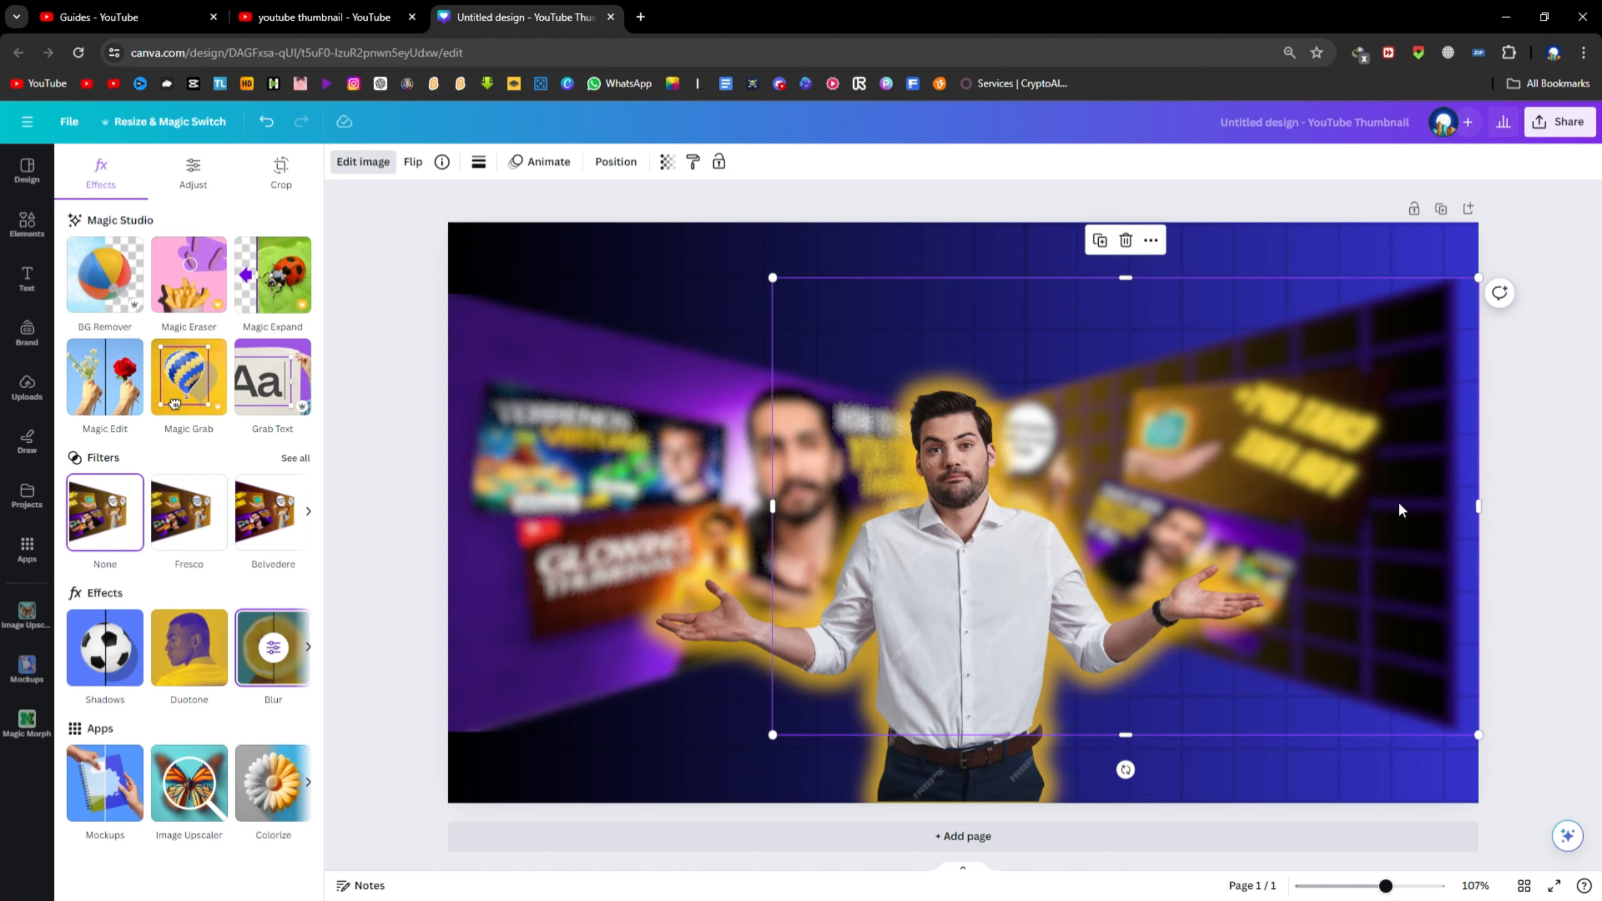
click(1560, 411)
Shift the picture to the right inside the "Chat GPT+ for free" mockup's crop frame until it reaches the canvas's right edge
click(1330, 466)
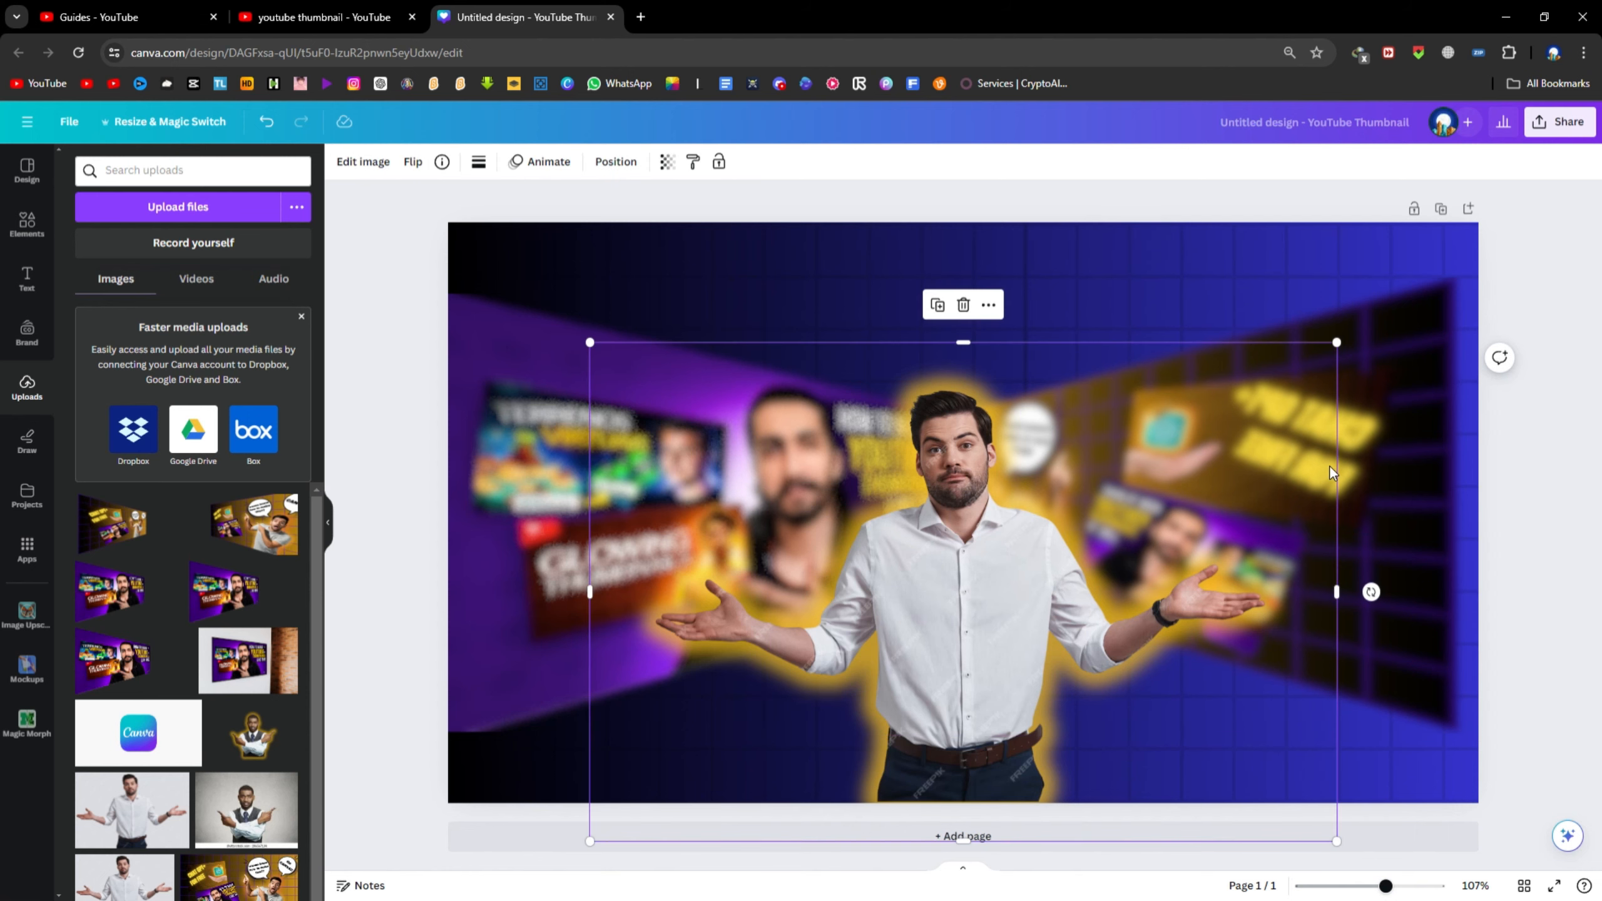
double_click(1330, 466)
click(1364, 470)
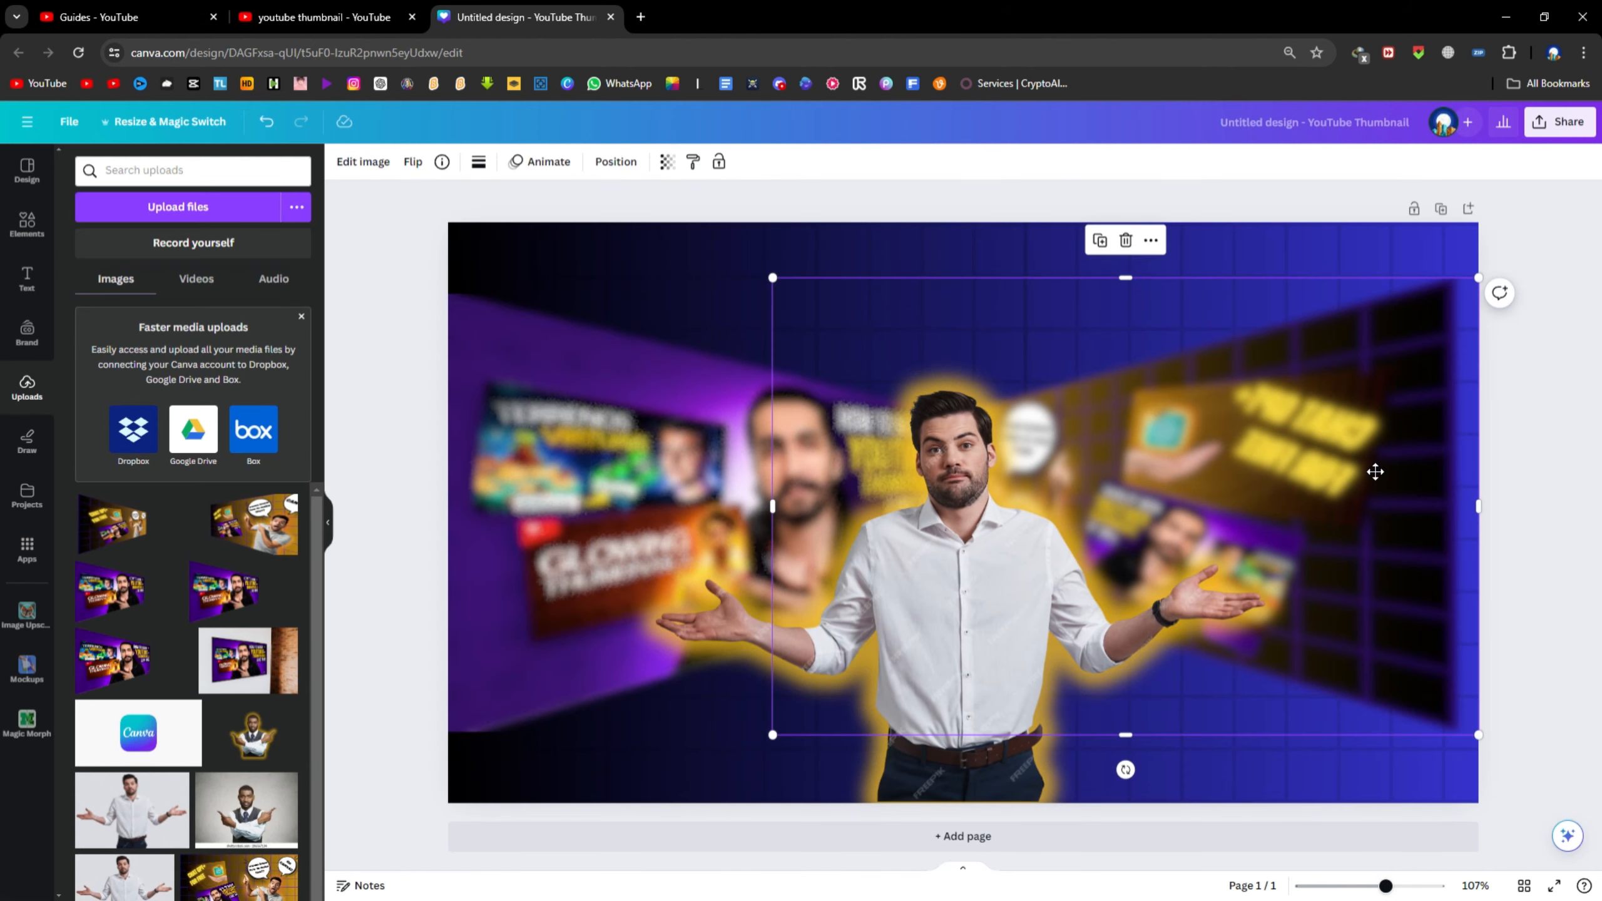
double_click(1383, 471)
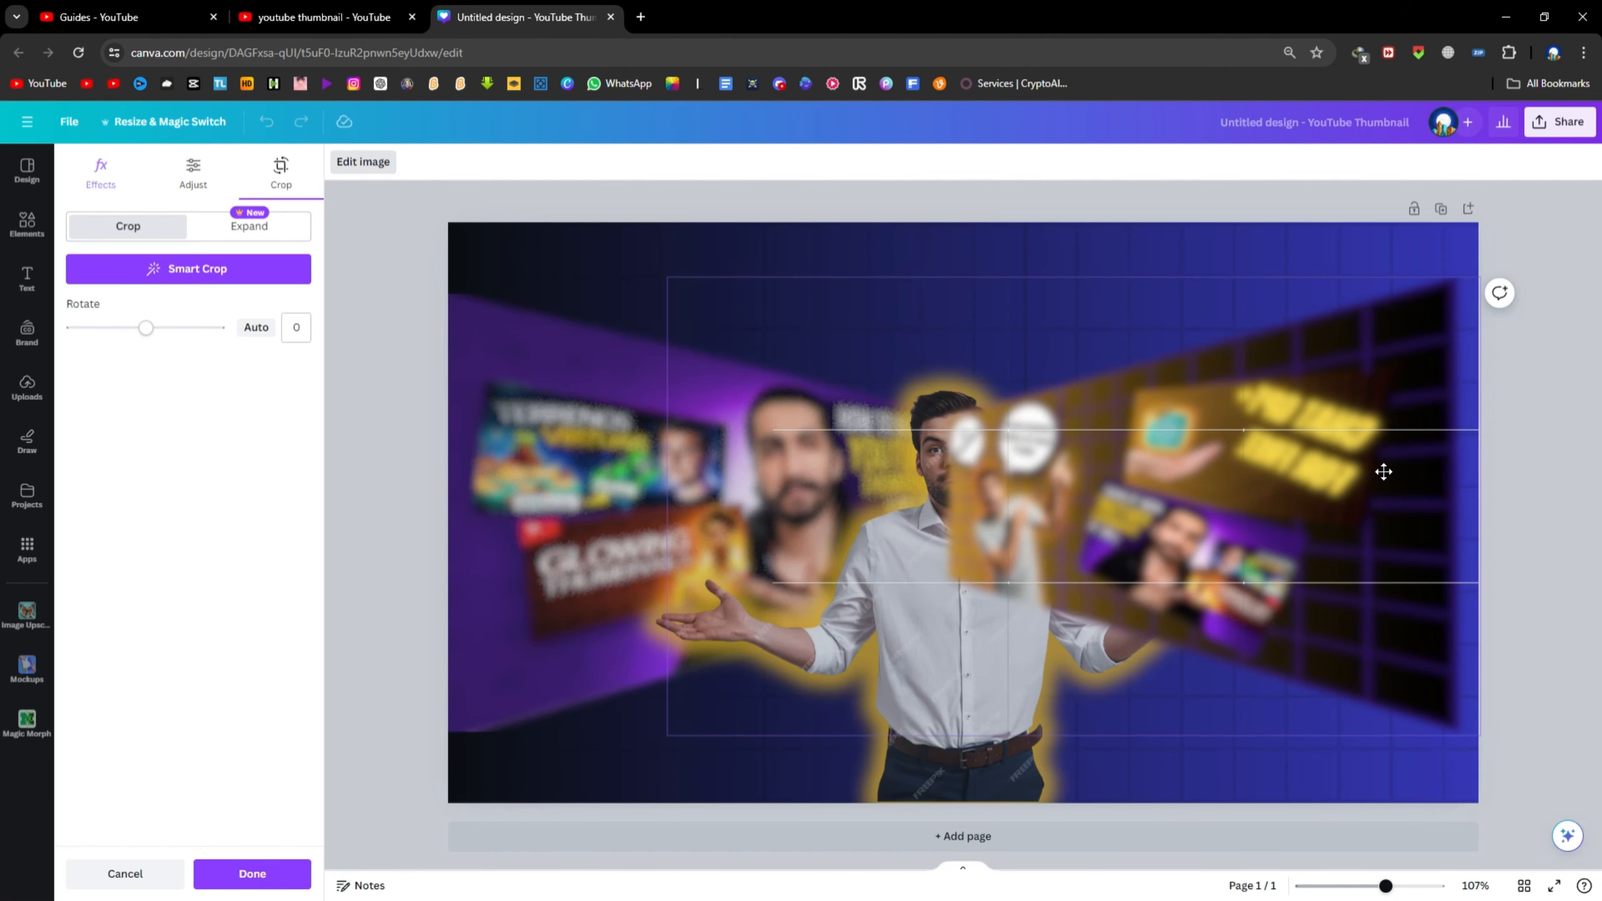
drag(1384, 471, 1413, 474)
click(1561, 239)
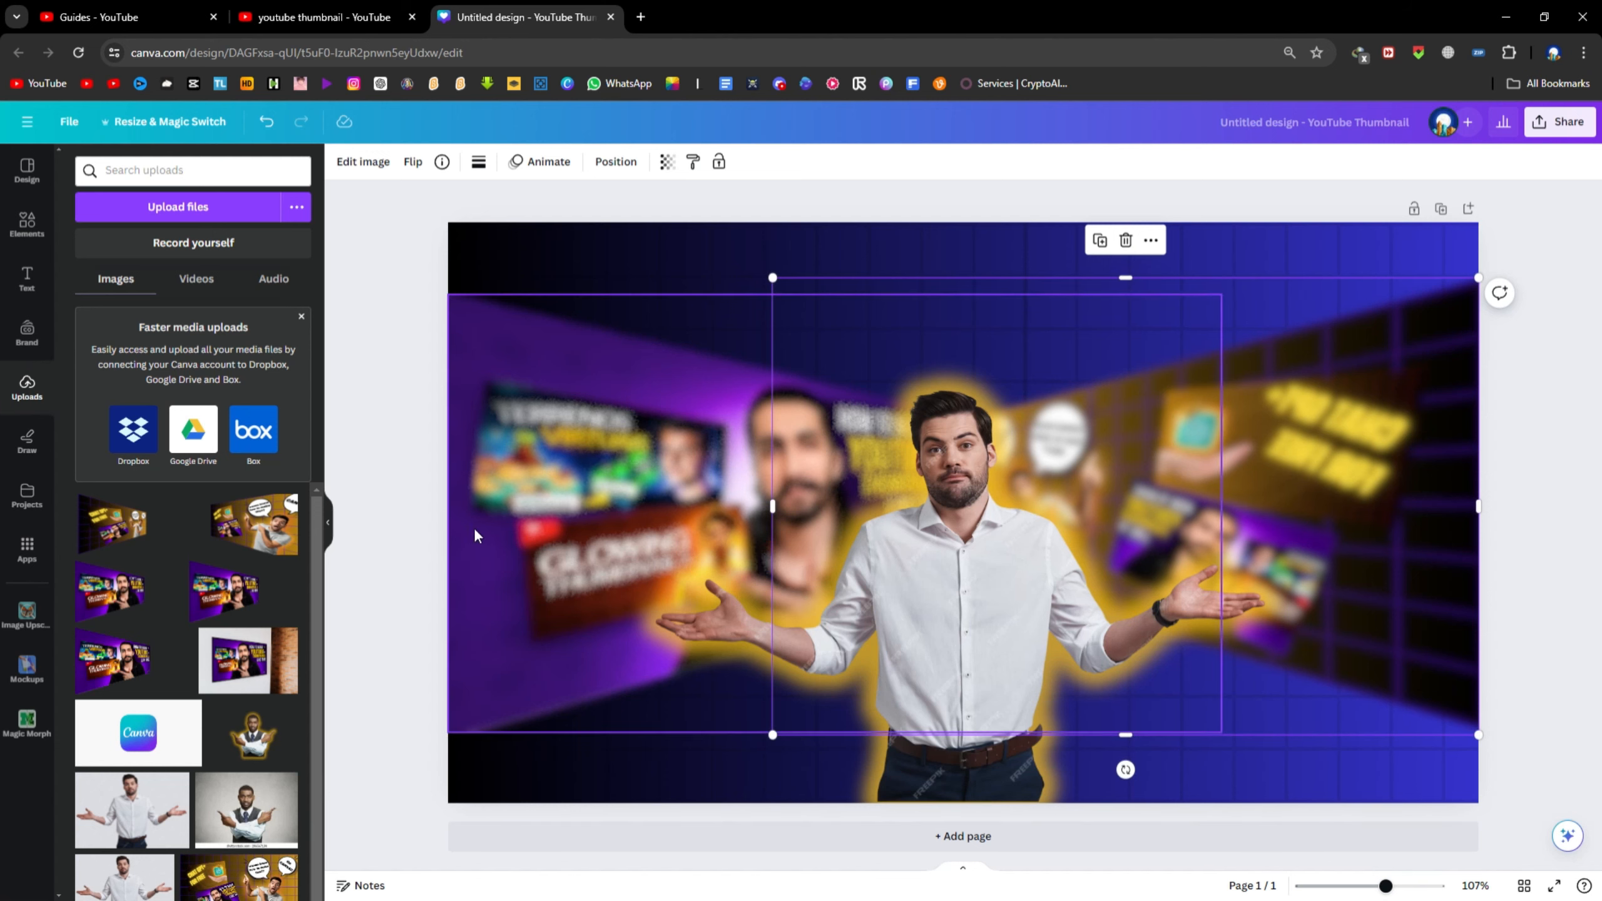
click(415, 521)
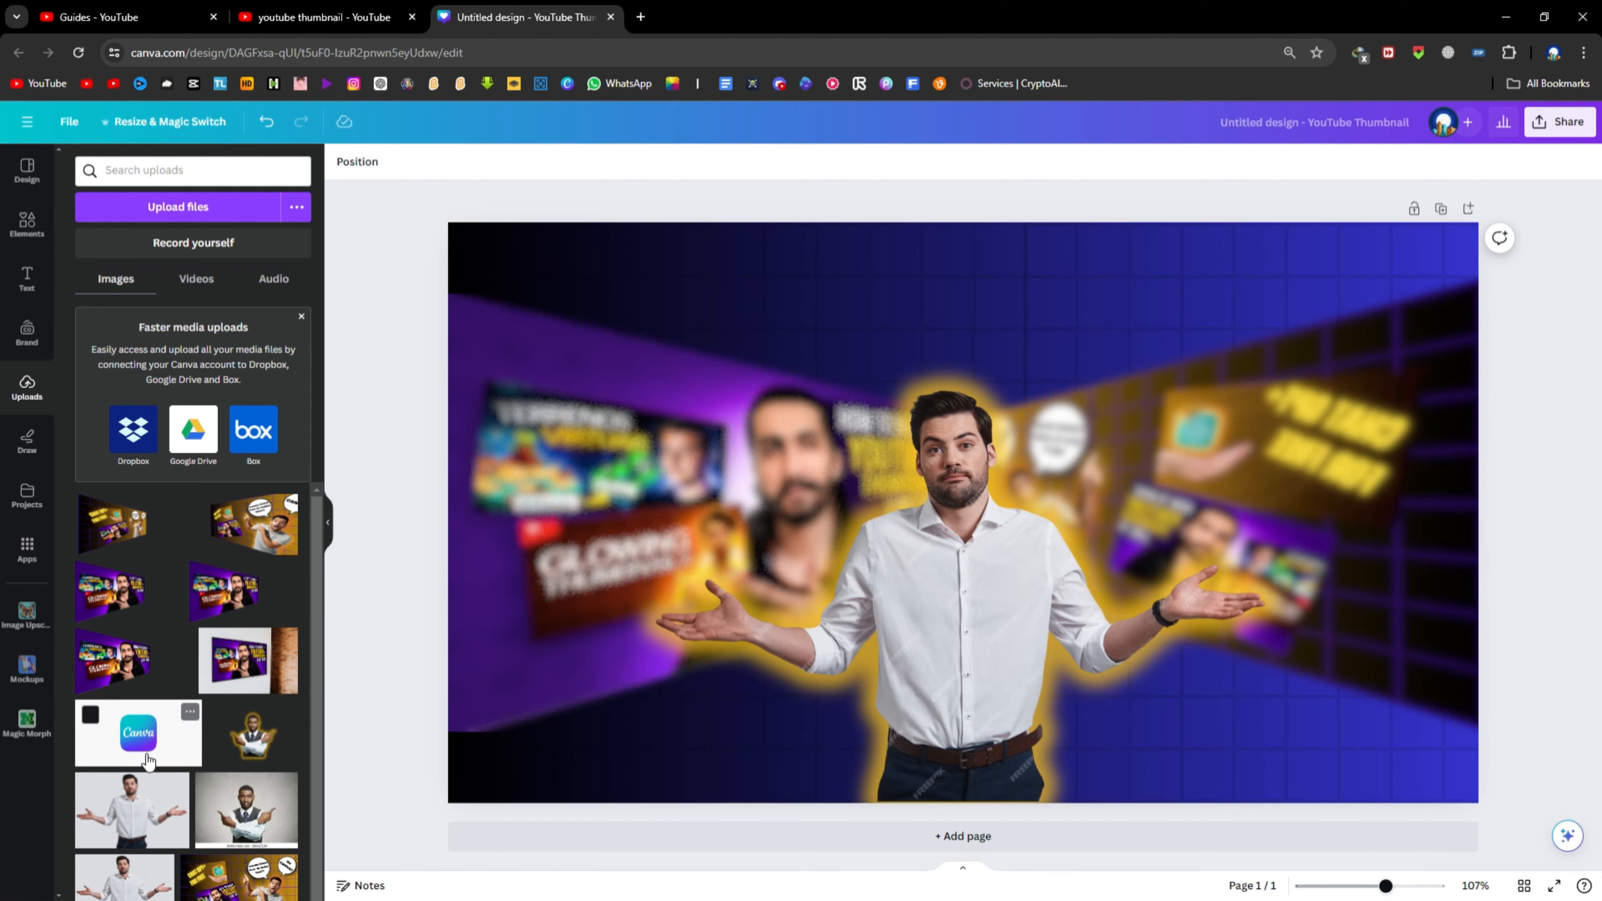
Place the uploaded Canva logo image on the thumbnail canvas
click(154, 756)
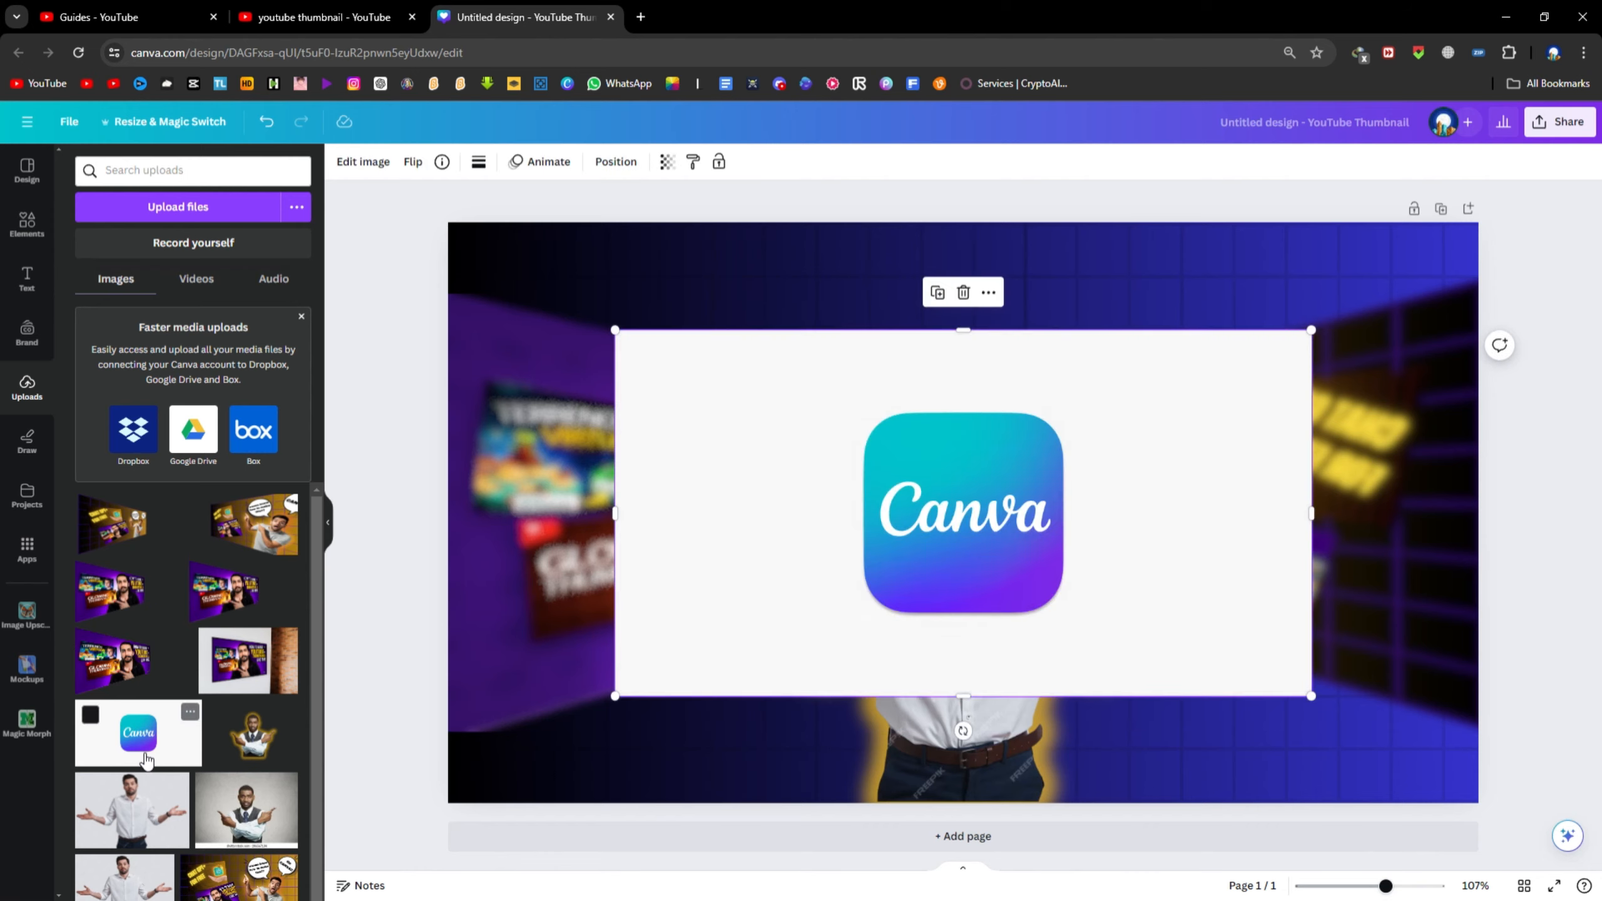
Search Google Images for "canva logo" in a new browser tab, and return to the Canva design
click(638, 18)
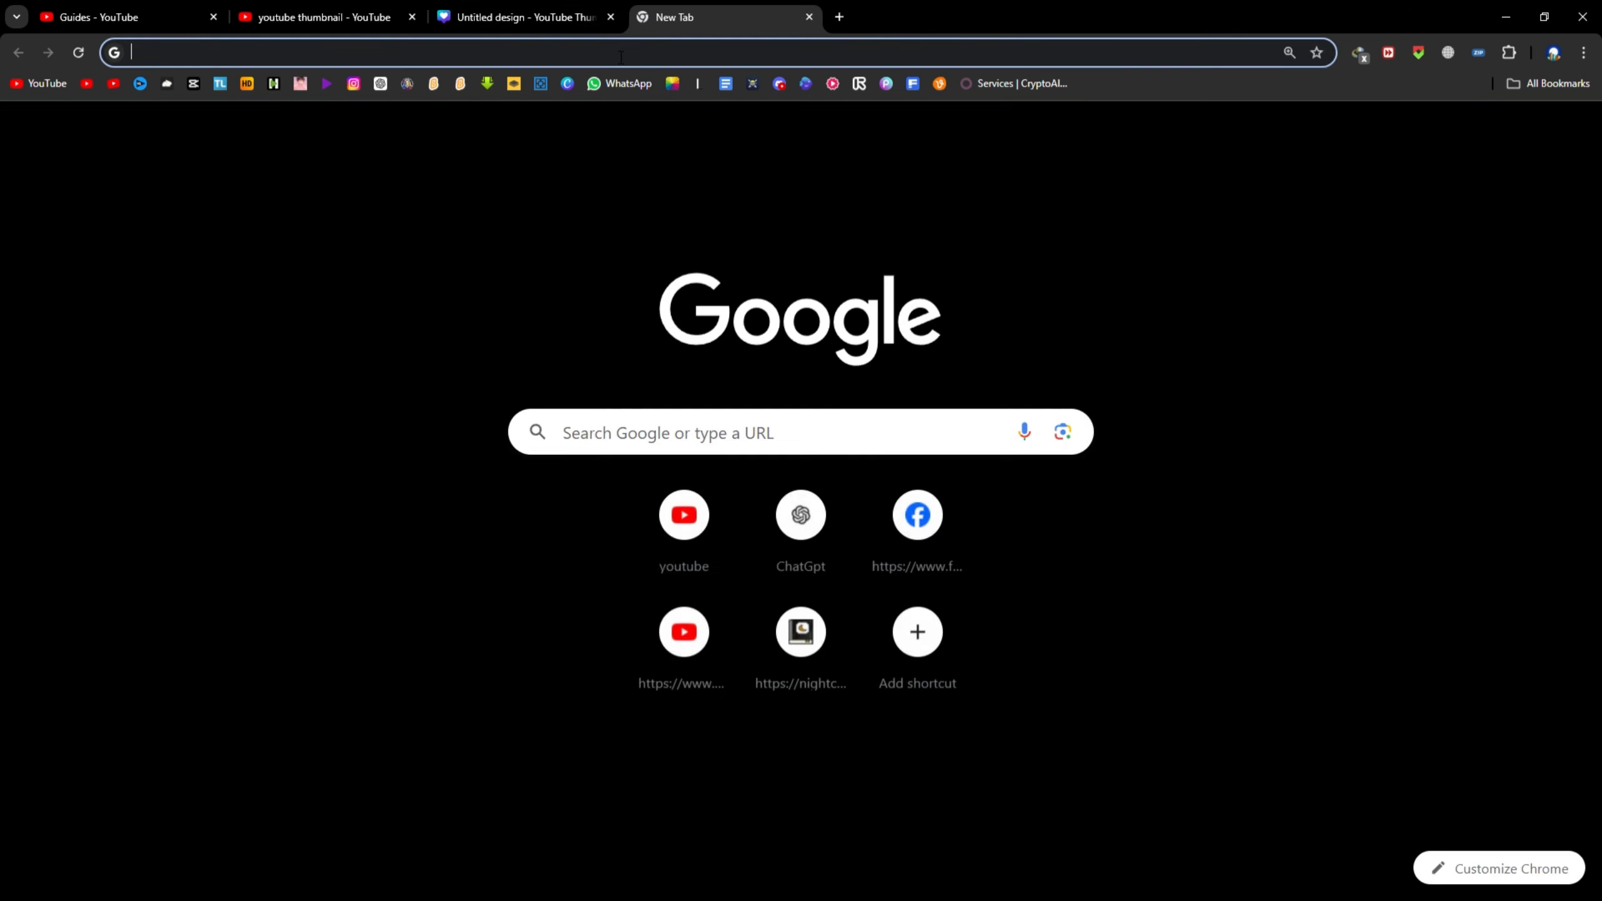
text(camv)
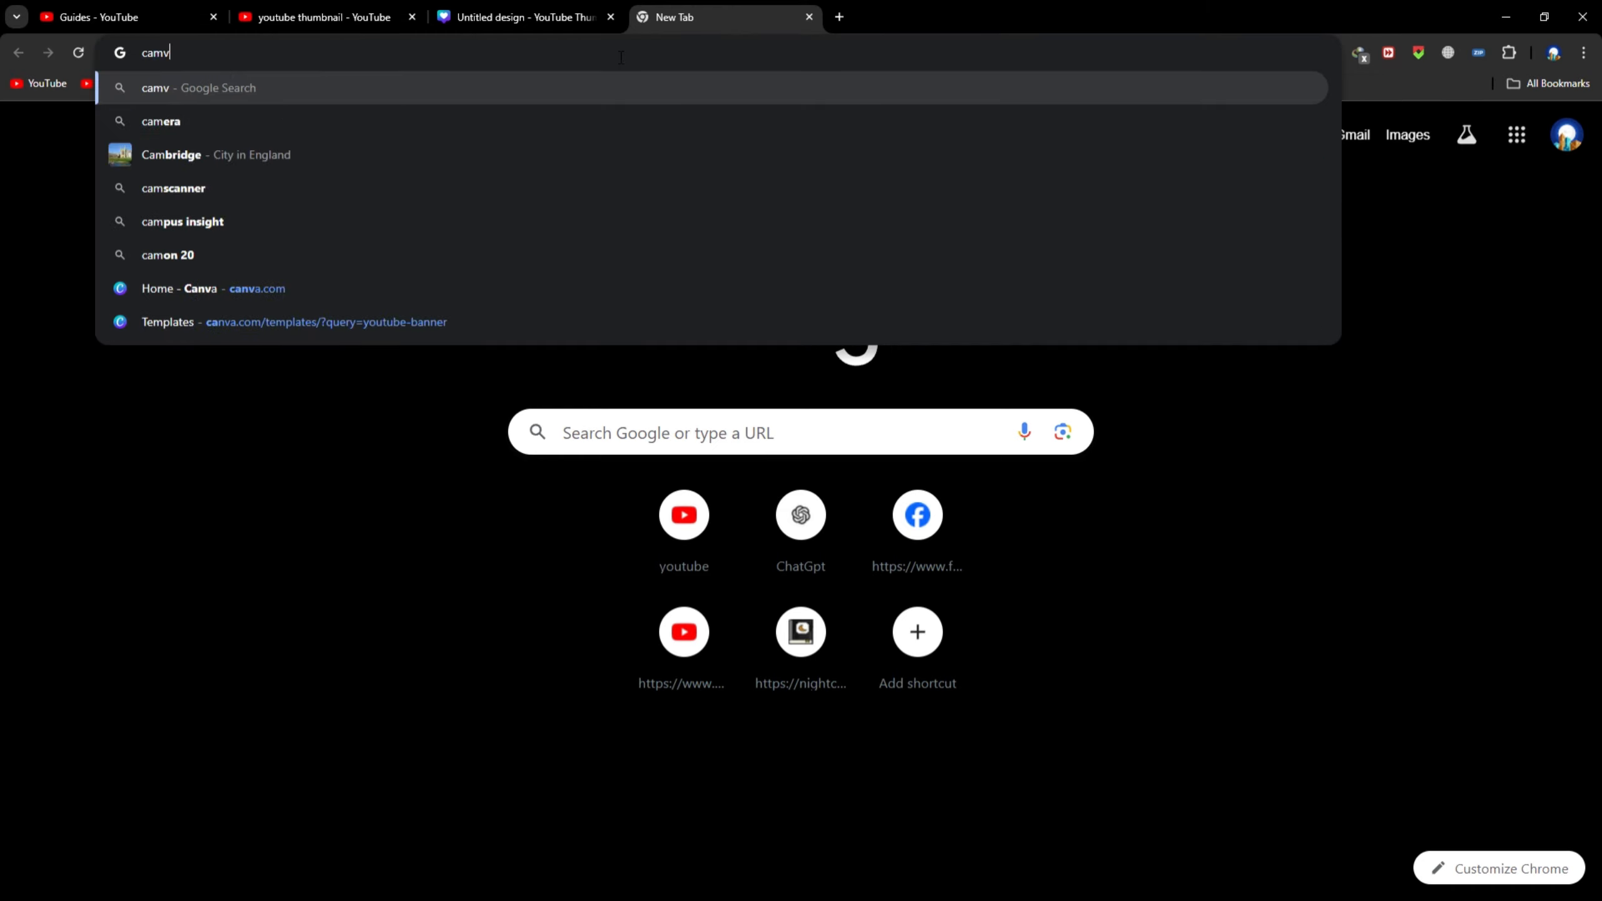
key(BackSpace)
key(BackSpace)
text(nva logo)
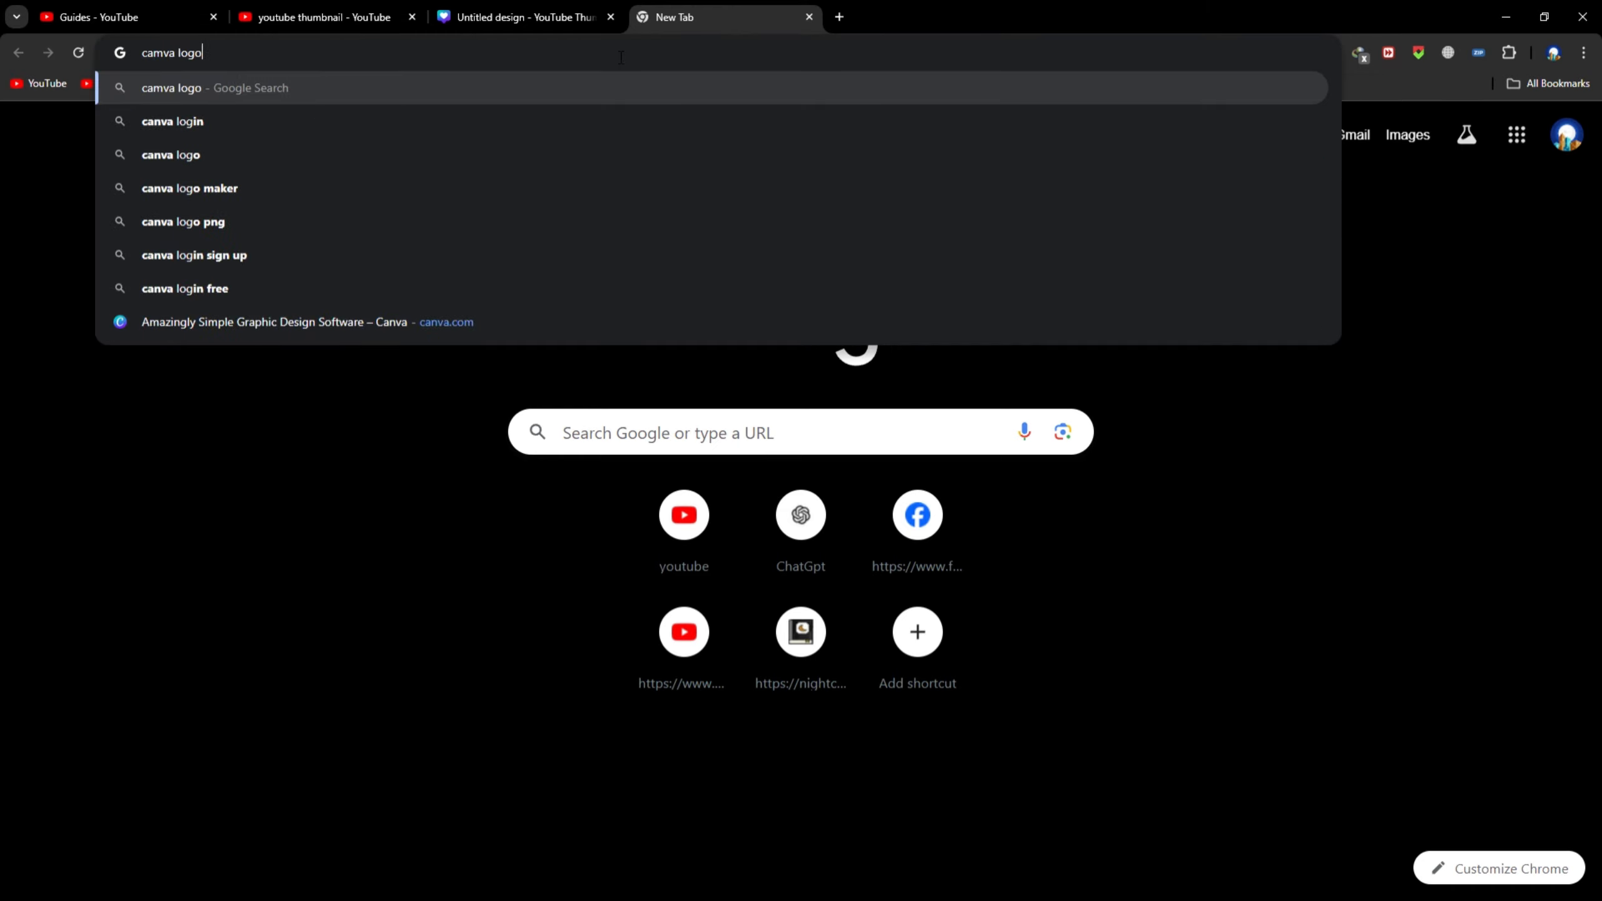
key(Return)
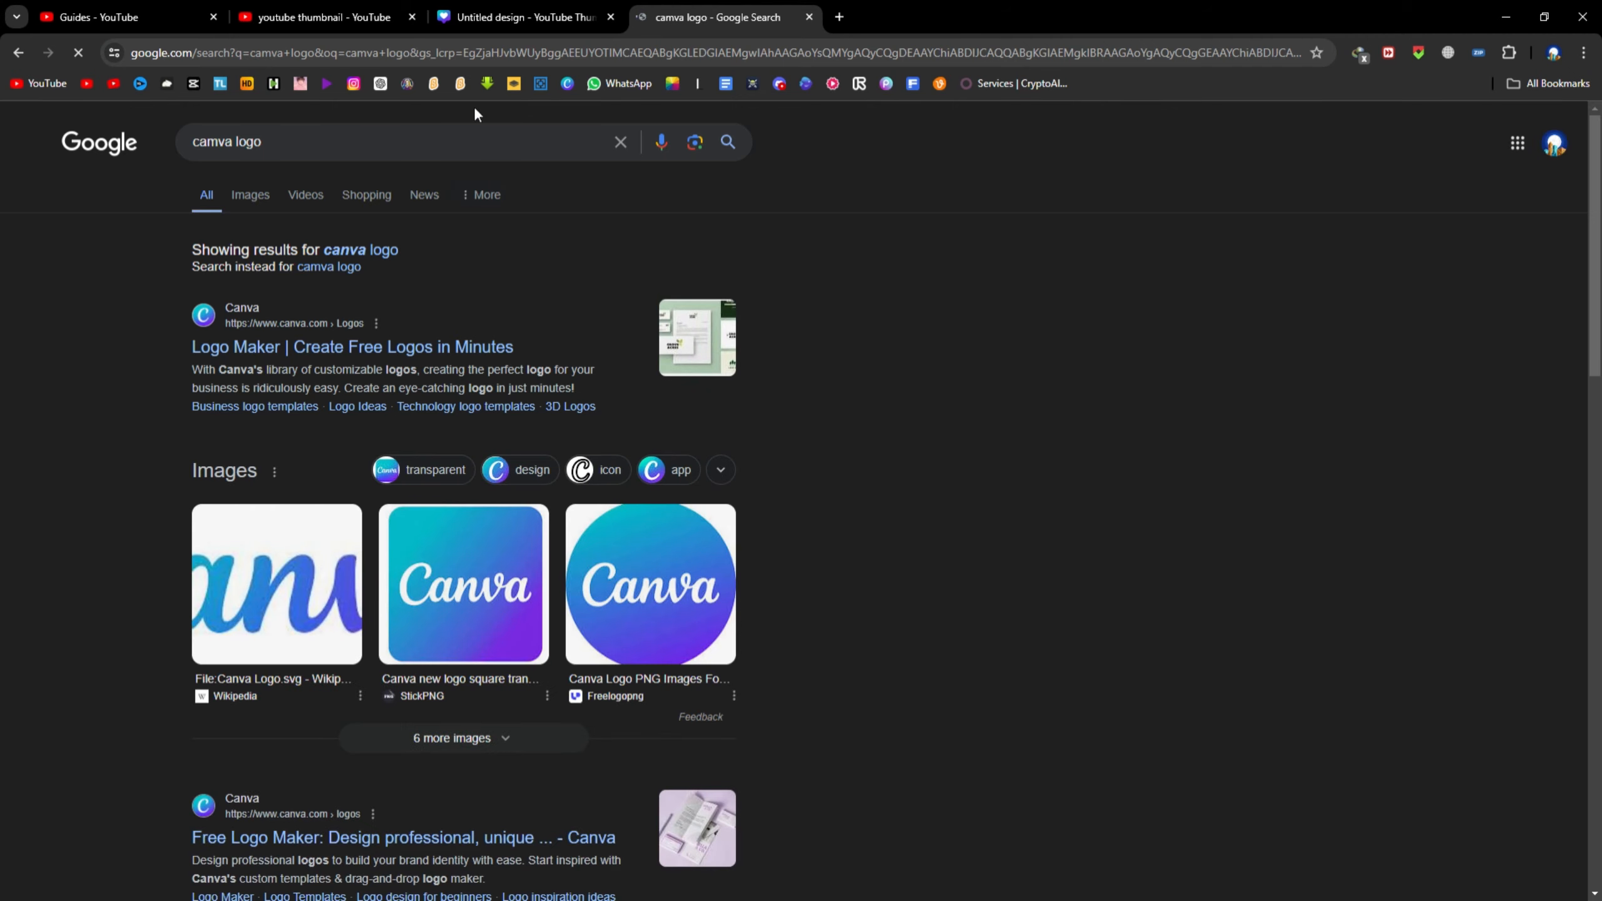
click(267, 197)
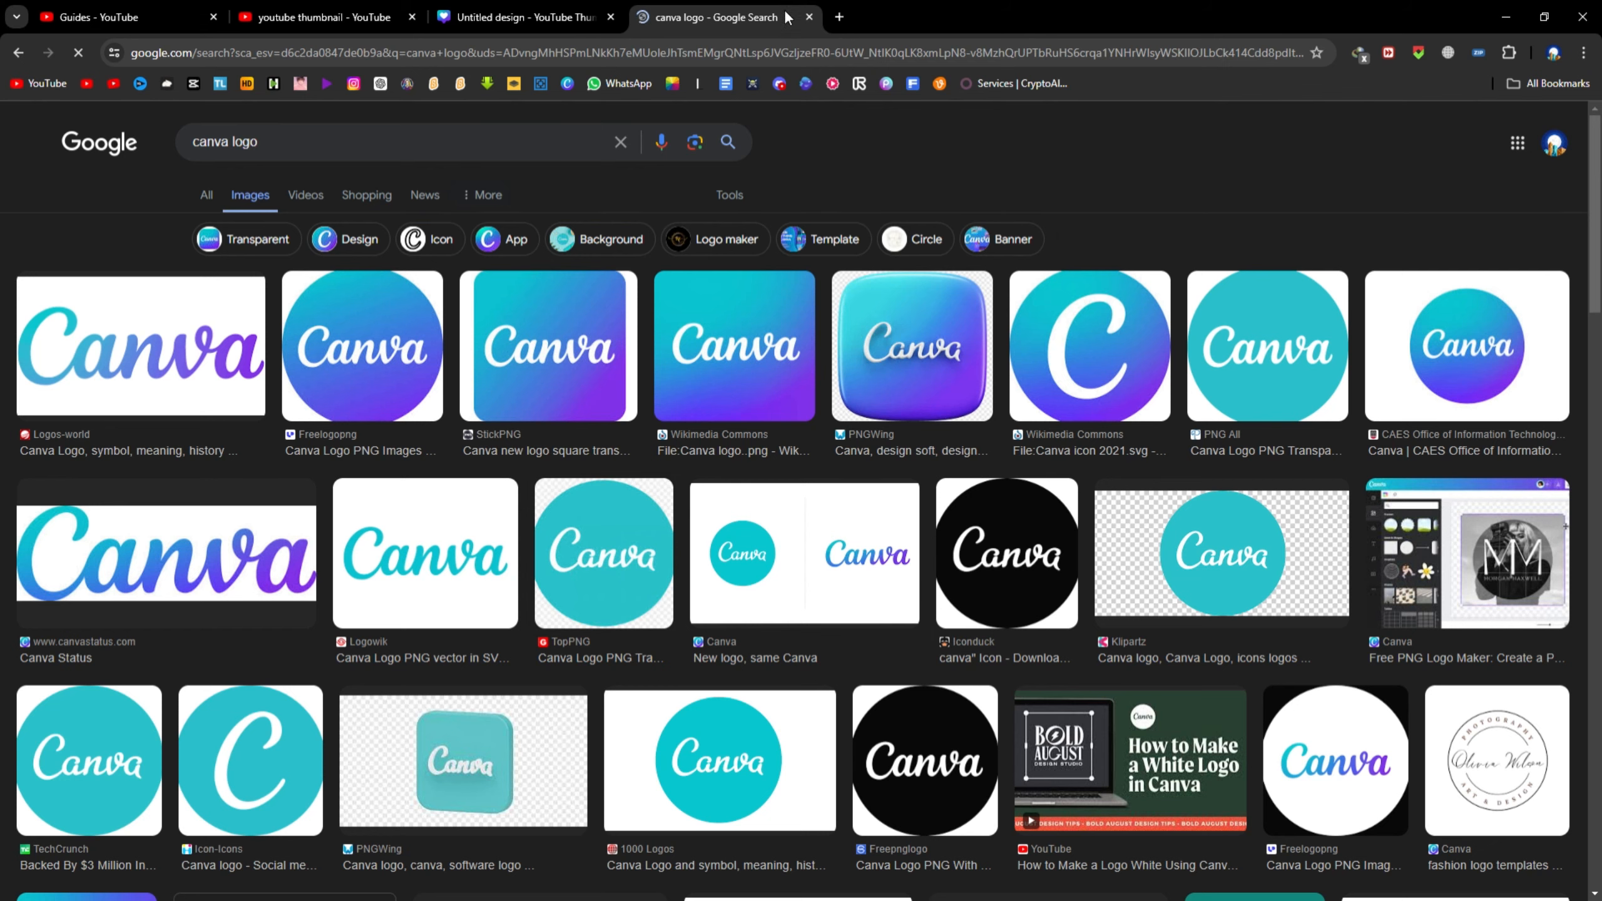
click(558, 17)
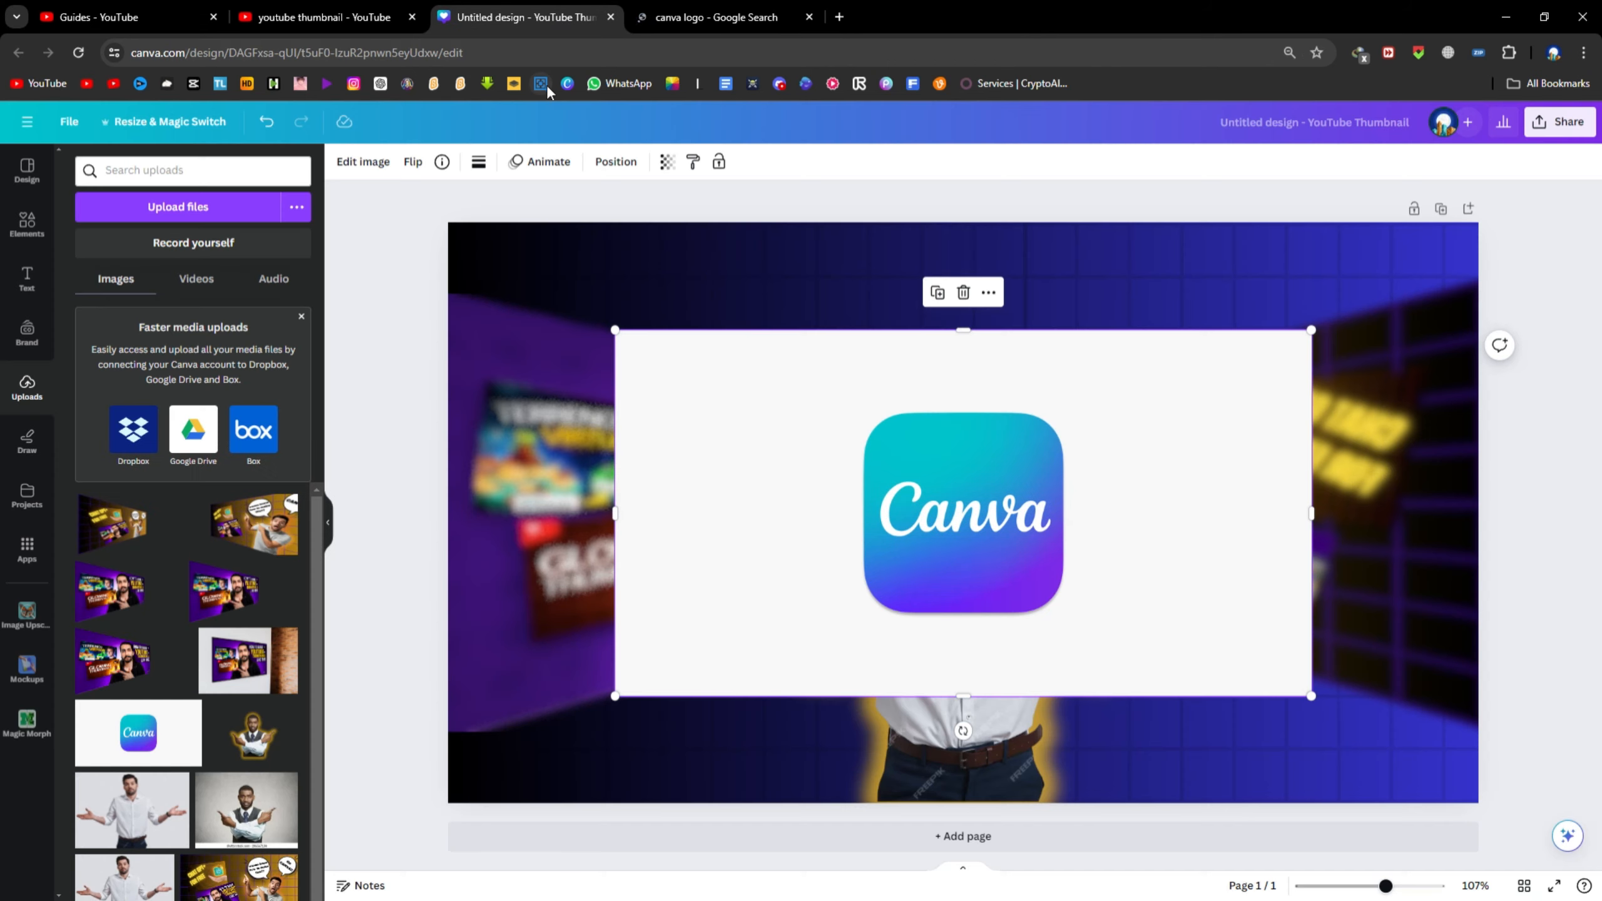
Remove the white background from the Canva logo image and shrink it to fit over the man's face
click(363, 162)
click(127, 277)
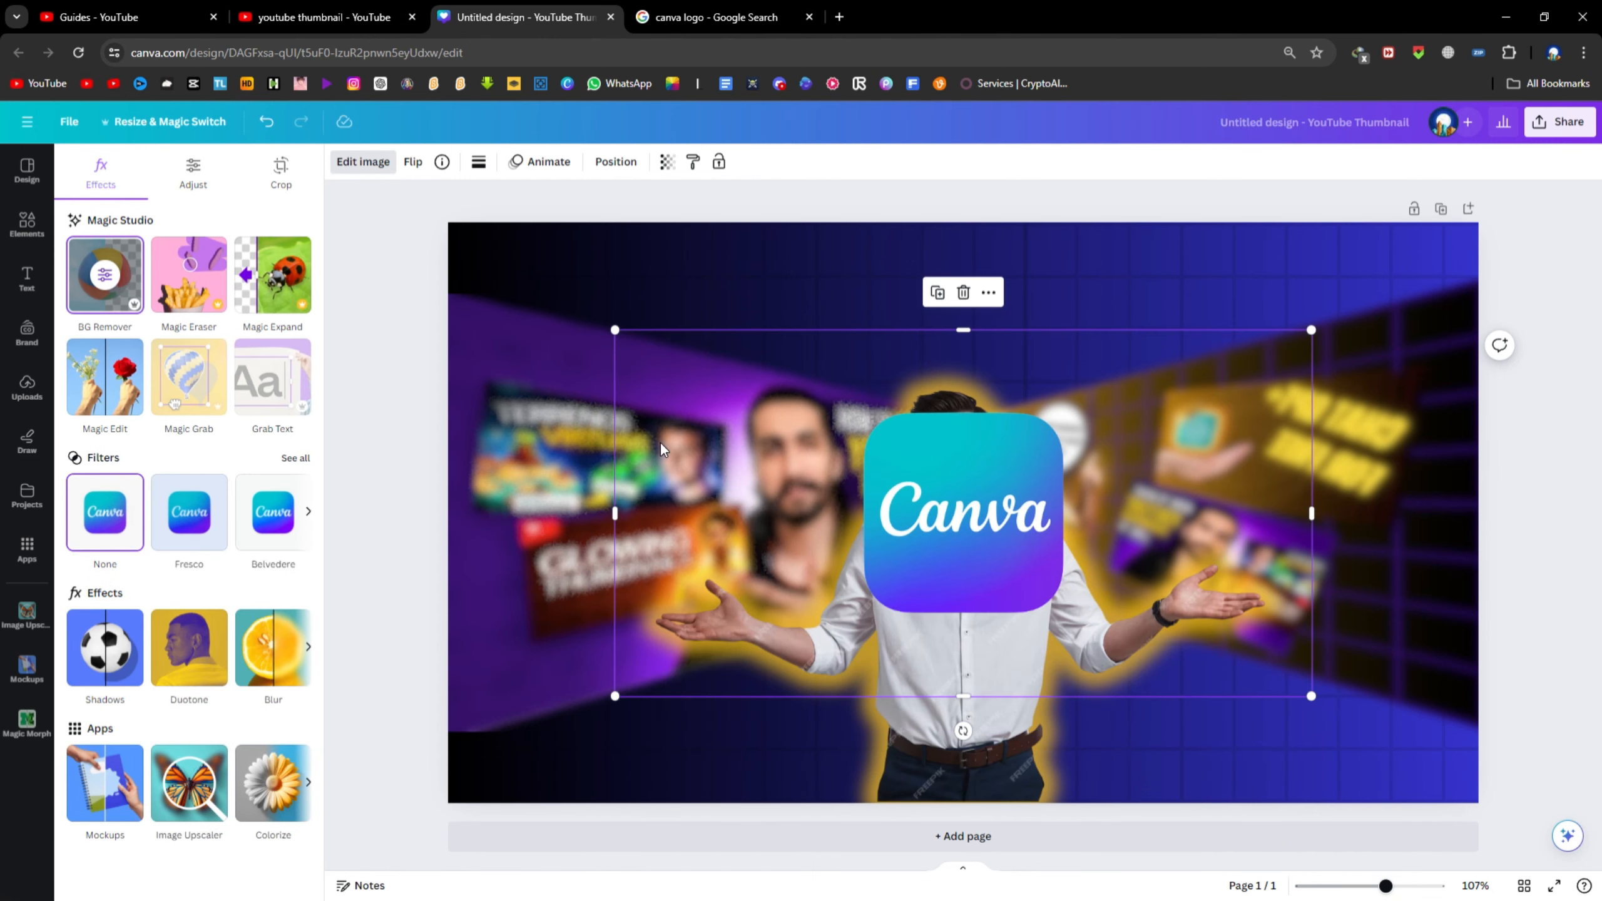
drag(711, 401, 835, 422)
drag(1117, 530, 1192, 571)
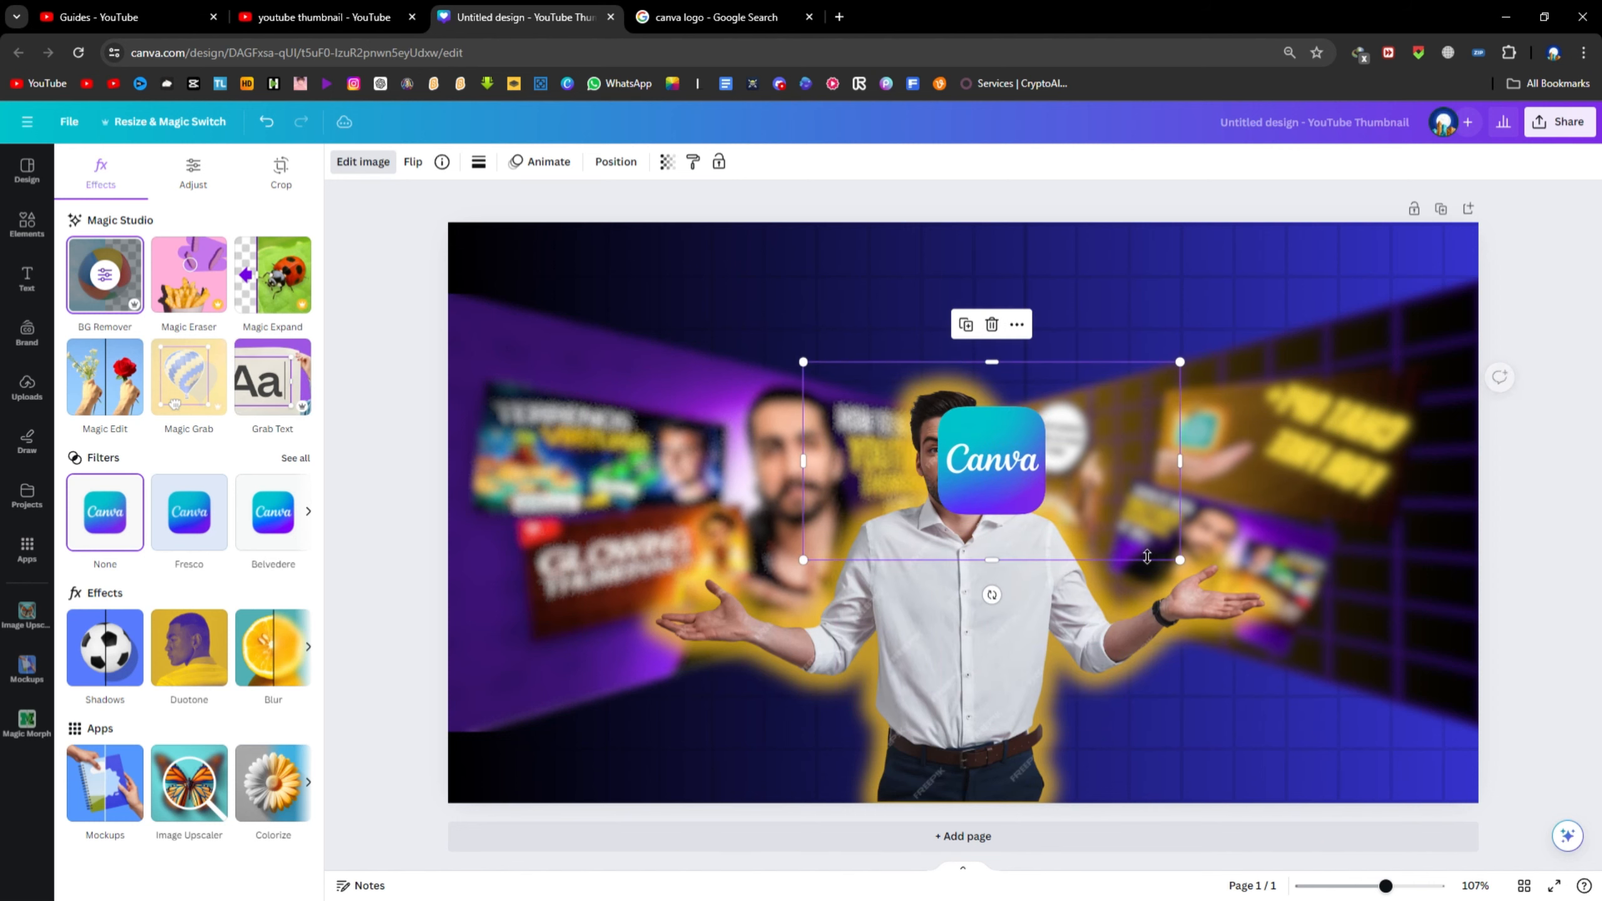
drag(1084, 498, 1047, 487)
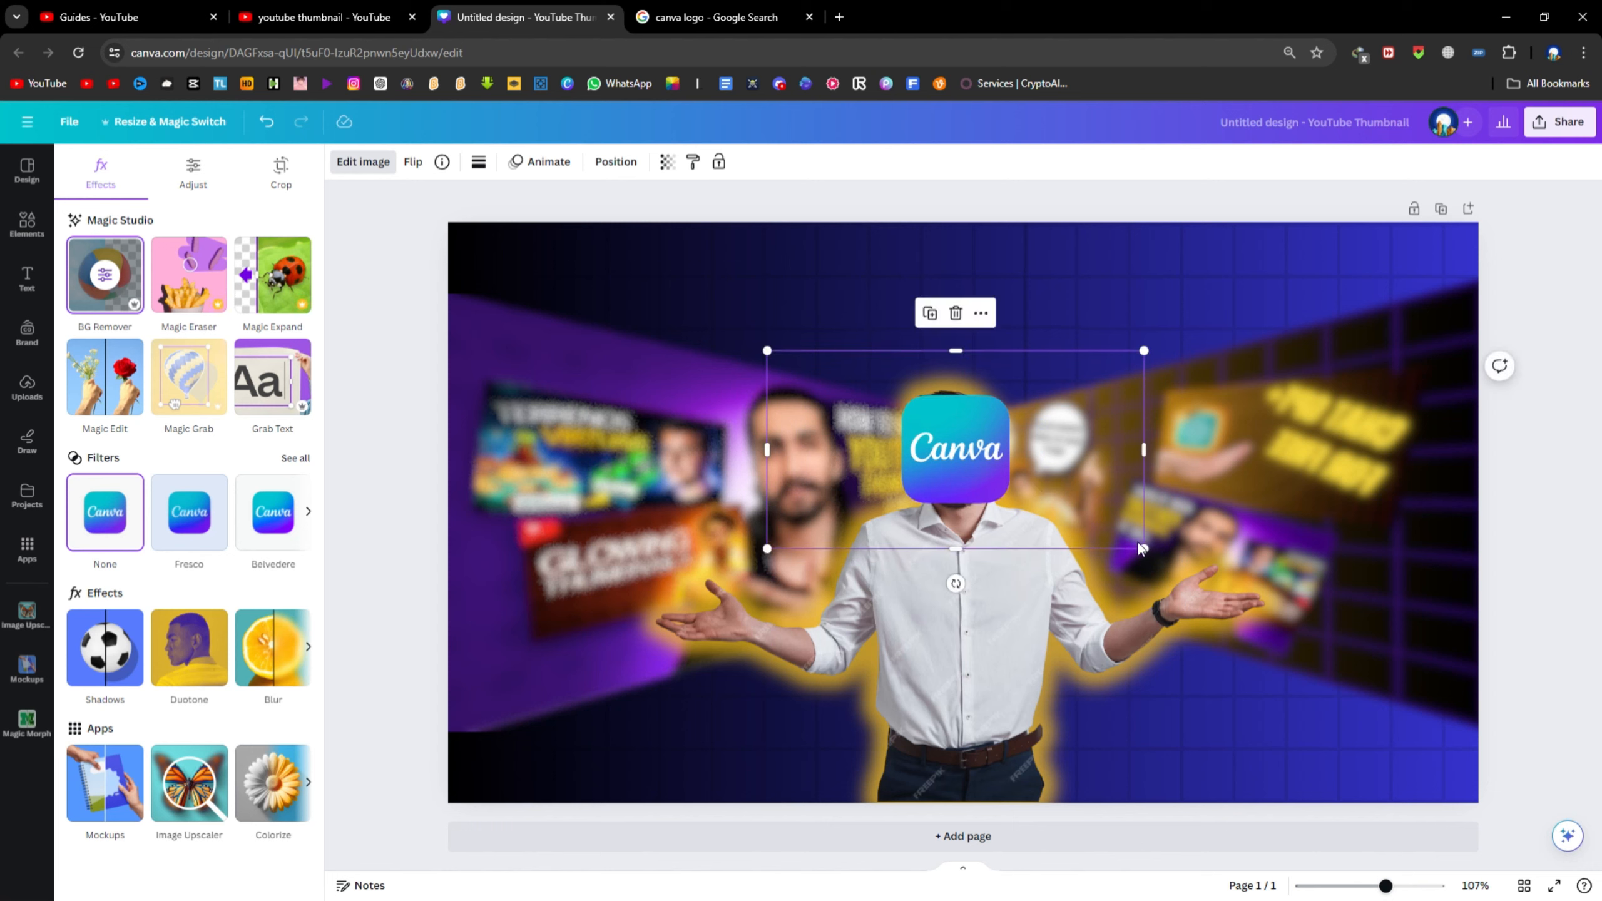
mouse_move(1142, 546)
mouse_down()
mouse_move(1177, 566)
mouse_move(1123, 516)
mouse_move(1136, 523)
mouse_up()
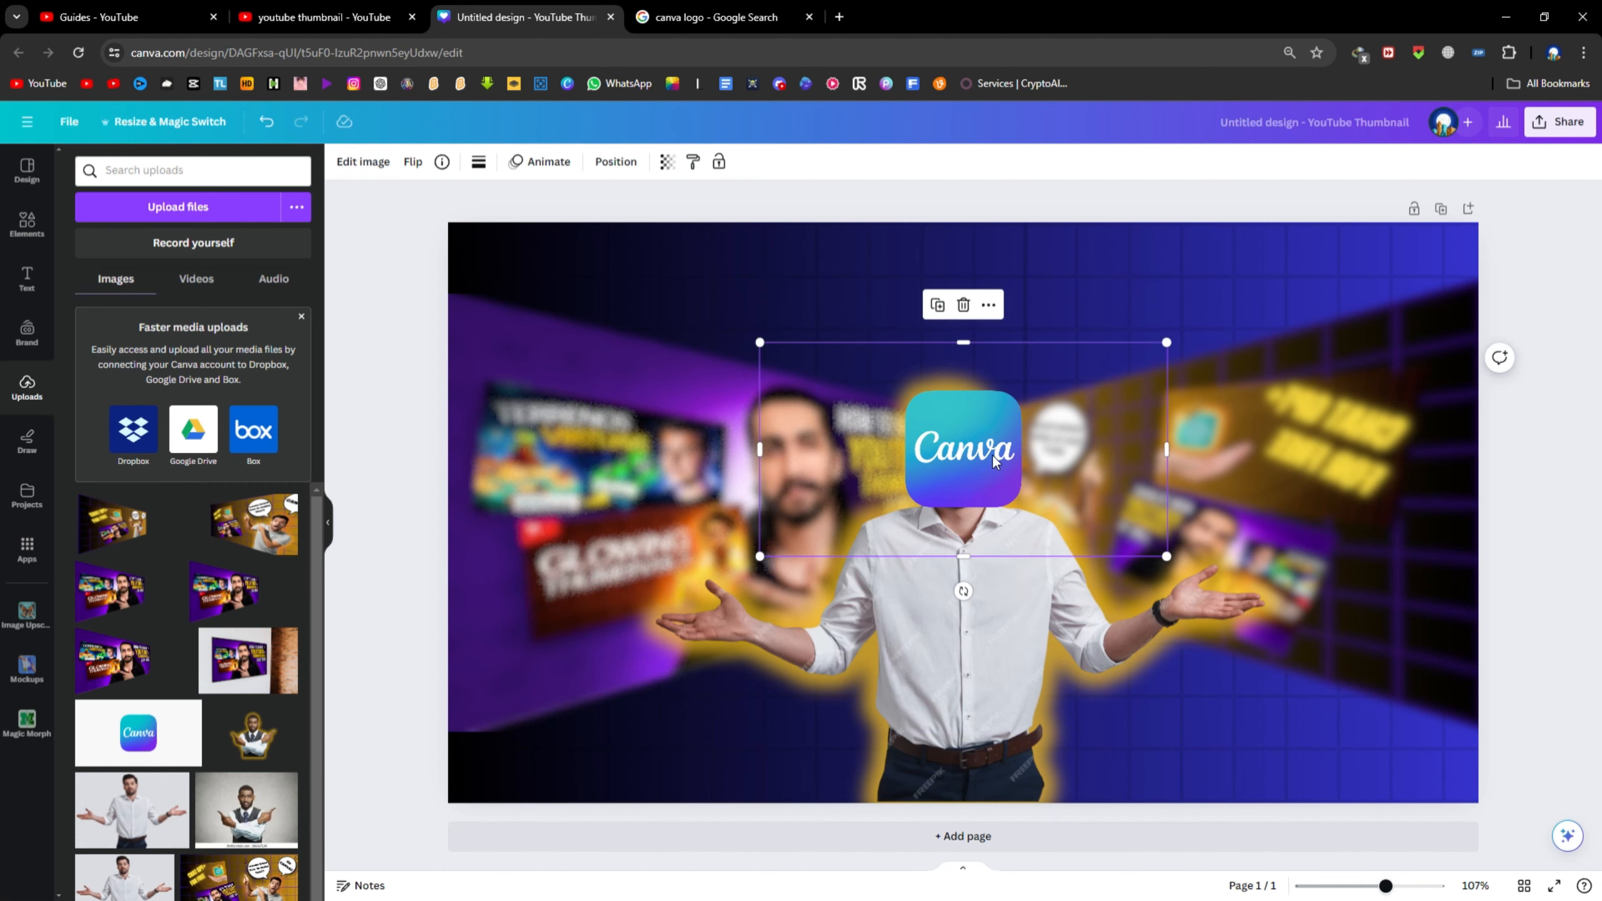
Apply a Glow shadow to the Canva logo with blur amount 31 and a golden-yellow colour
click(363, 161)
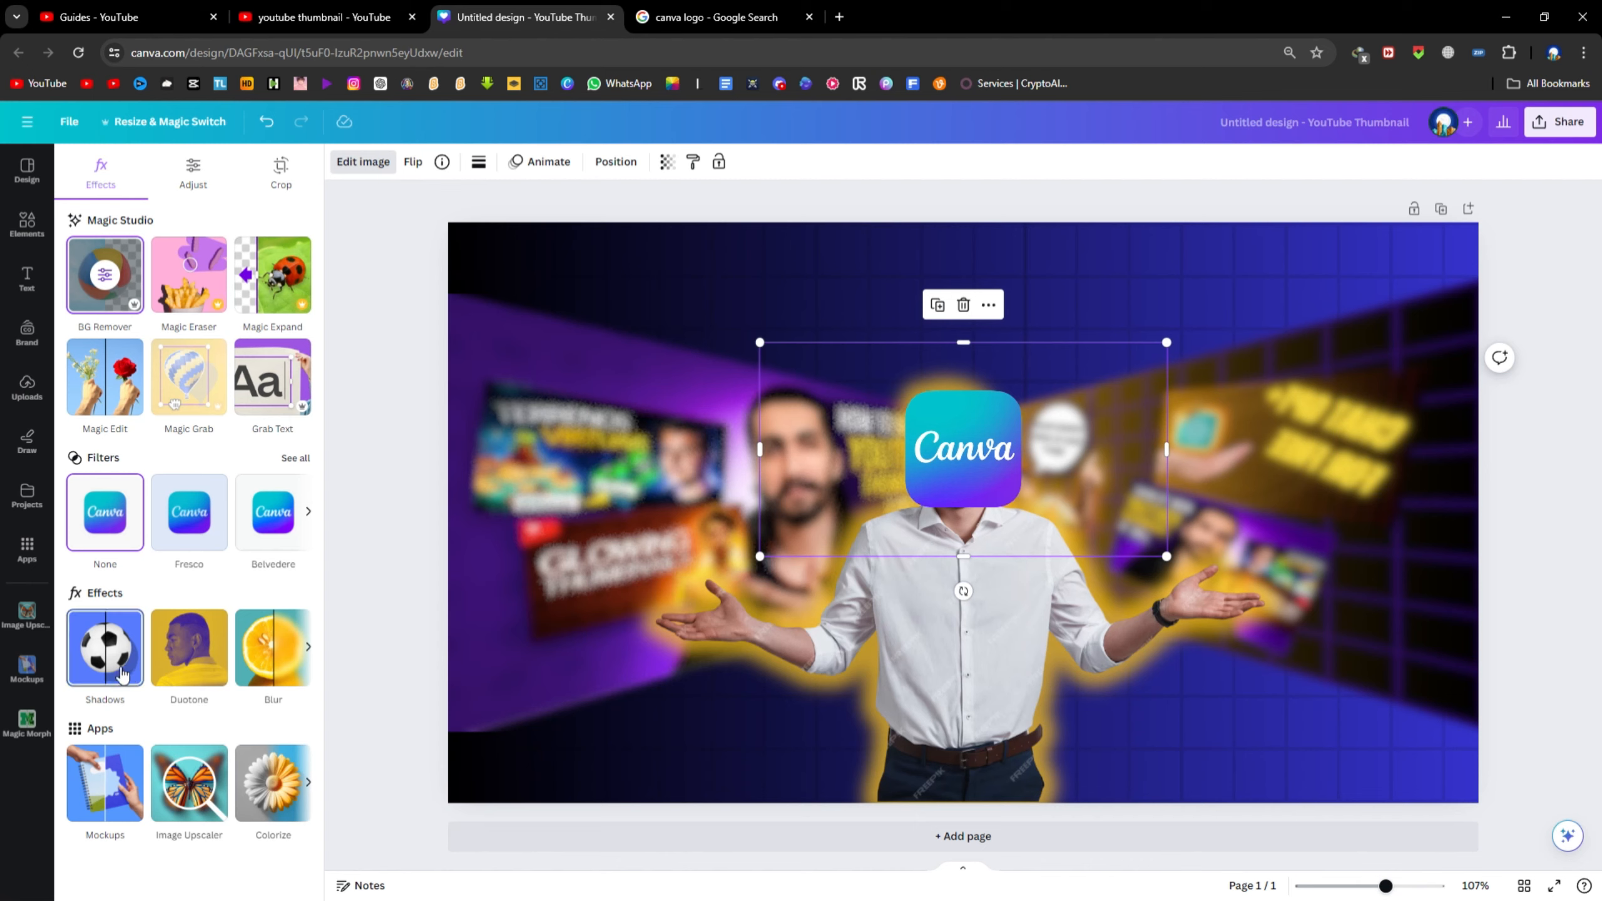
click(106, 649)
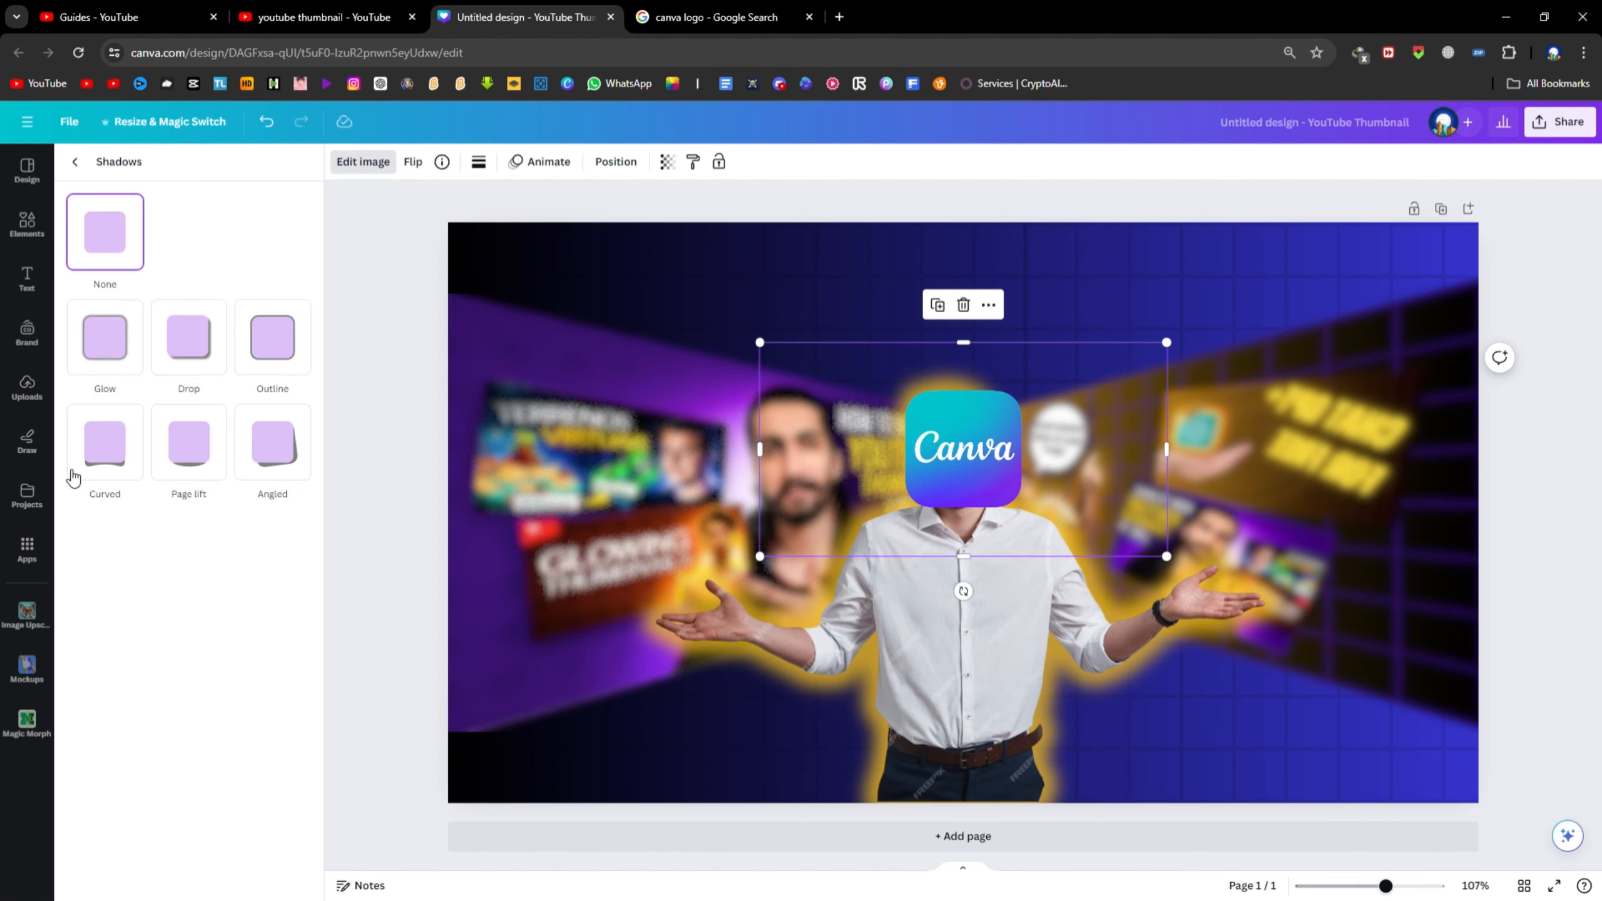
click(107, 363)
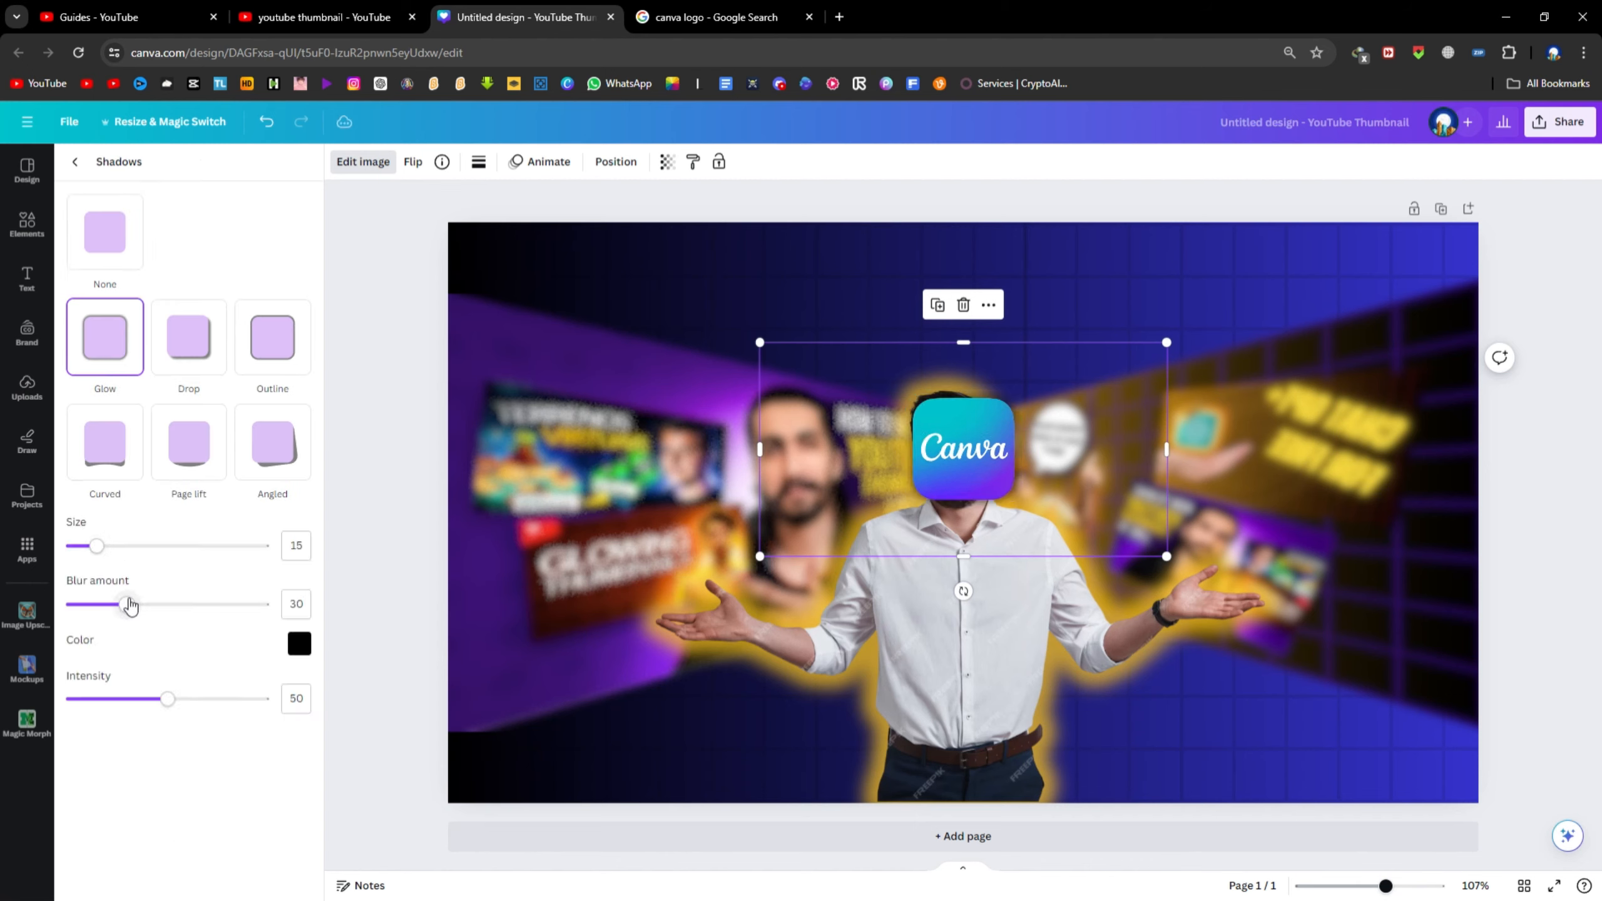
mouse_move(130, 606)
mouse_down()
mouse_move(110, 606)
mouse_move(165, 612)
mouse_move(133, 614)
mouse_up()
click(302, 647)
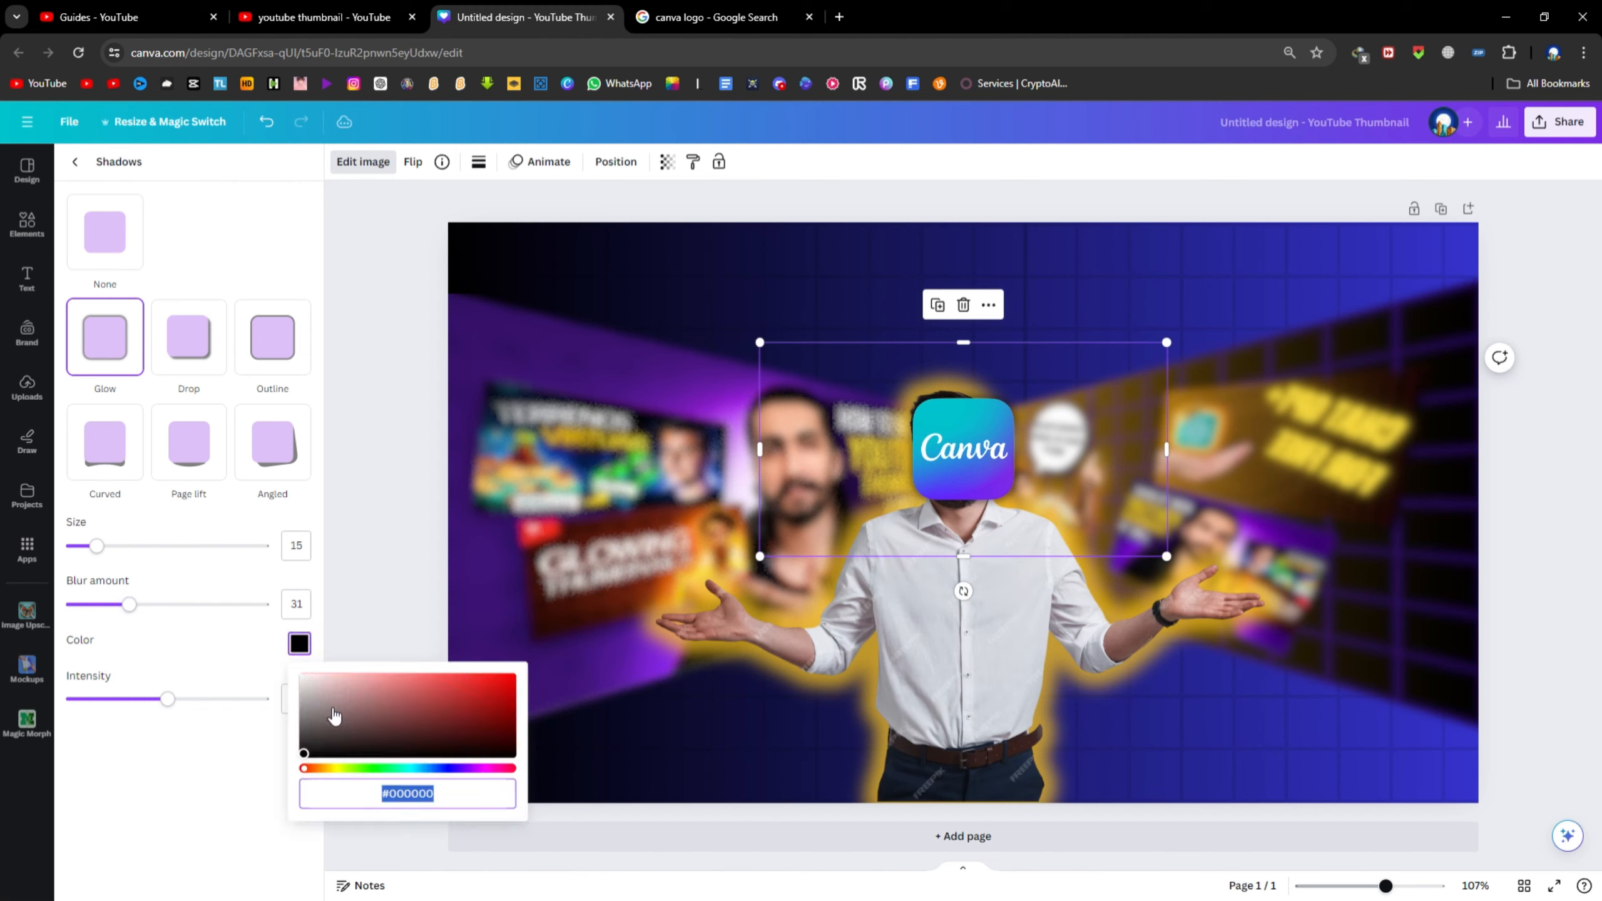
click(344, 769)
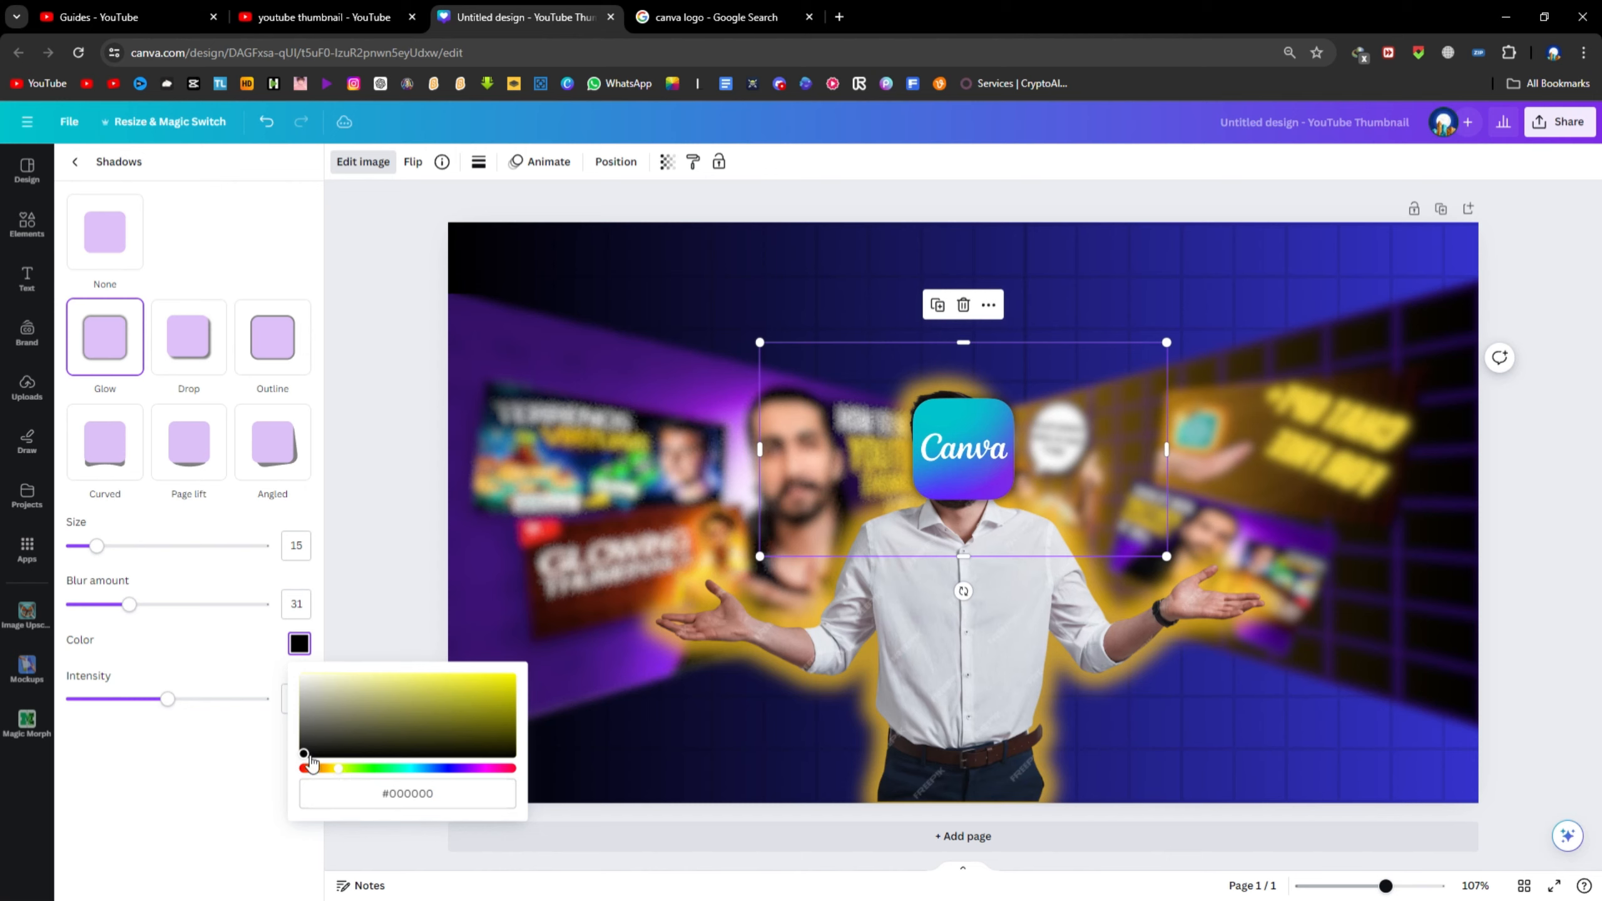
drag(305, 758, 481, 678)
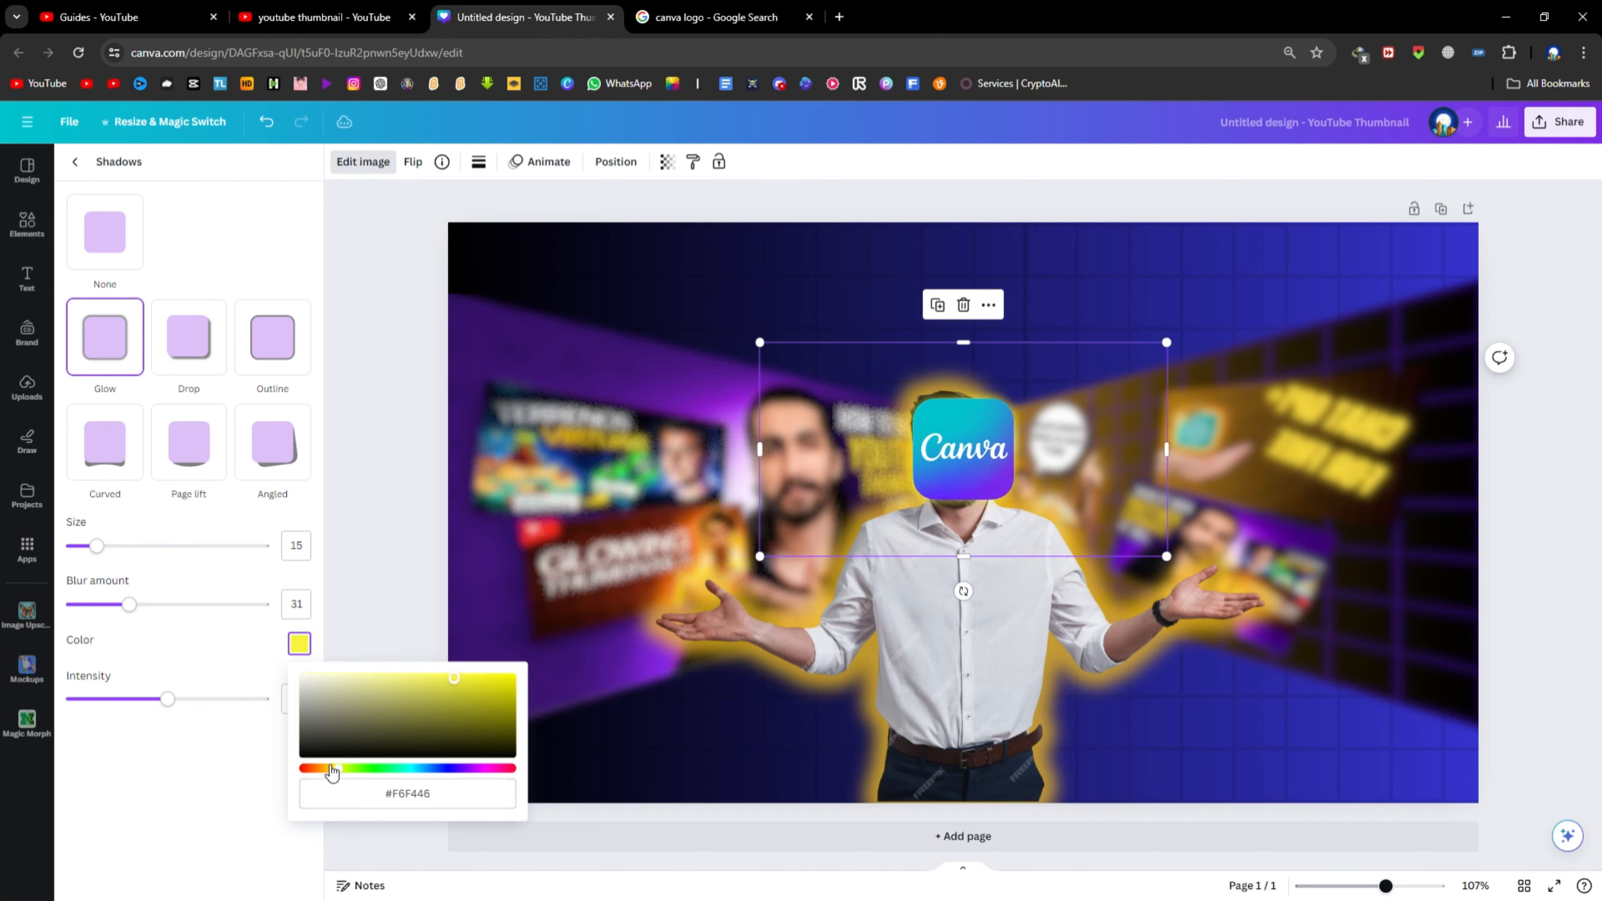
drag(342, 769, 332, 769)
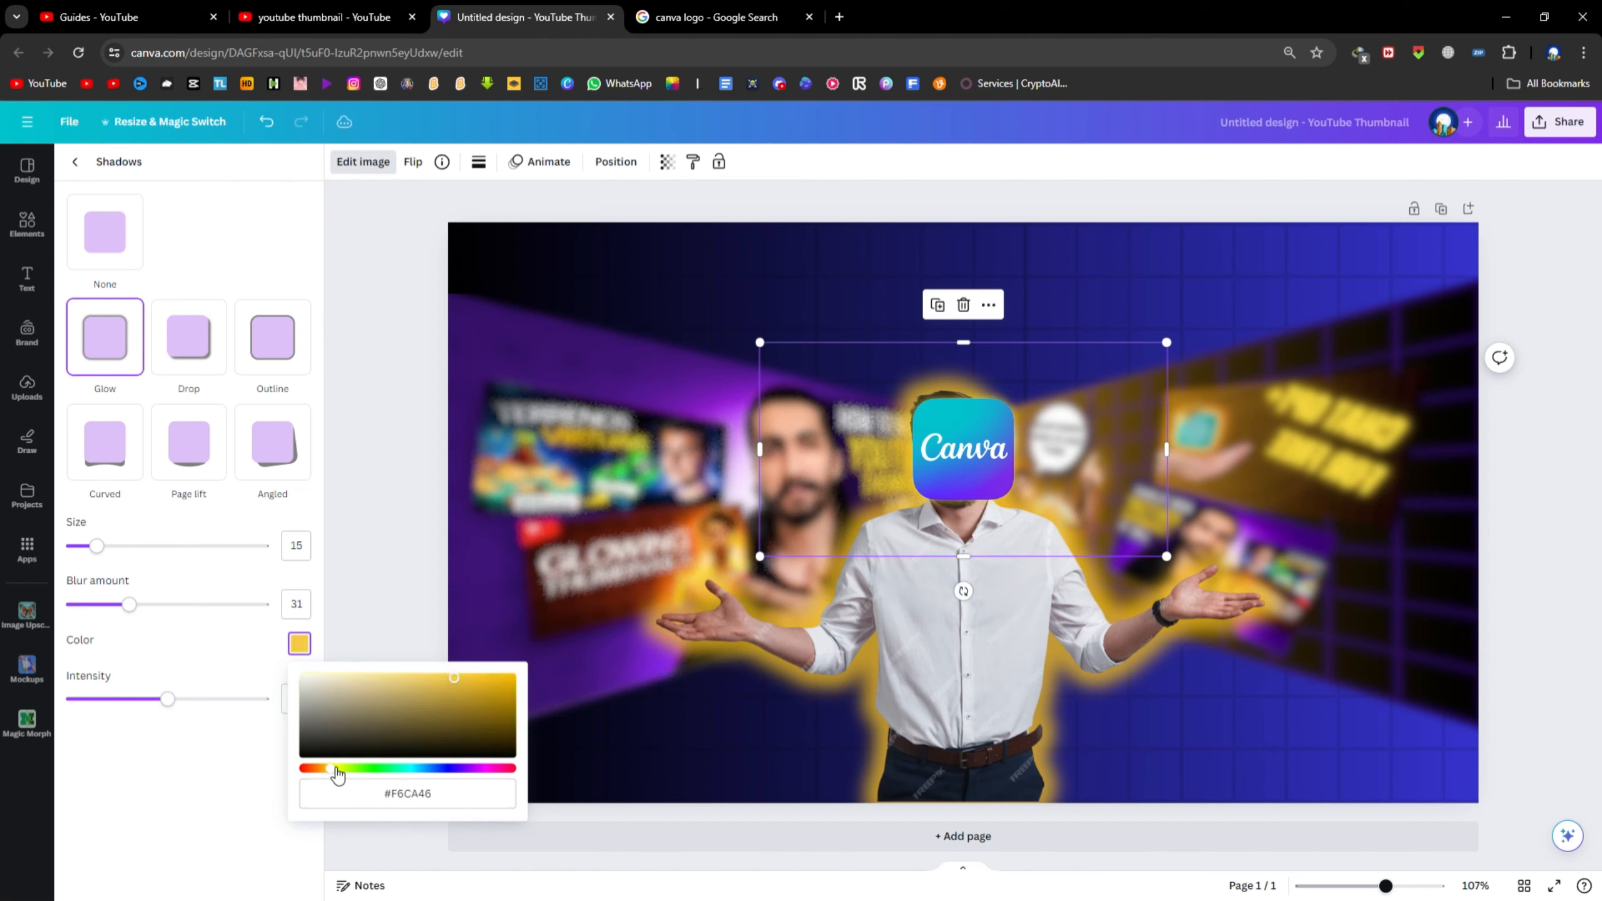
click(224, 752)
Set the logo's glow to size 72, intensity 71 and blur amount 44
drag(168, 699, 226, 725)
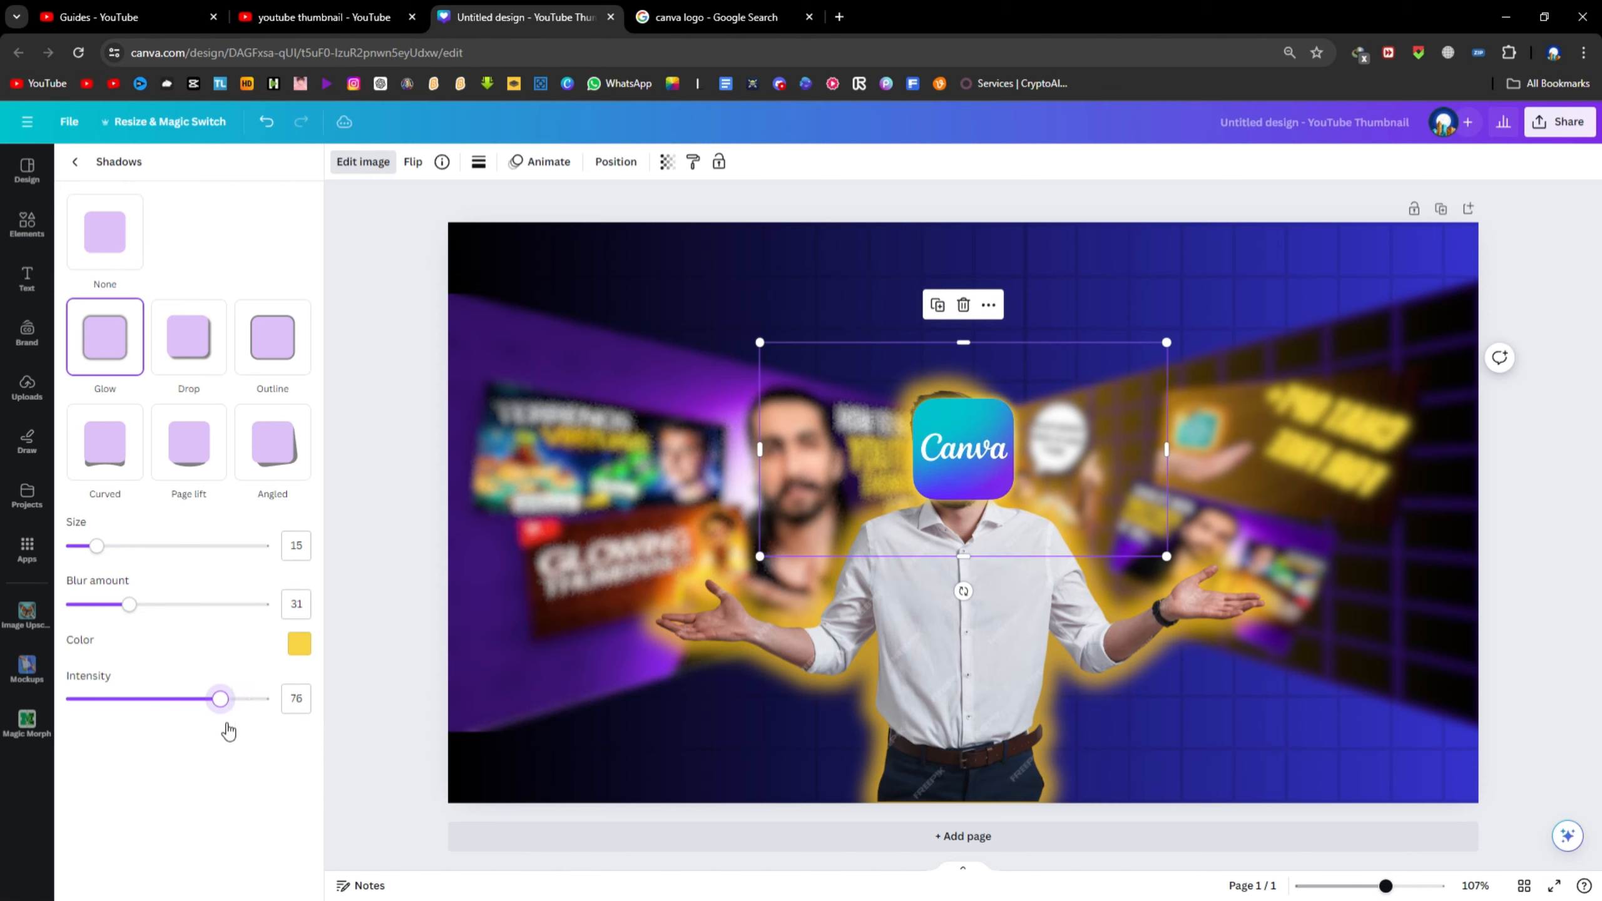
drag(96, 545, 219, 581)
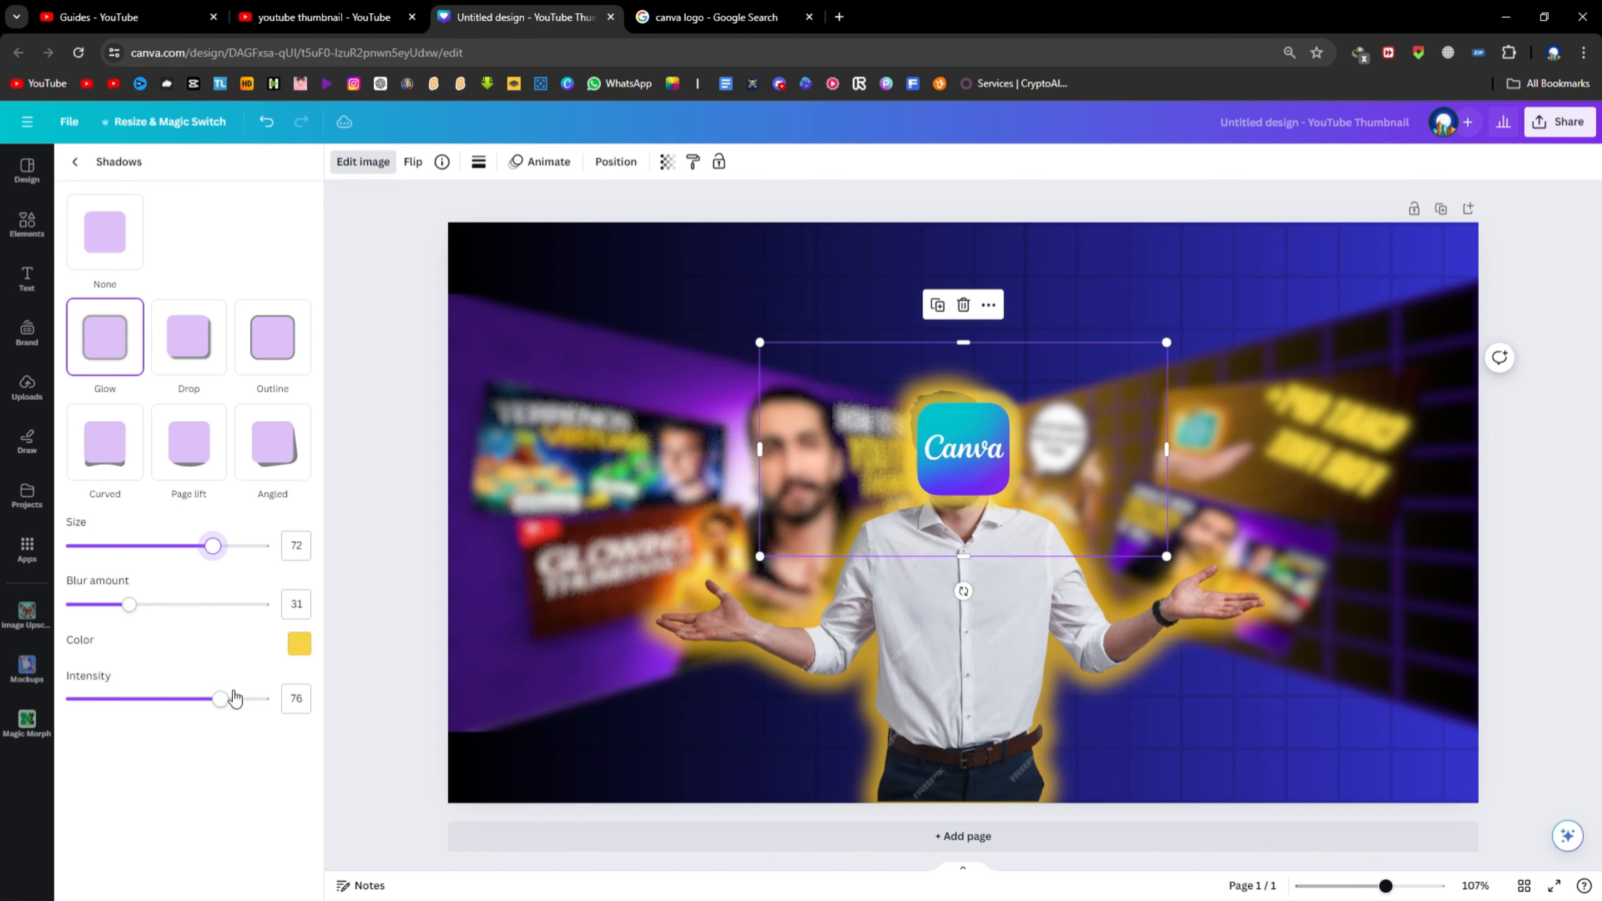
mouse_move(235, 697)
mouse_down()
mouse_move(245, 707)
mouse_move(220, 702)
mouse_up()
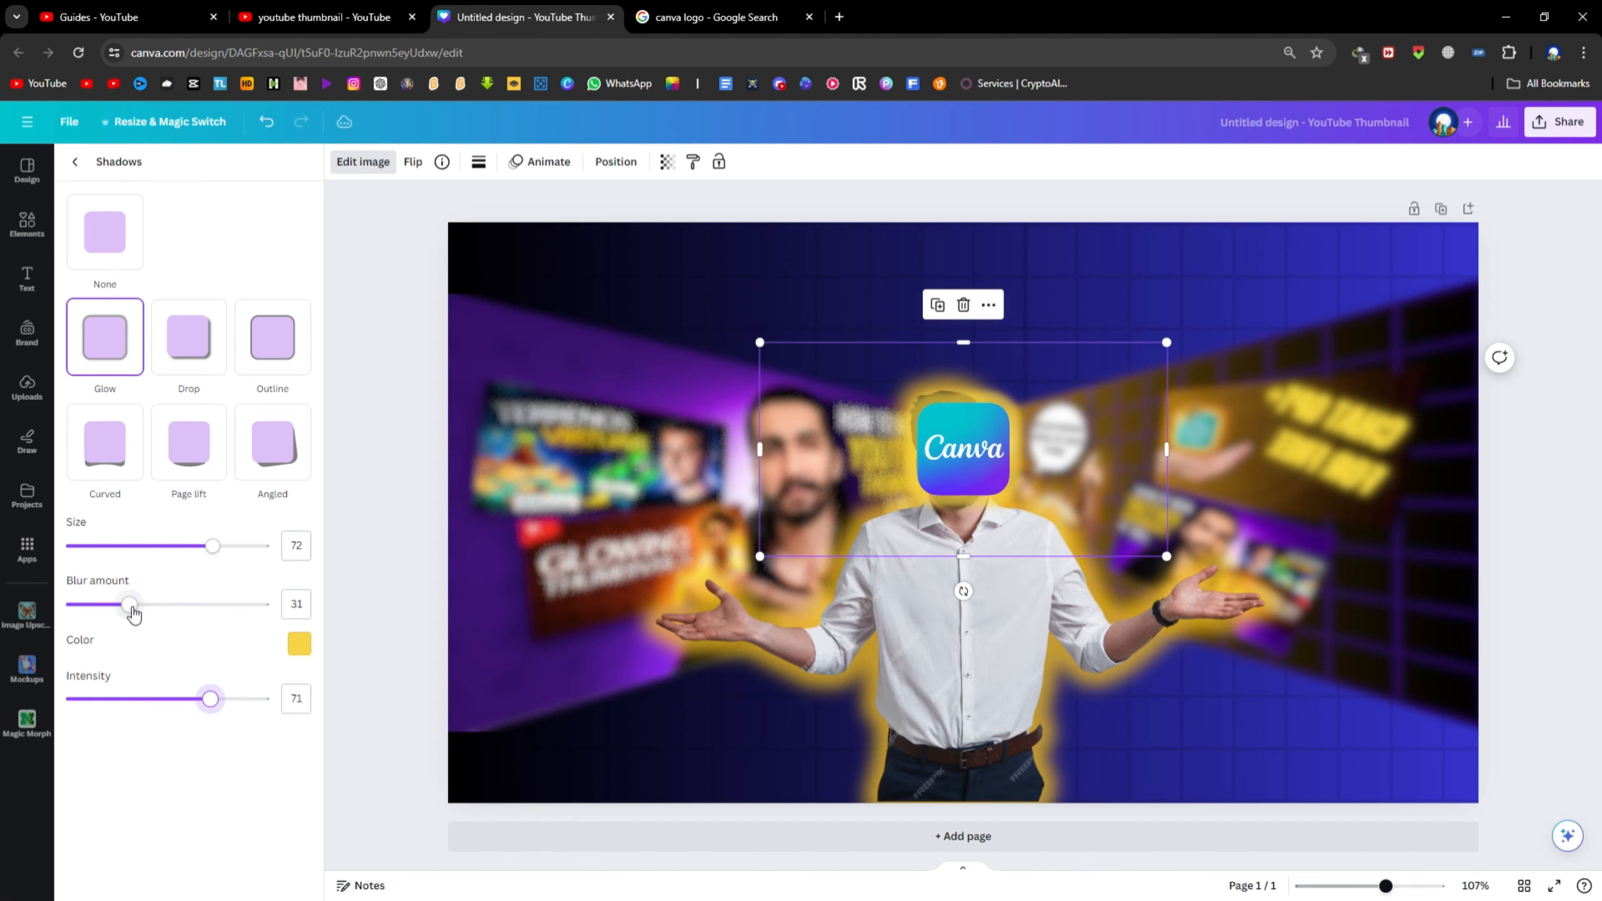
drag(133, 608, 162, 616)
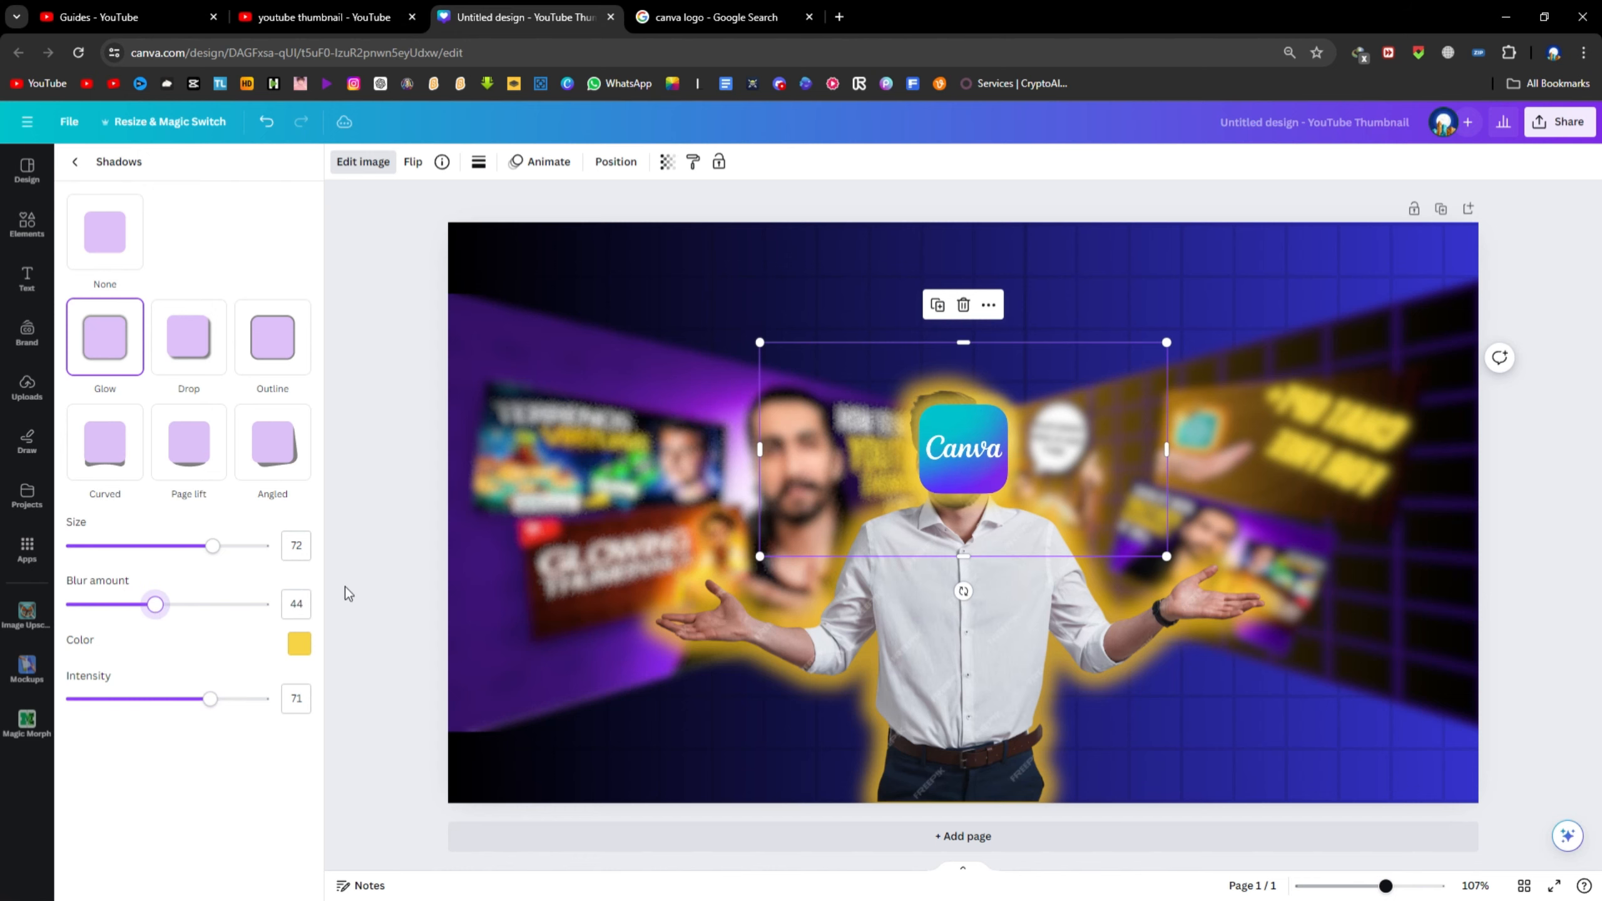
key(Escape)
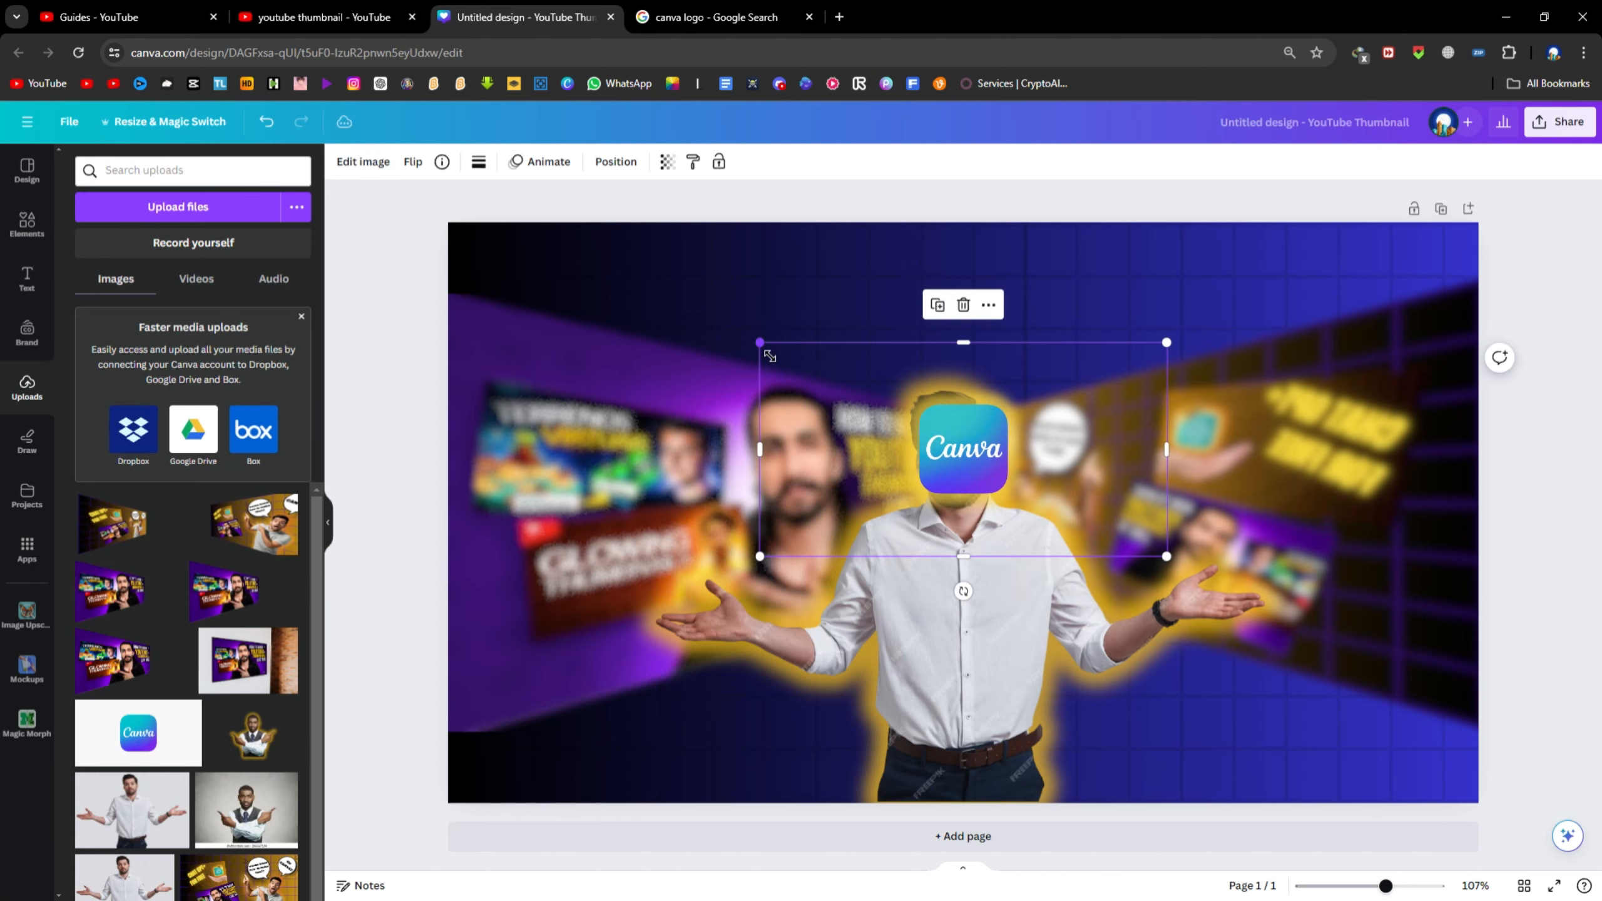
Enlarge the glowing Canva logo and reposition it so it covers the man's face
drag(760, 343, 679, 347)
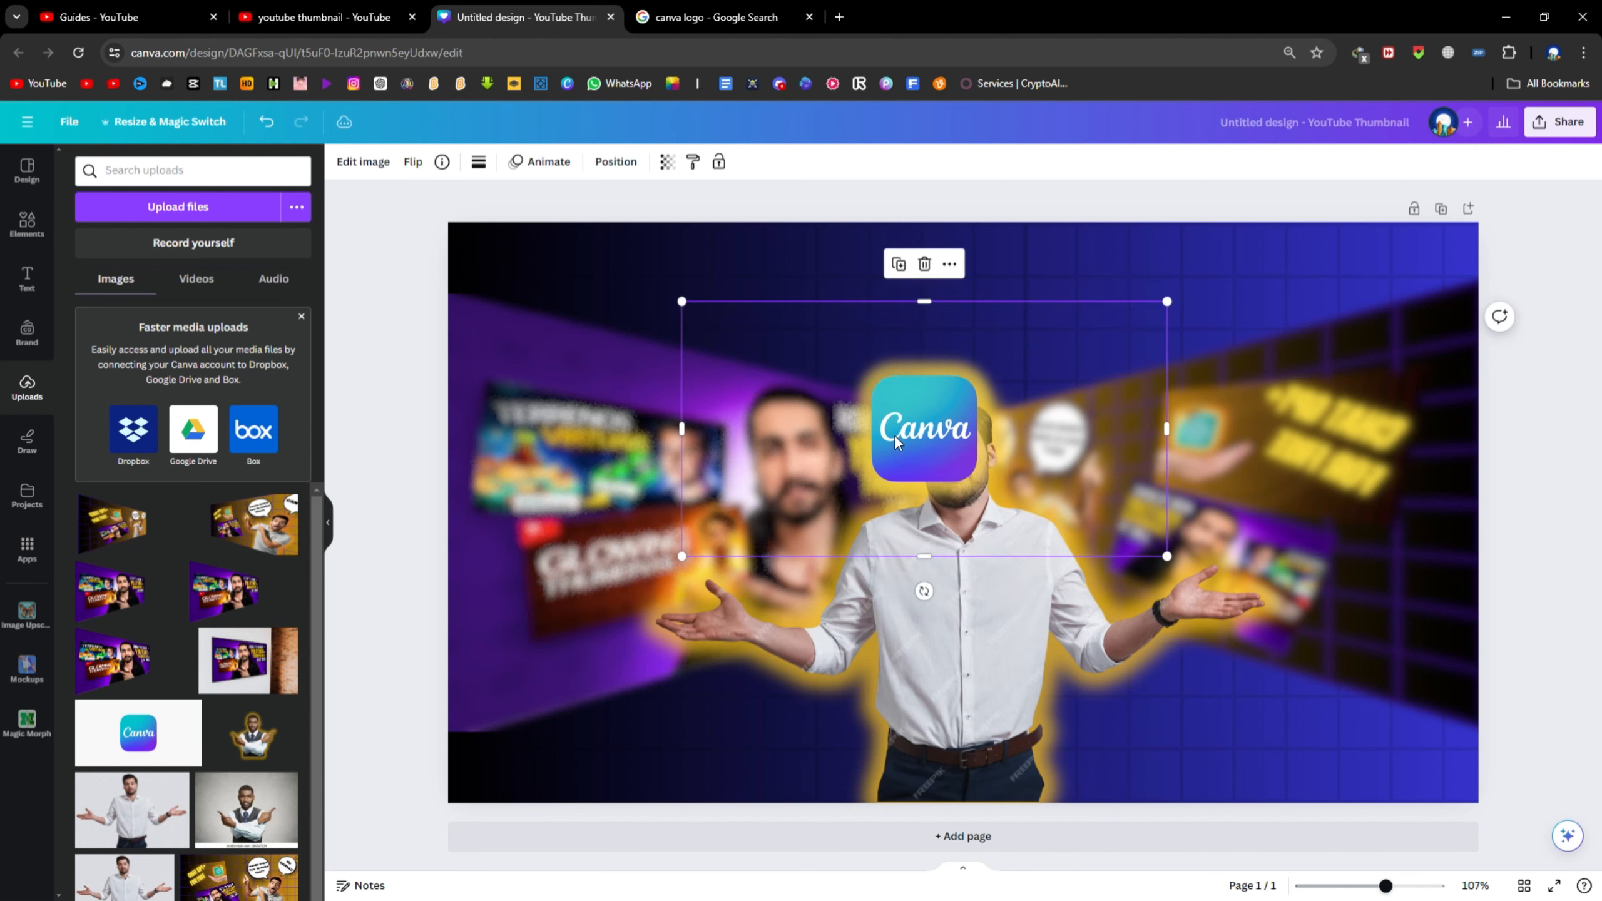
drag(895, 447, 932, 456)
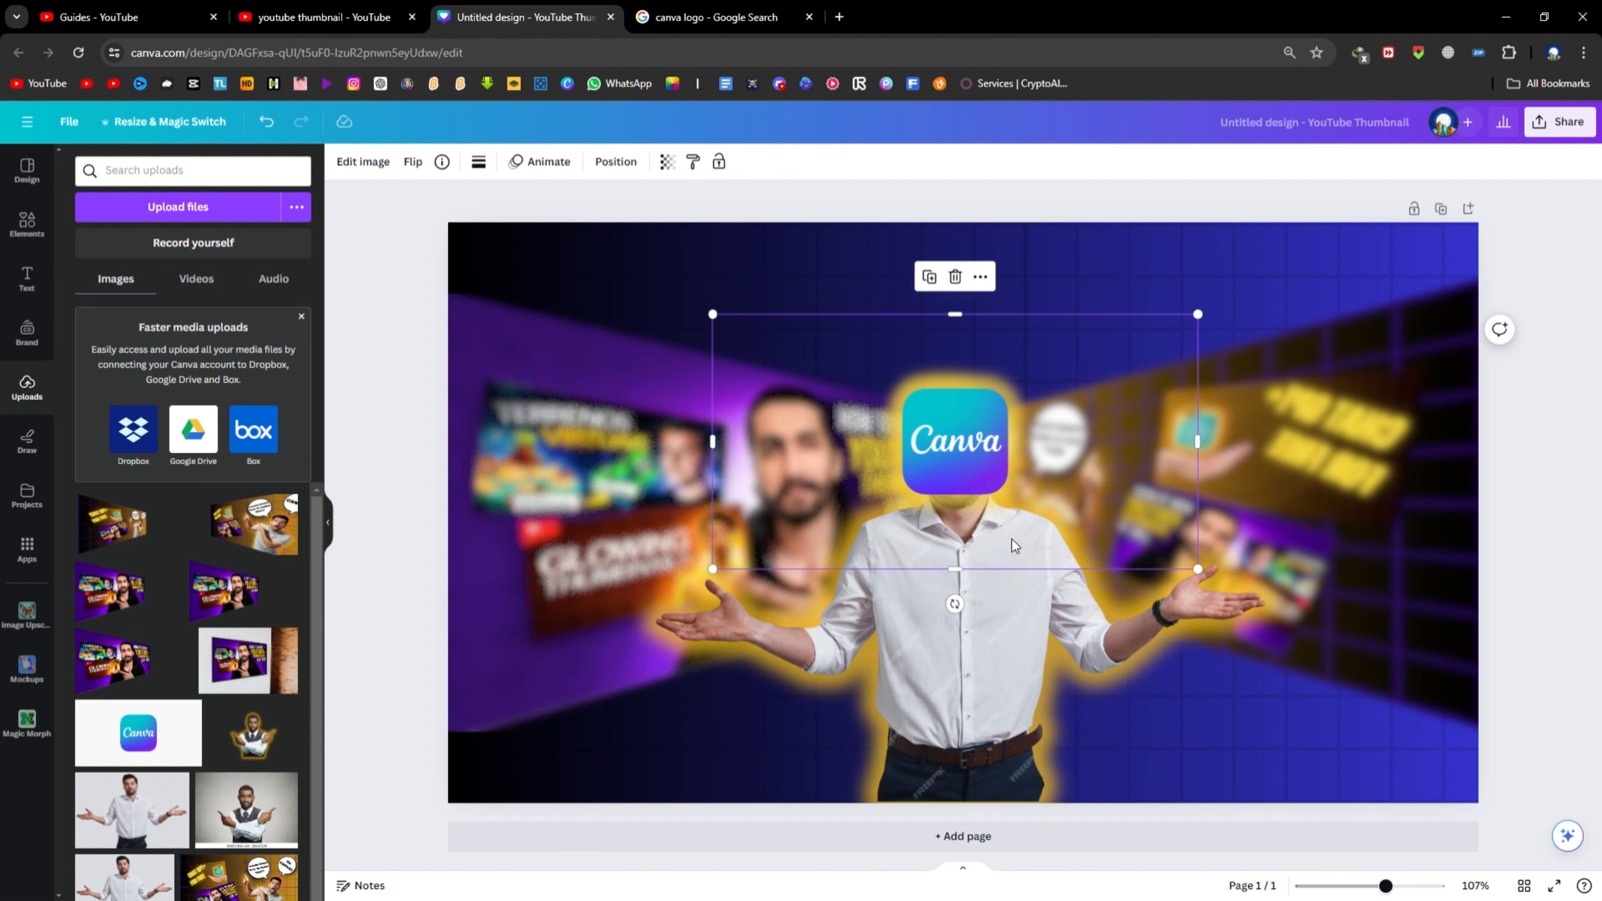
drag(1208, 580, 1139, 563)
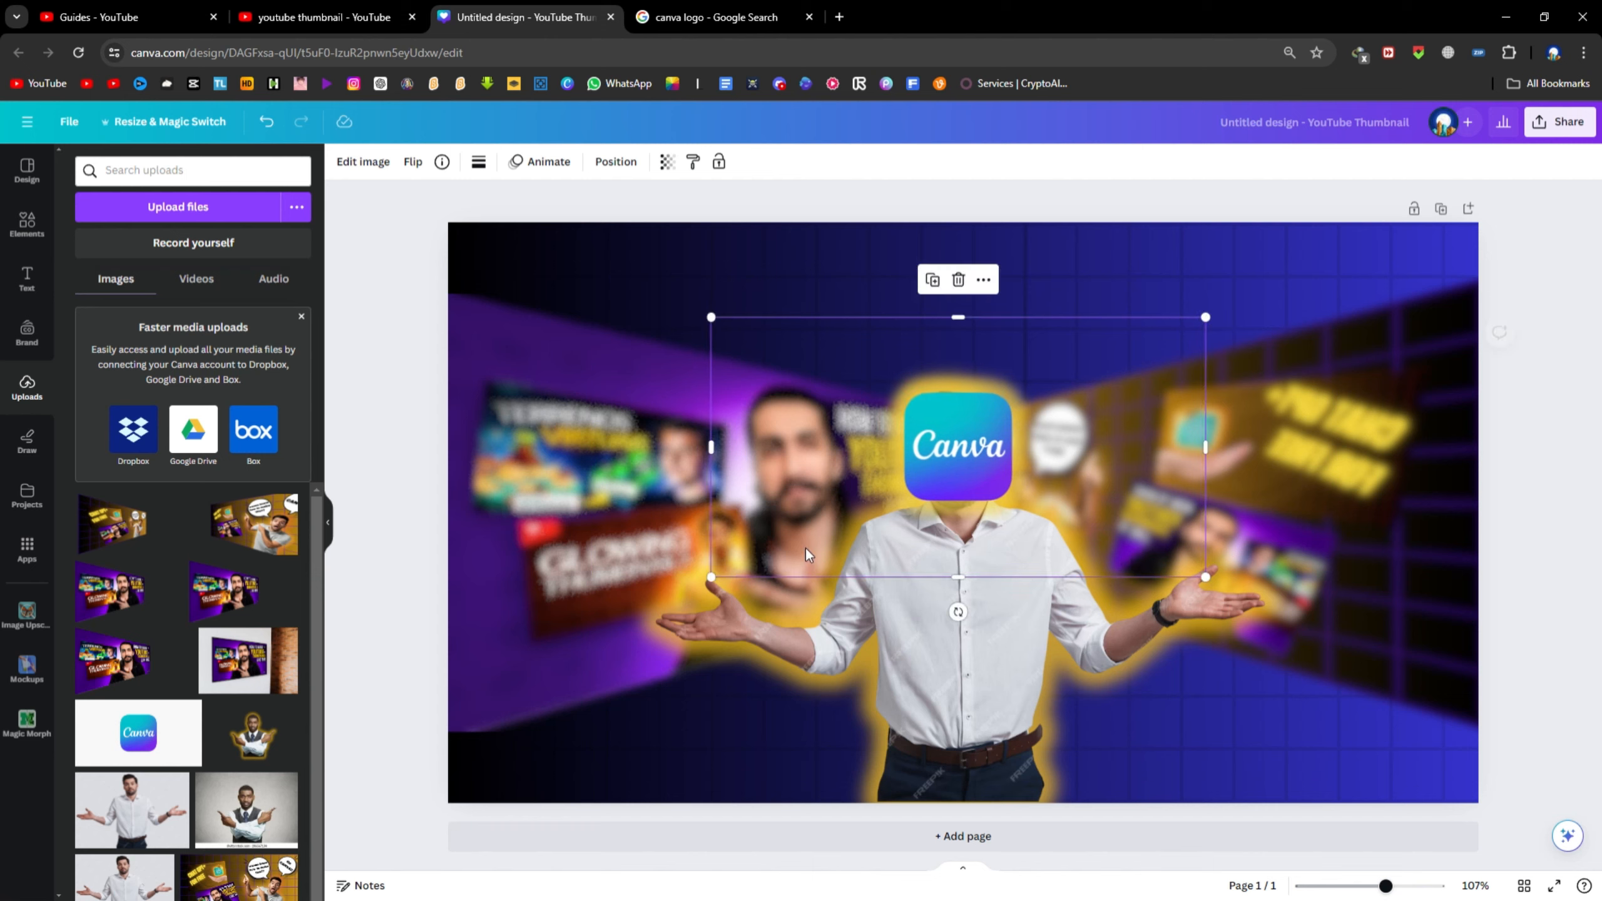
click(422, 426)
Add a heading text box reading "HOW TO EDIT THUMBNAIL"
click(27, 279)
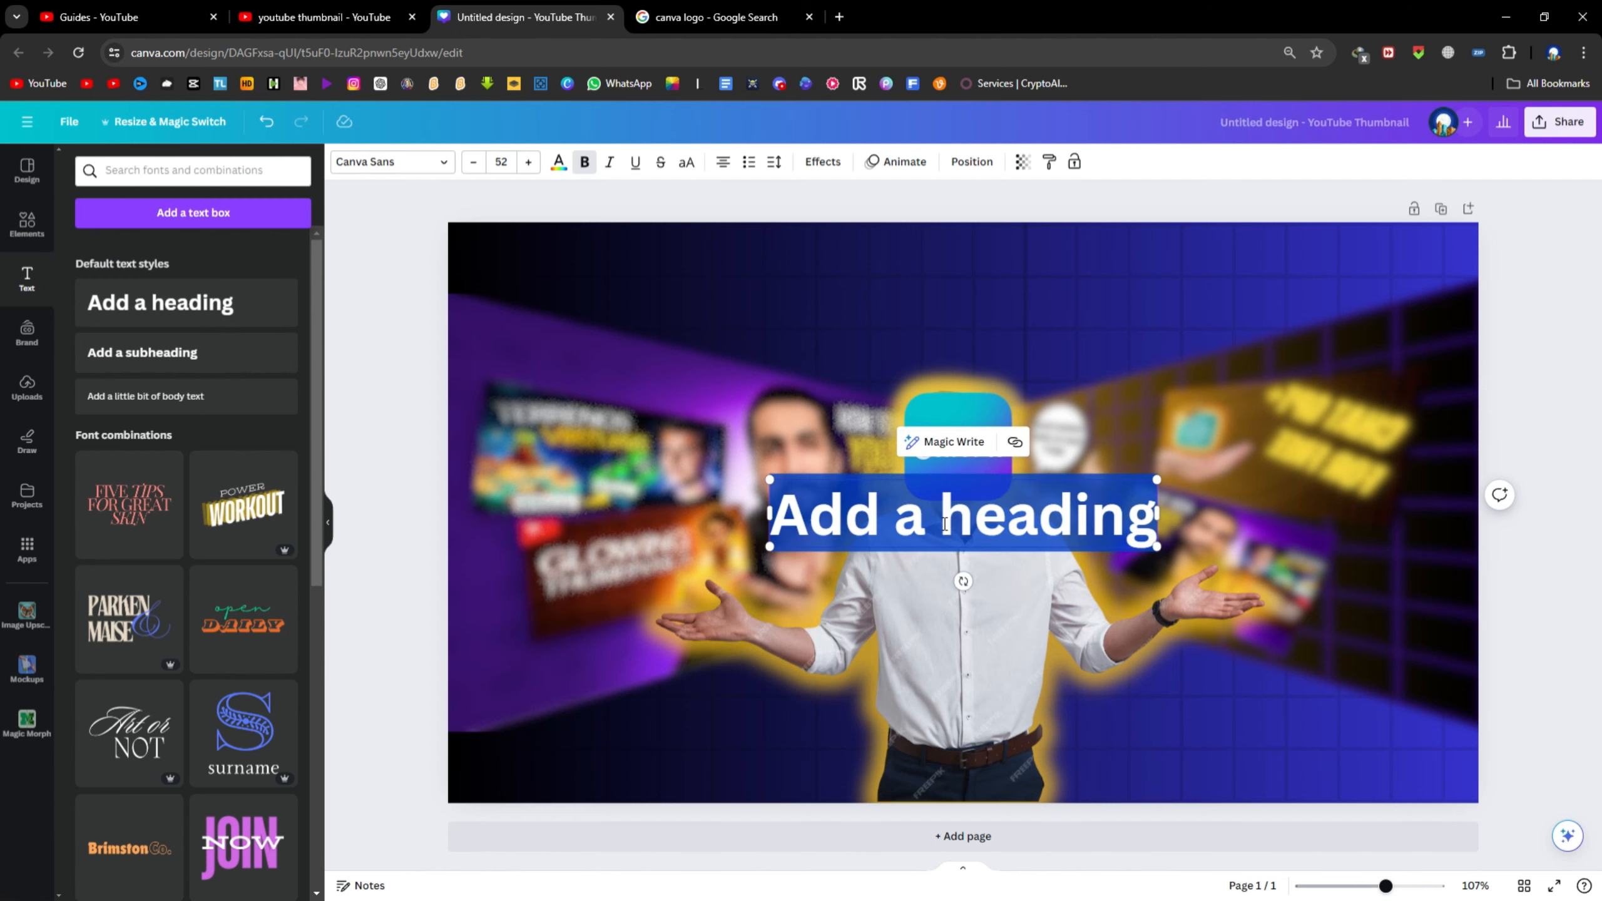
text(HOW)
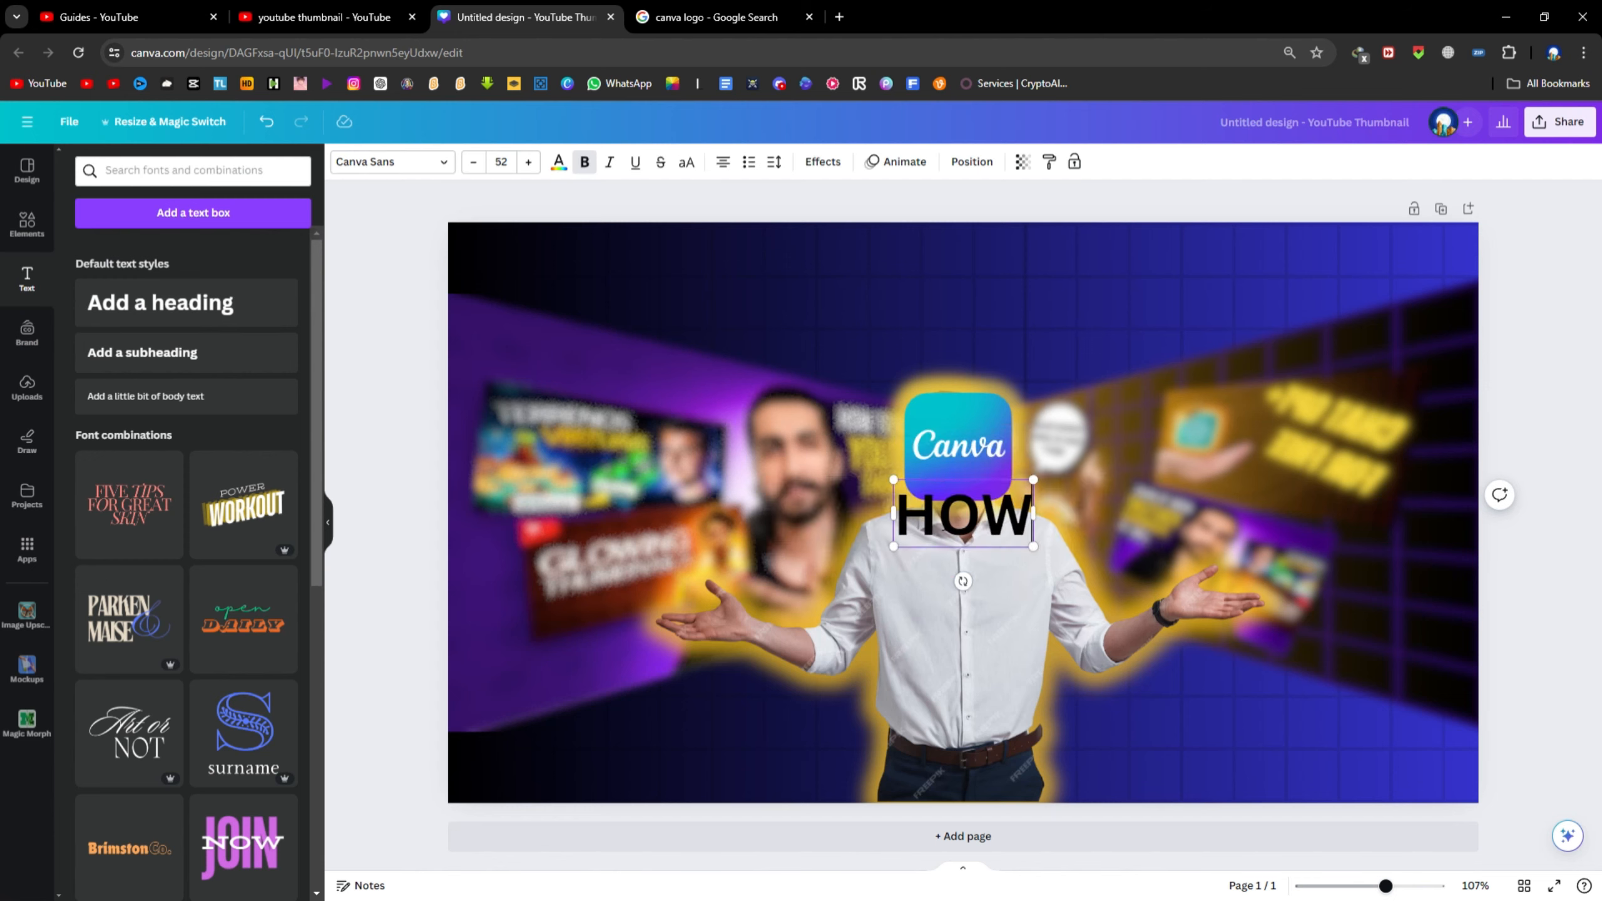
text( TO ADD)
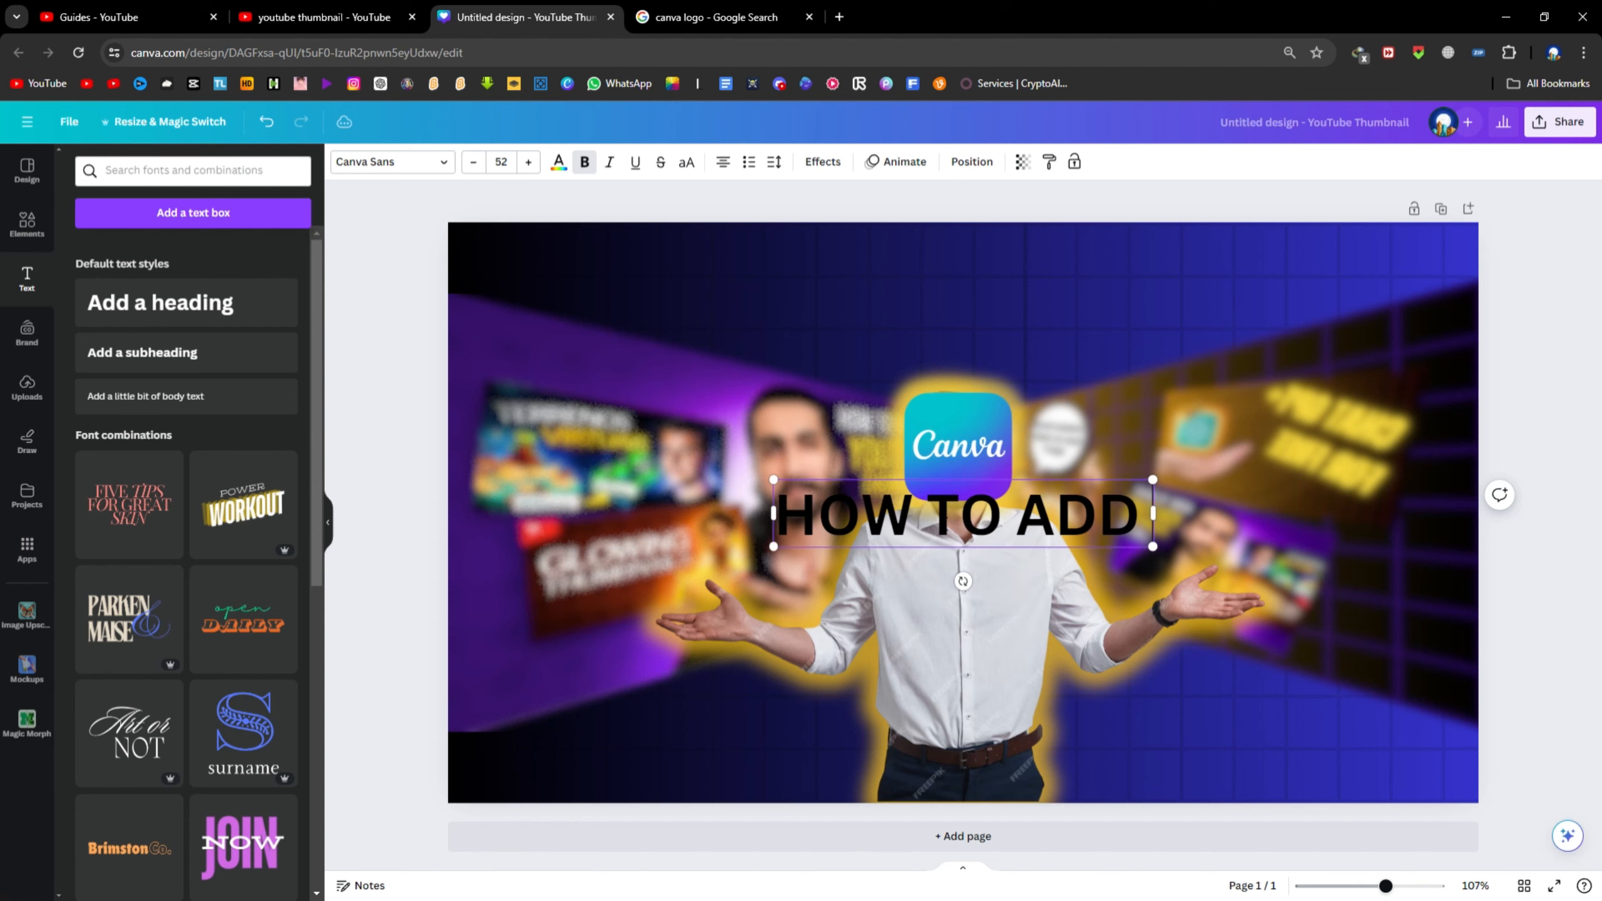
key(BackSpace)
key(BackSpace)
key(BackSpace)
key(BackSpace)
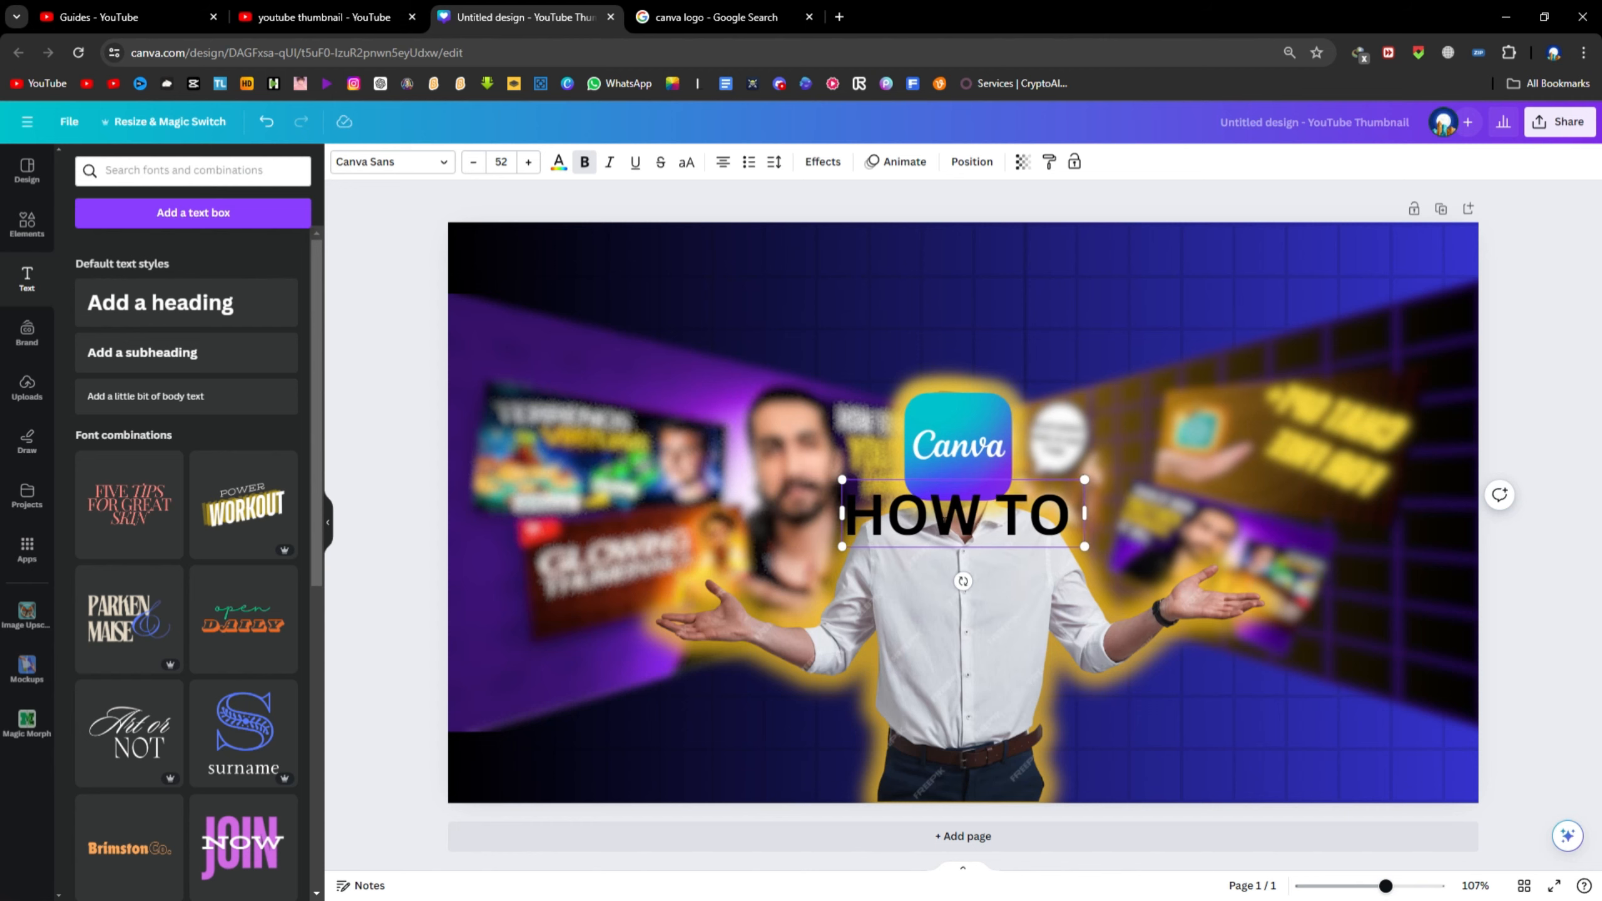
text(EDIT)
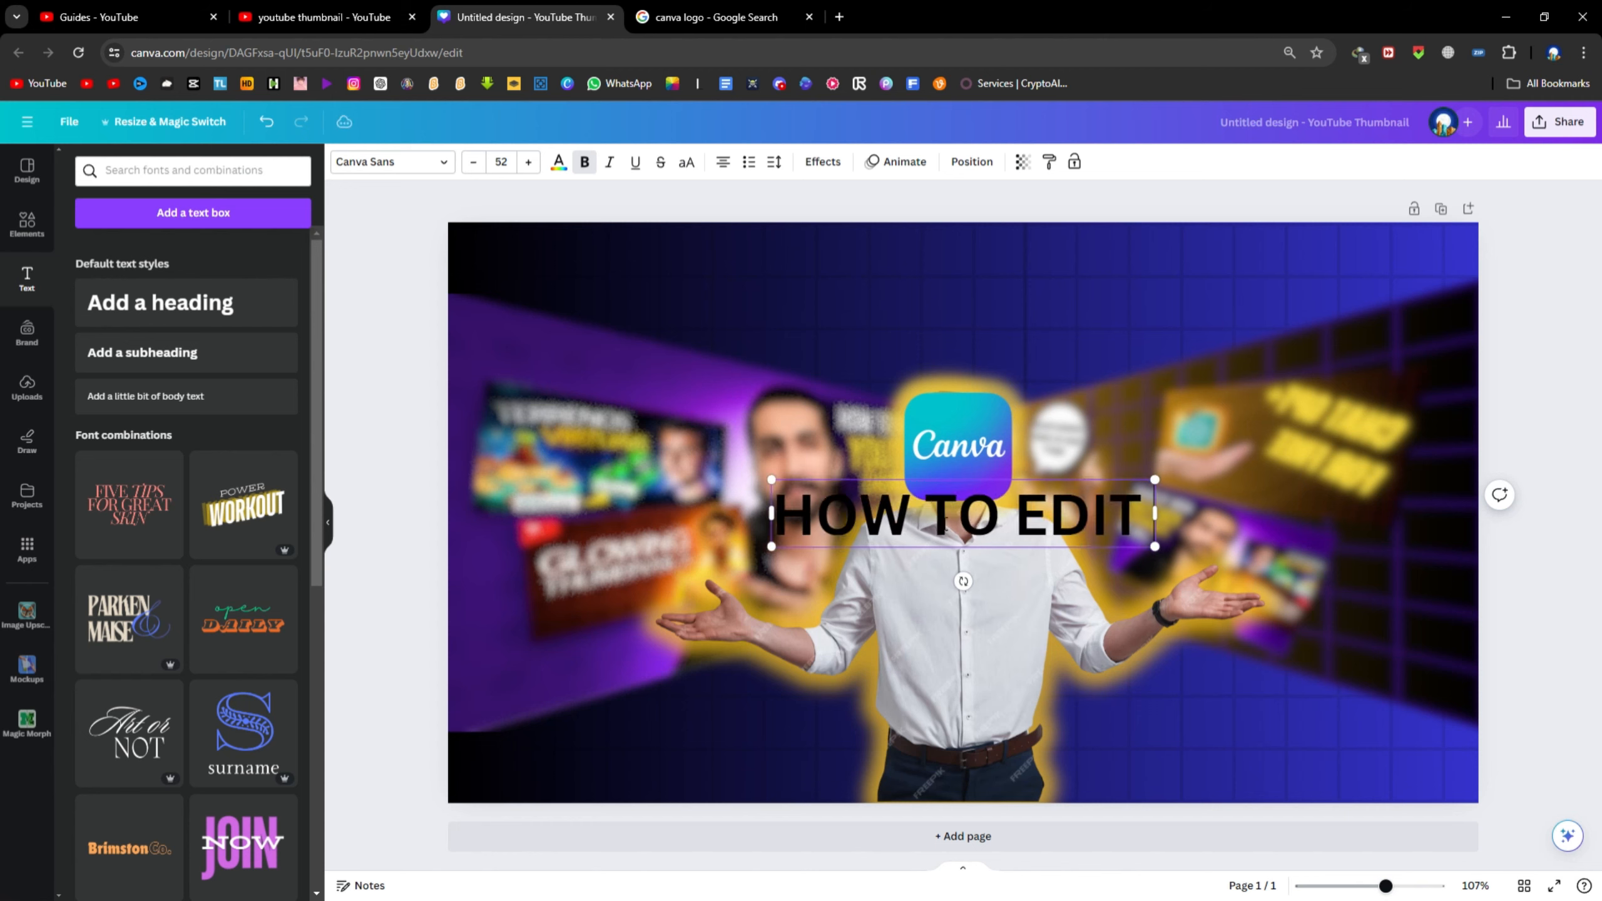
text( THUM)
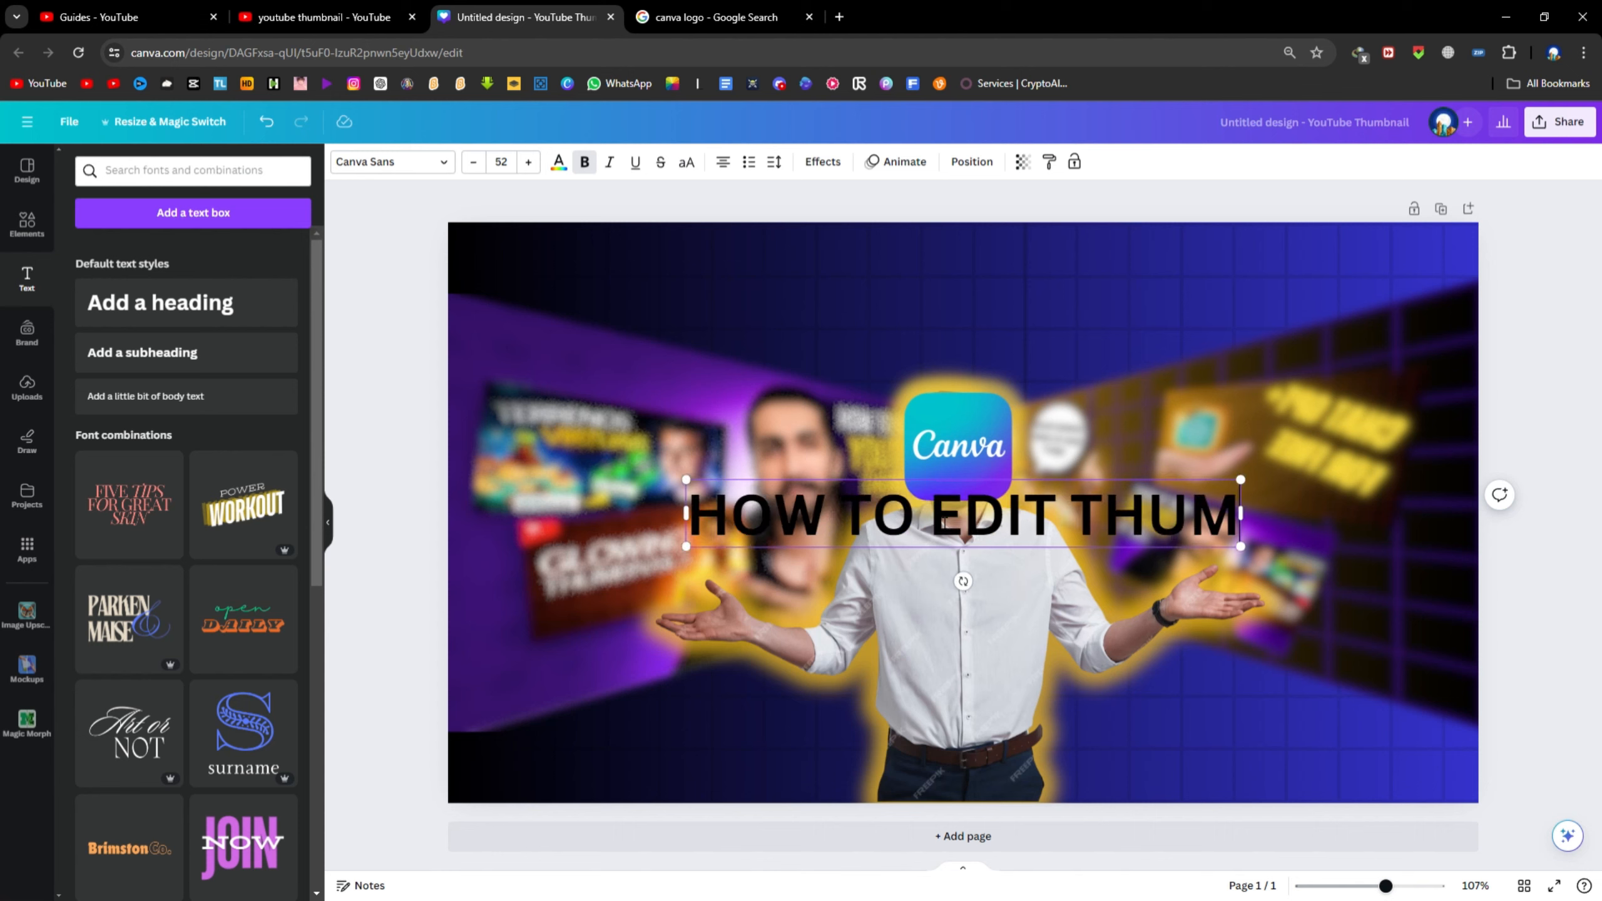
text(BNAIL)
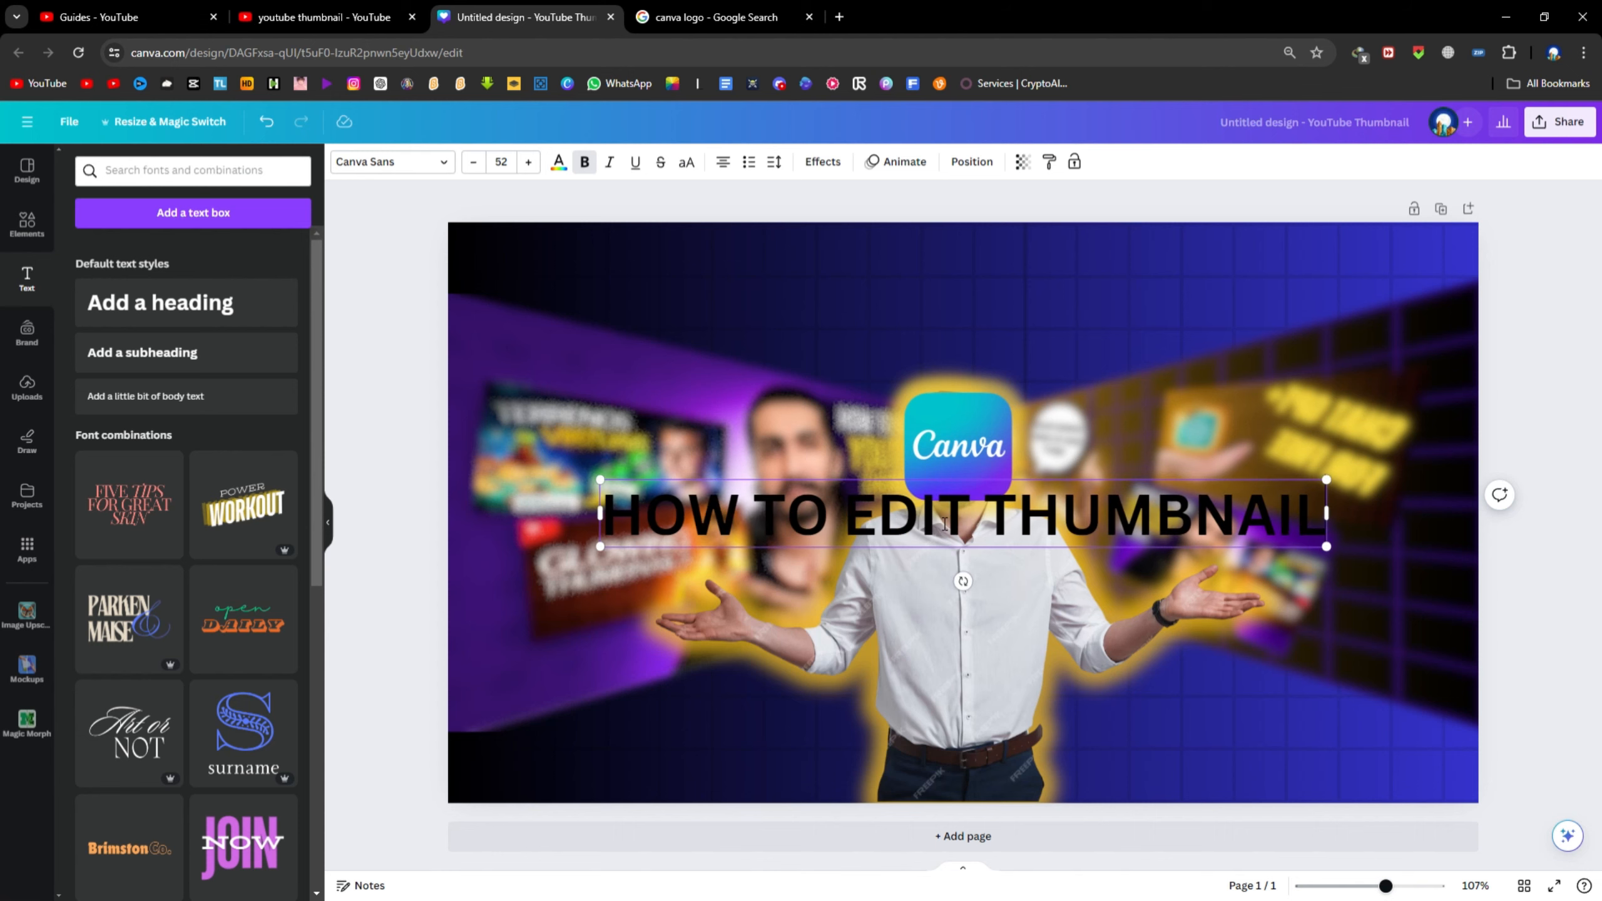
Change the "HOW TO EDIT THUMBNAIL" heading's text colour to lime green
click(568, 163)
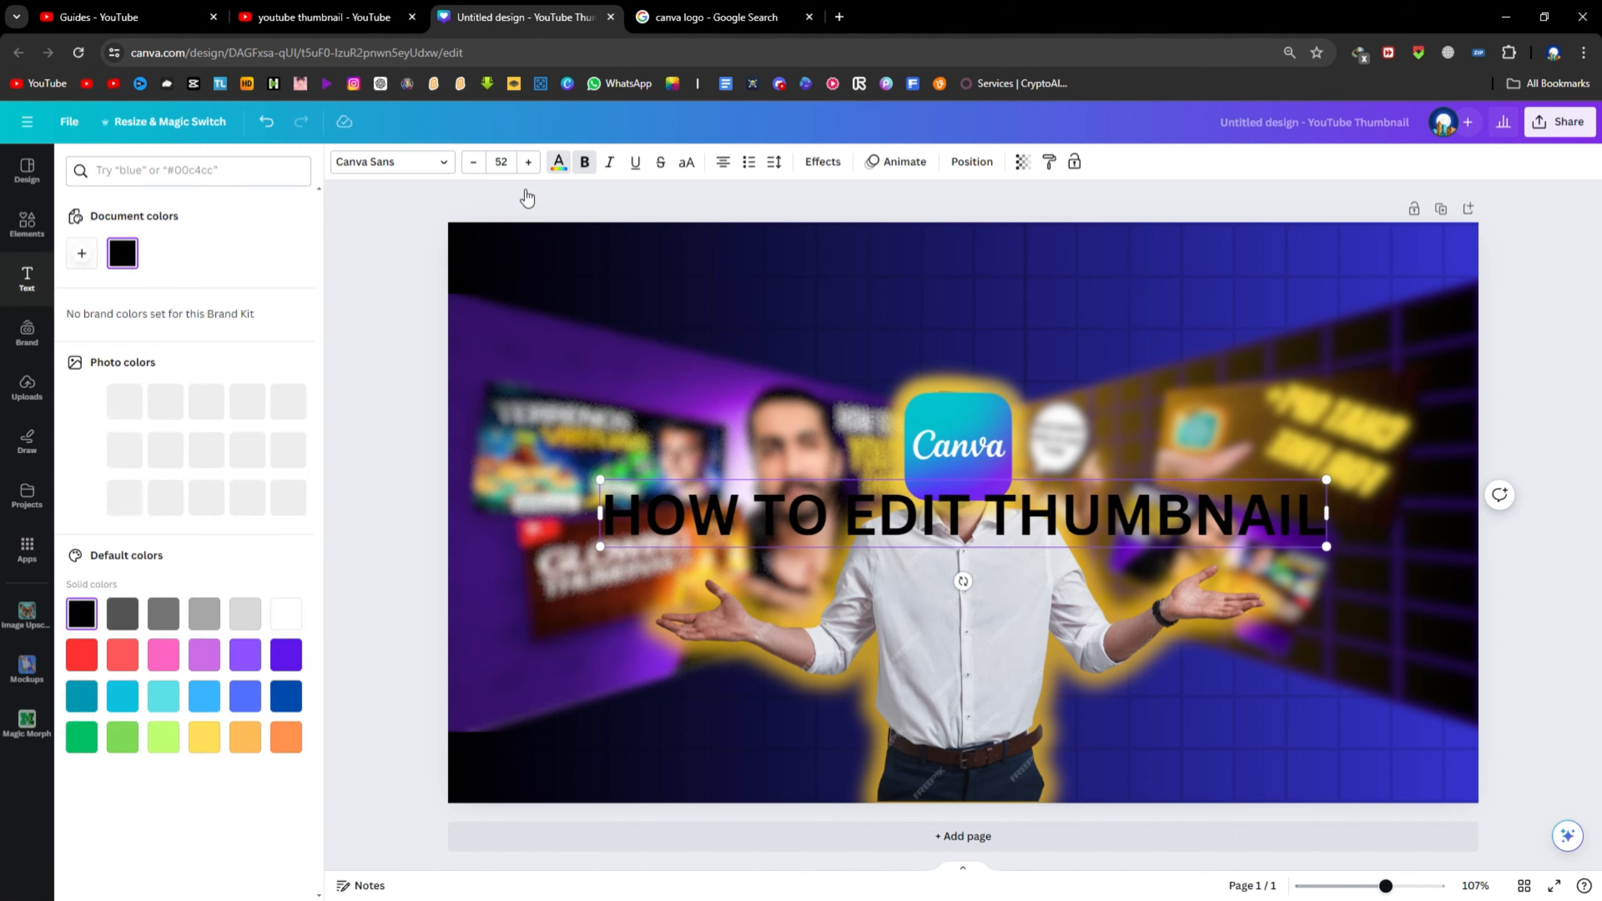
click(165, 725)
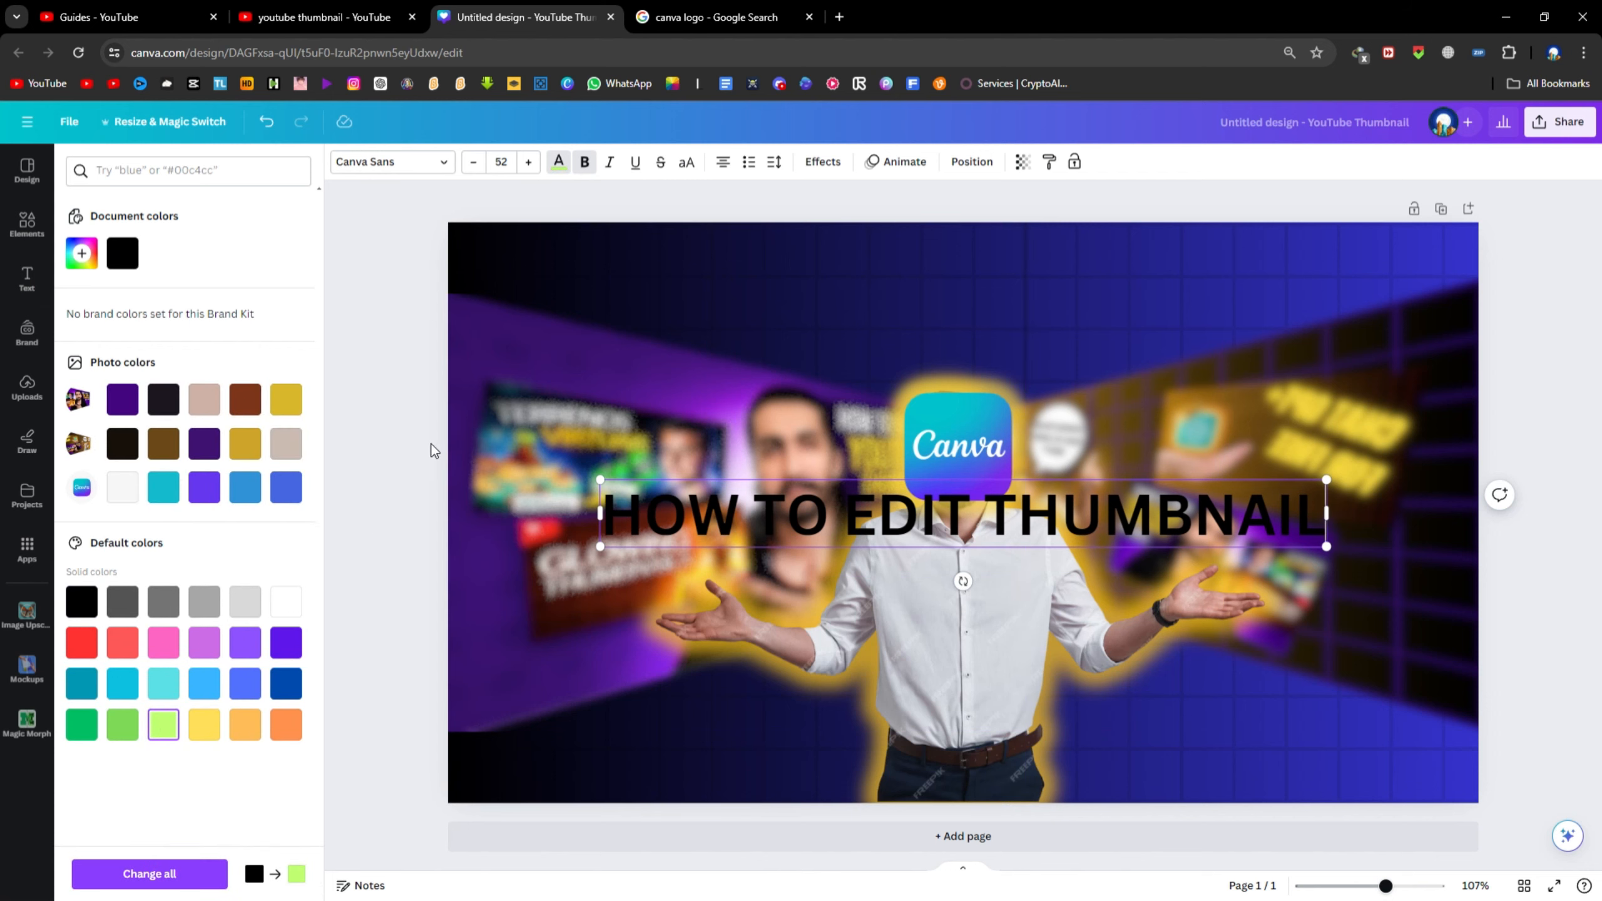
Apply the Neon effect to the "HOW TO EDIT THUMBNAIL" heading and lower its intensity below 50
click(821, 176)
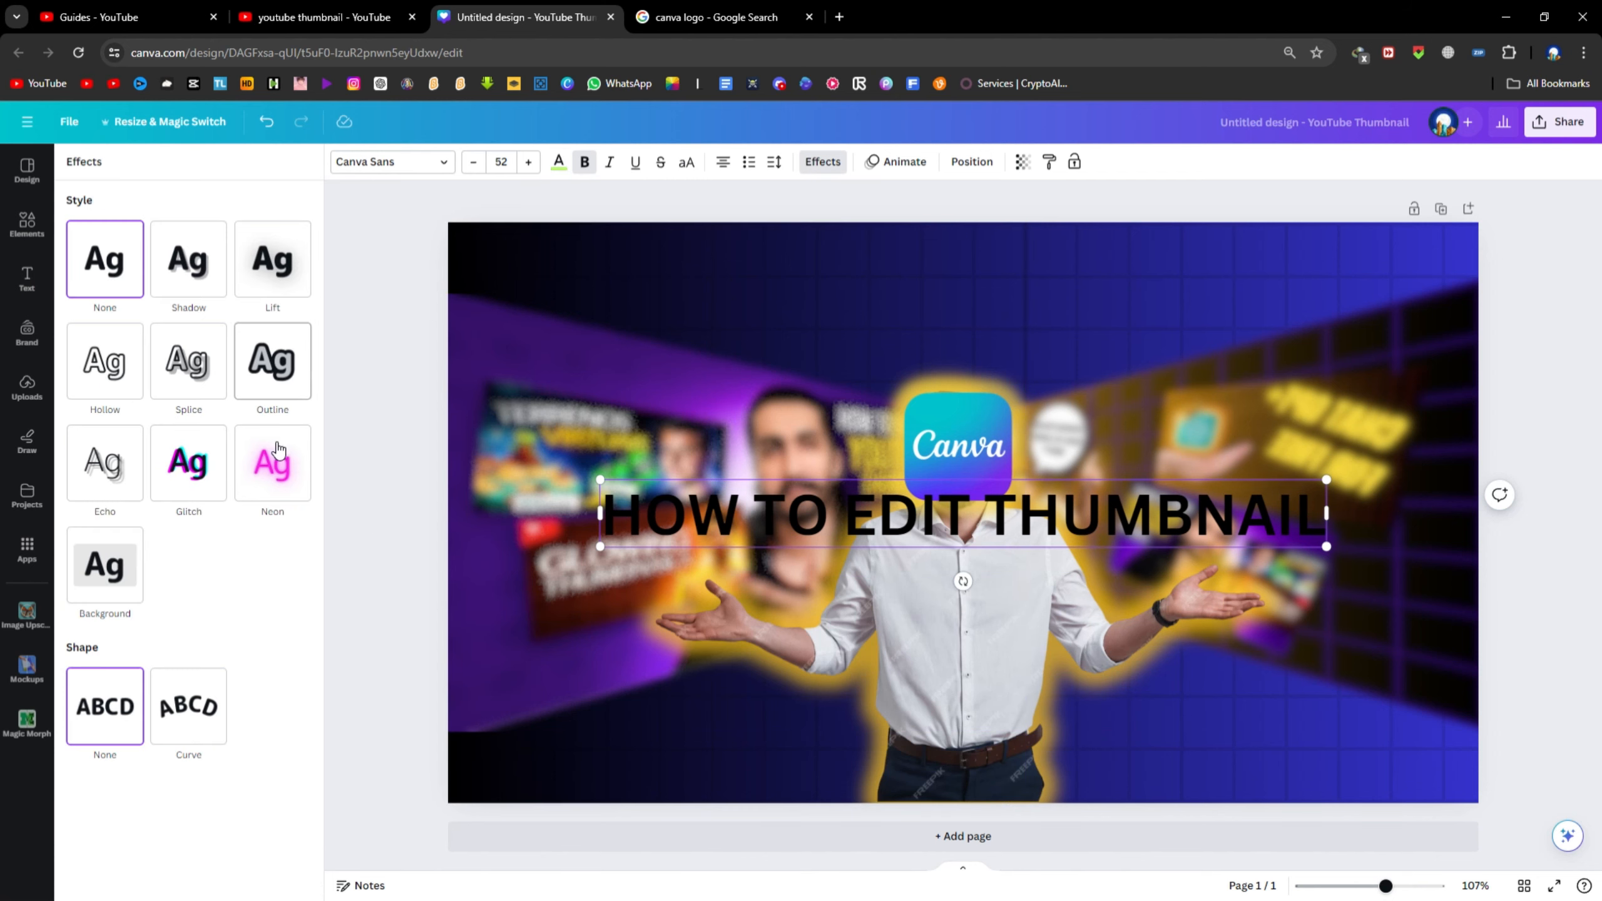
click(273, 462)
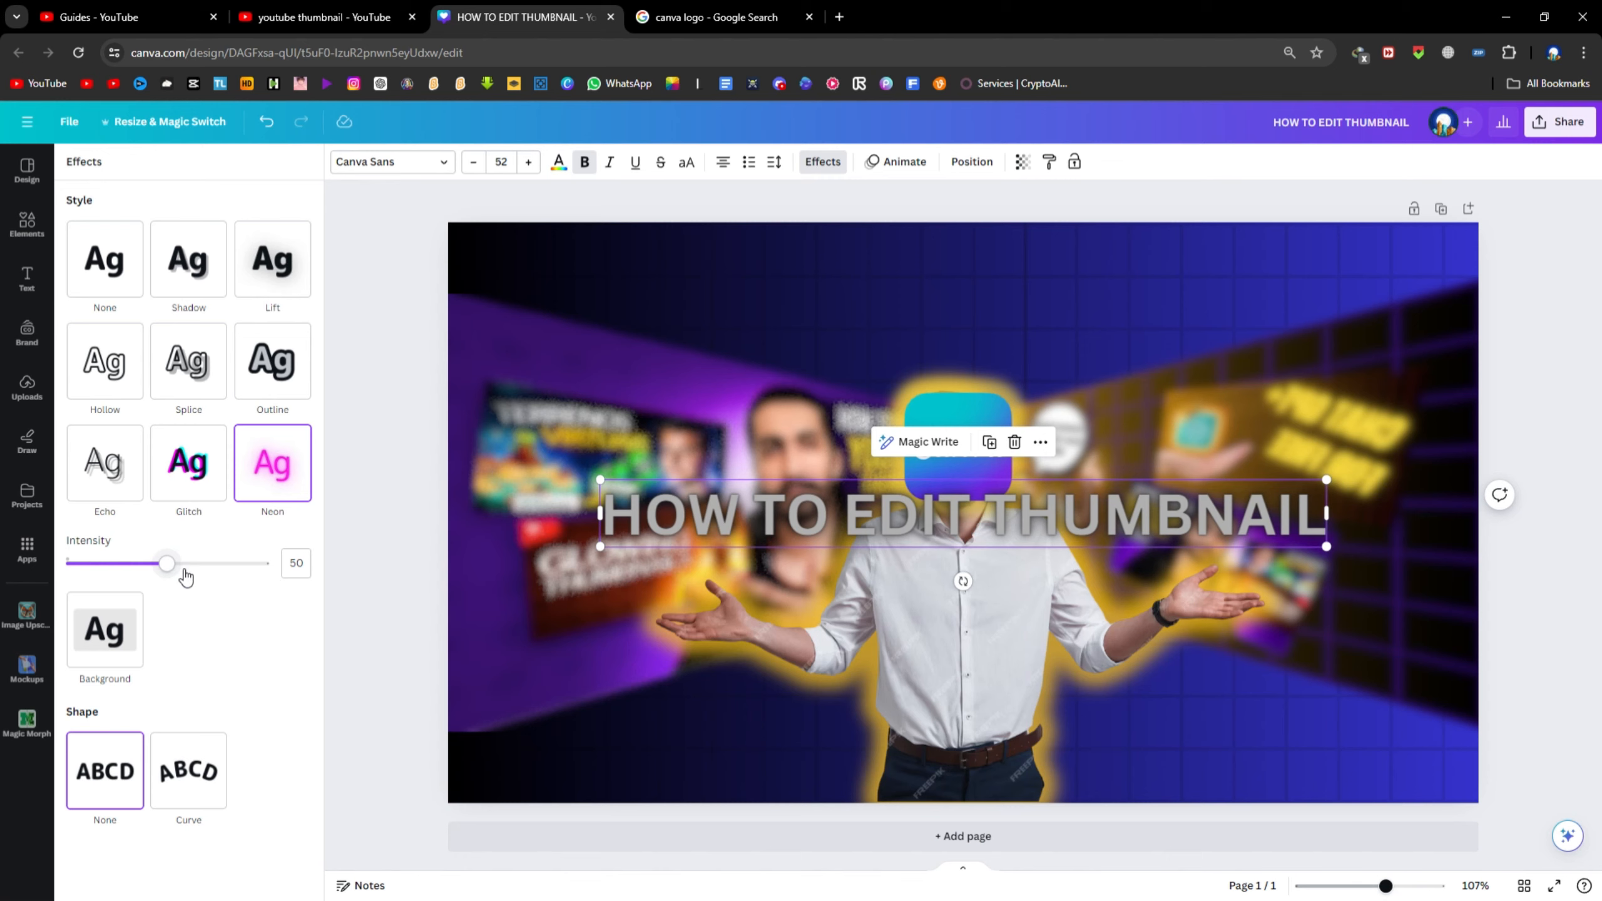
drag(168, 564, 126, 570)
key(Escape)
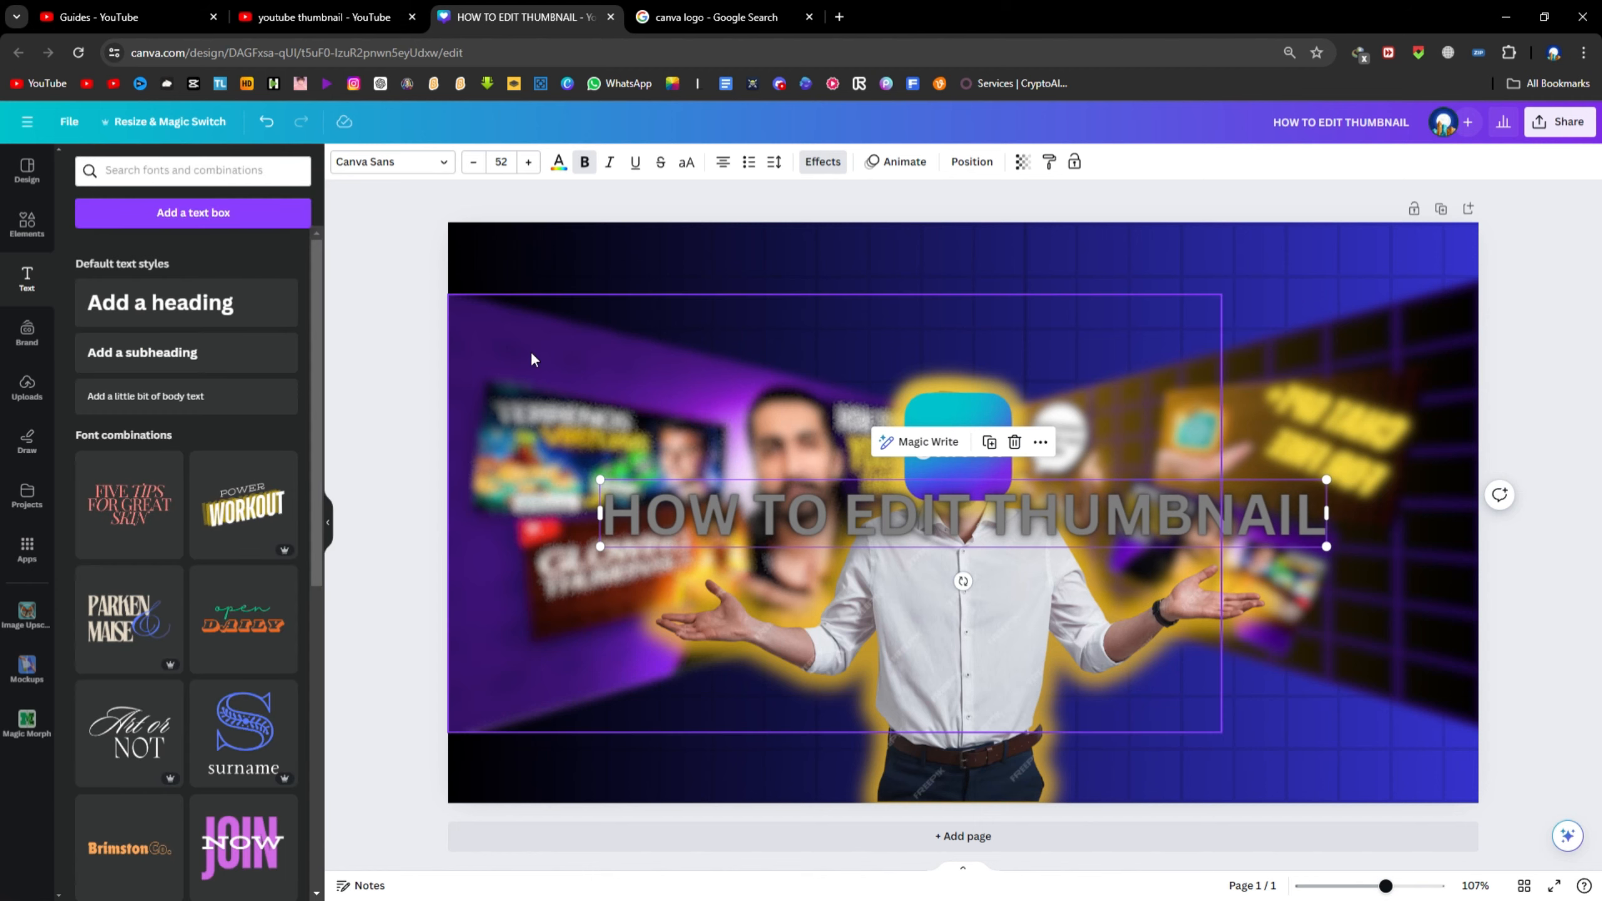
click(644, 514)
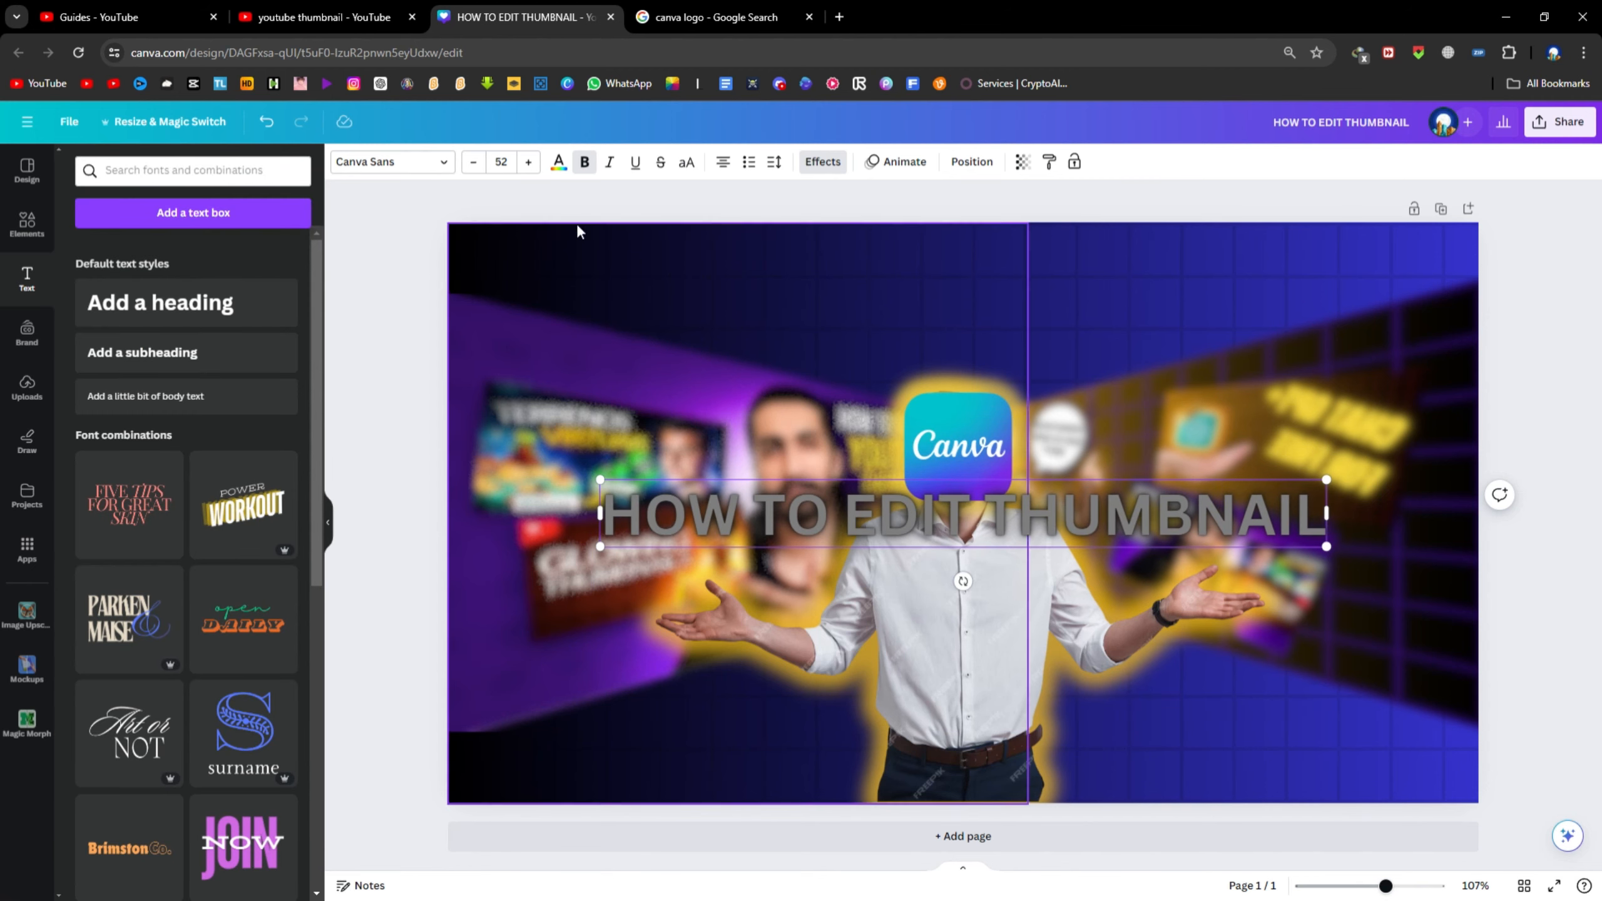
click(361, 436)
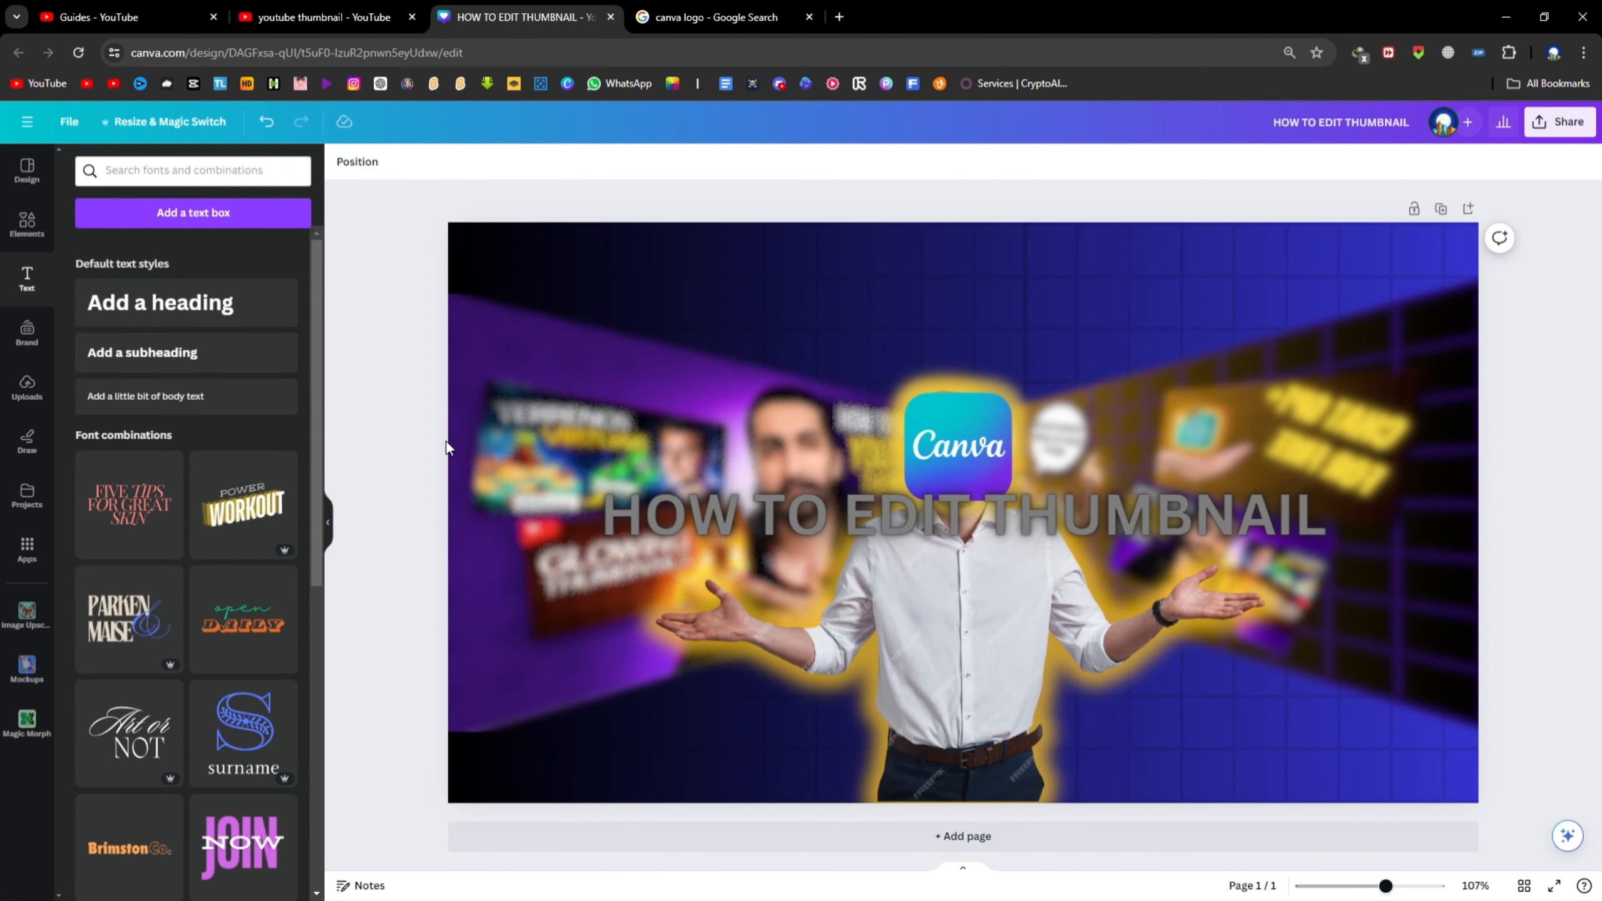
Change the neon "HOW TO EDIT THUMBNAIL" heading's text colour to yellow
click(656, 508)
click(559, 163)
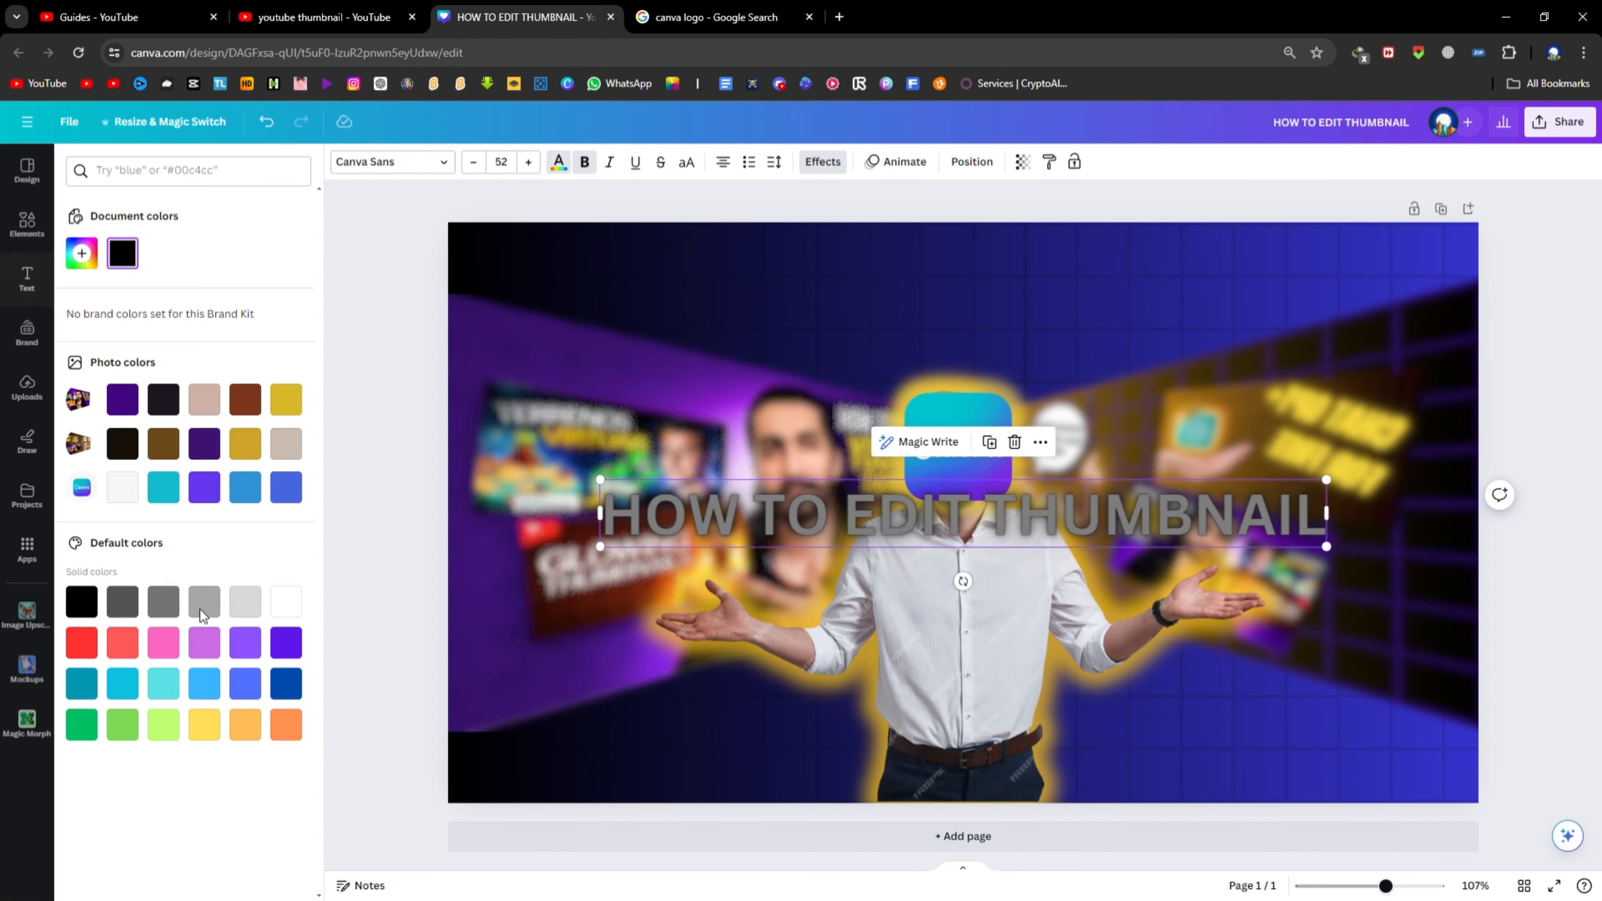
click(205, 726)
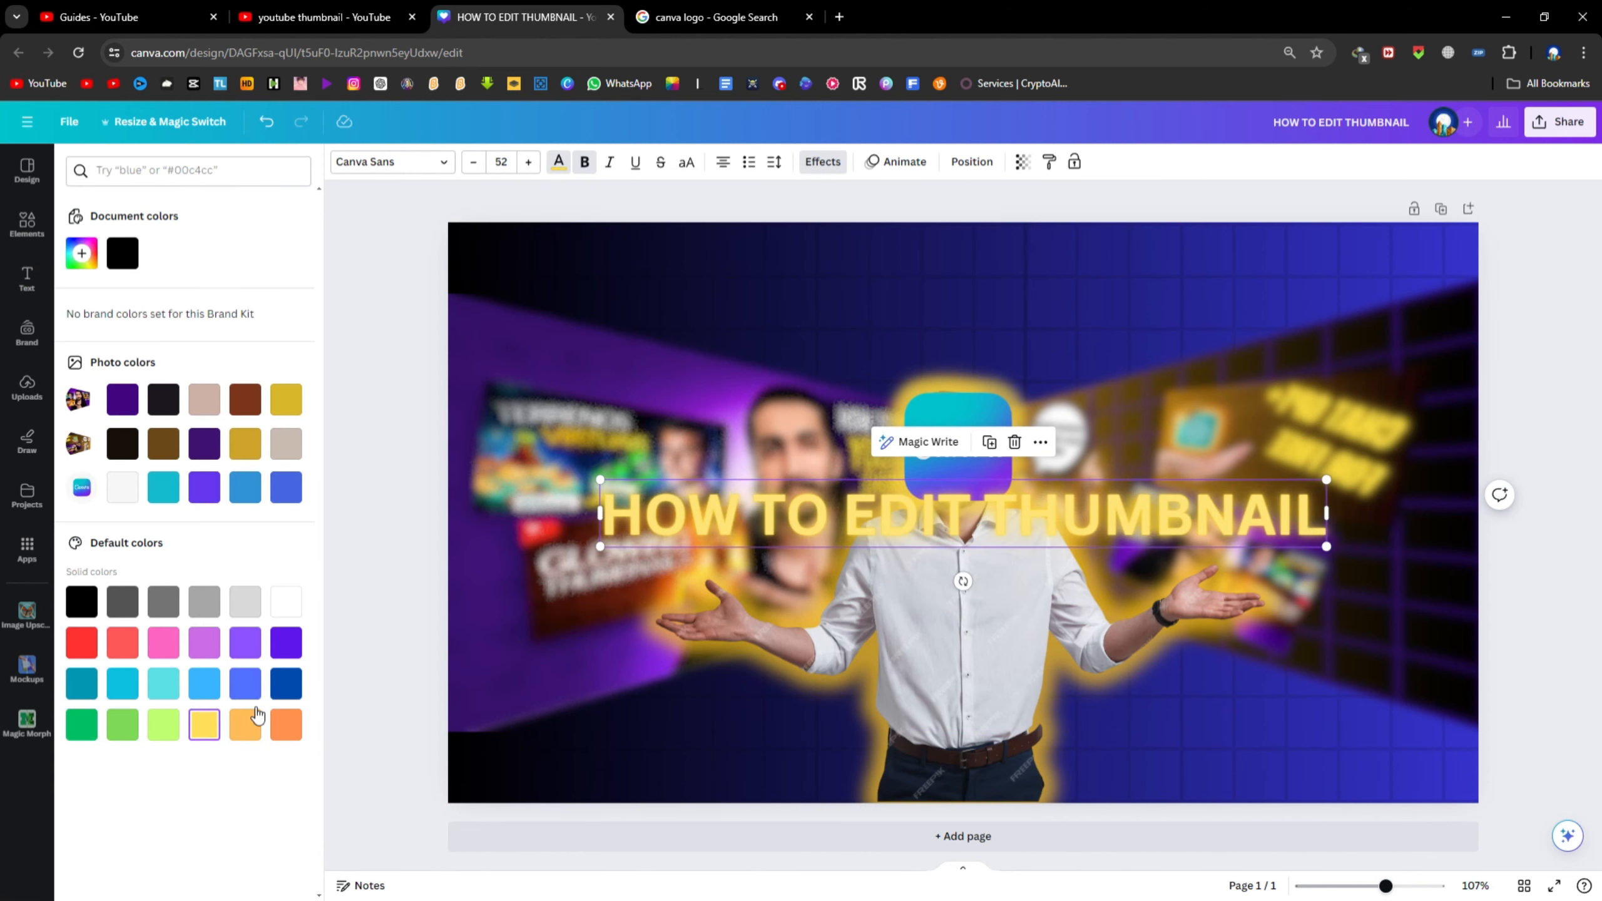
click(372, 637)
Move the heading to the top of the thumbnail, enlarge it to about size 56.2 and centre it horizontally
drag(868, 512, 879, 281)
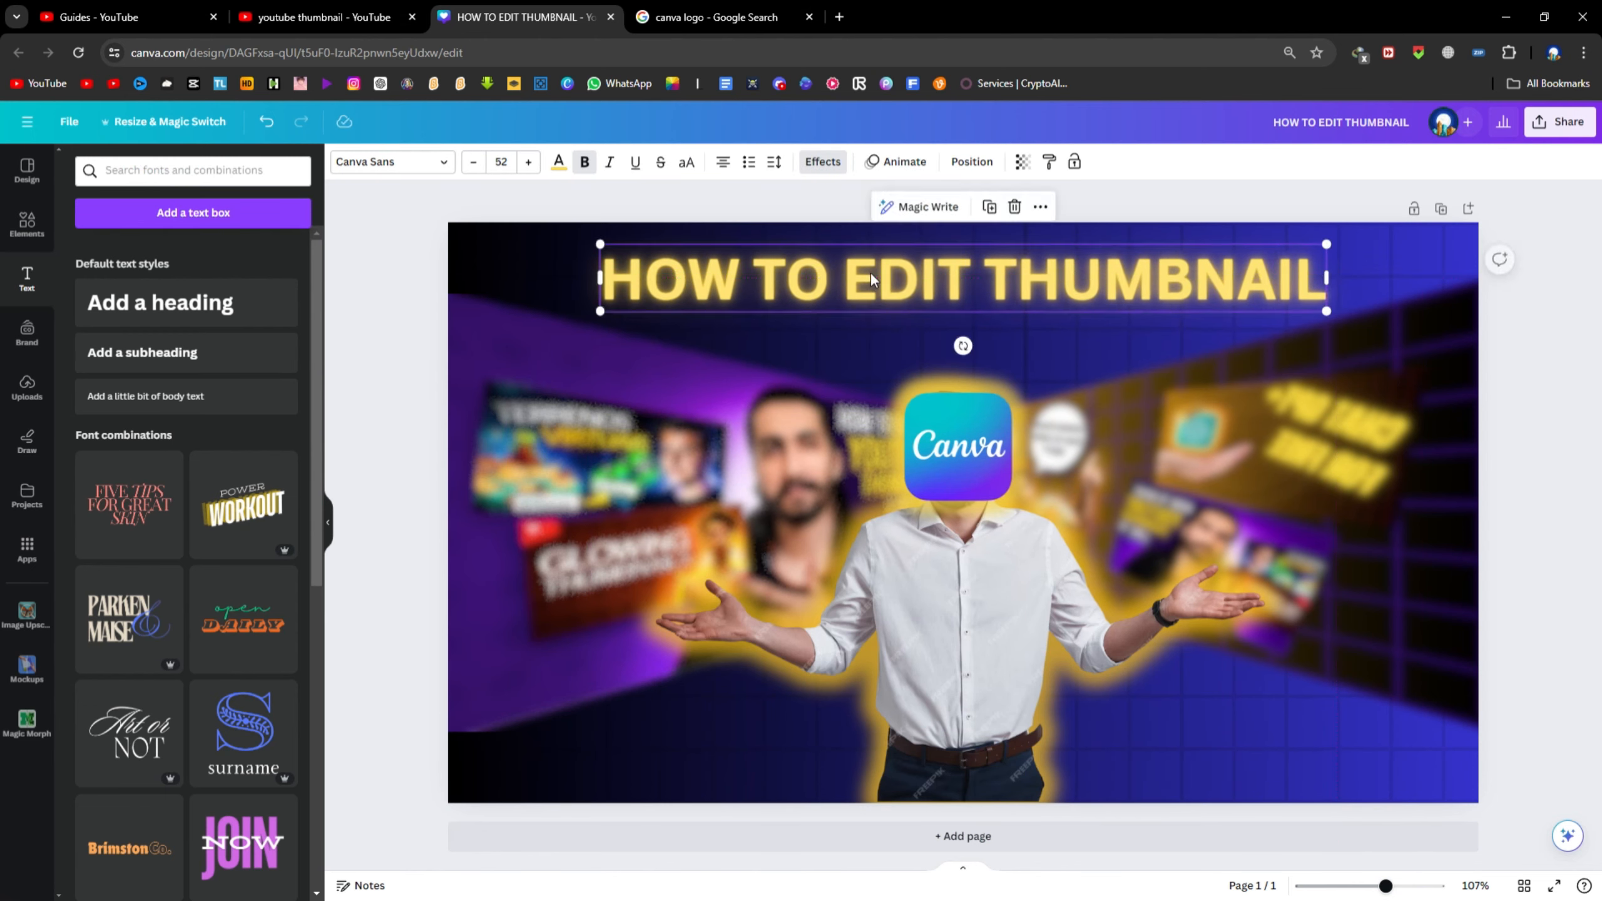
drag(1327, 311, 1385, 316)
drag(1275, 283, 1250, 286)
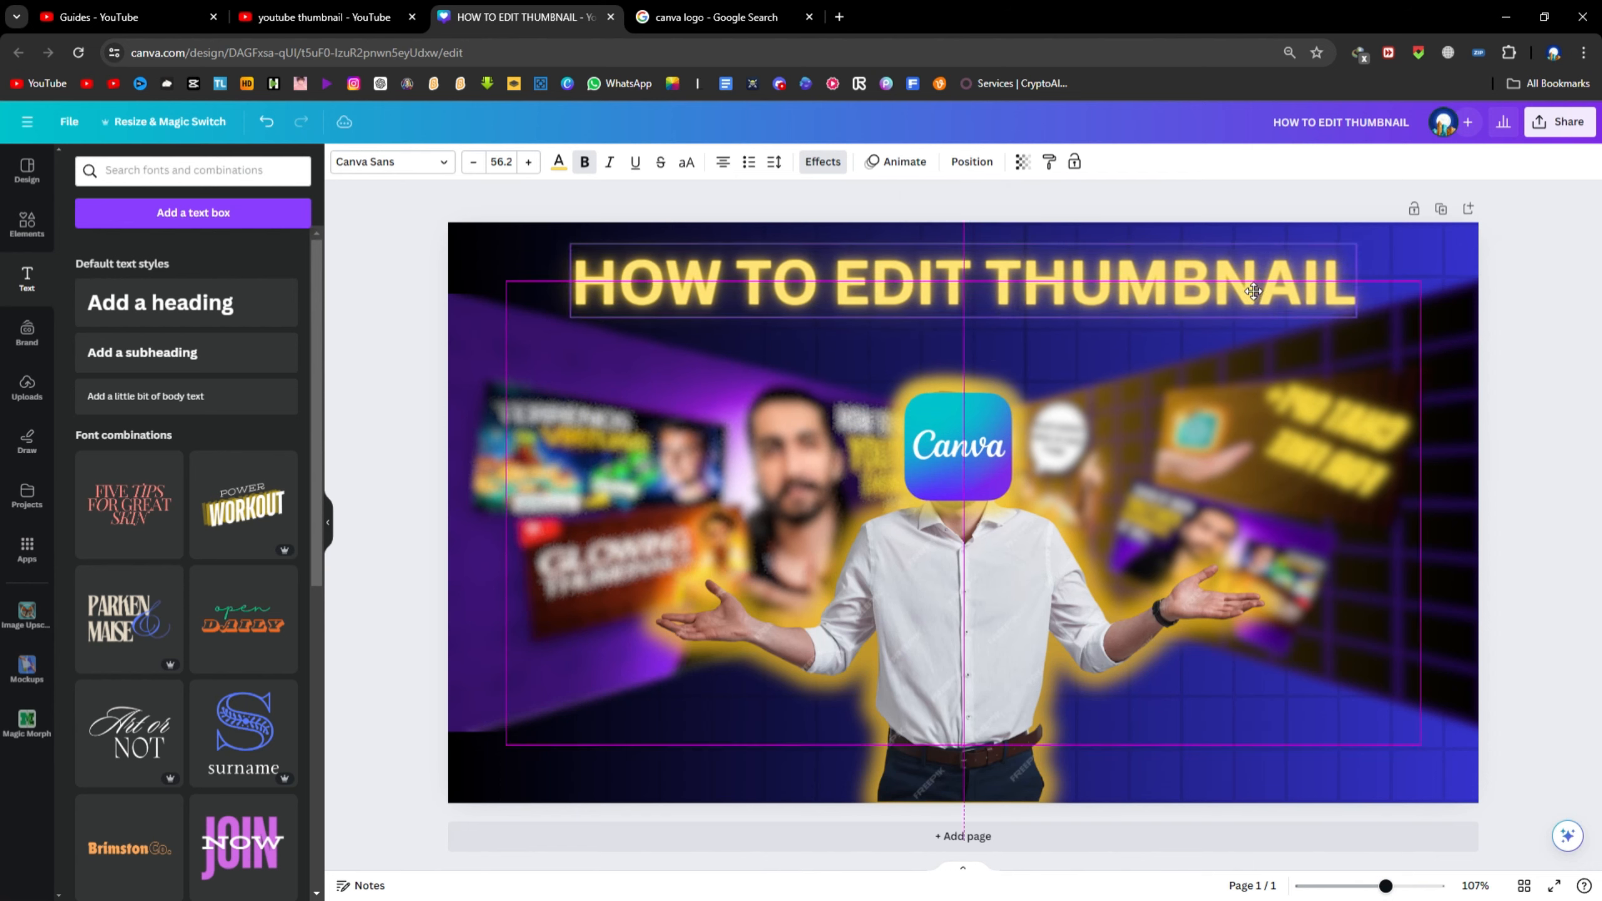
click(1497, 376)
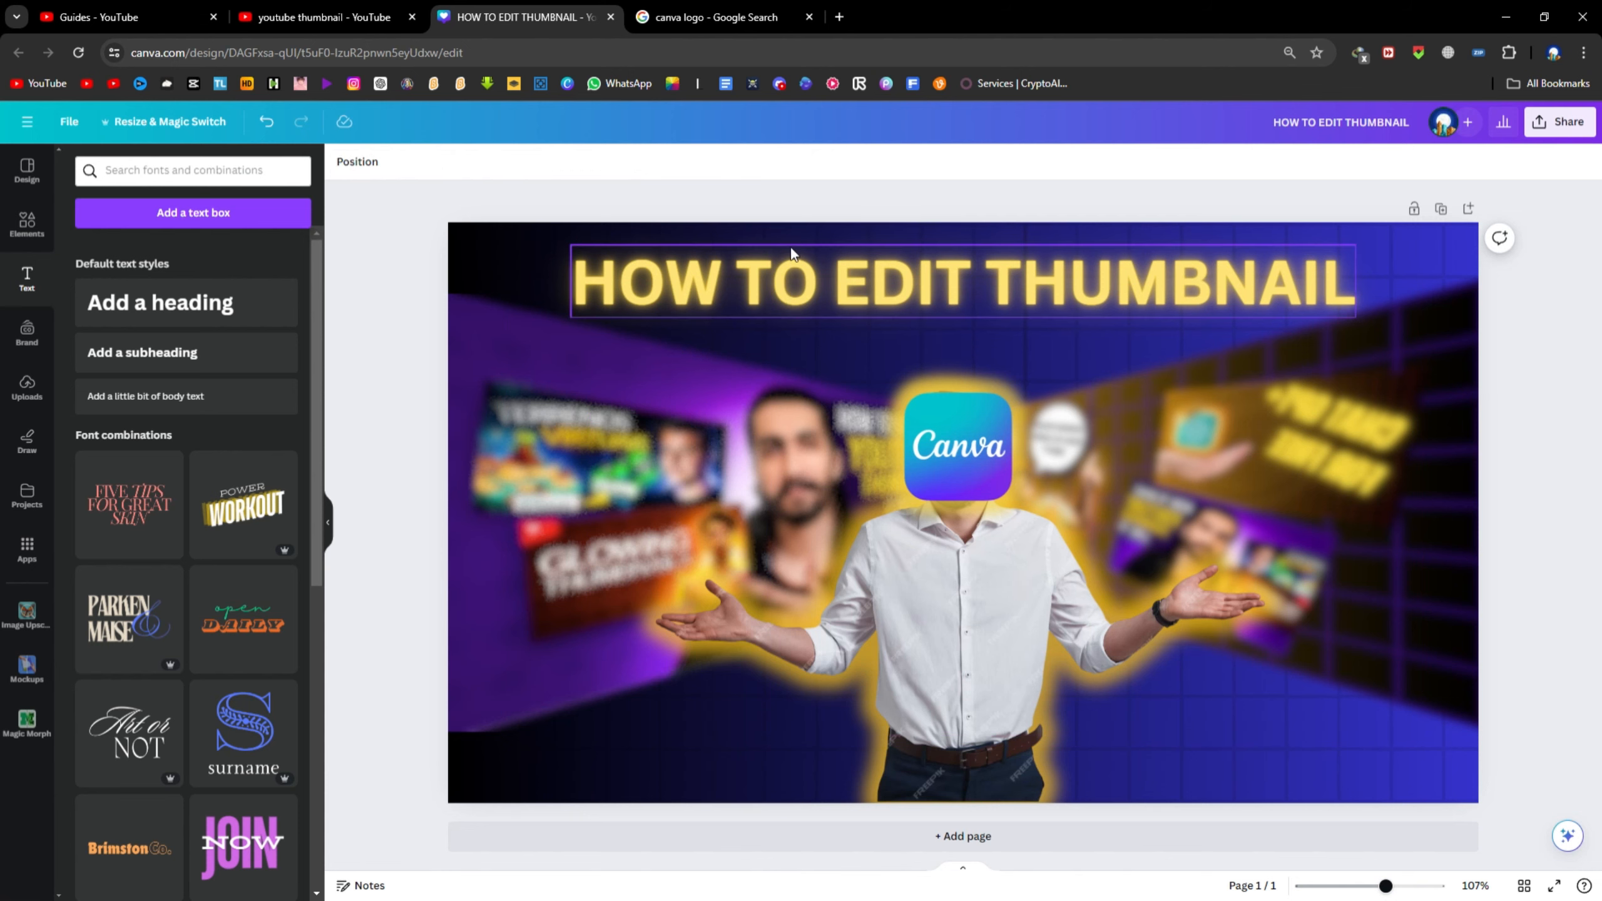
Duplicate the neon heading, place the copy over the mockup on the thumbnail's left side and change its text to "ATTRACTION"
click(798, 296)
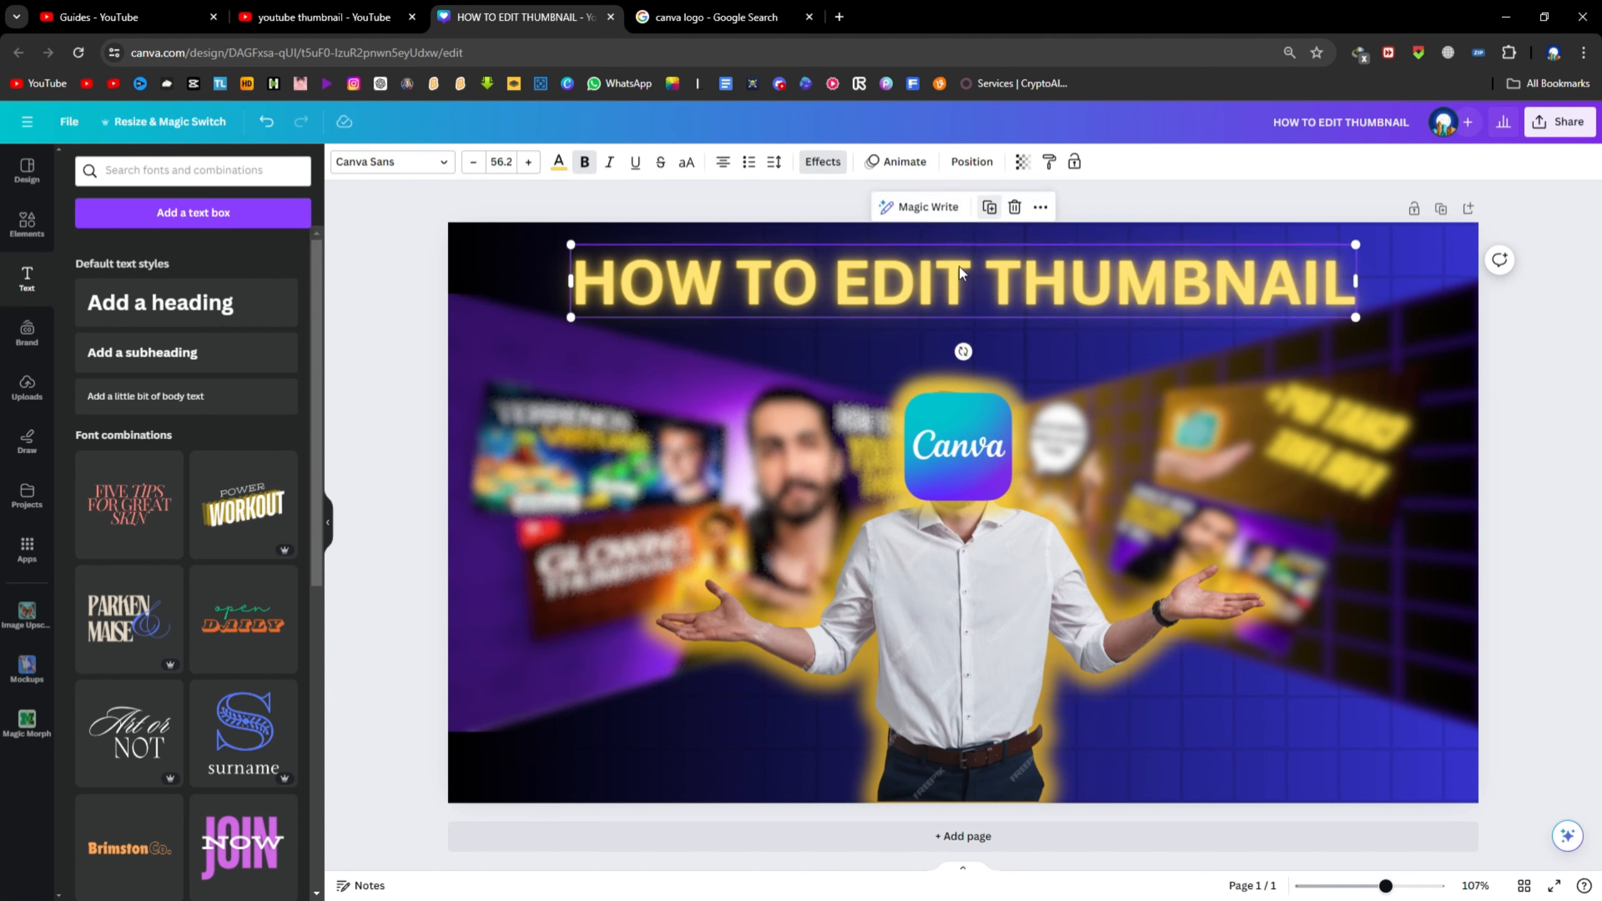
click(989, 208)
drag(915, 344, 710, 566)
double_click(709, 565)
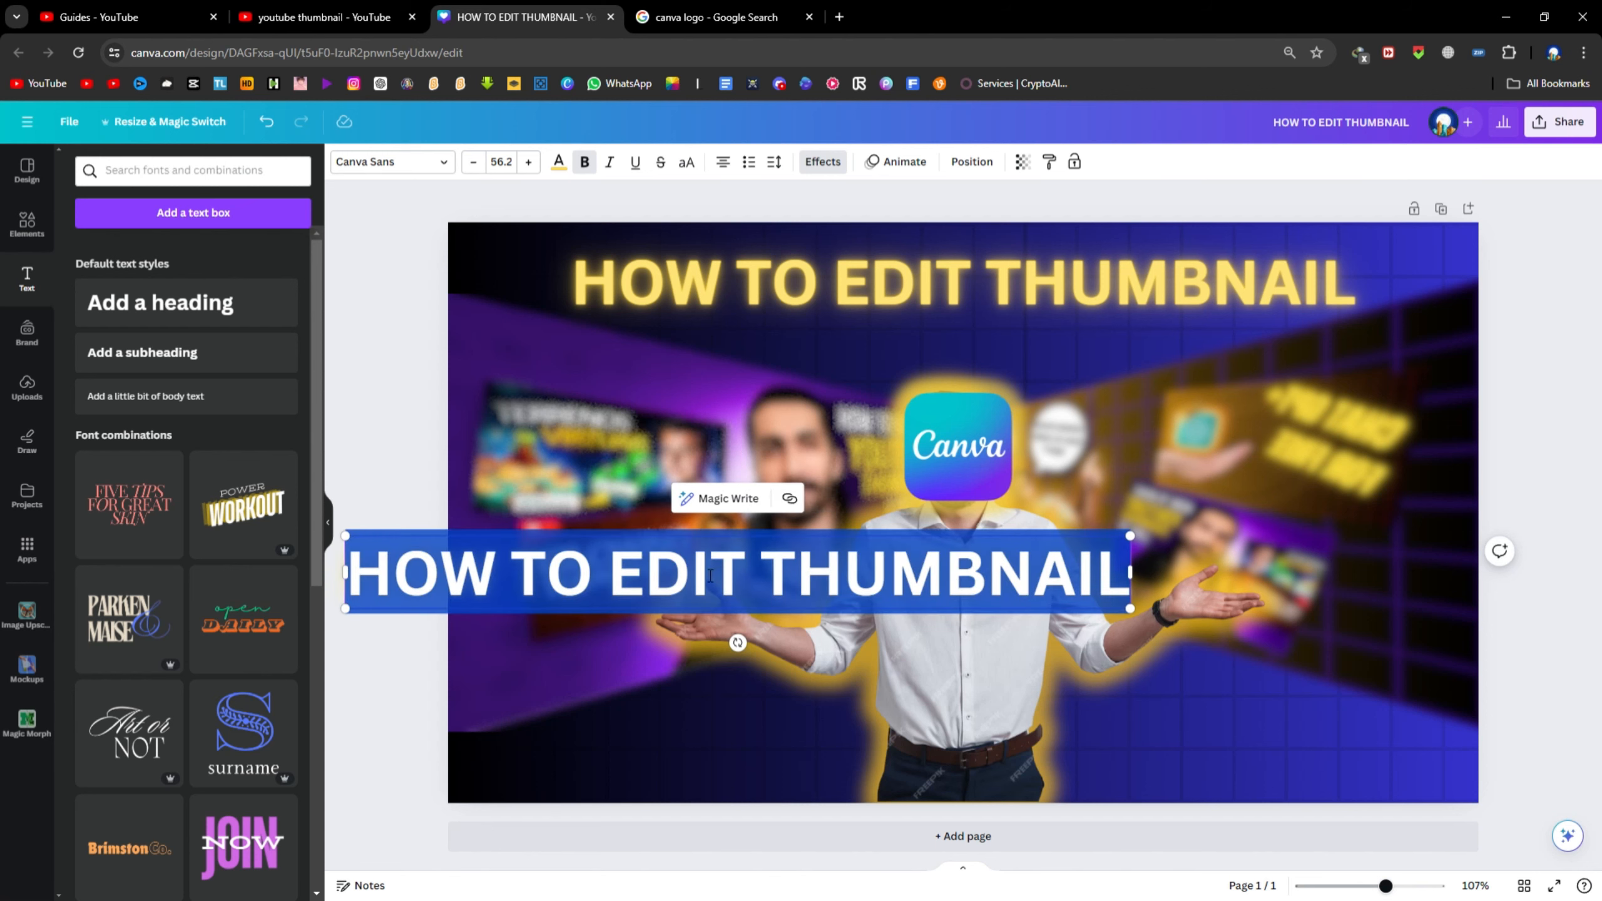
text(A)
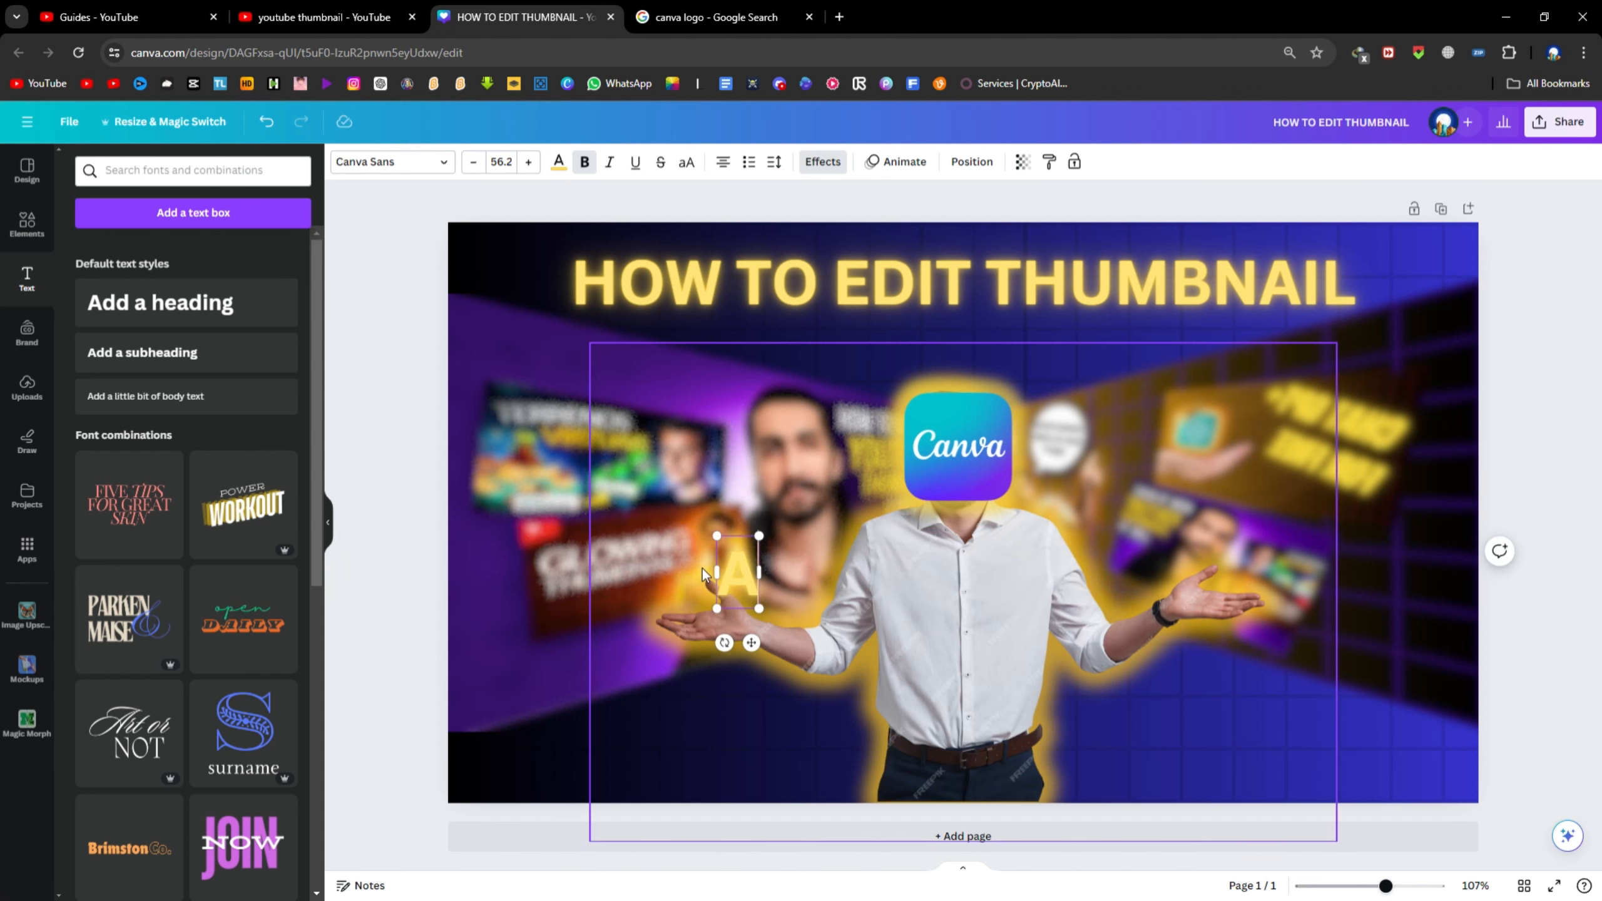
text(TTRACT)
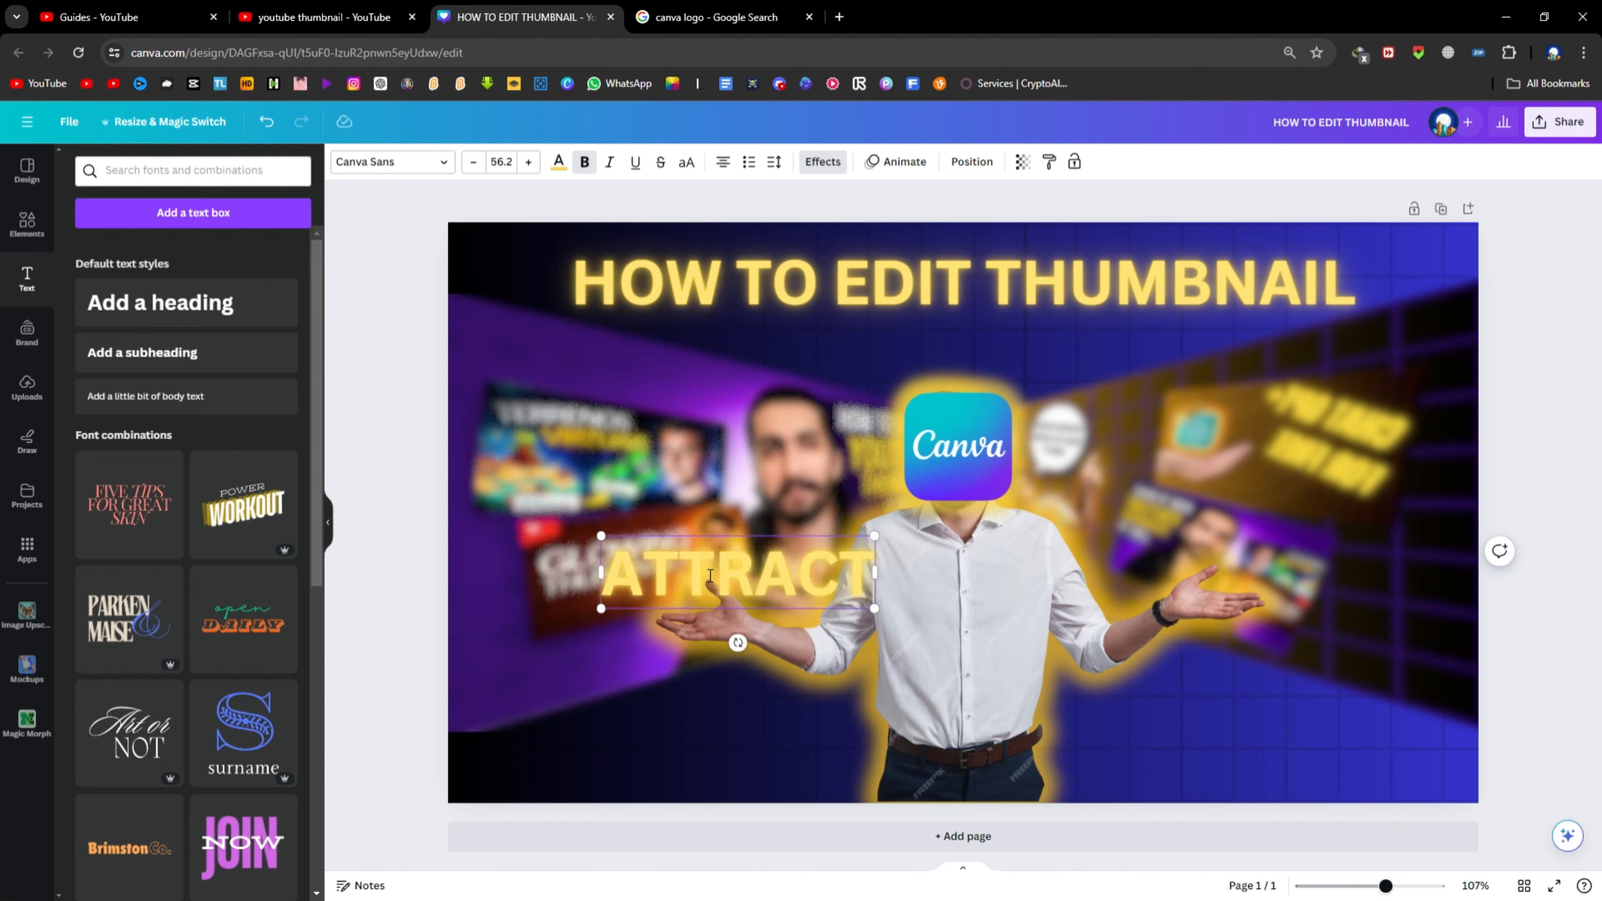
text(ION)
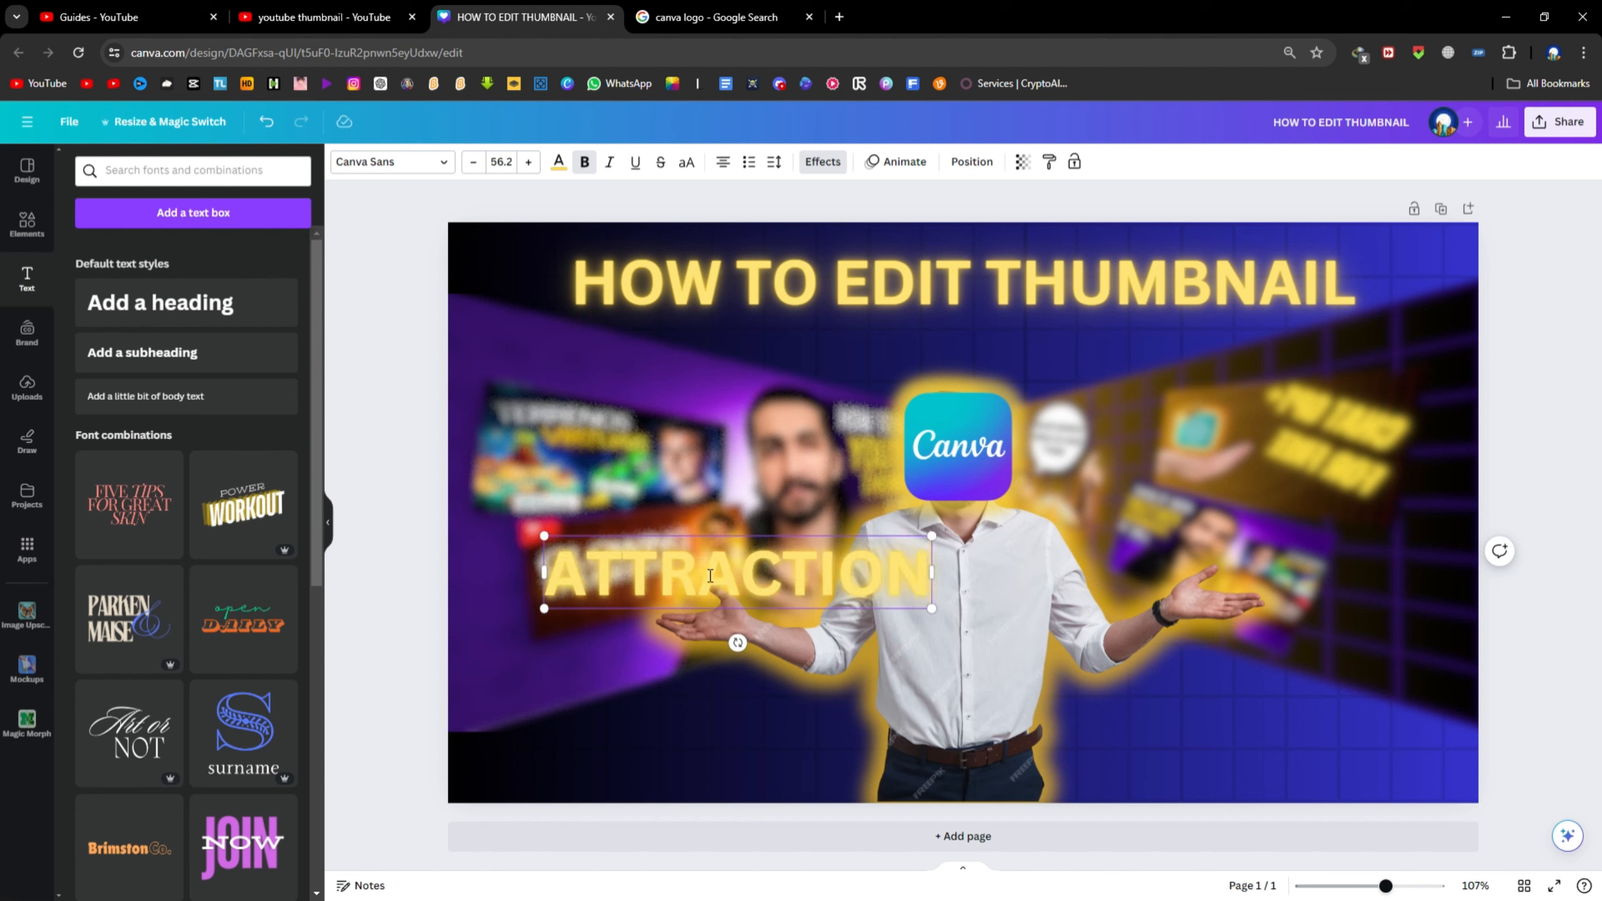
Shrink the "ATTRACTION" text to about size 45.3 and tilt it upward to the right above the hand on the left
drag(544, 536, 620, 550)
drag(775, 642, 705, 572)
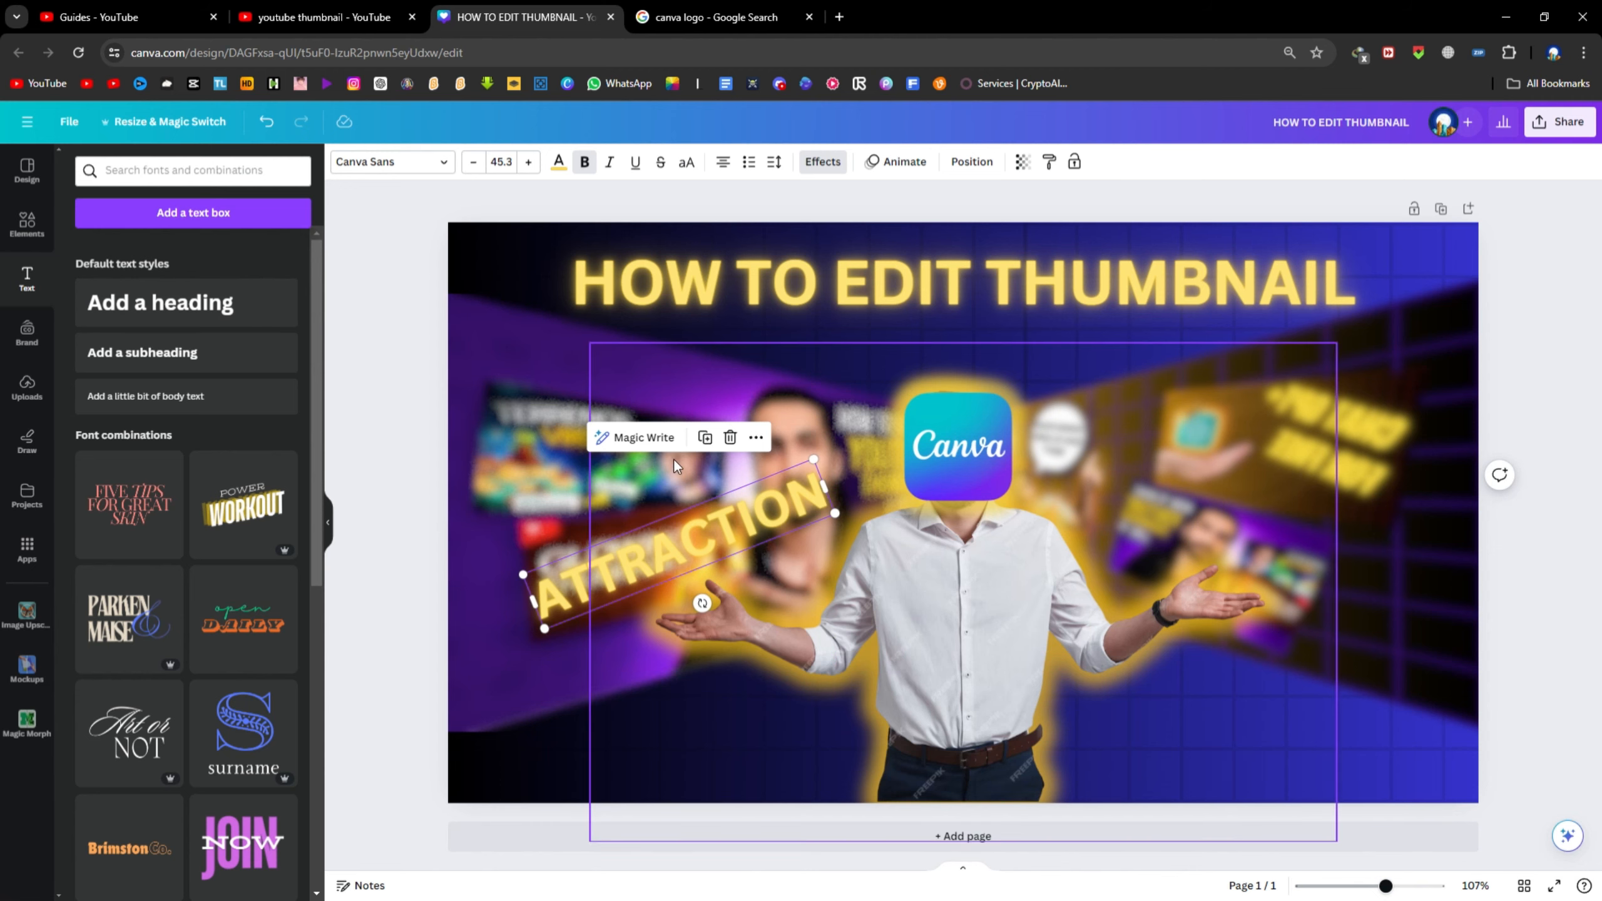
Copy "ATTRACTION" above the hand on the right, tilt the copy slightly downward to the right and change its text to "THUMBNAIL"
drag(758, 535, 1339, 504)
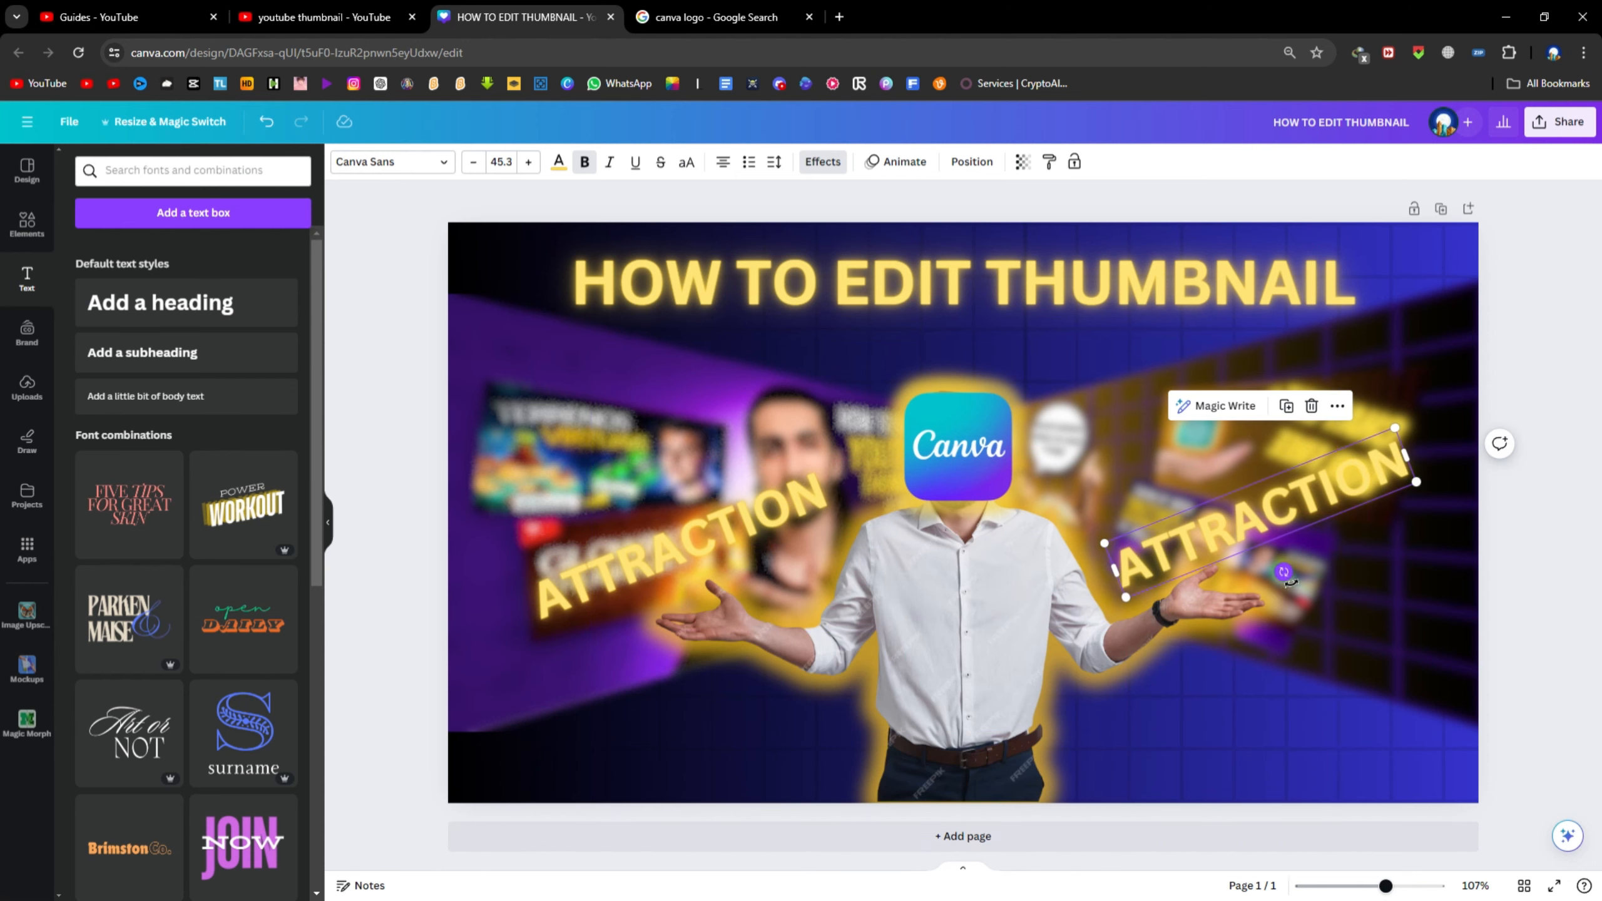
drag(1285, 572, 1256, 576)
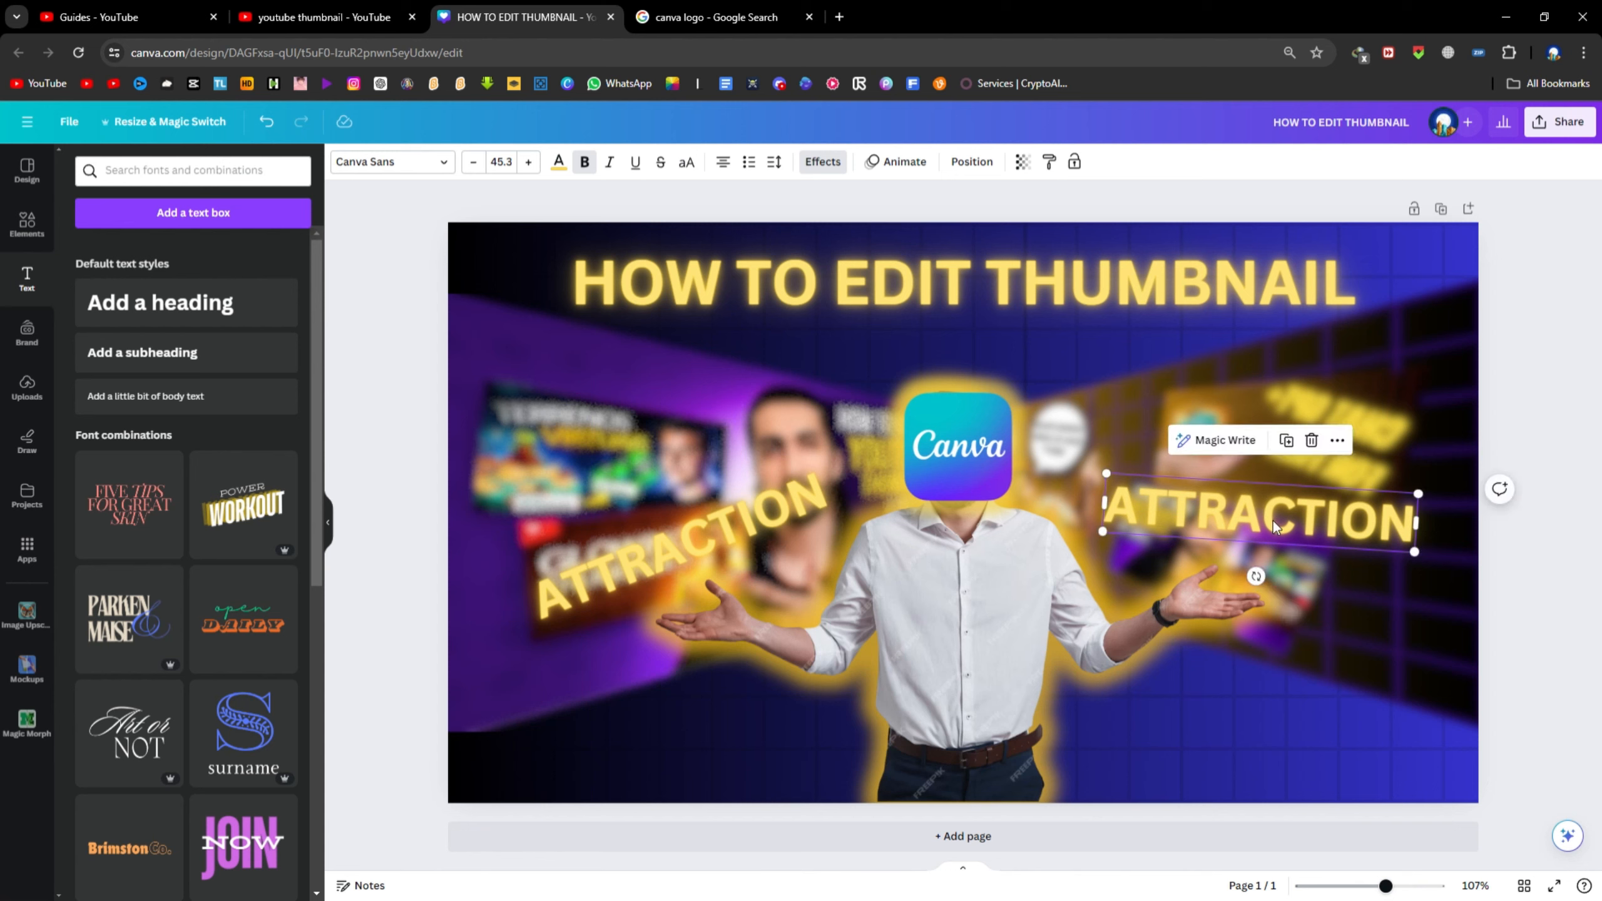
double_click(1275, 523)
text(TH)
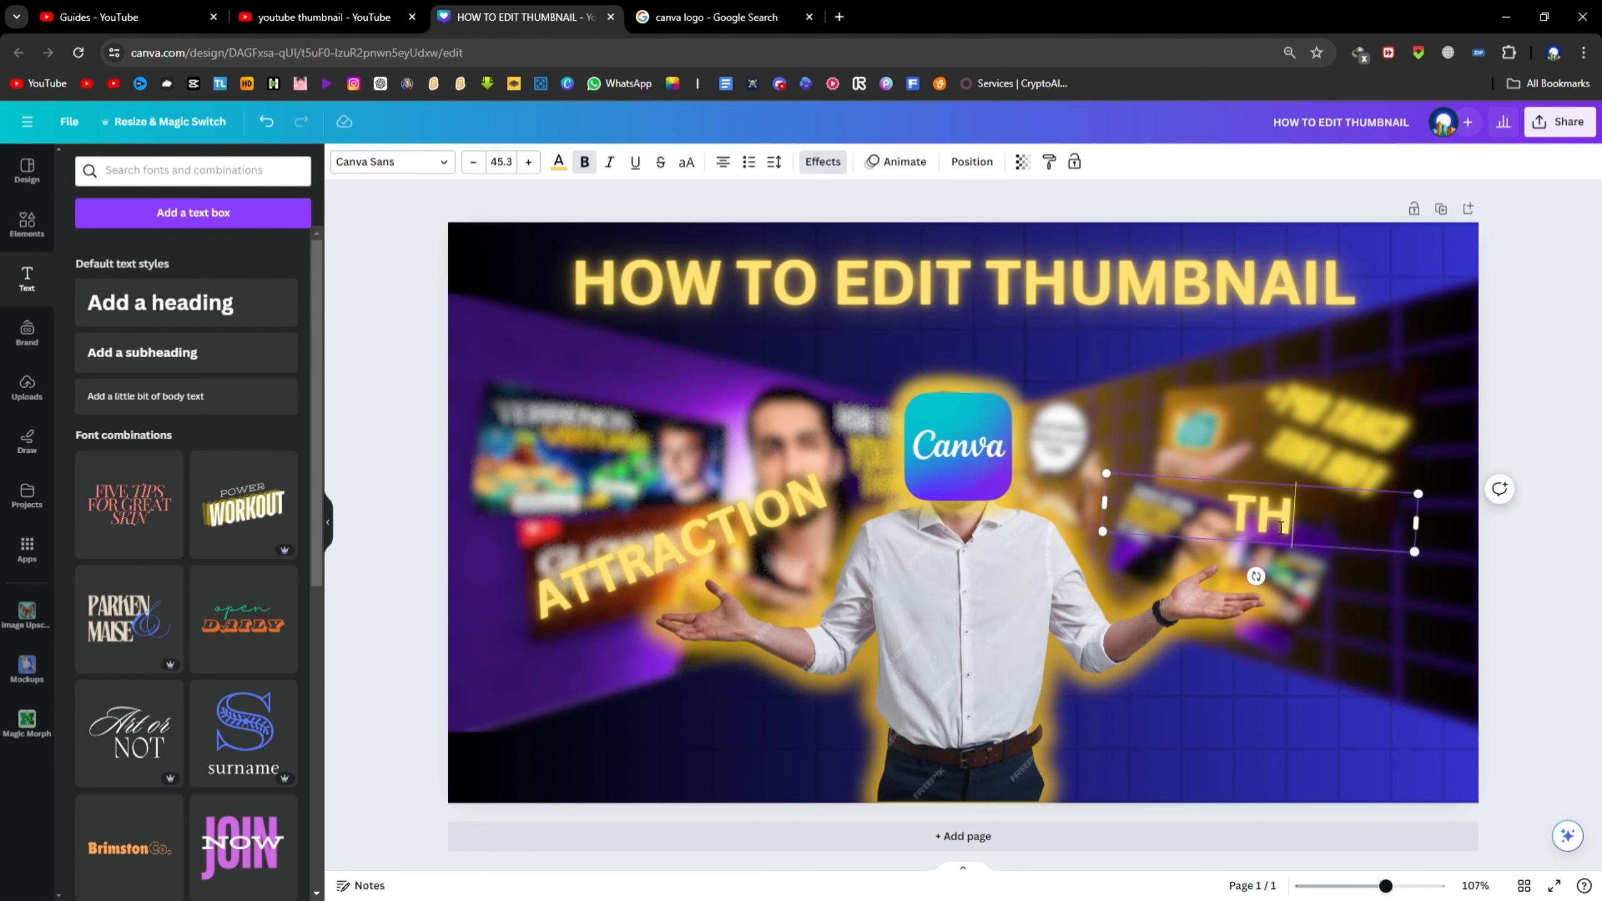
text(UMBNAIL)
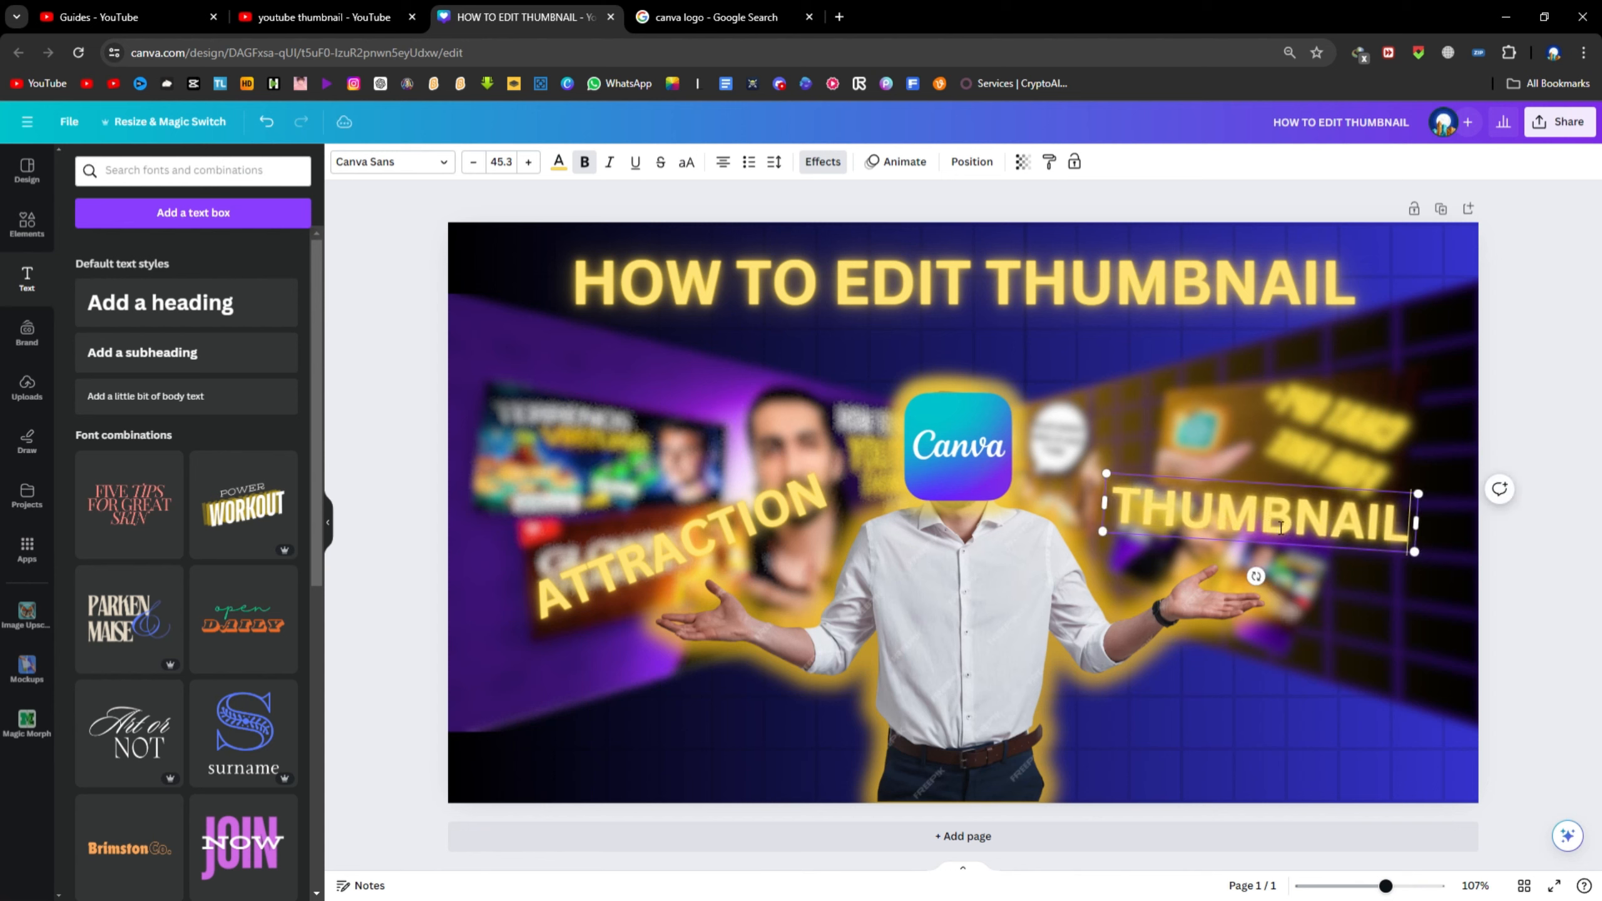
click(388, 516)
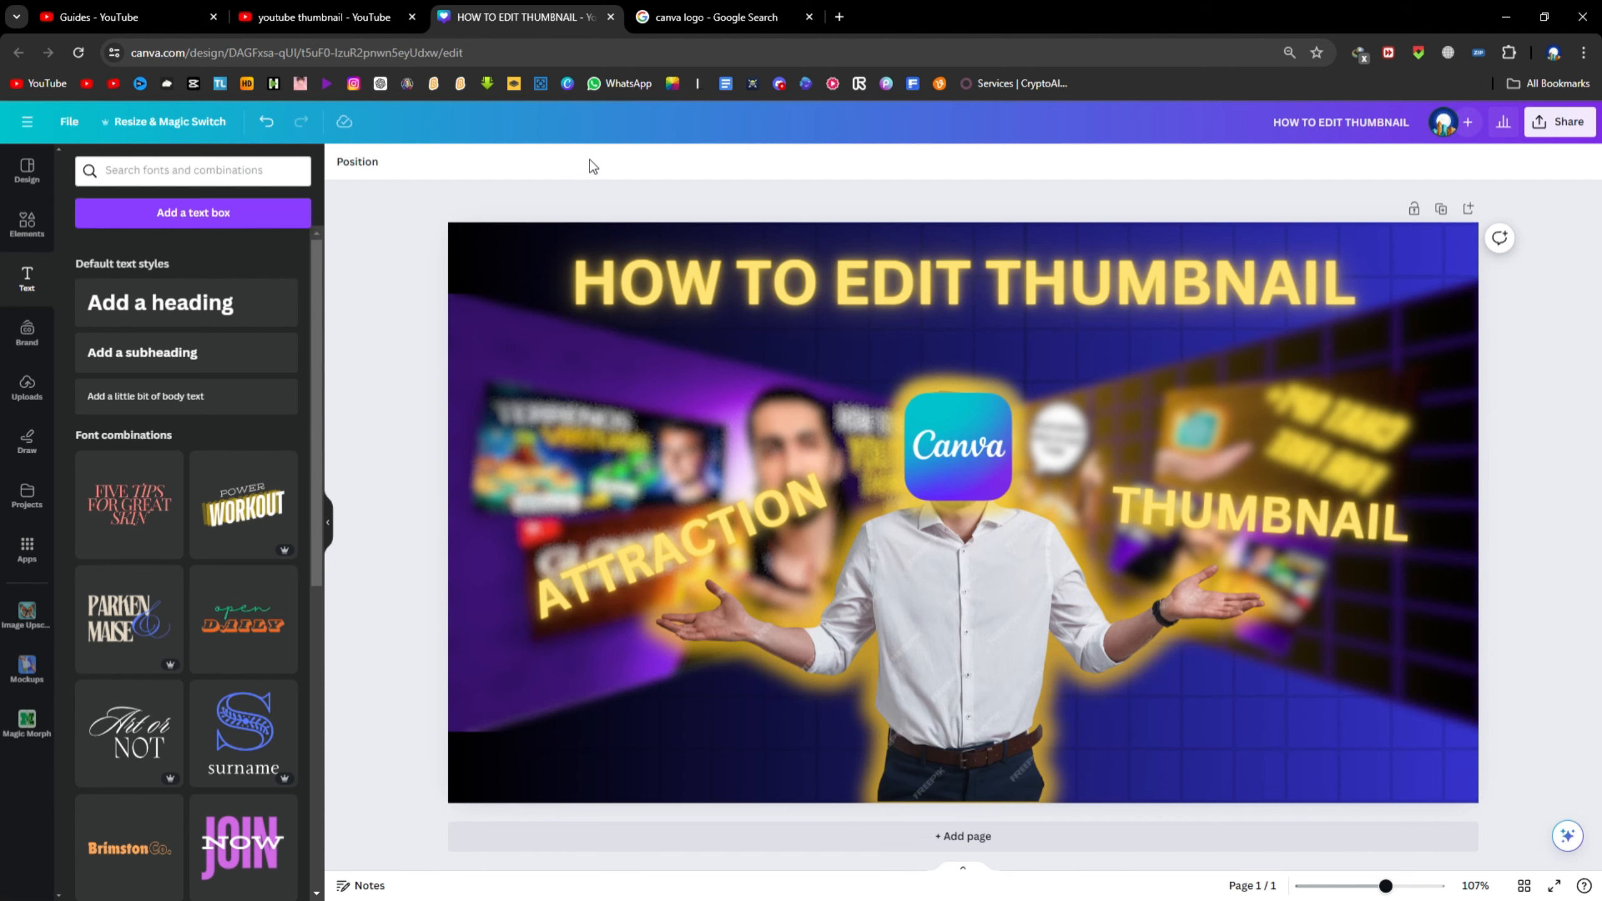
Review the download settings for the finished thumbnail and close them without exporting
click(71, 122)
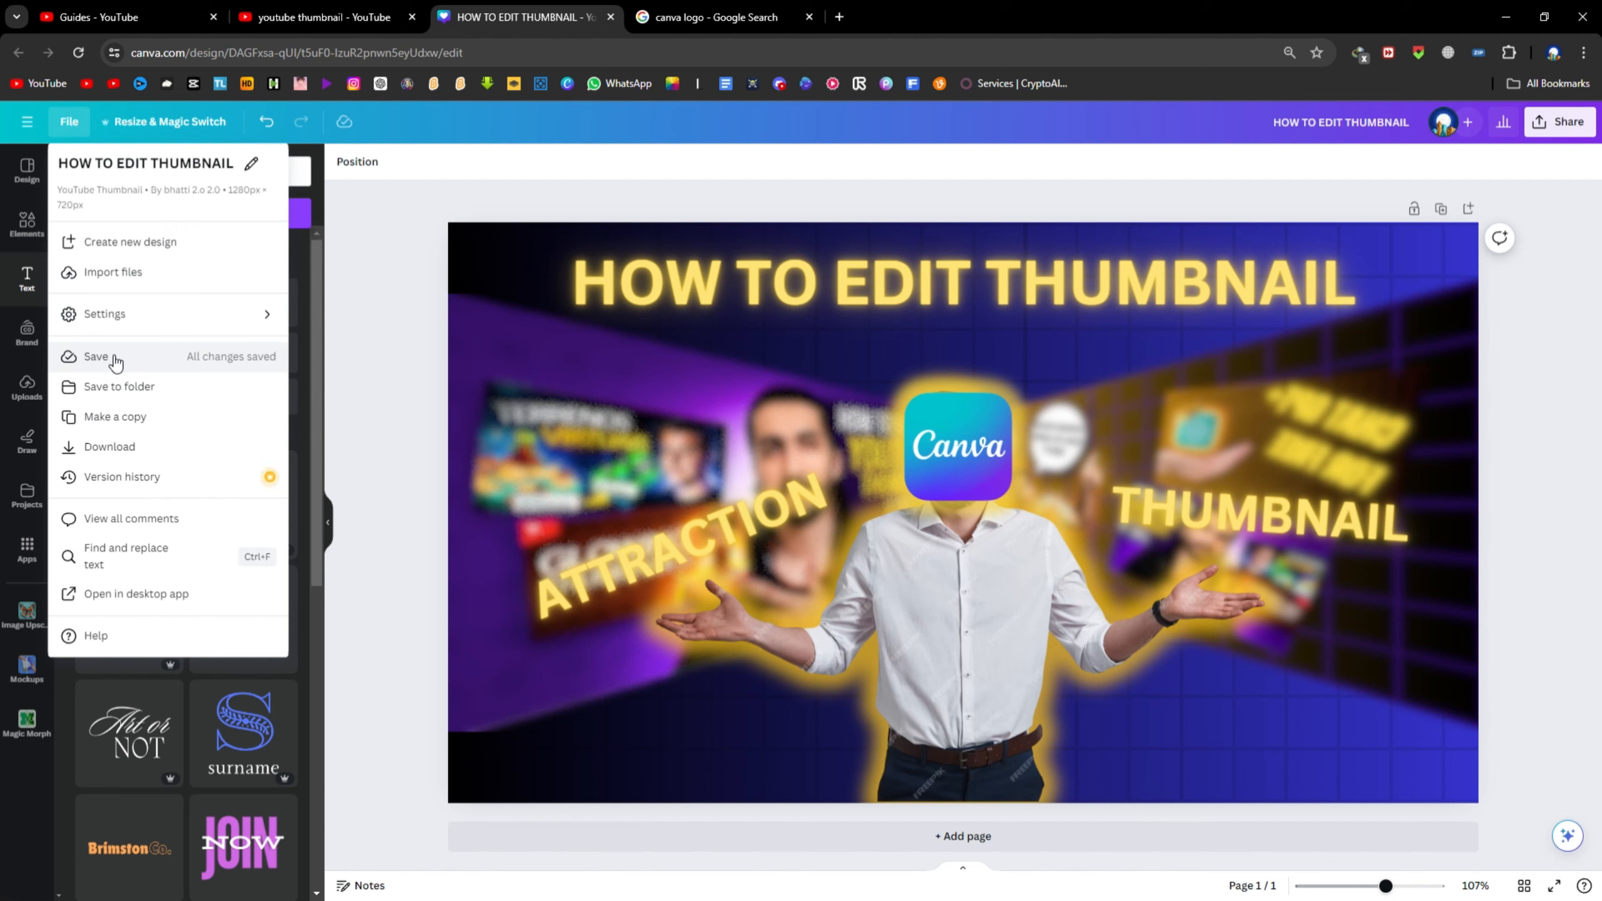
click(104, 449)
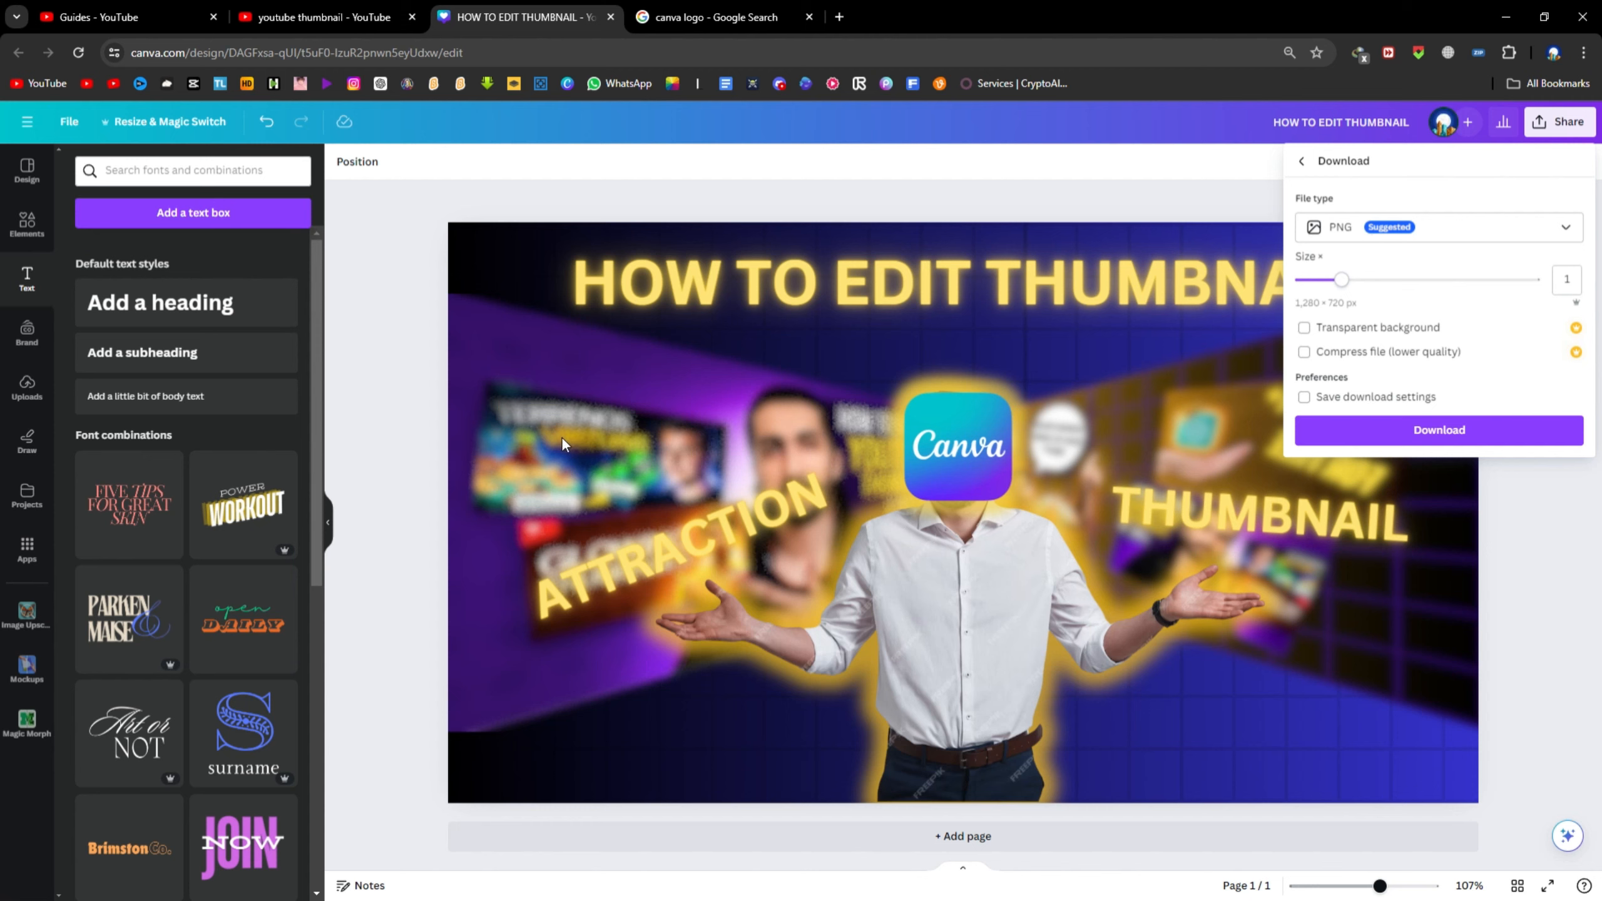
click(388, 463)
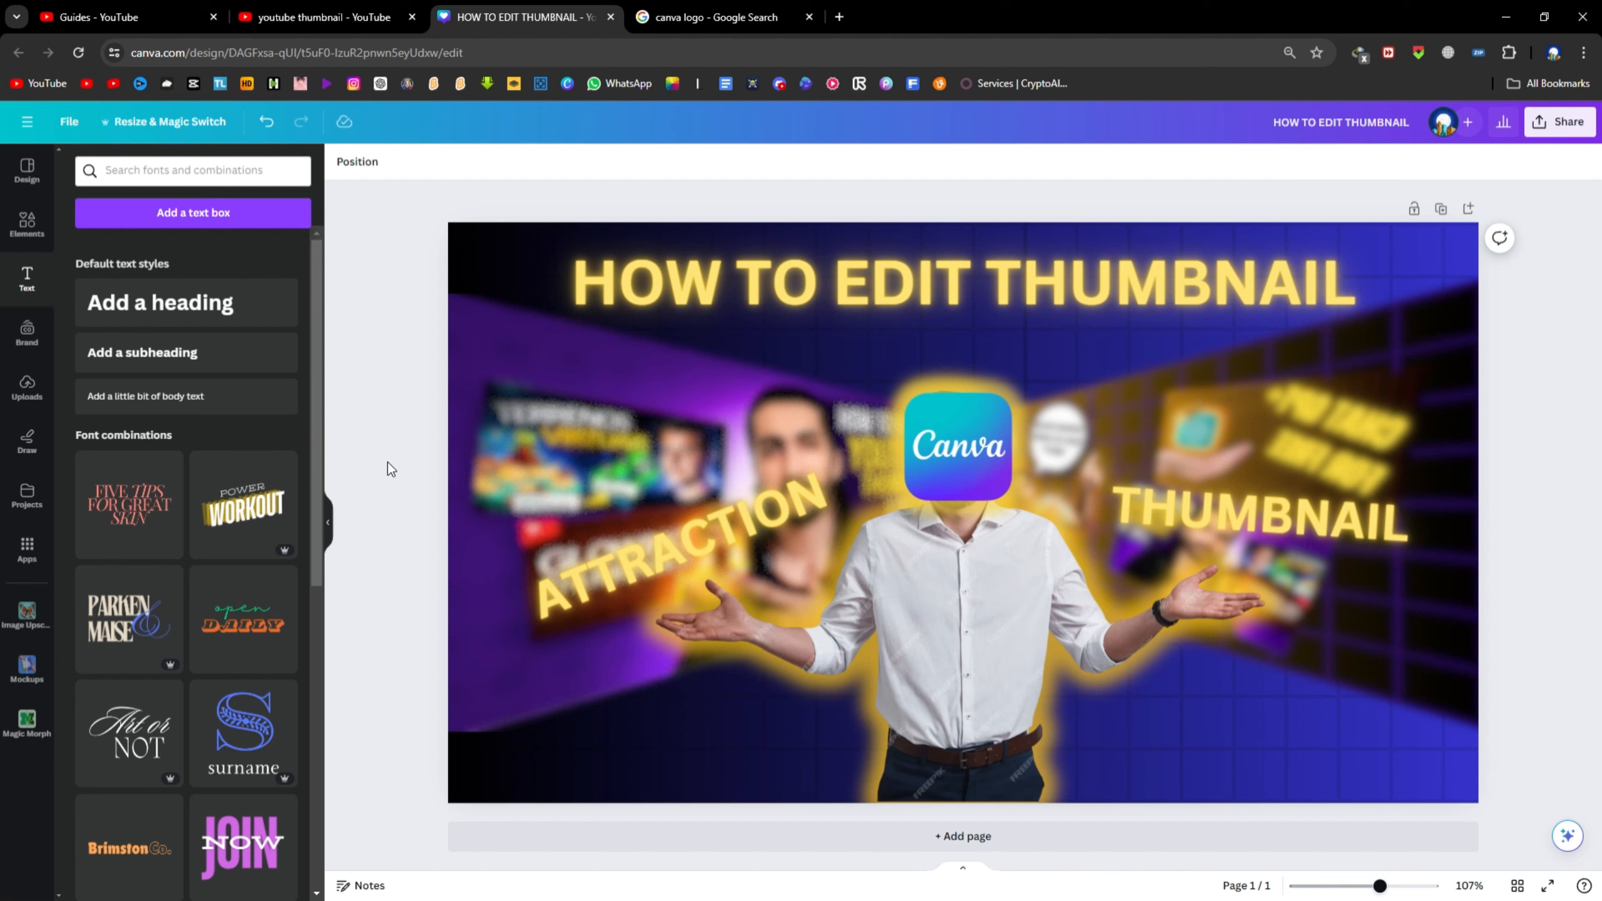